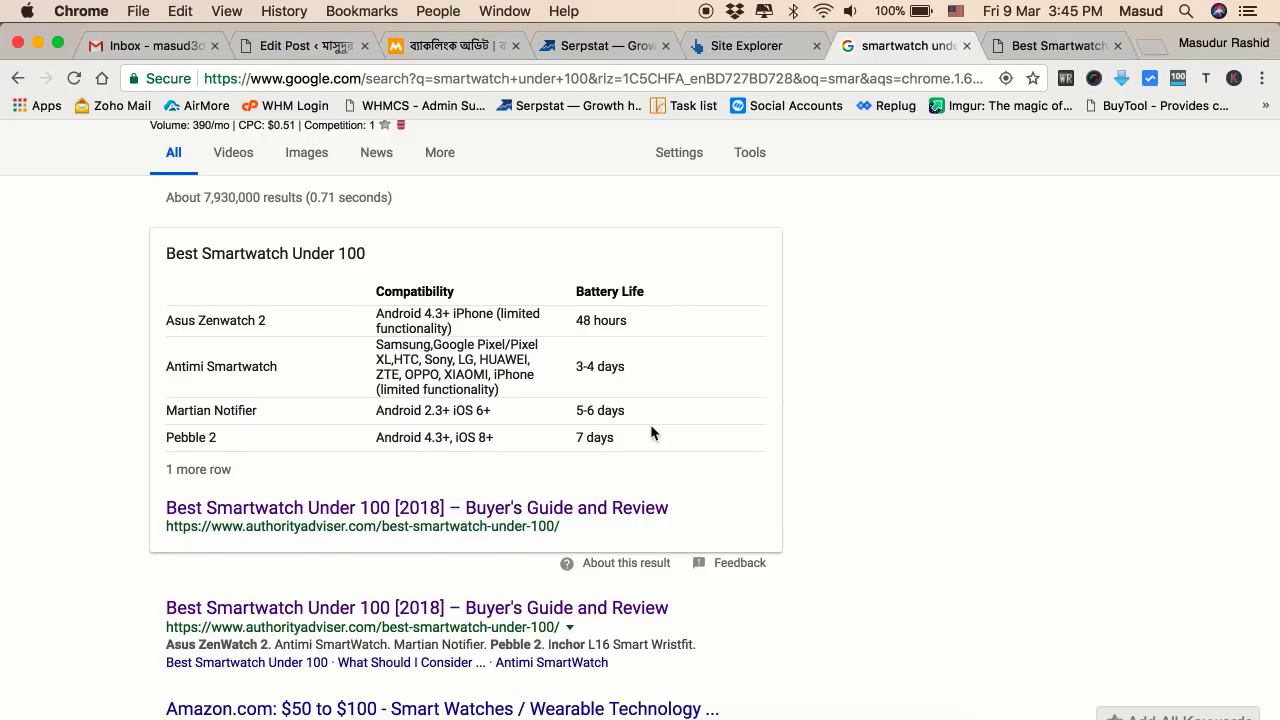
click(588, 50)
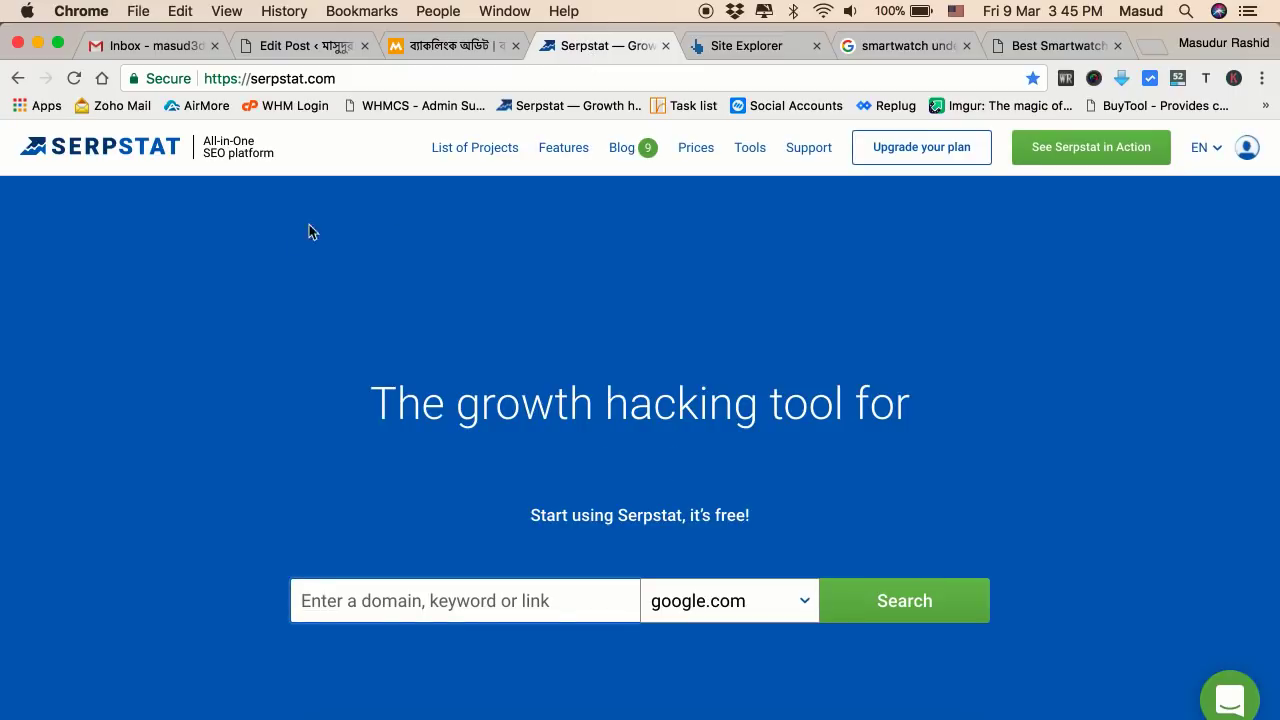
click(742, 50)
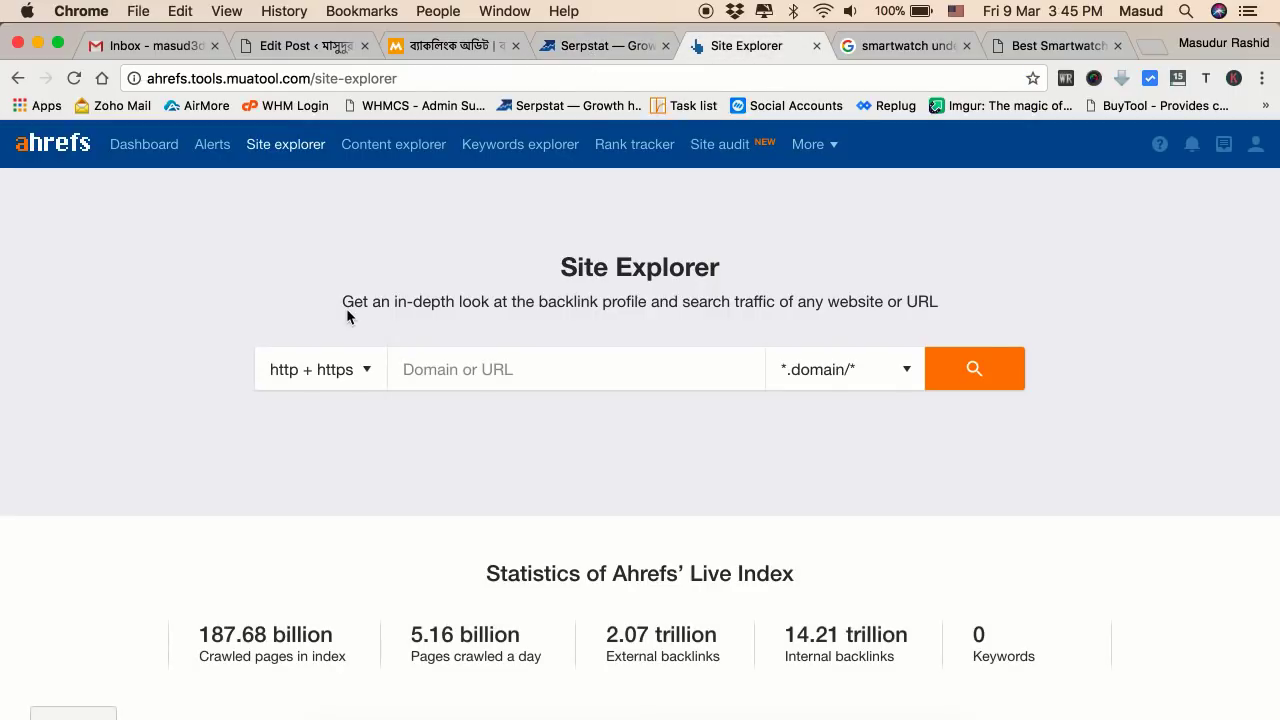
click(1019, 50)
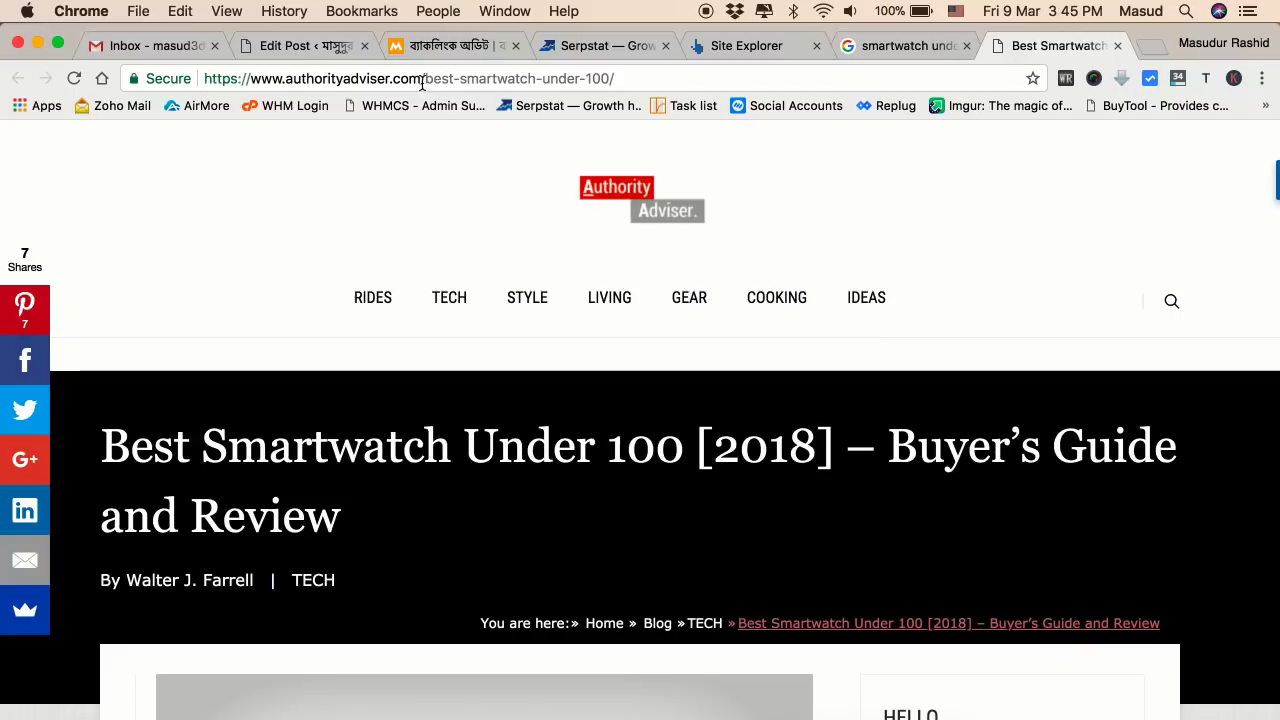
drag(422, 80, 172, 74)
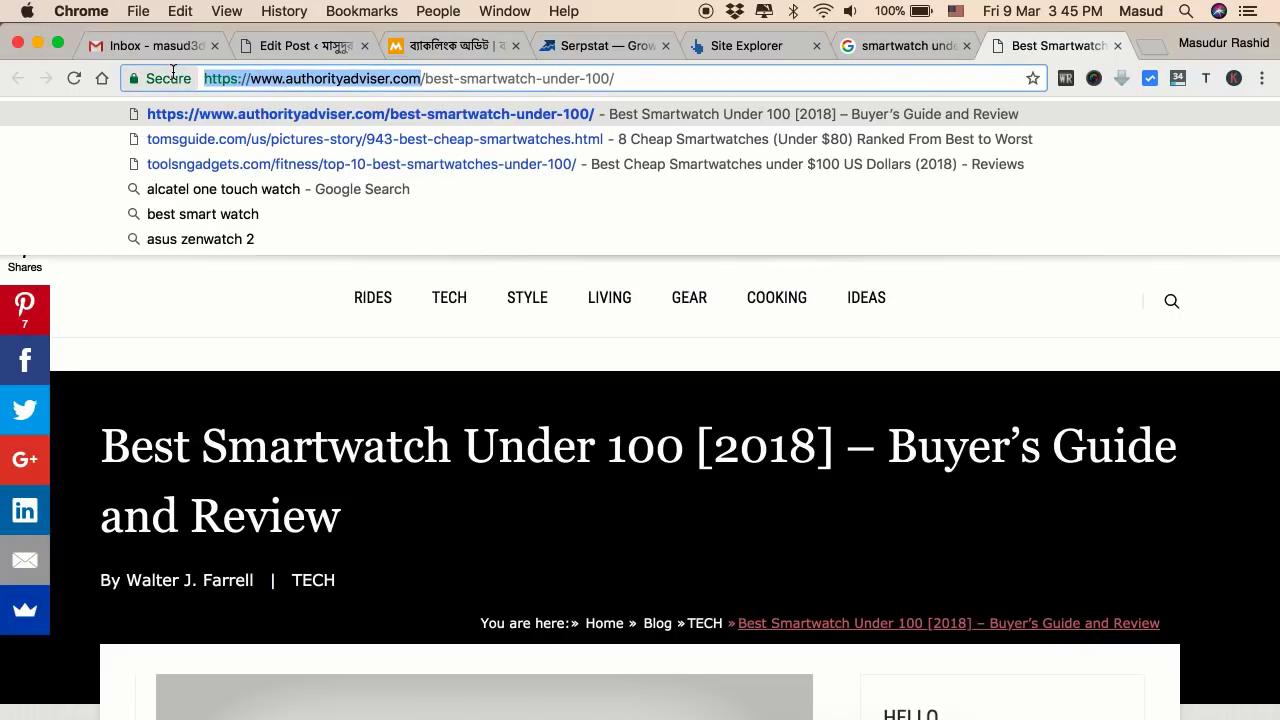
key(super+c)
Switch to Serpstat and open its Tools page.
click(603, 47)
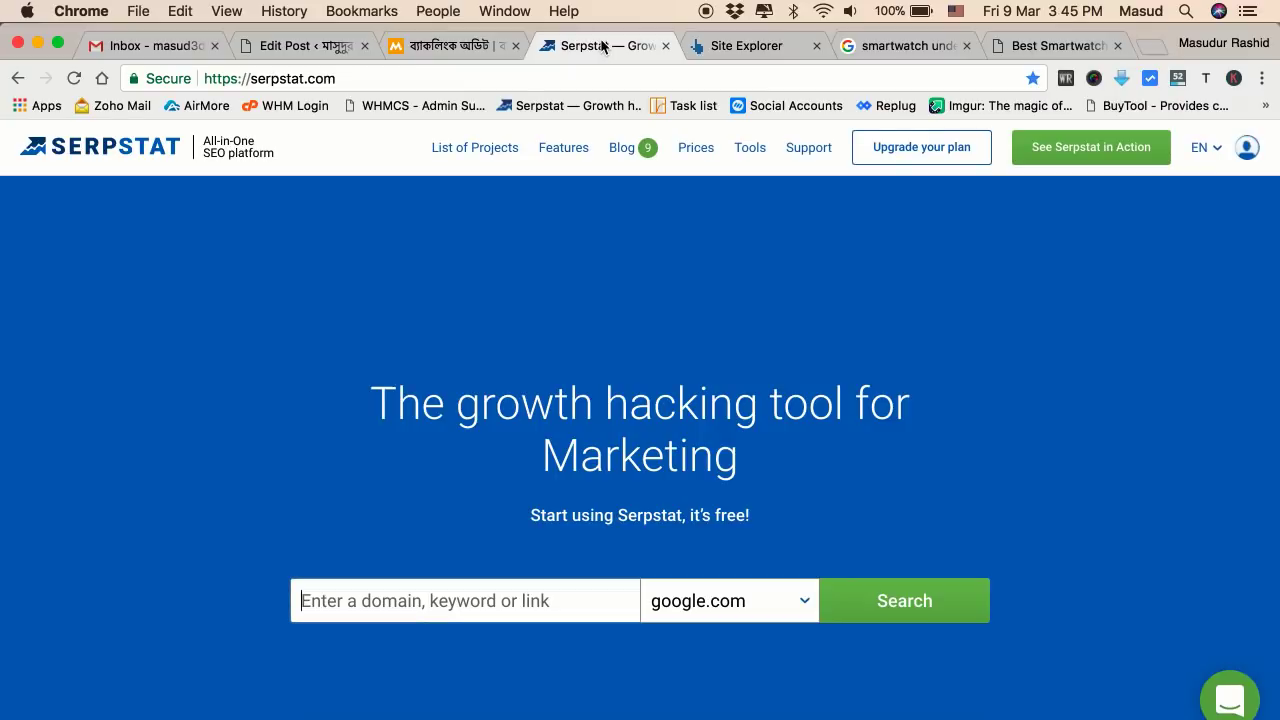
click(751, 152)
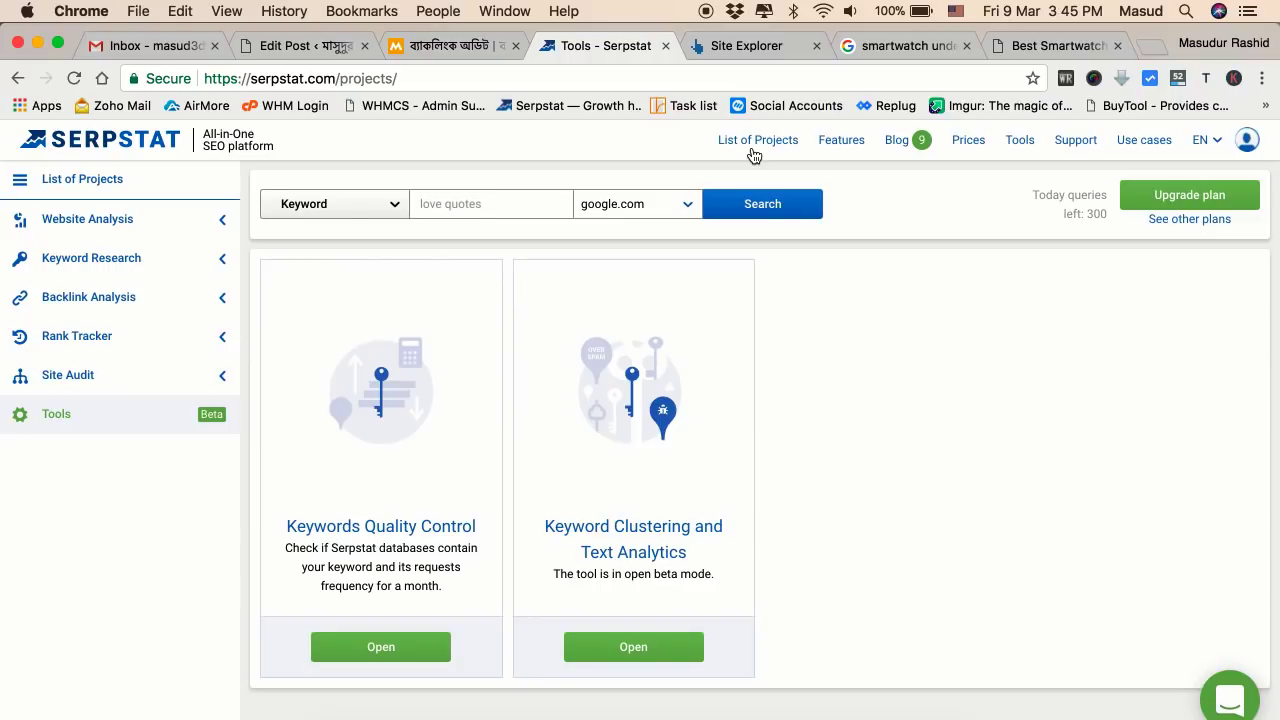
click(732, 48)
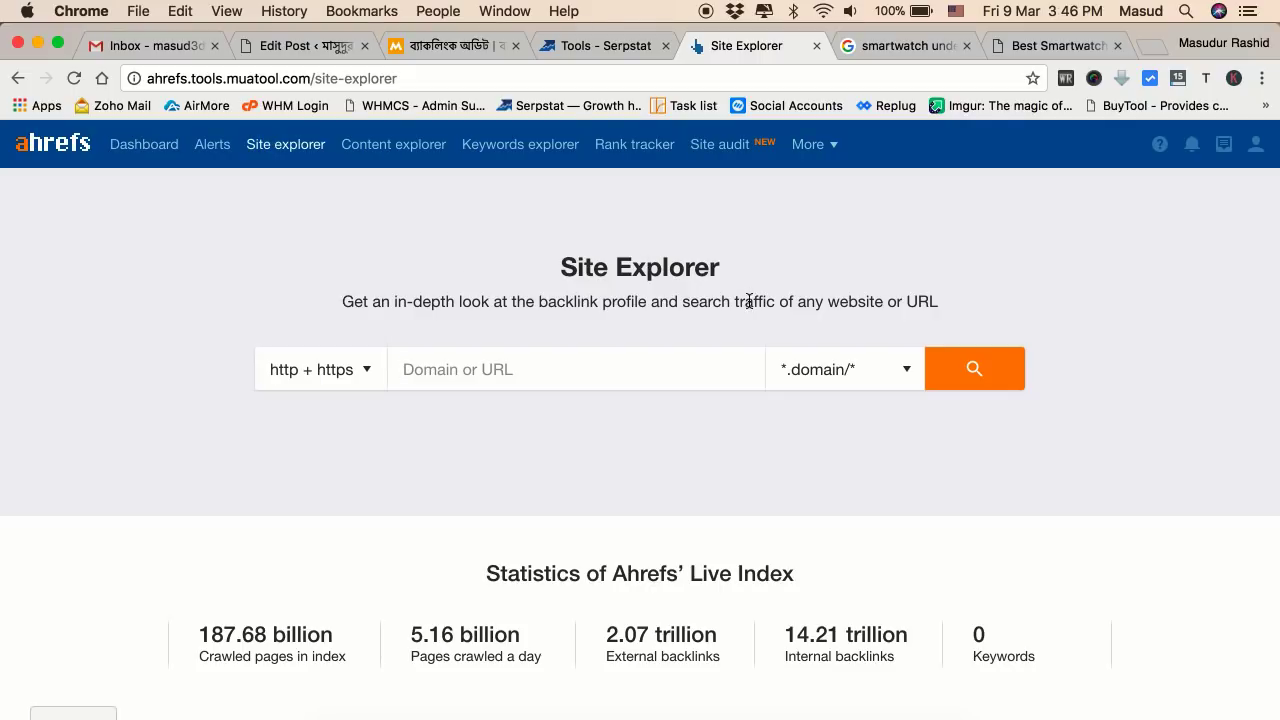
click(604, 55)
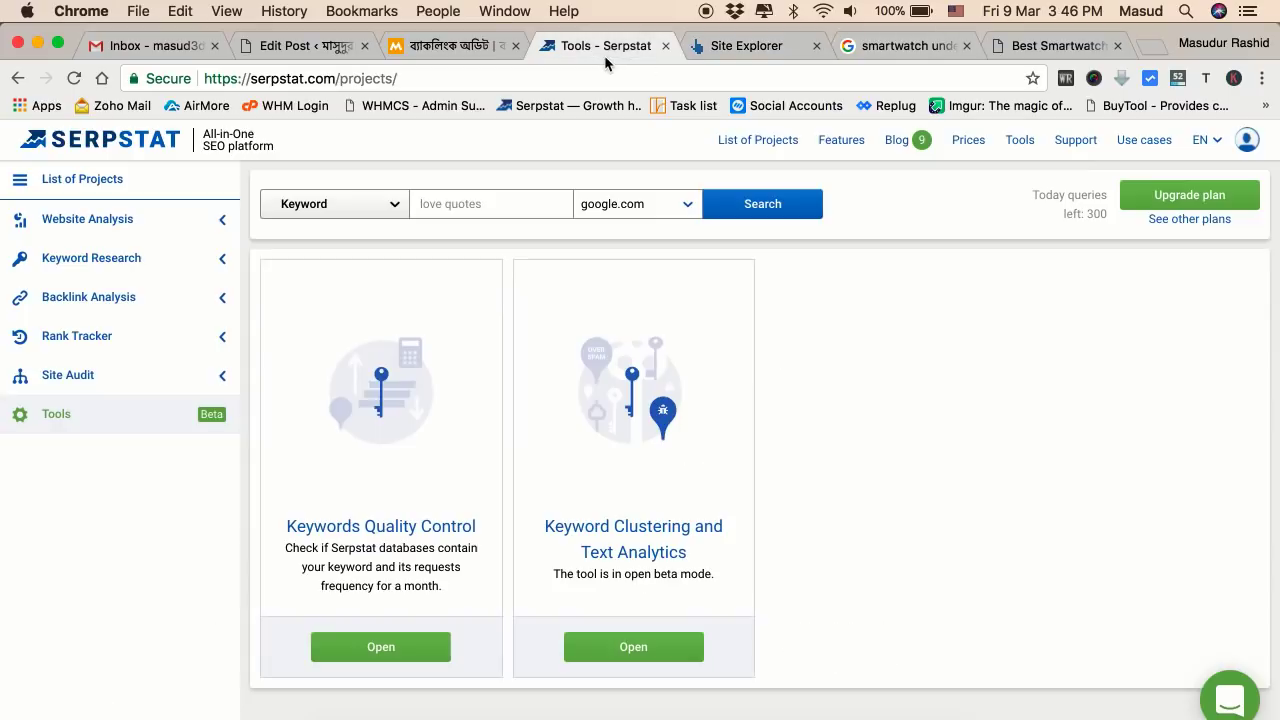
click(728, 52)
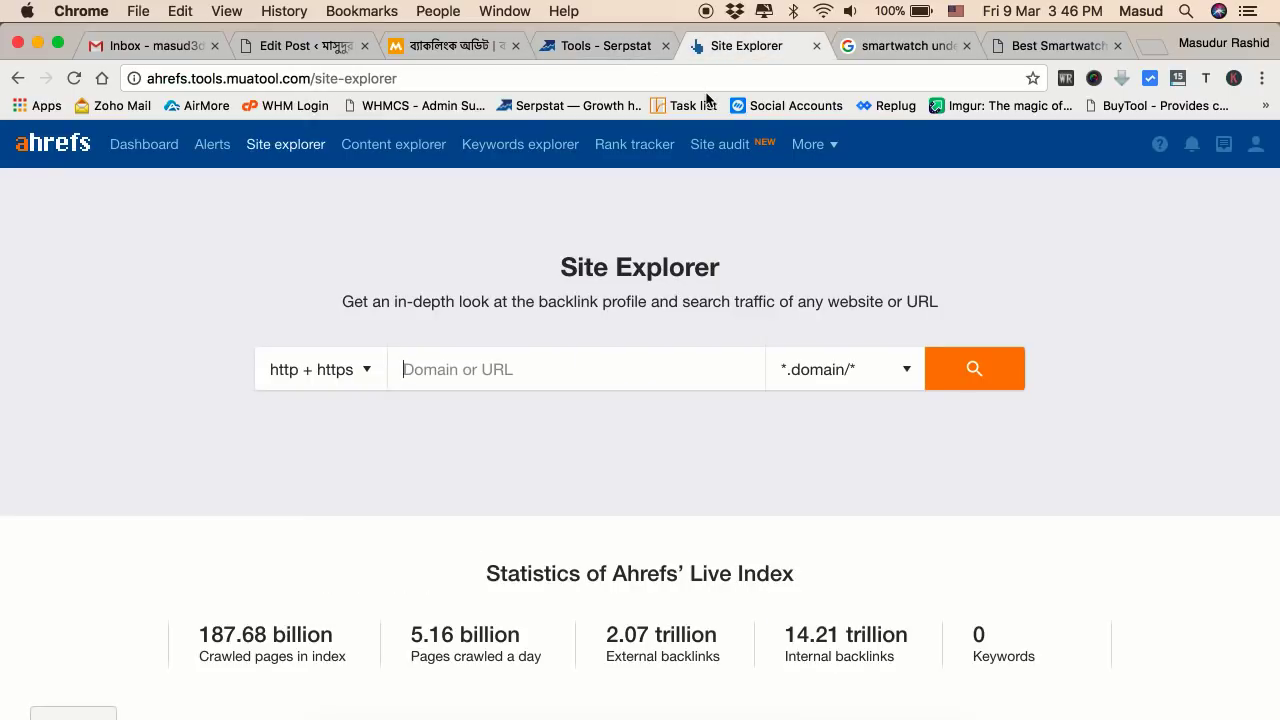
key(super+v)
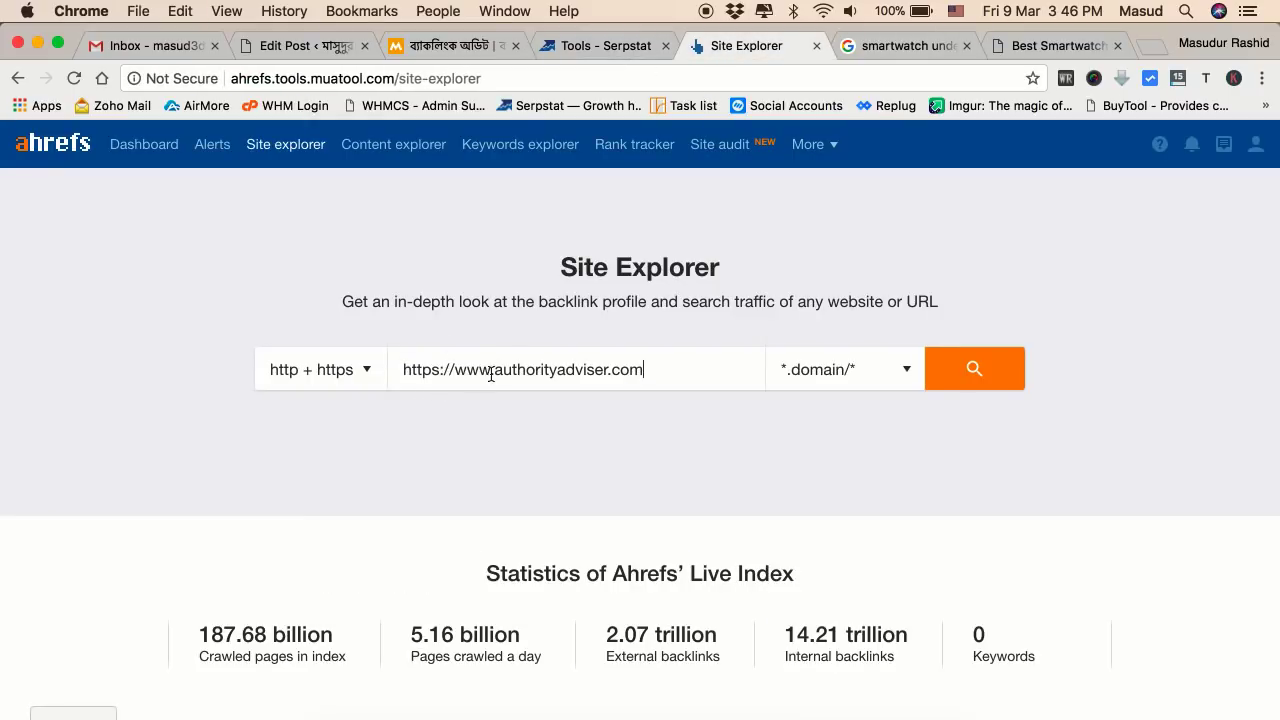
drag(494, 370, 402, 370)
key(BackSpace)
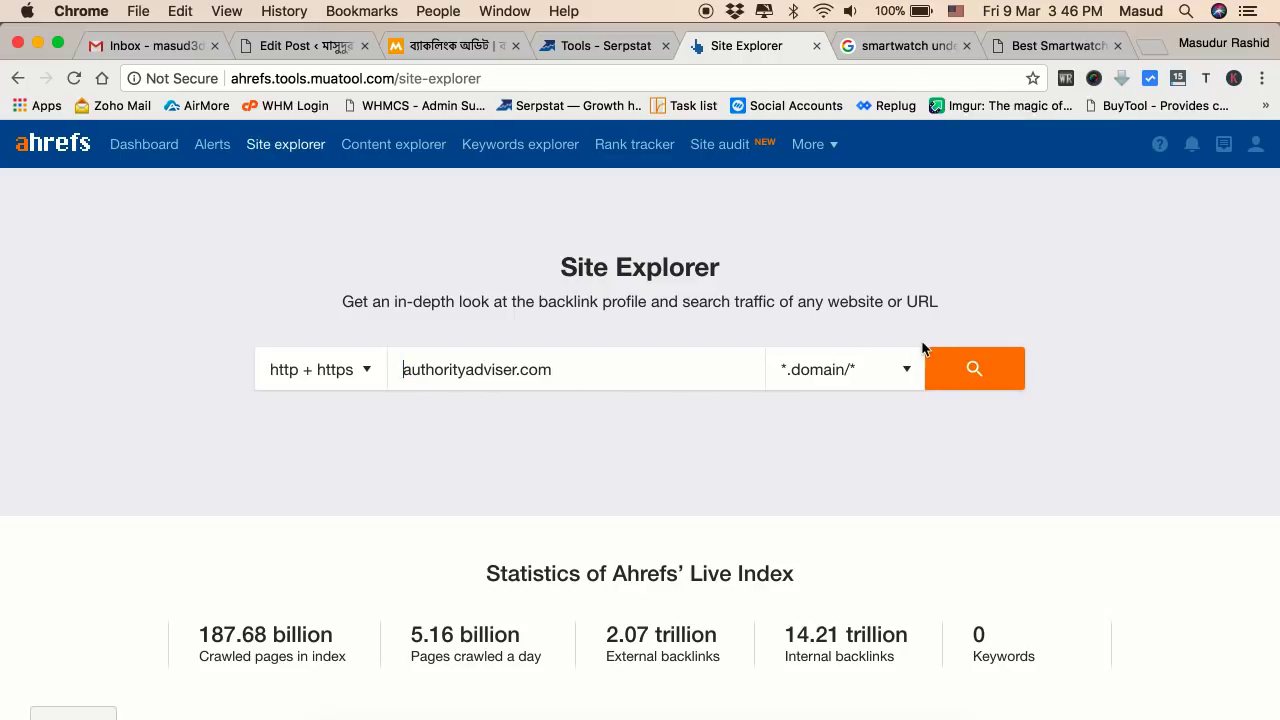
click(968, 378)
Switch to Serpstat and open the Overview report of its Domain Analysis section.
click(607, 50)
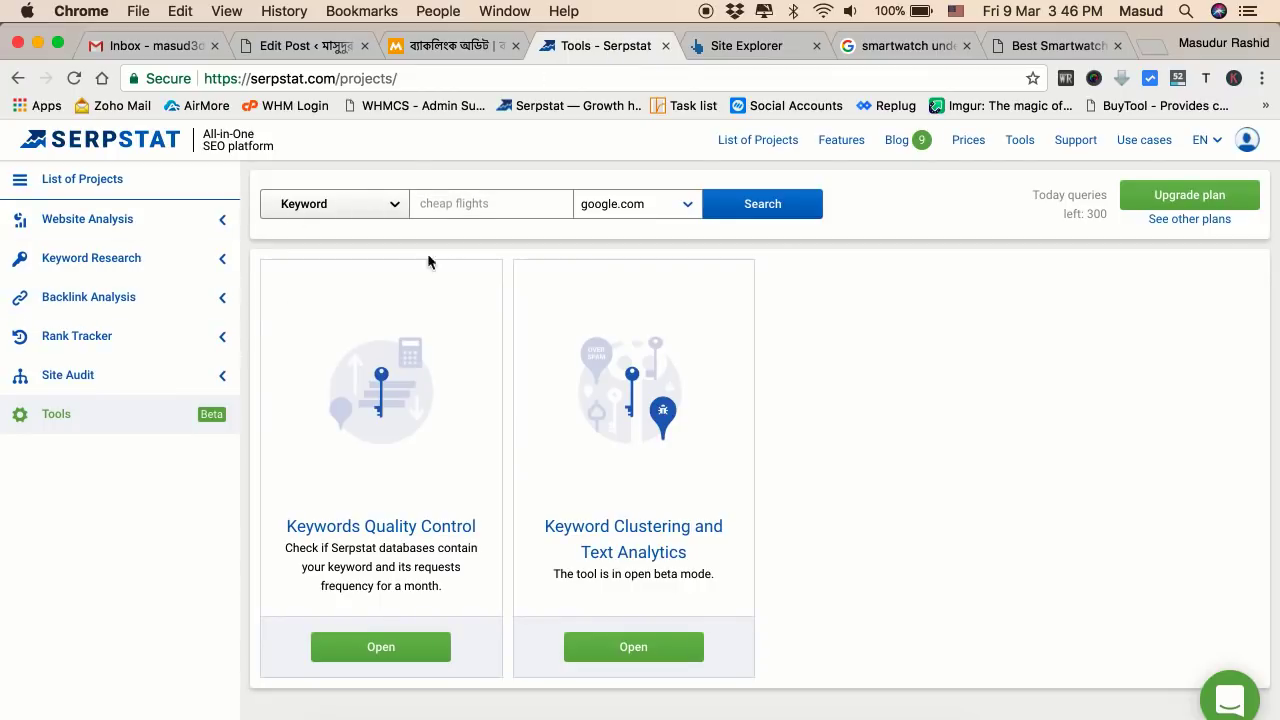
click(459, 203)
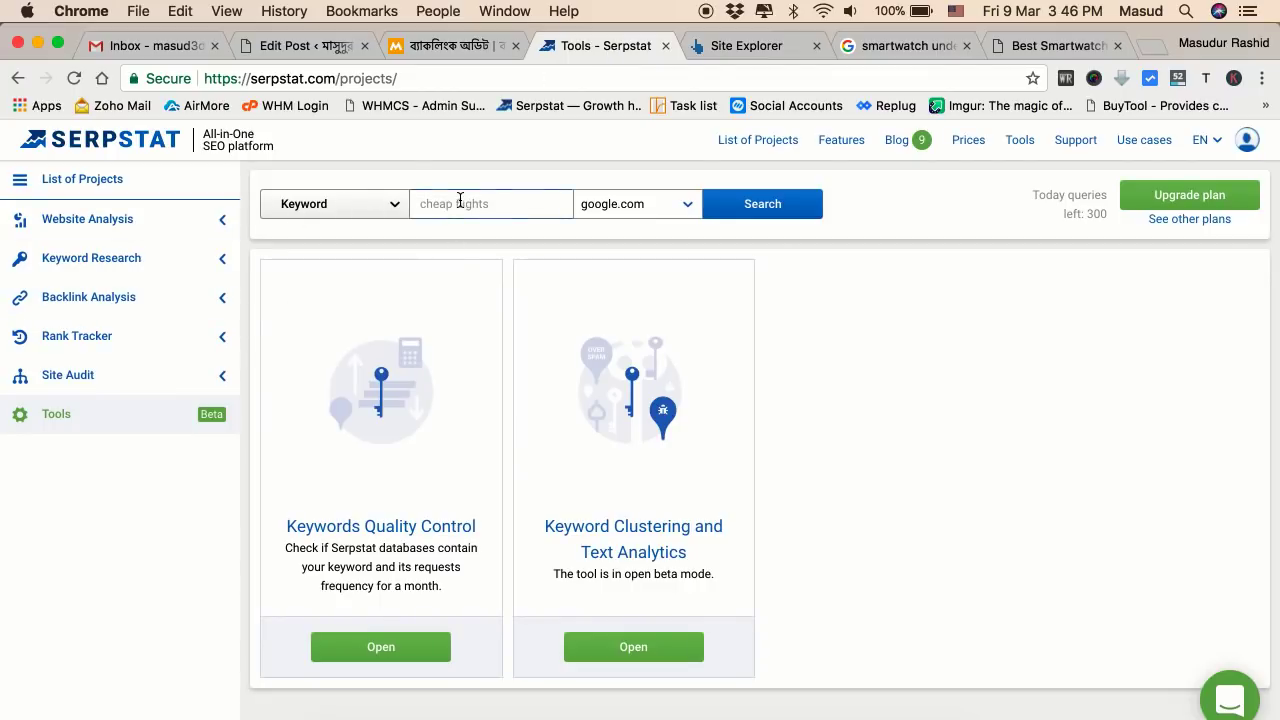
click(122, 232)
click(118, 268)
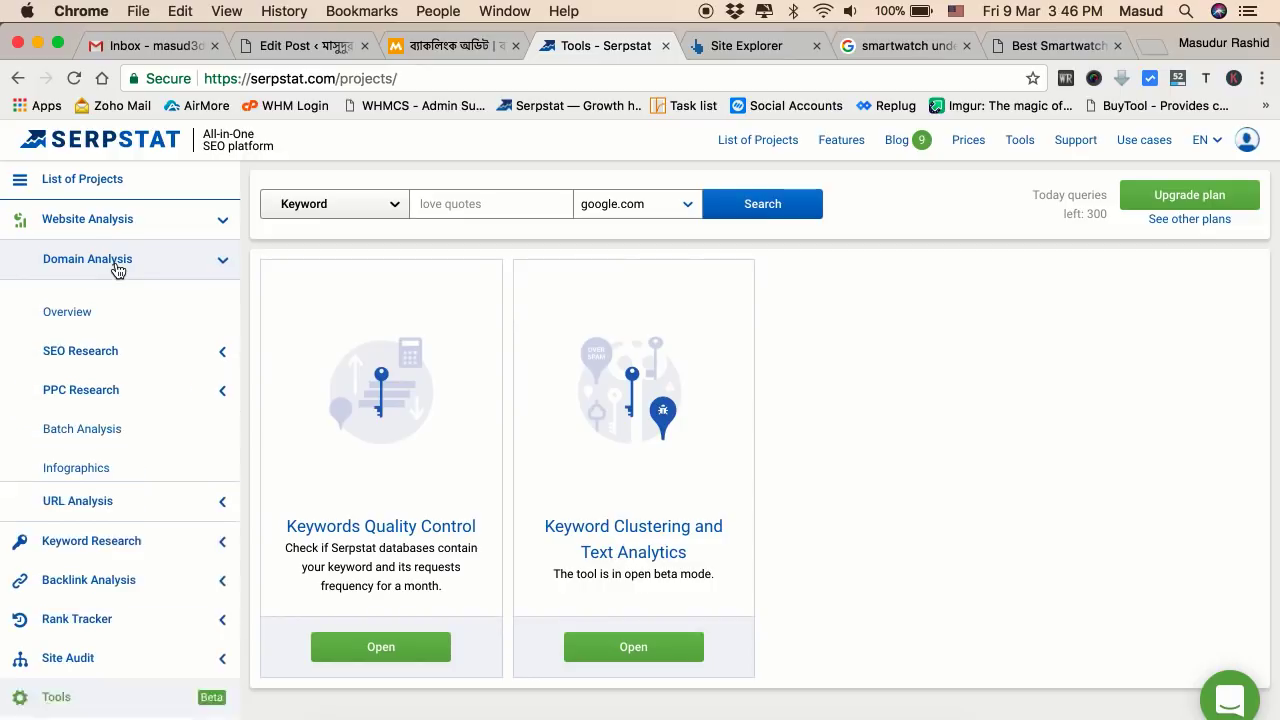
click(114, 314)
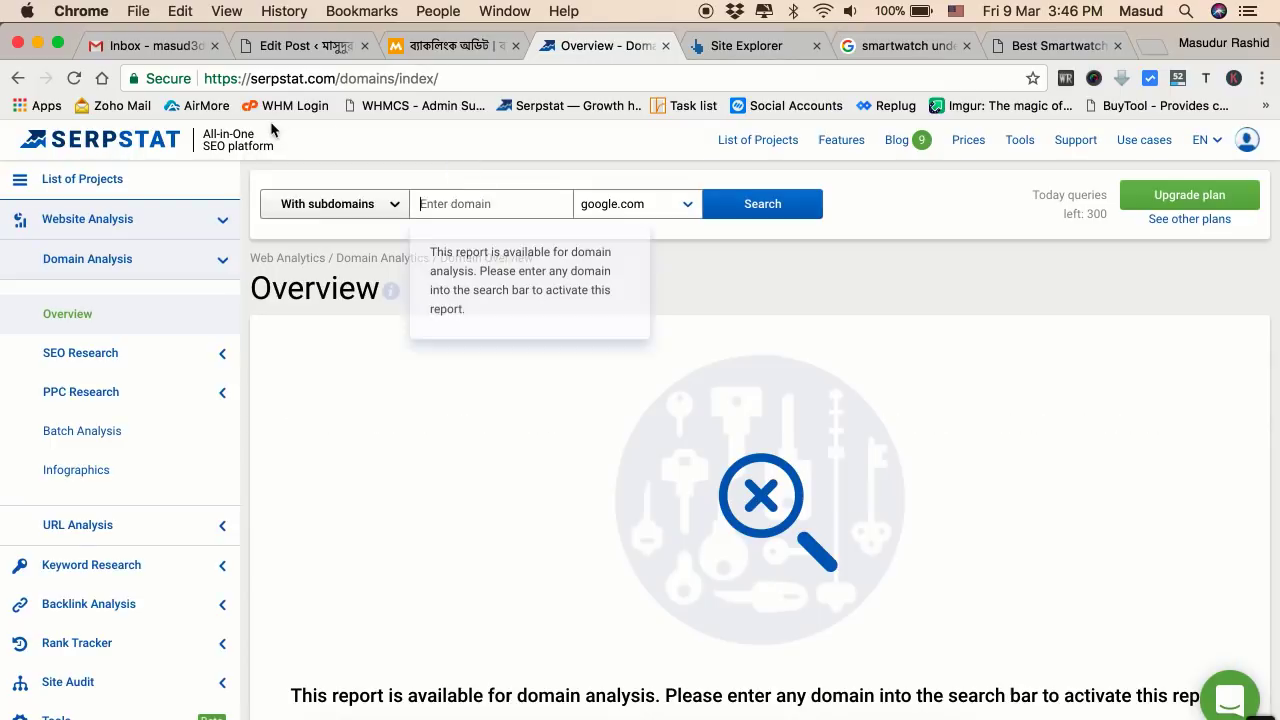
Run the Serpstat overview report for authorityadviser.com with subdomains on google.com.
click(466, 203)
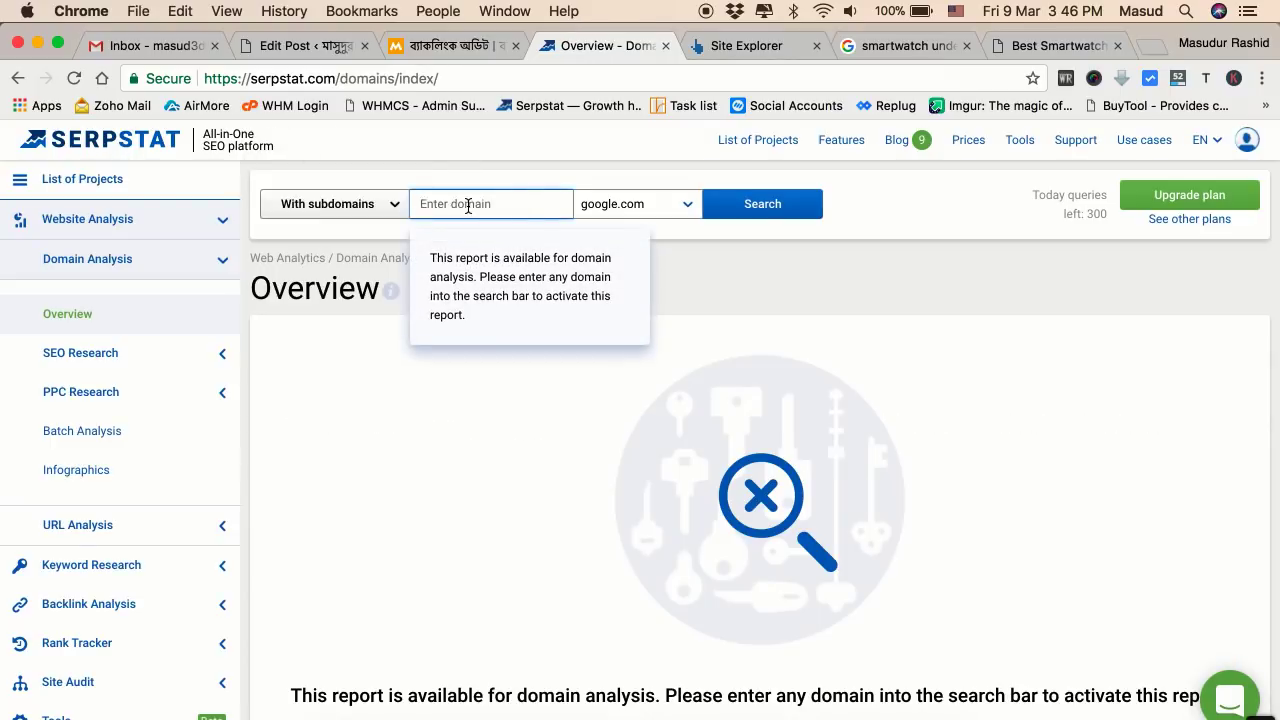
key(super+v)
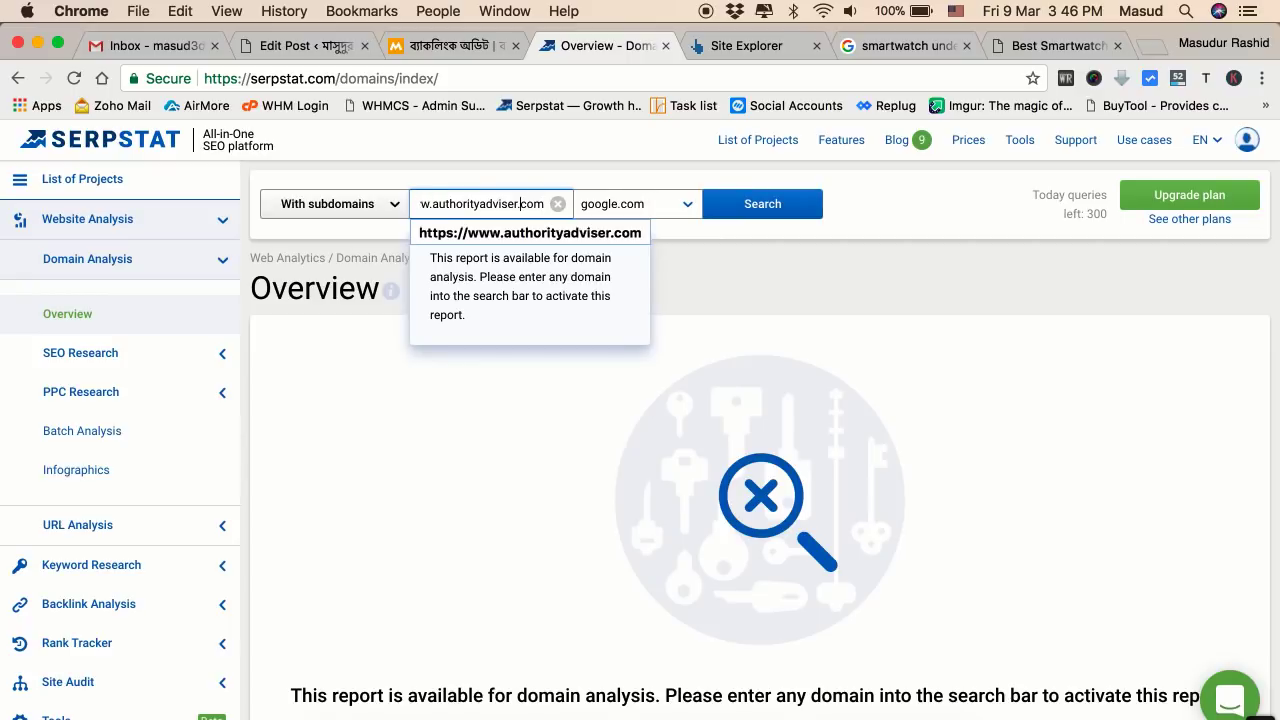
drag(431, 204, 413, 204)
key(BackSpace)
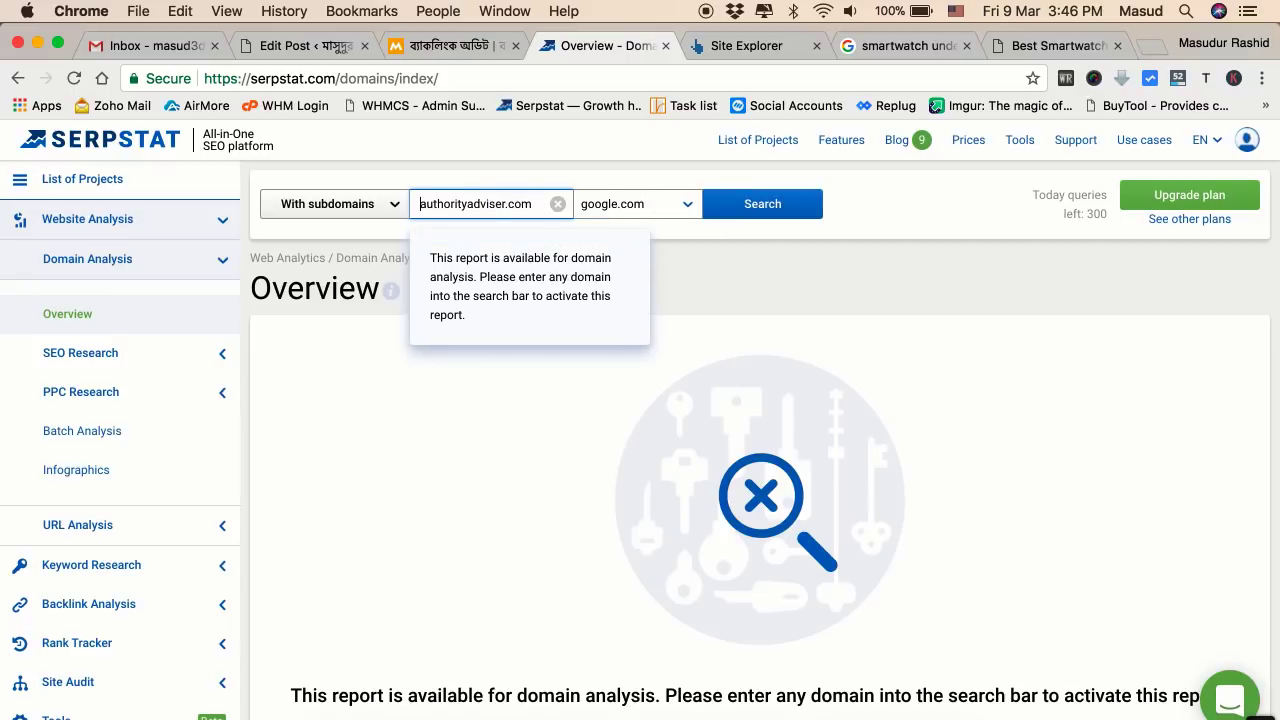
click(717, 206)
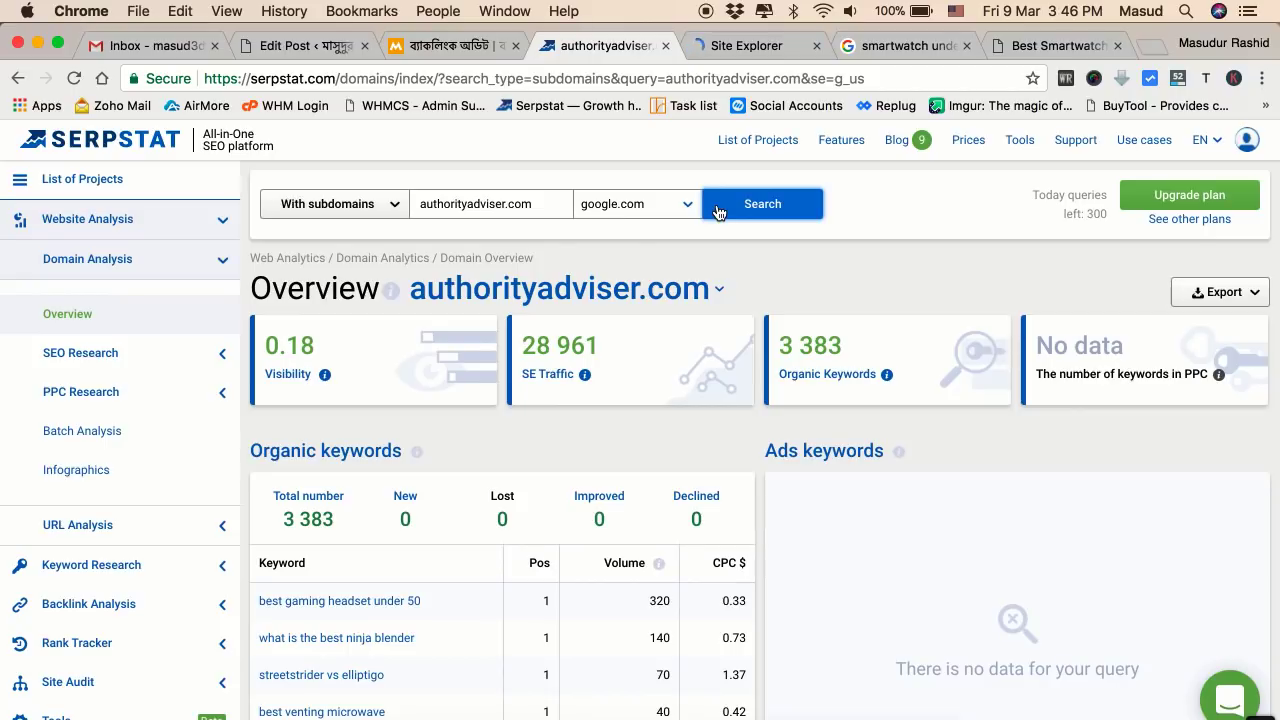
Examine the domain's traffic and organic keyword figures in the Serpstat overview alongside the live backlink count in Ahrefs.
scroll(718, 212, down, 2)
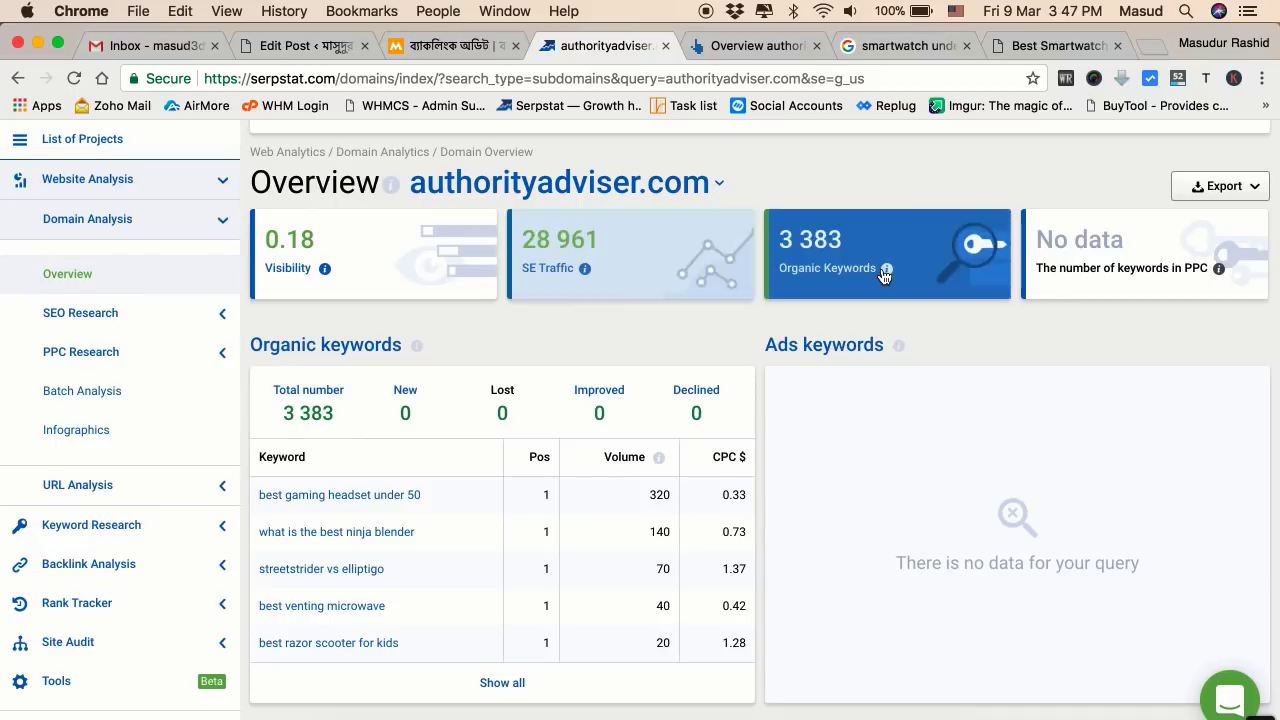
scroll(818, 370, down, 3)
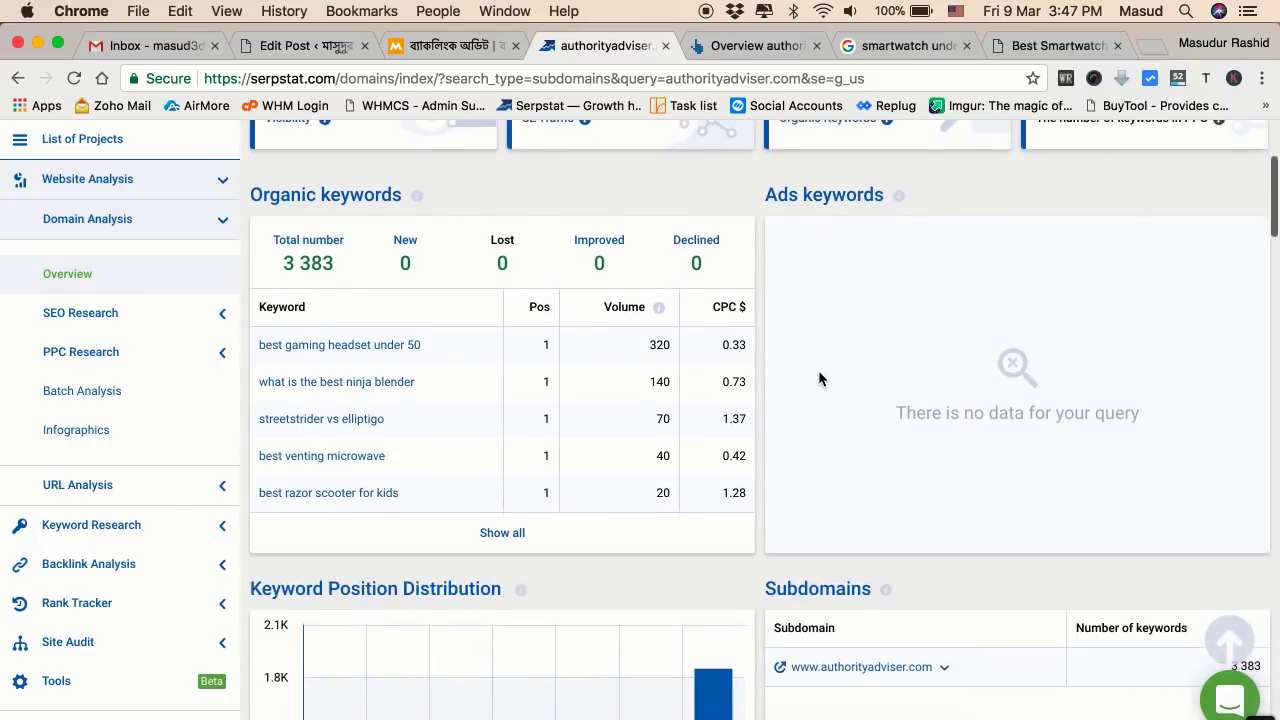
scroll(818, 370, up, 5)
click(764, 50)
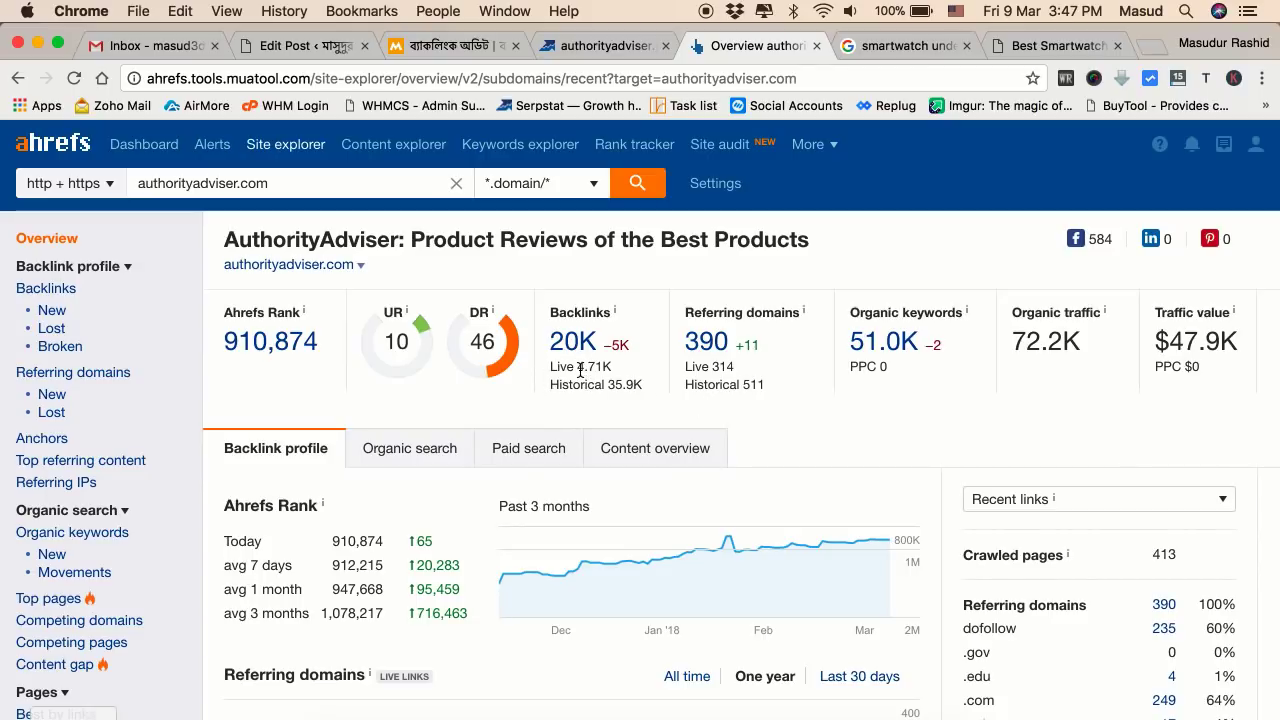
drag(580, 369, 611, 368)
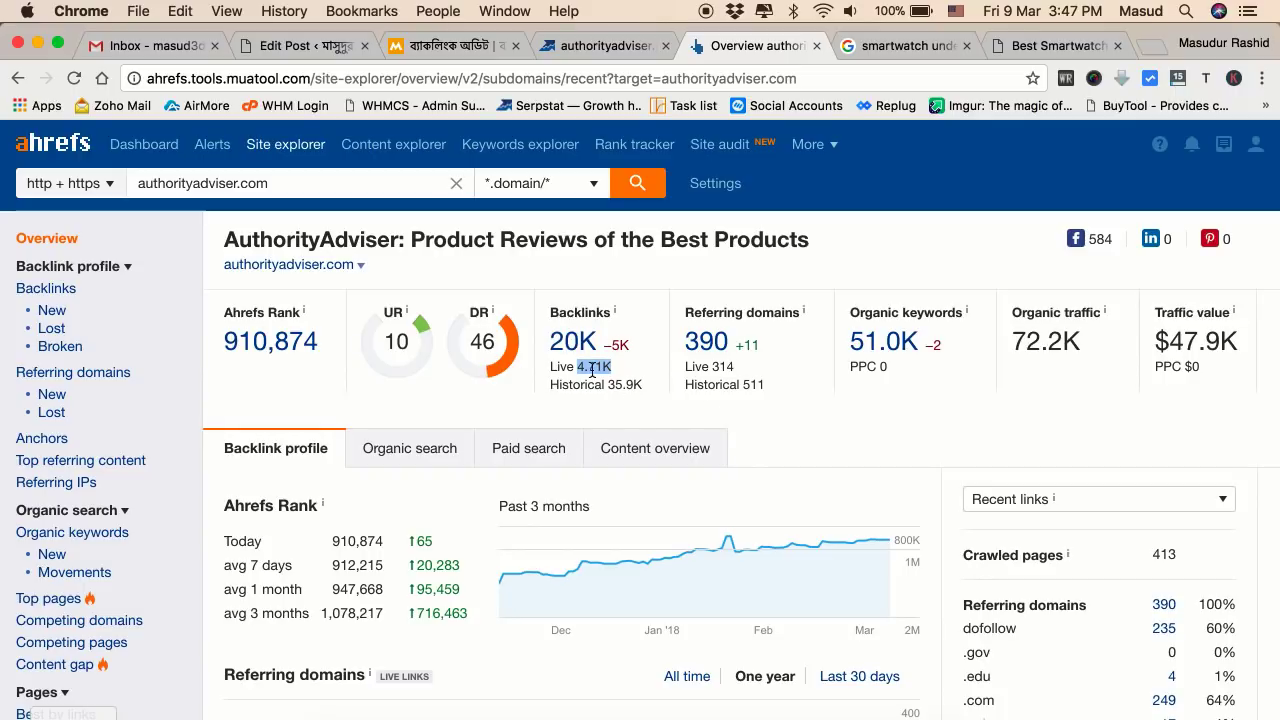
key(ctrl+shift+Tab)
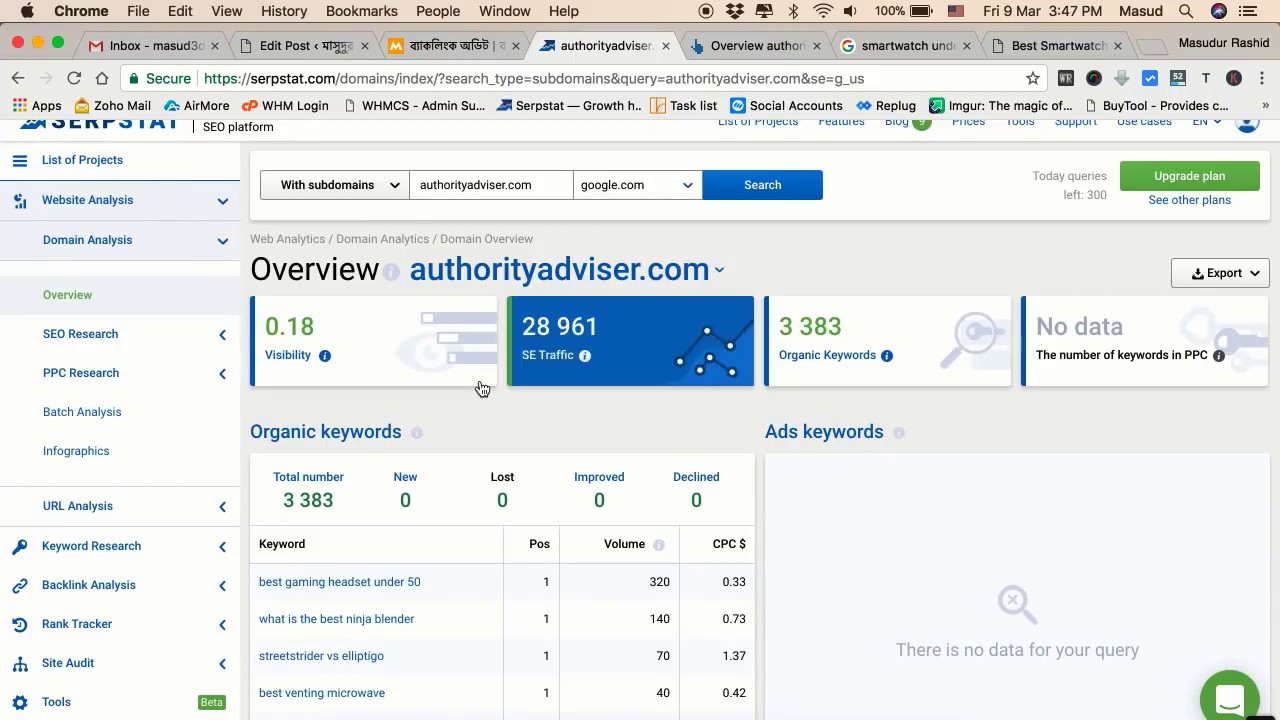
scroll(481, 388, down, 5)
scroll(481, 388, up, 5)
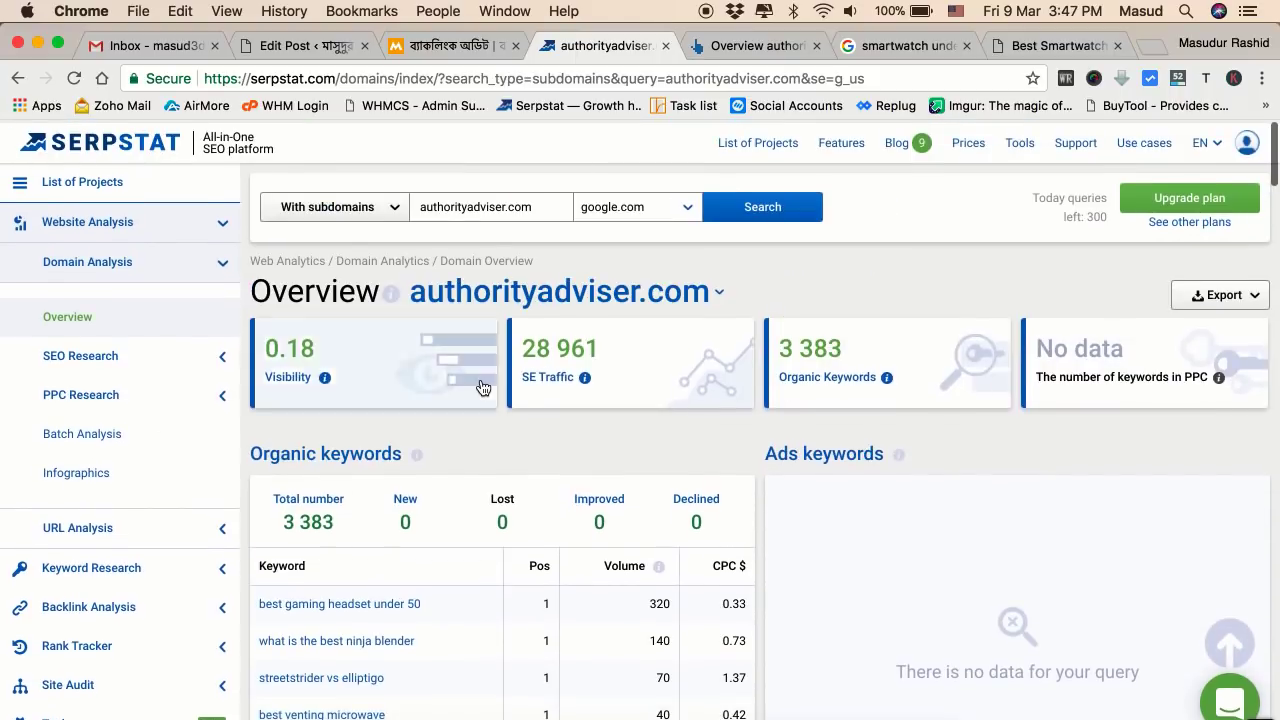
scroll(480, 383, down, 3)
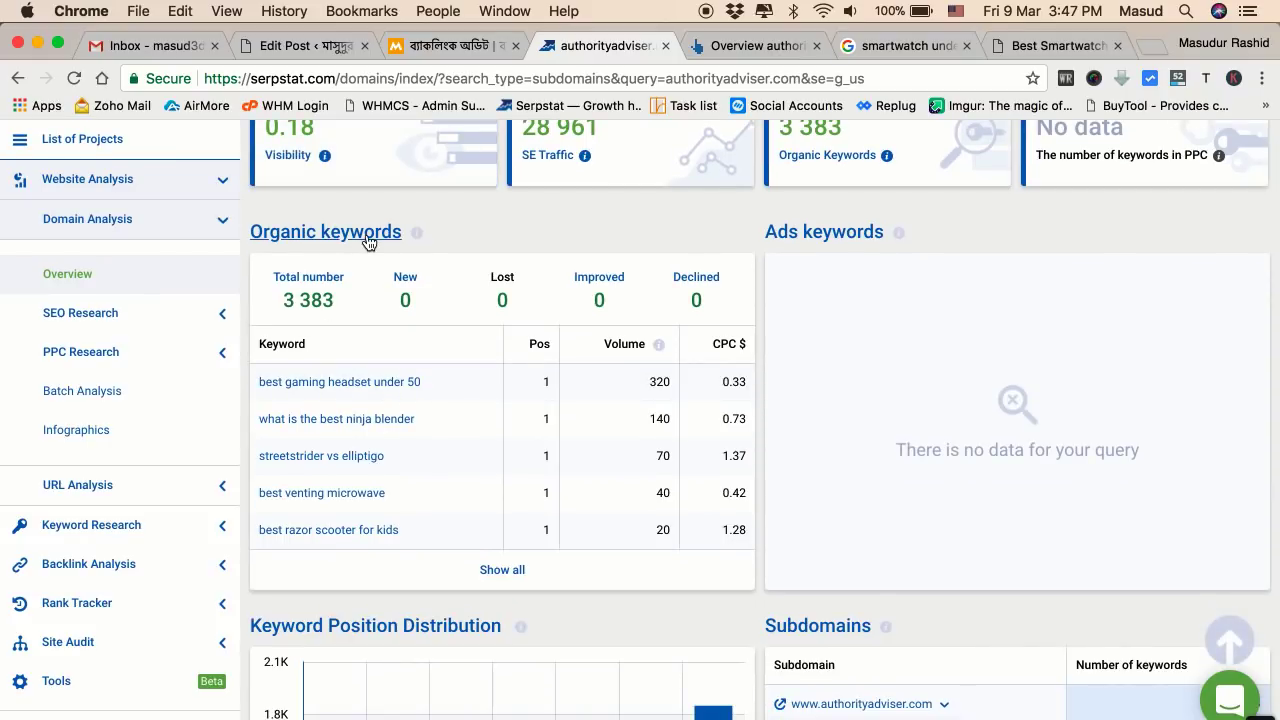
Show all organic keywords of authorityadviser.com in Serpstat and examine their positions, search volumes and ranking URLs.
click(499, 575)
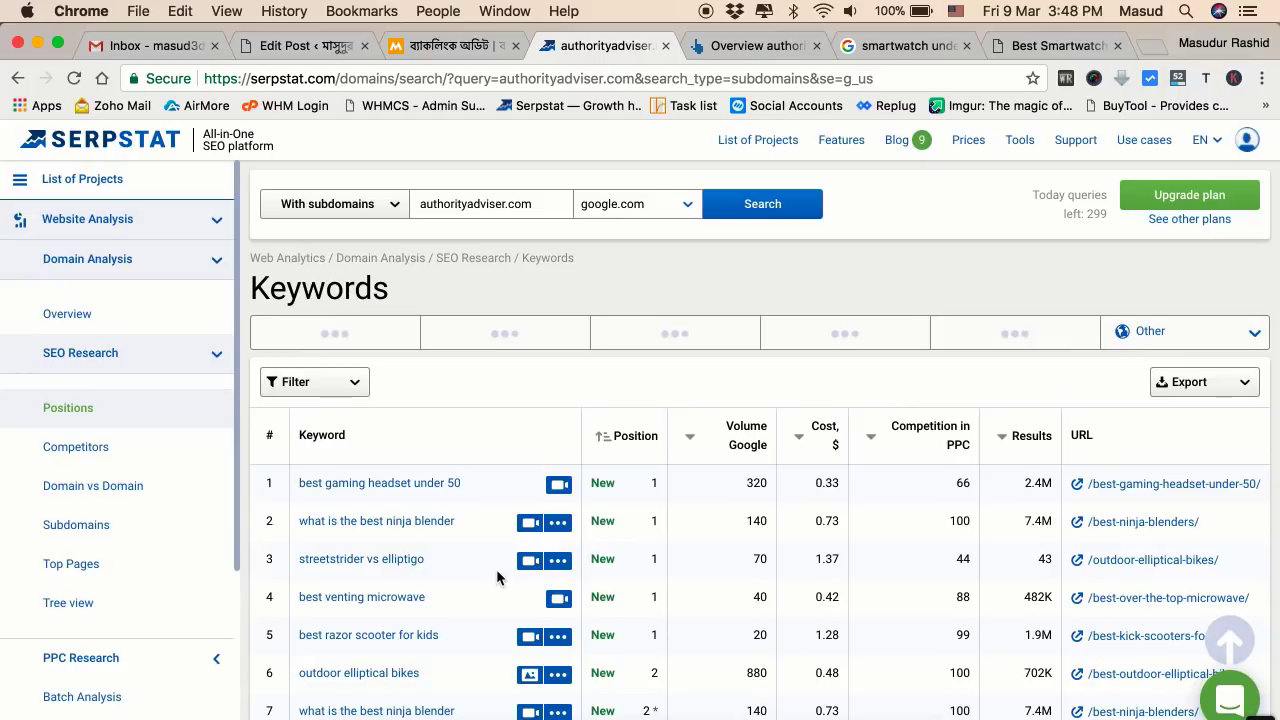
scroll(920, 420, down, 5)
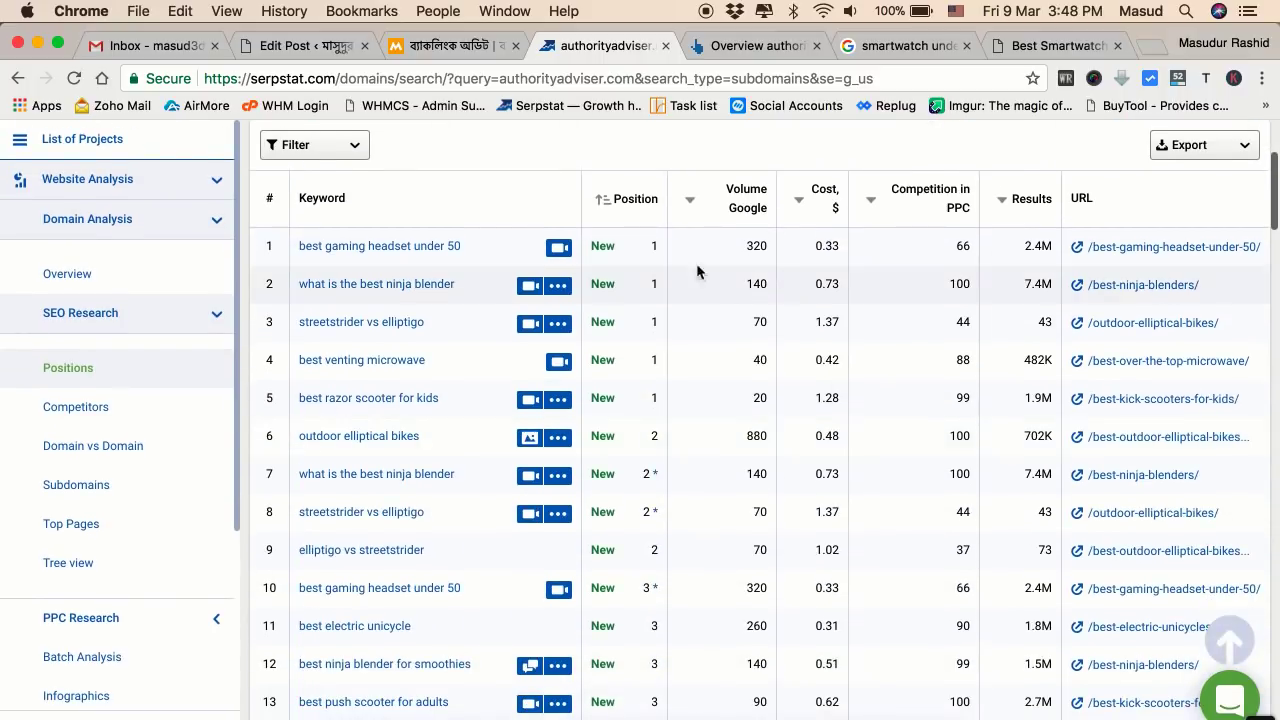
scroll(640, 300, down, 3)
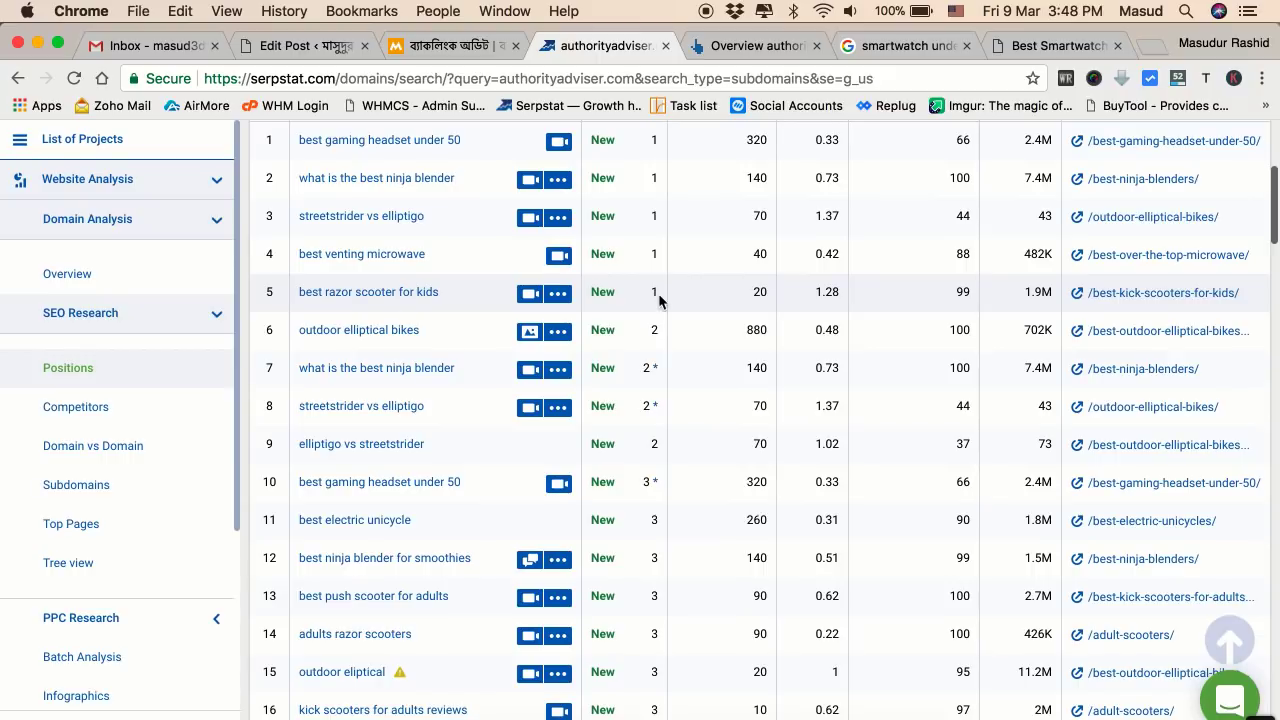
scroll(668, 474, down, 4)
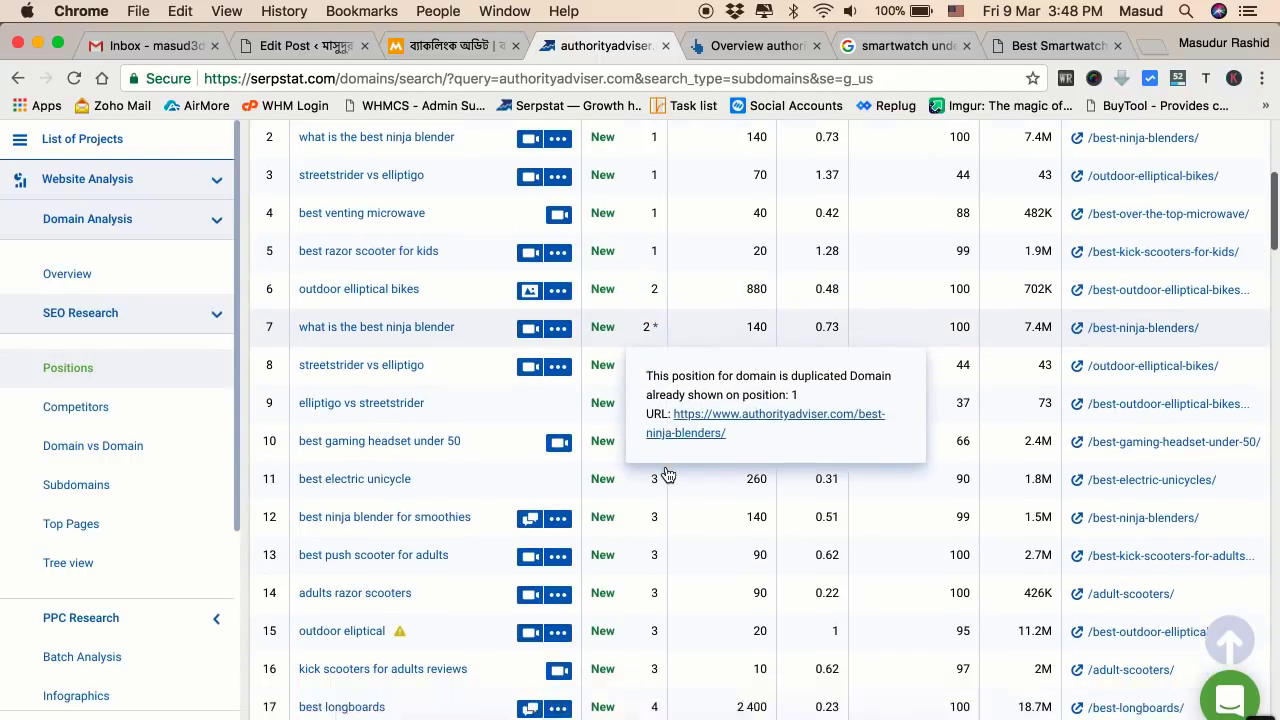
scroll(668, 474, down, 1)
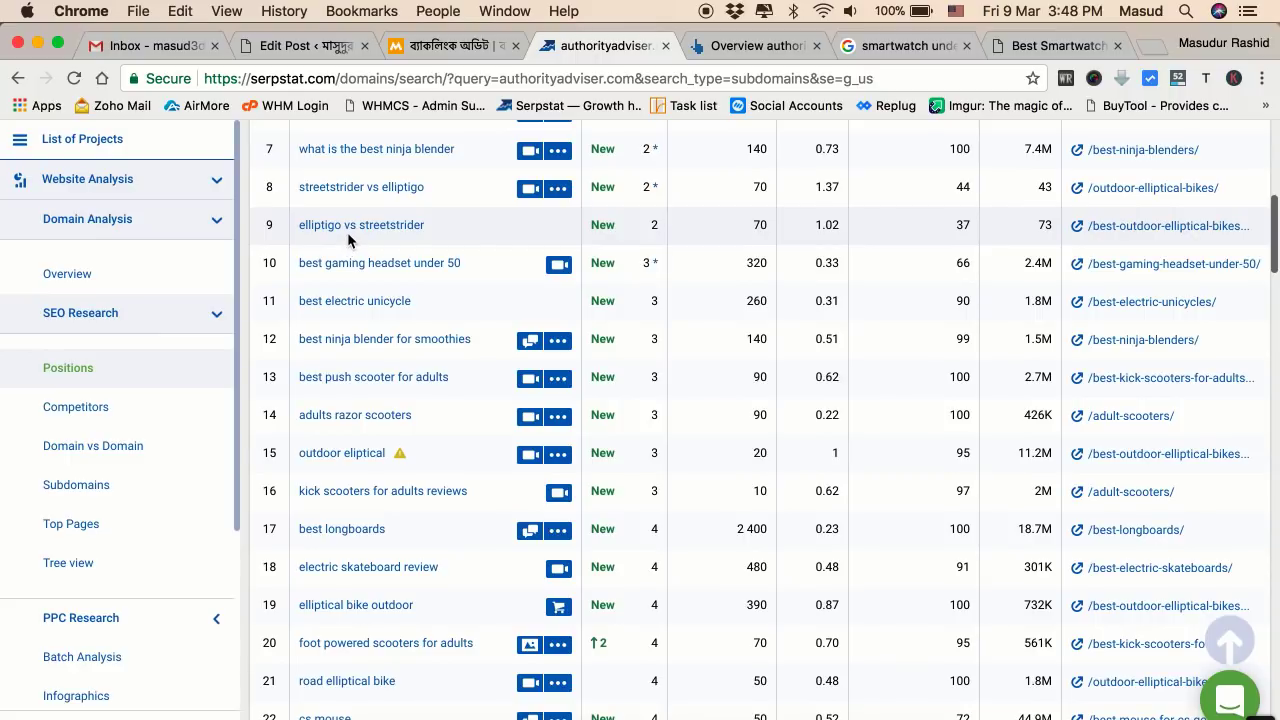
scroll(417, 300, down, 20)
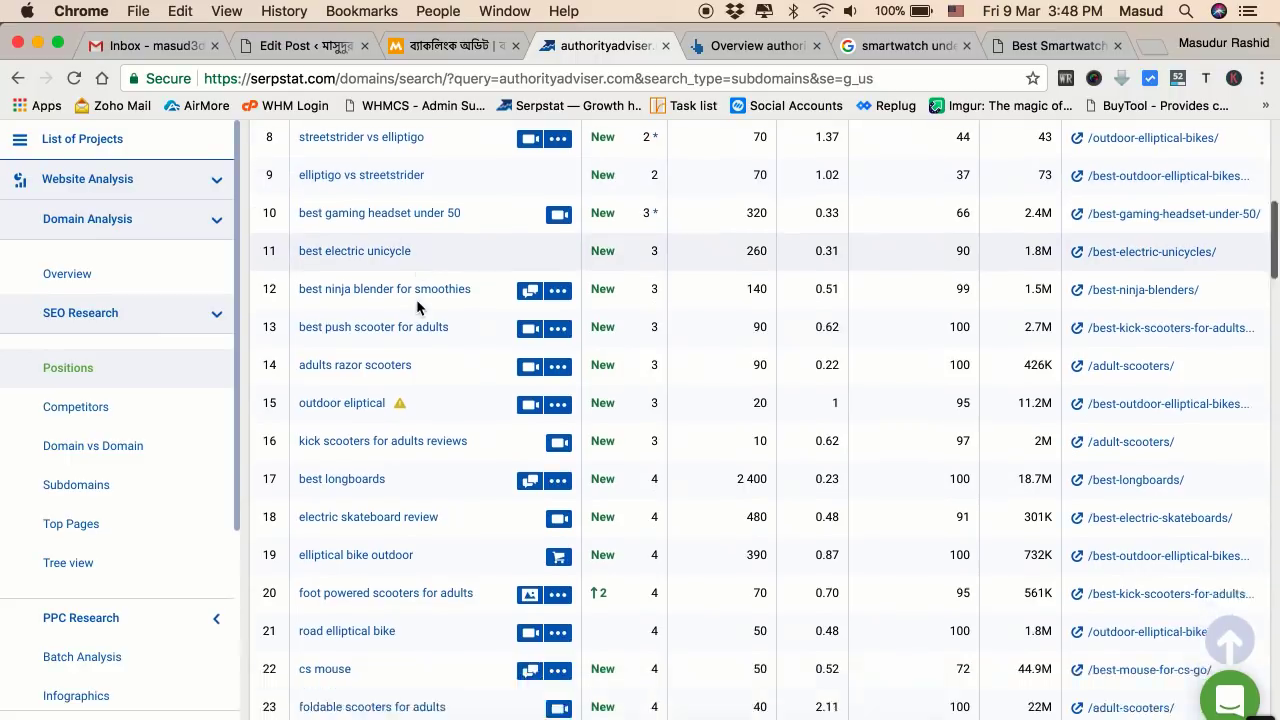
scroll(417, 303, down, 2)
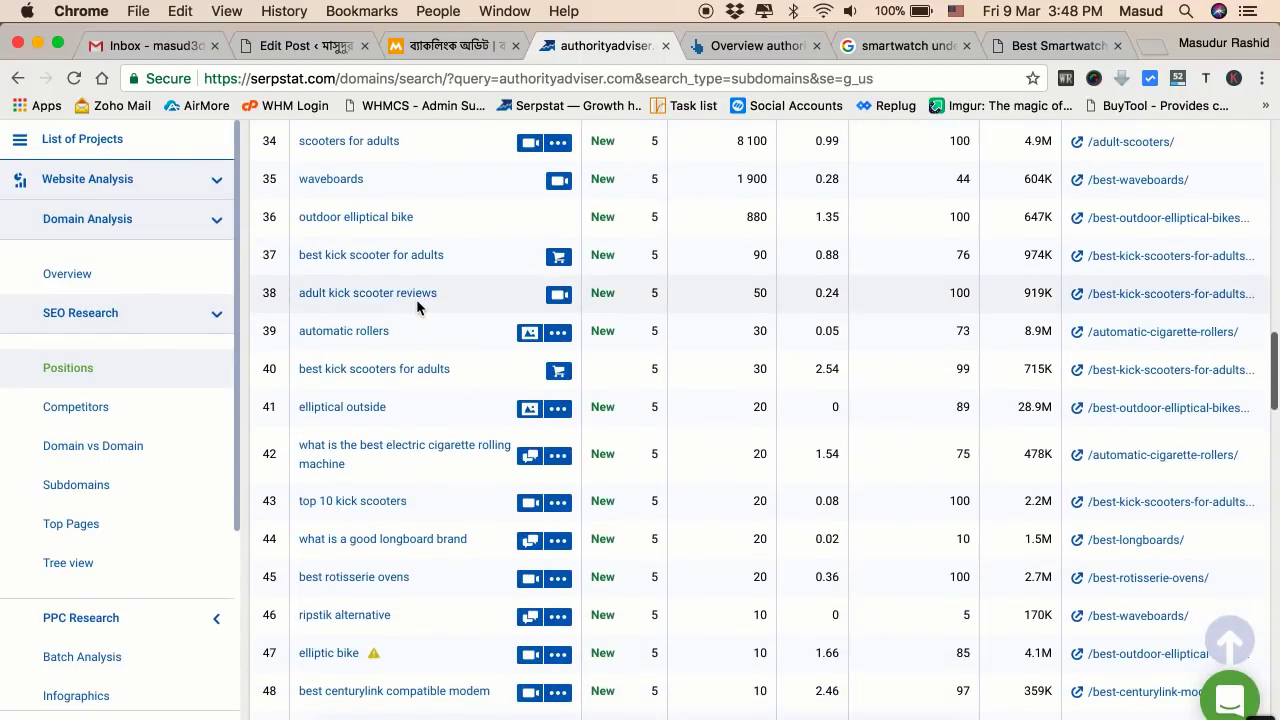
scroll(417, 303, down, 7)
scroll(416, 299, down, 3)
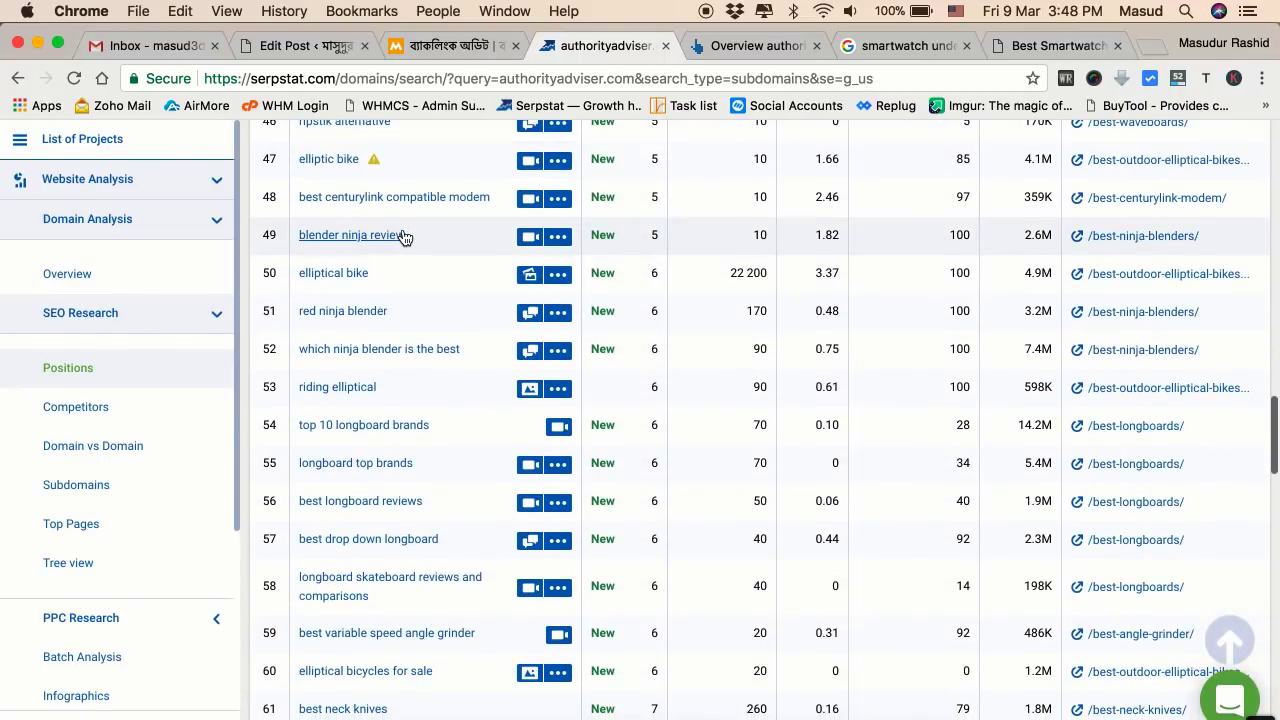
scroll(641, 240, up, 12)
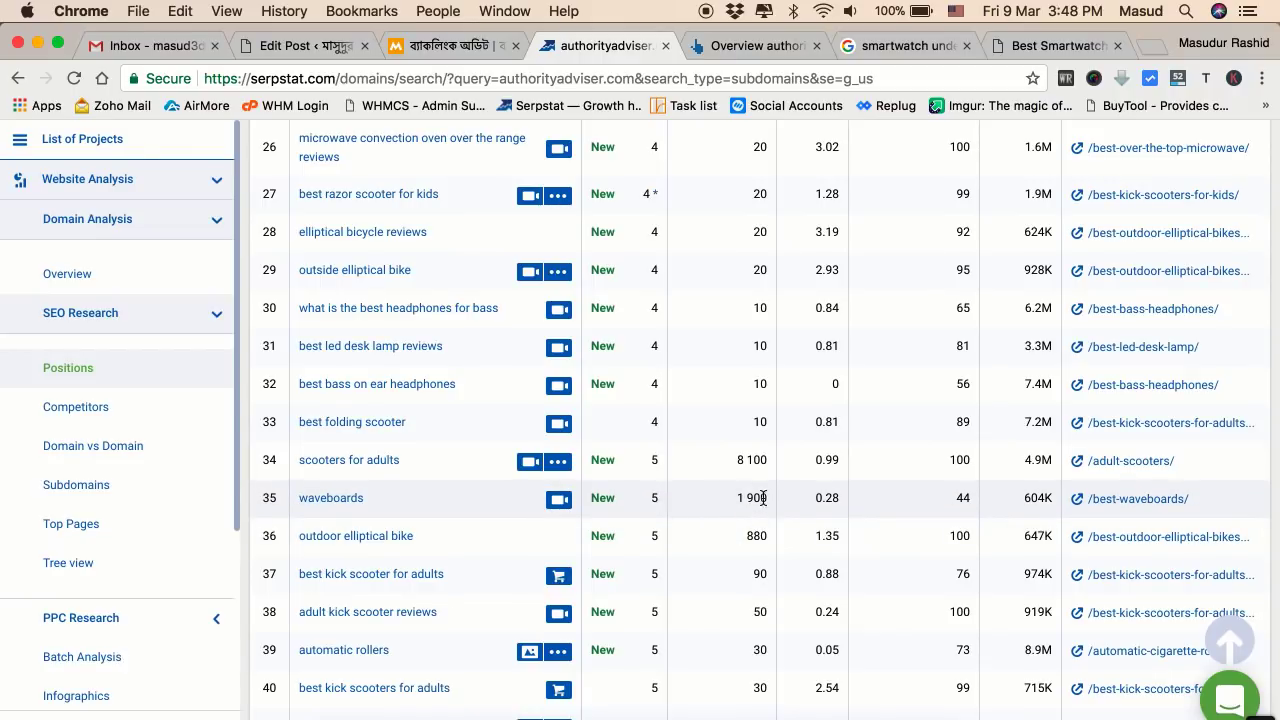
Examine the search volumes, positions and ranking URLs through the full first page of 100 organic keywords in Serpstat.
scroll(751, 500, up, 10)
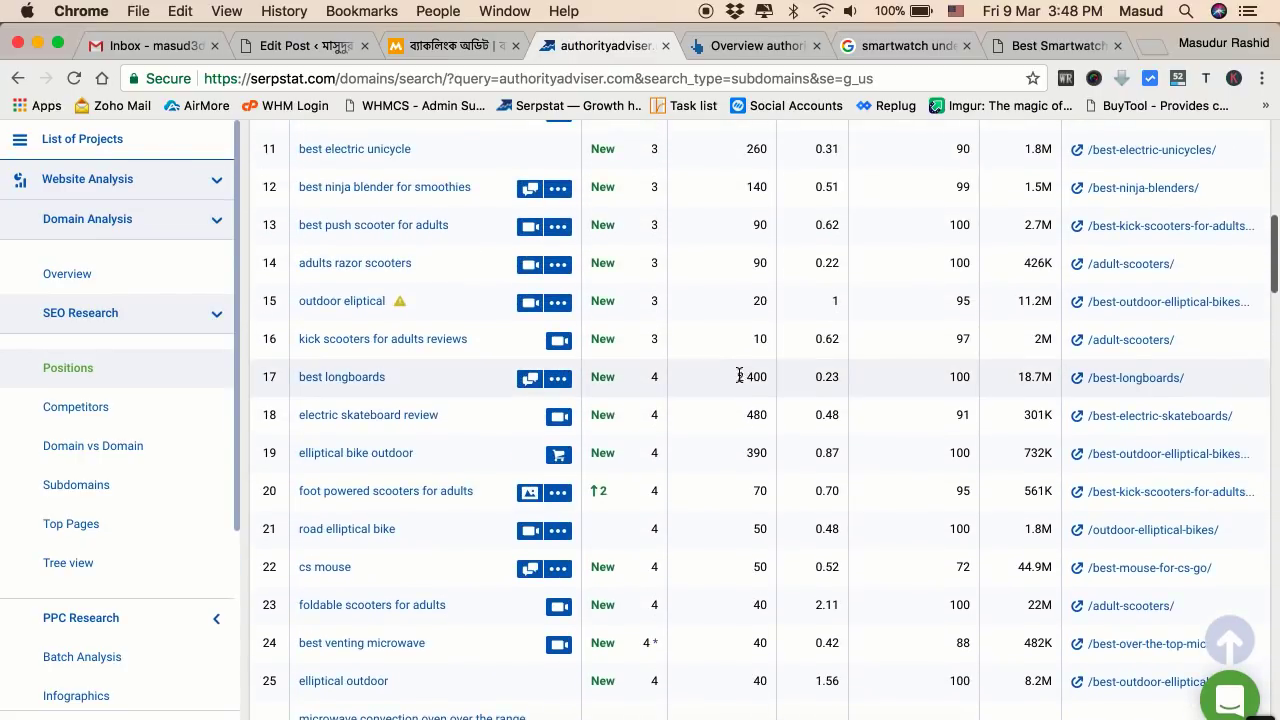
double_click(739, 376)
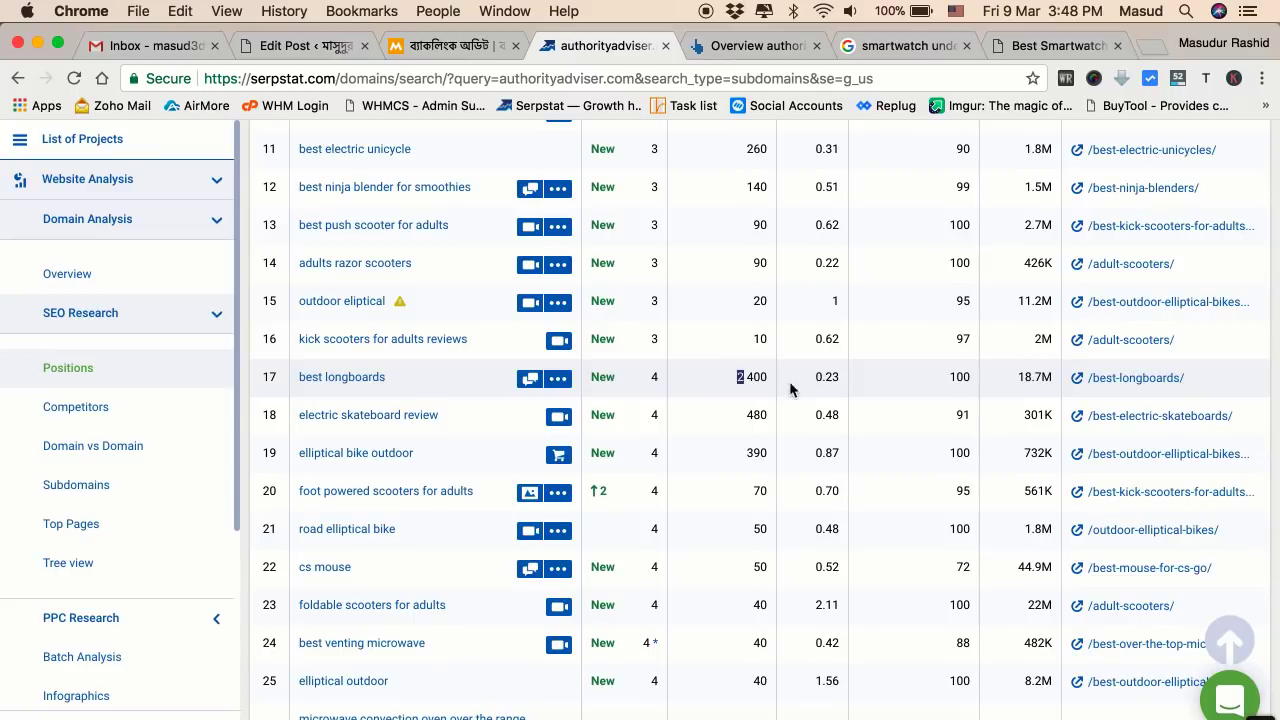
scroll(755, 365, up, 5)
scroll(753, 365, up, 5)
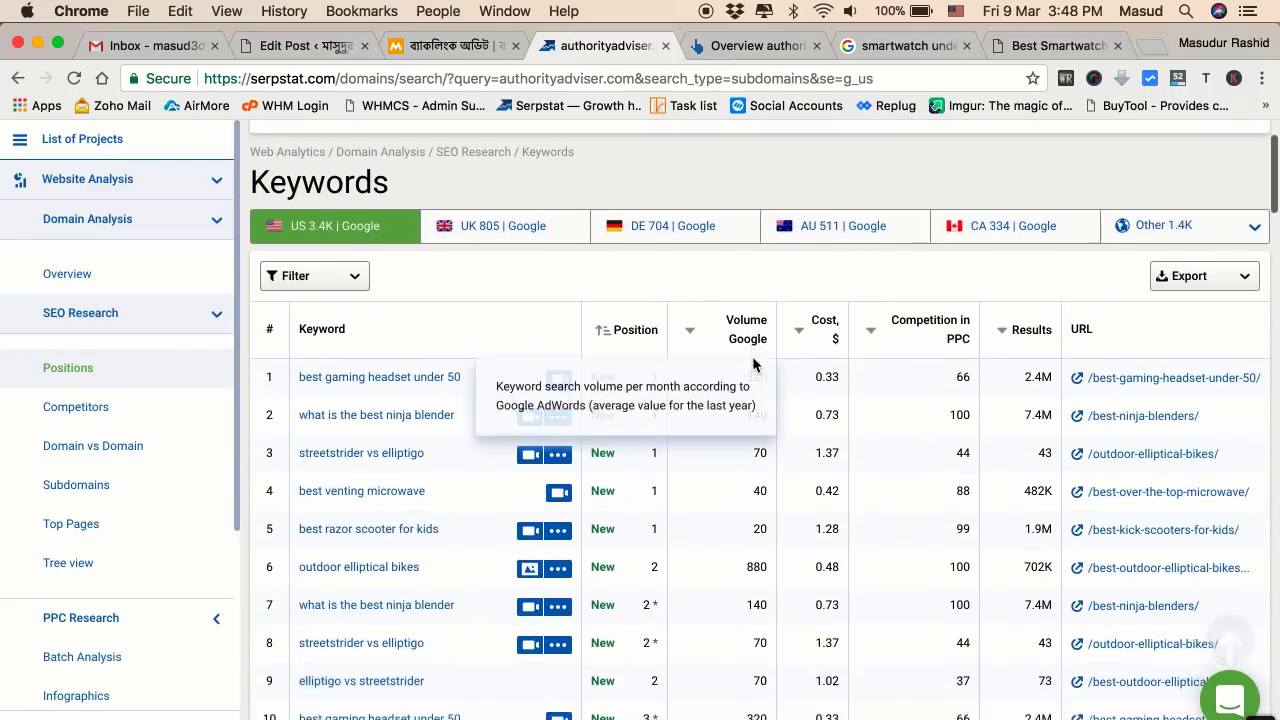
scroll(753, 365, down, 20)
scroll(755, 365, down, 8)
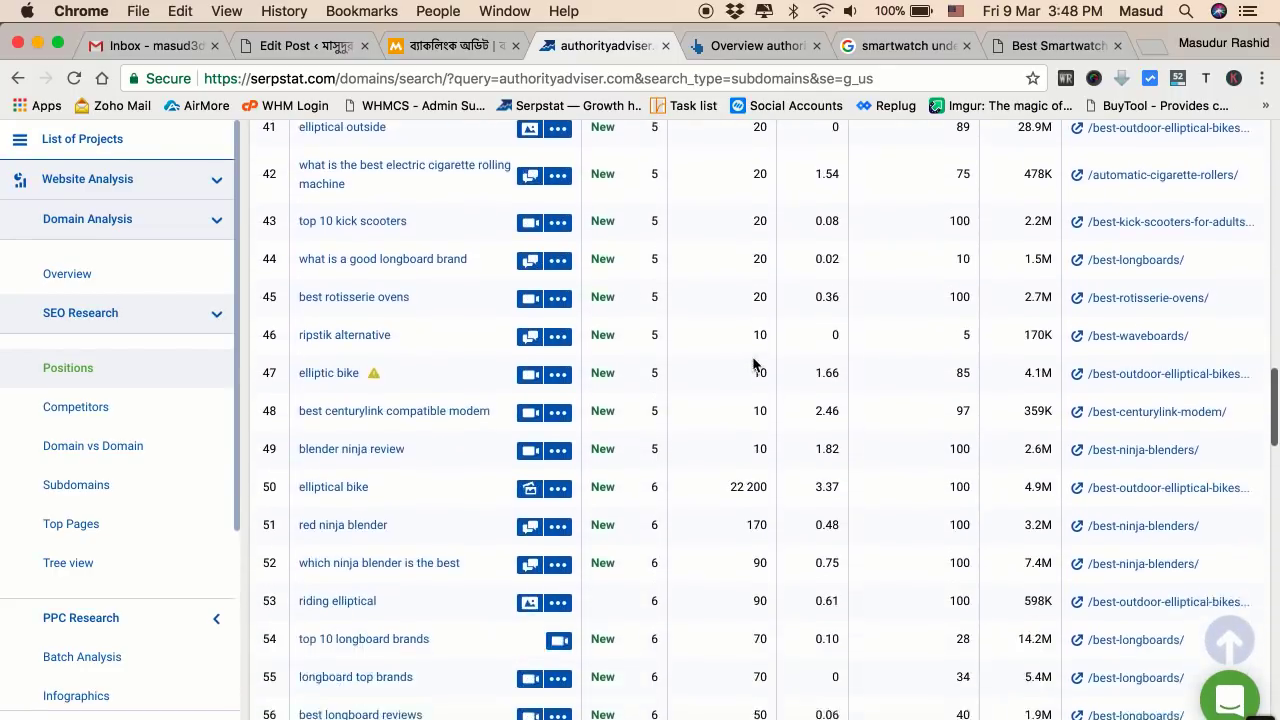
scroll(745, 409, down, 10)
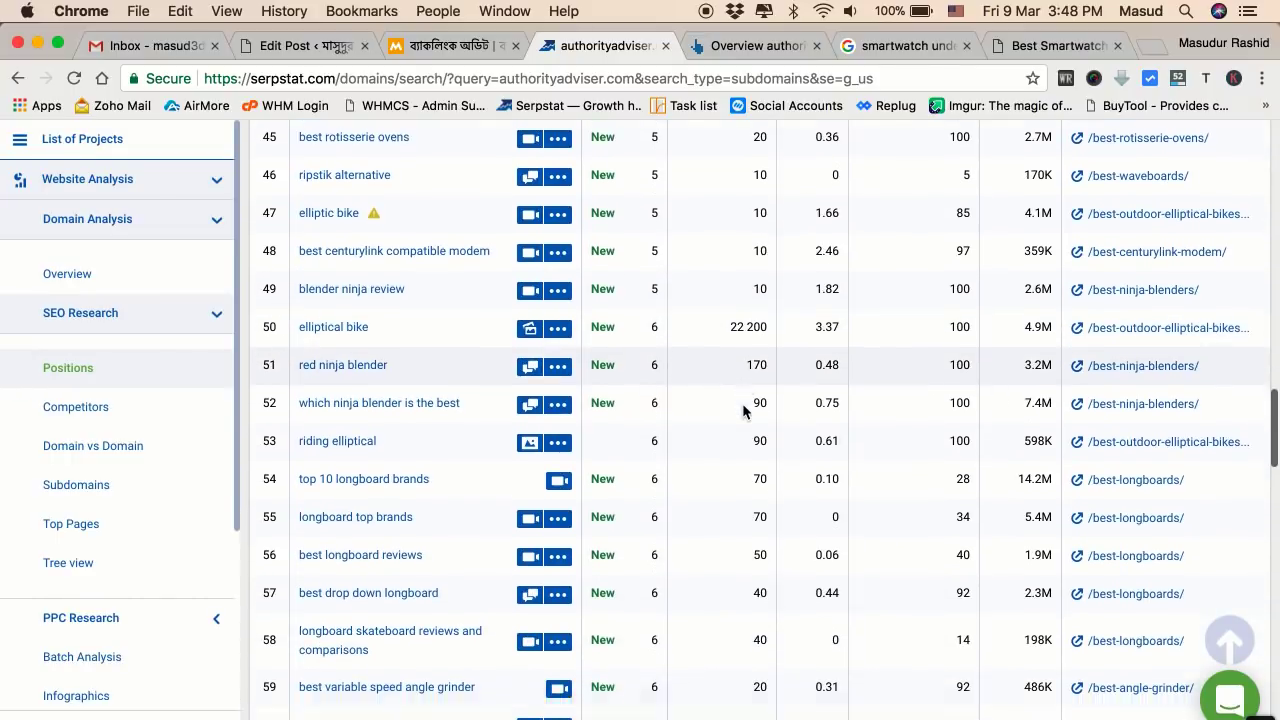
scroll(743, 410, down, 2)
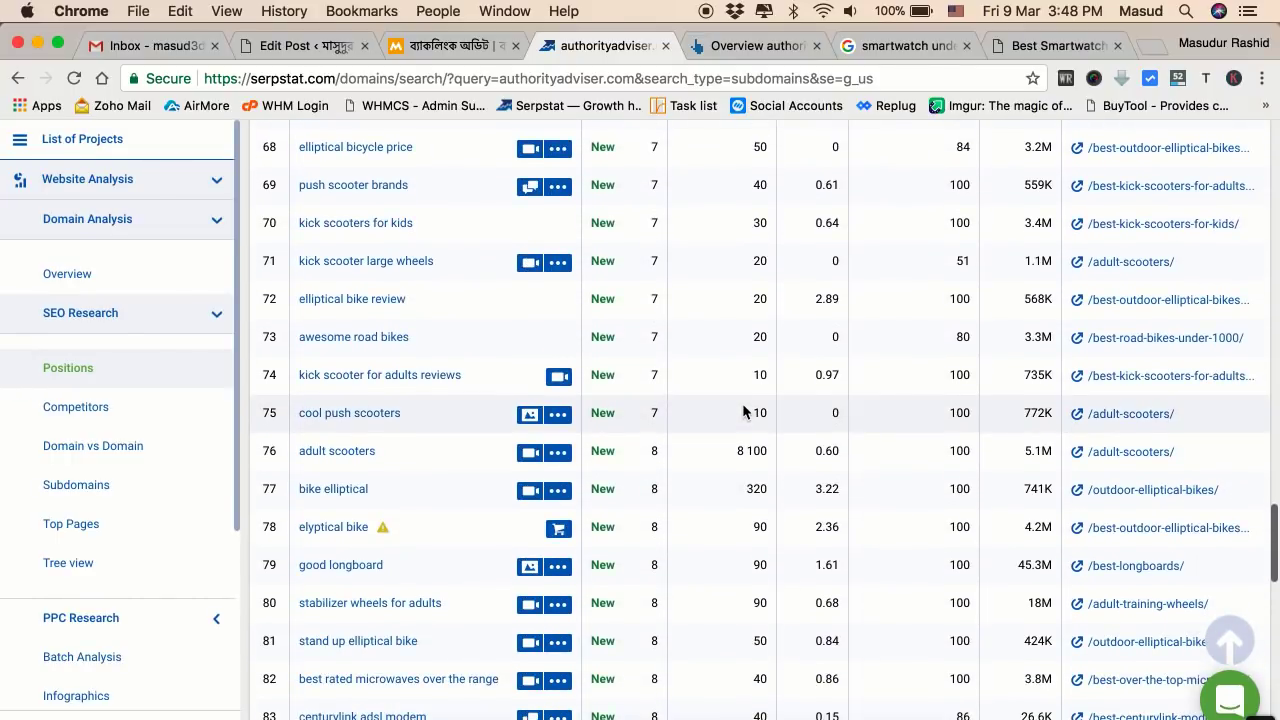
scroll(743, 410, down, 6)
scroll(743, 410, down, 5)
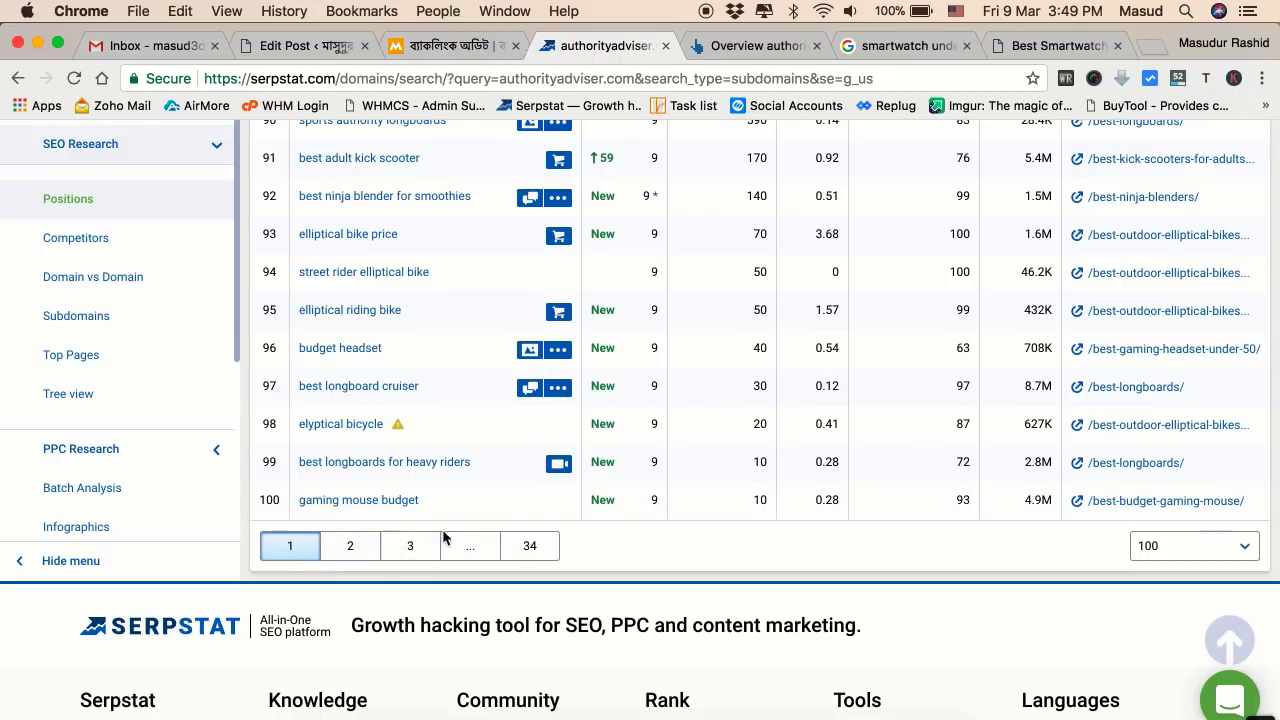
scroll(577, 440, up, 15)
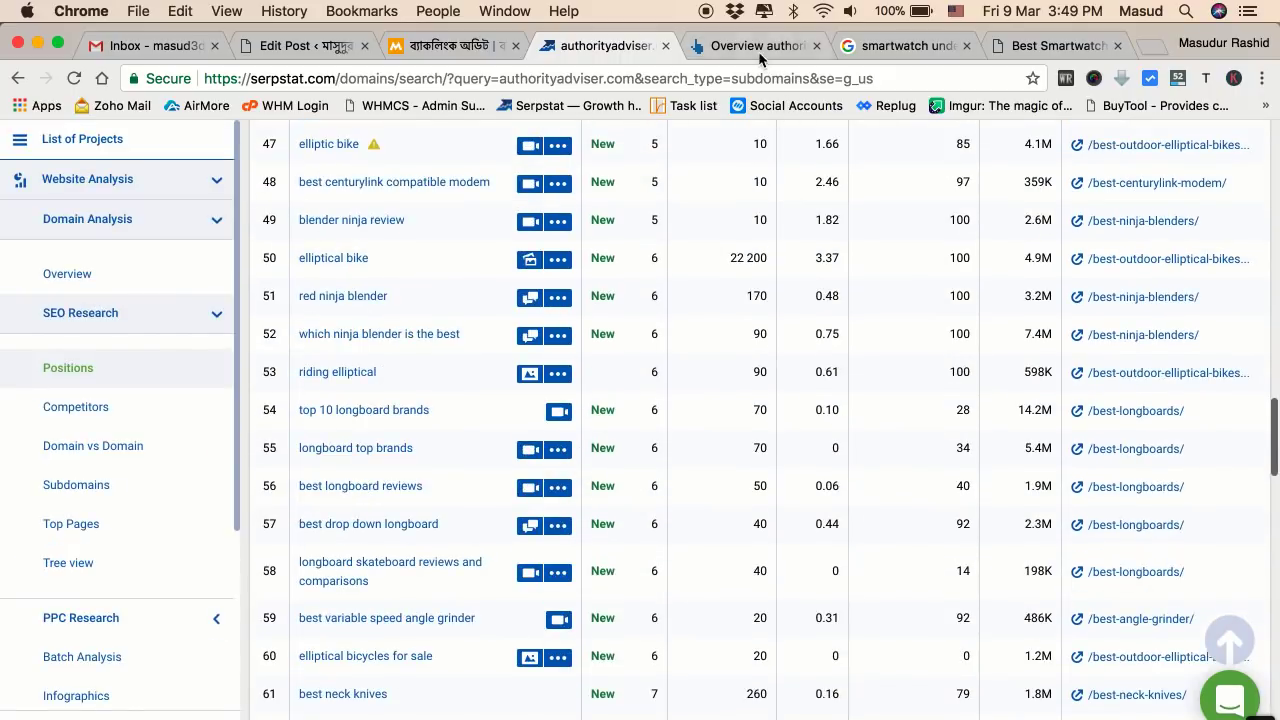
Switch to the Ahrefs overview of authorityadviser.com and examine its backlink profile and referring domains growth.
click(758, 51)
scroll(185, 315, down, 3)
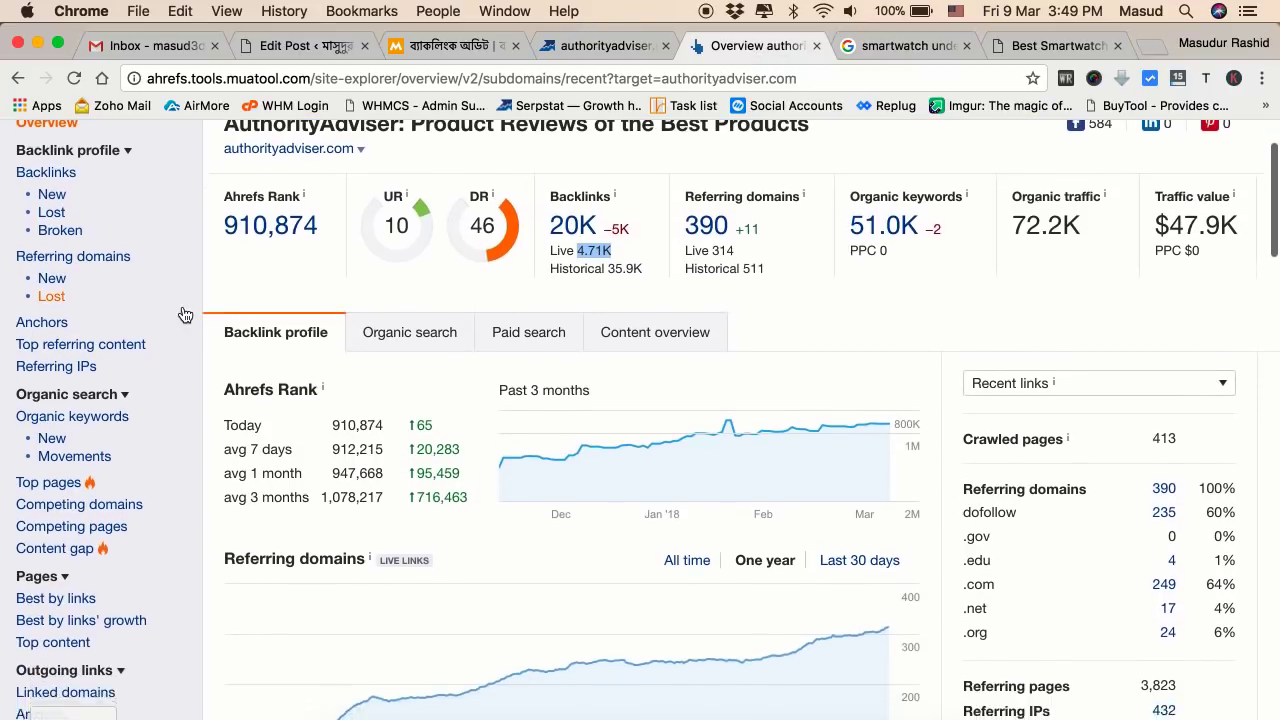
scroll(185, 315, down, 4)
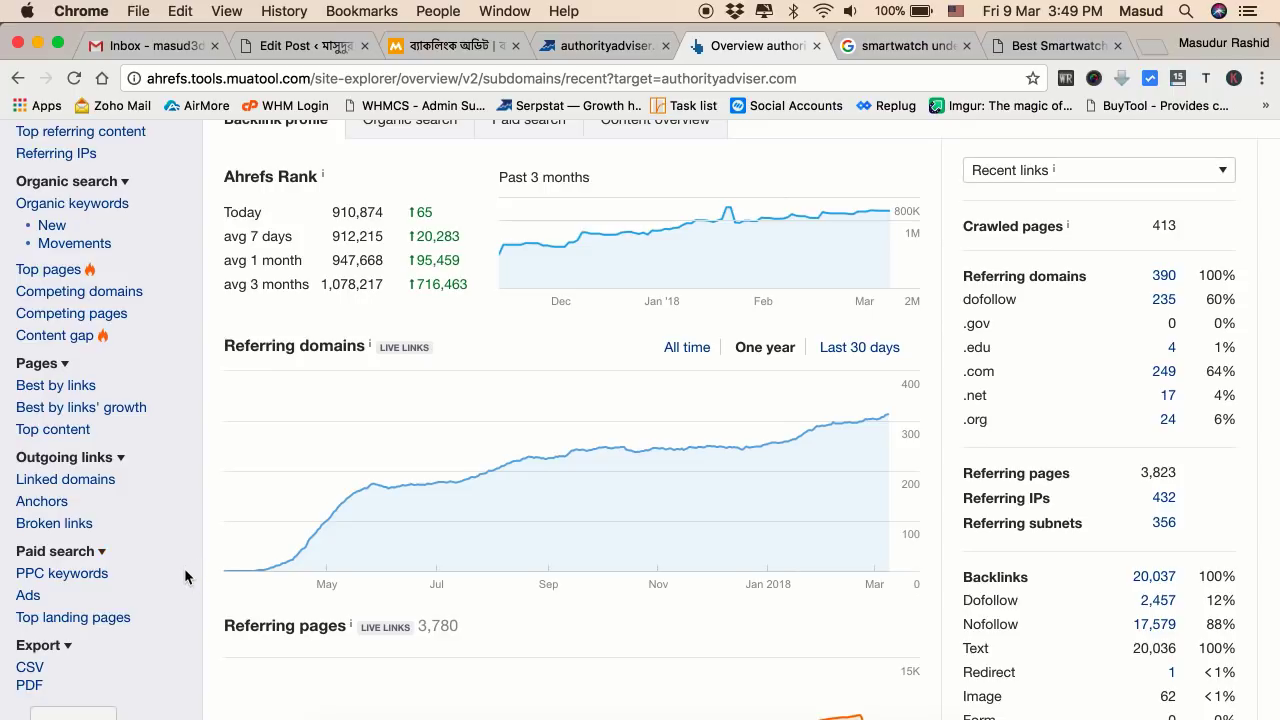
Show the United States organic keywords of authorityadviser.com in Ahrefs, sorted by position from the best ranking.
click(860, 357)
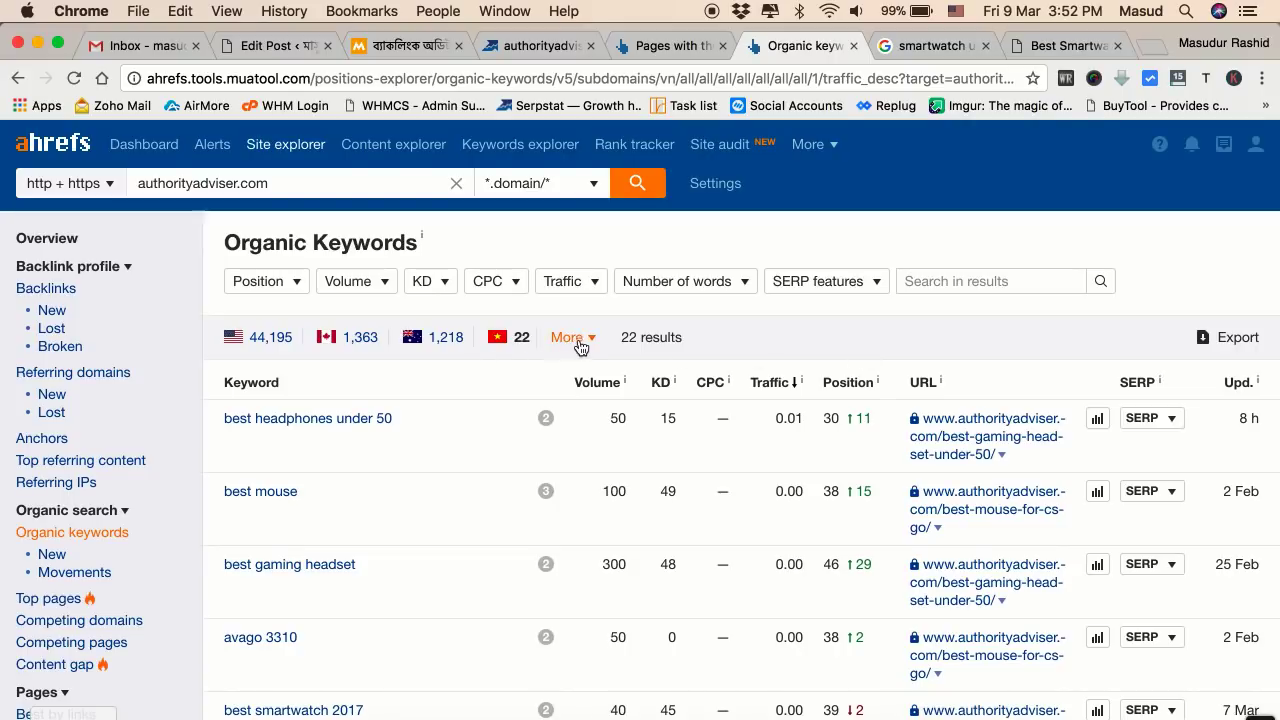
click(255, 340)
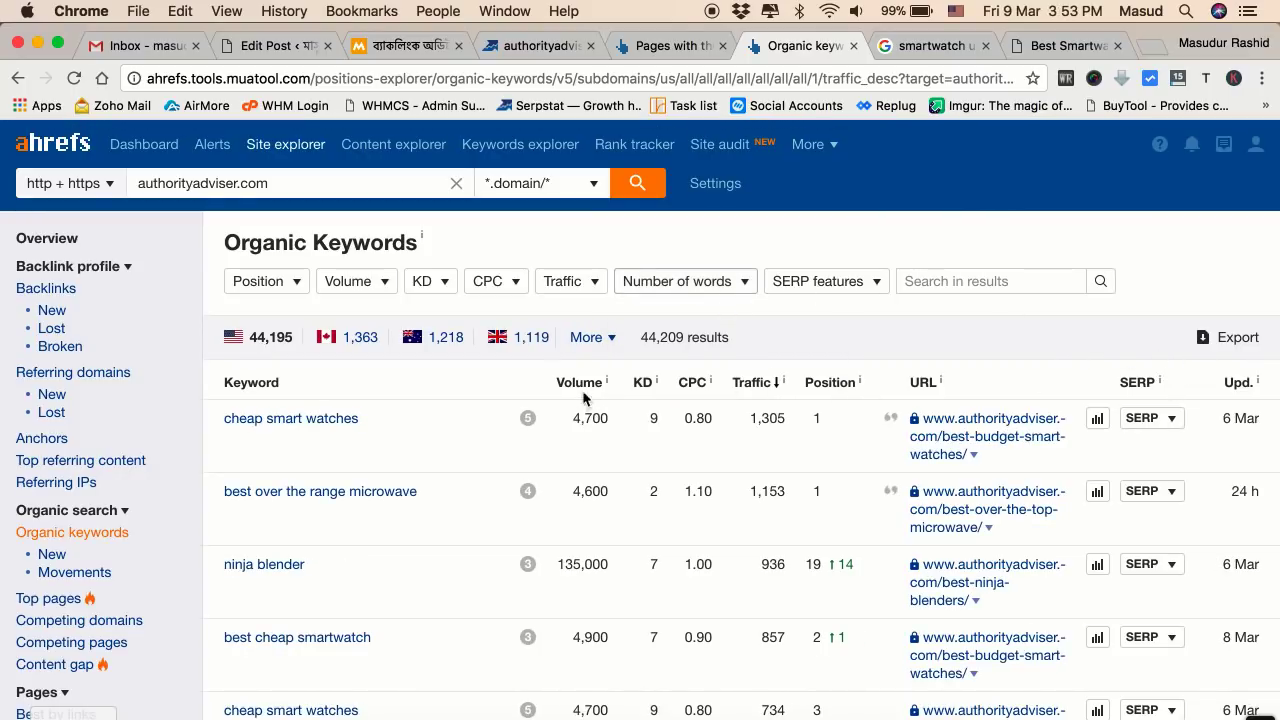
click(822, 383)
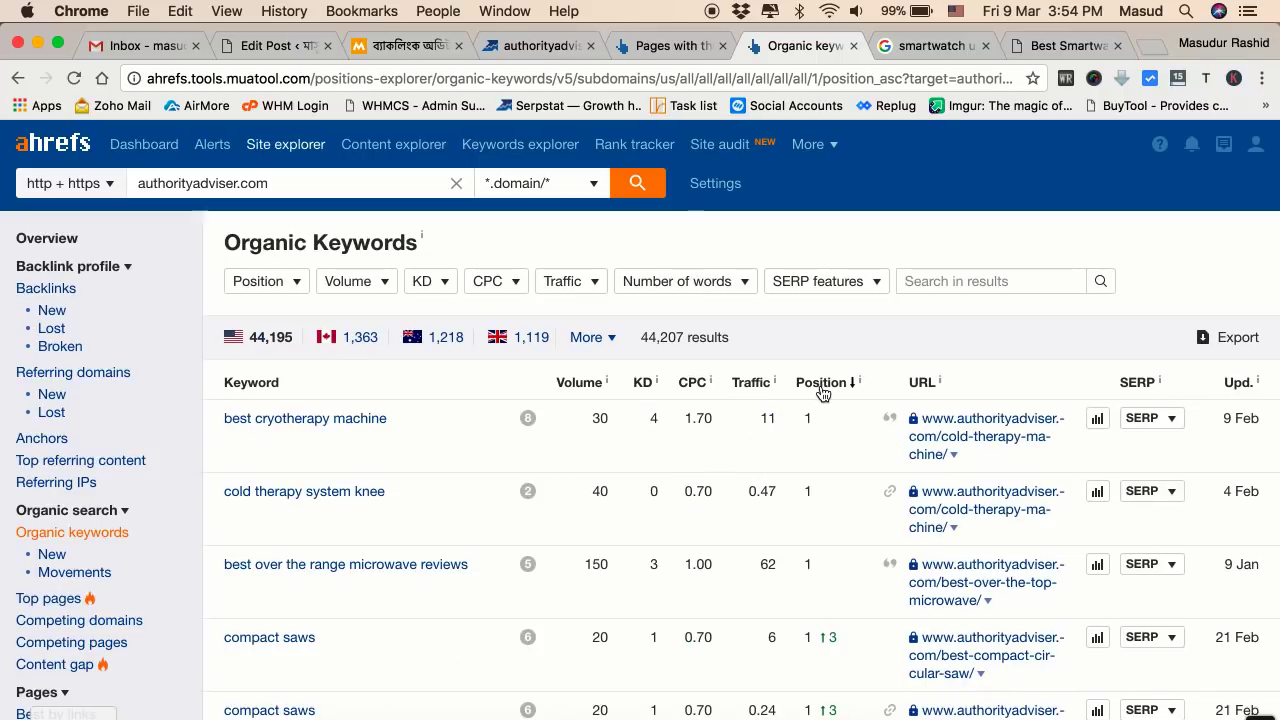
Examine the top-ranking US keywords in Ahrefs with their volumes and URLs, and check the results-per-page options.
scroll(822, 393, down, 3)
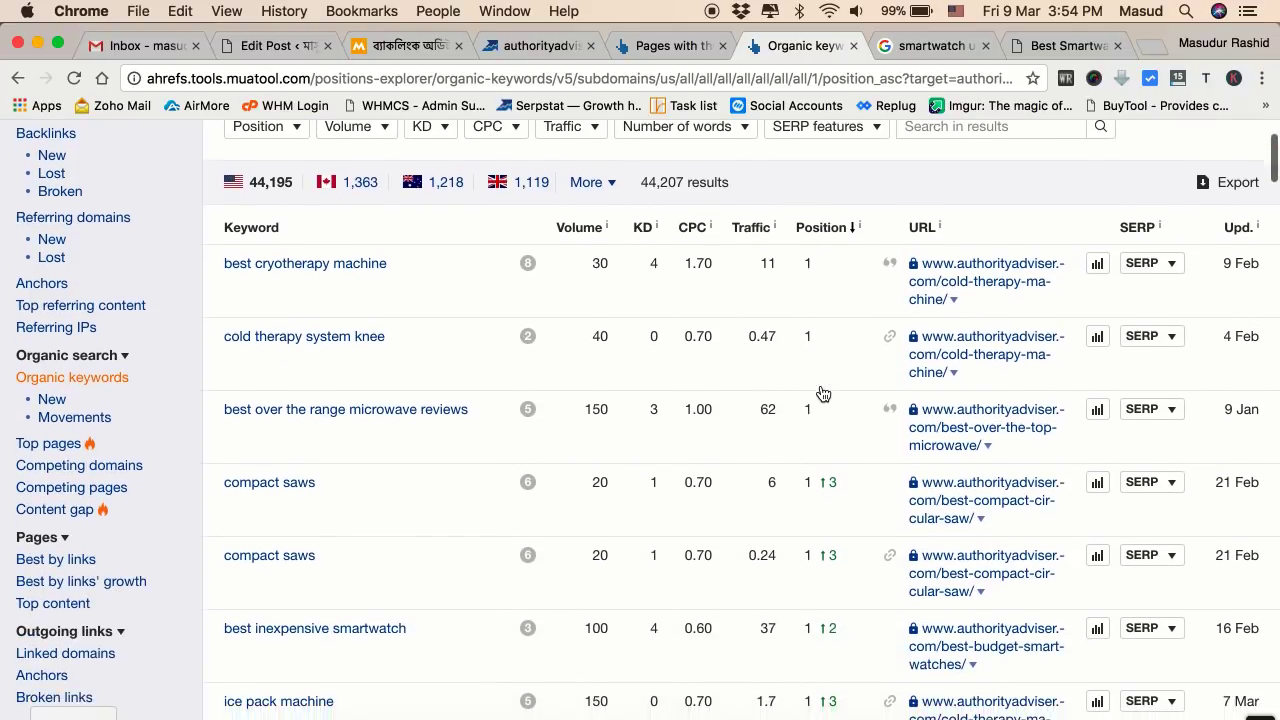
scroll(822, 393, down, 10)
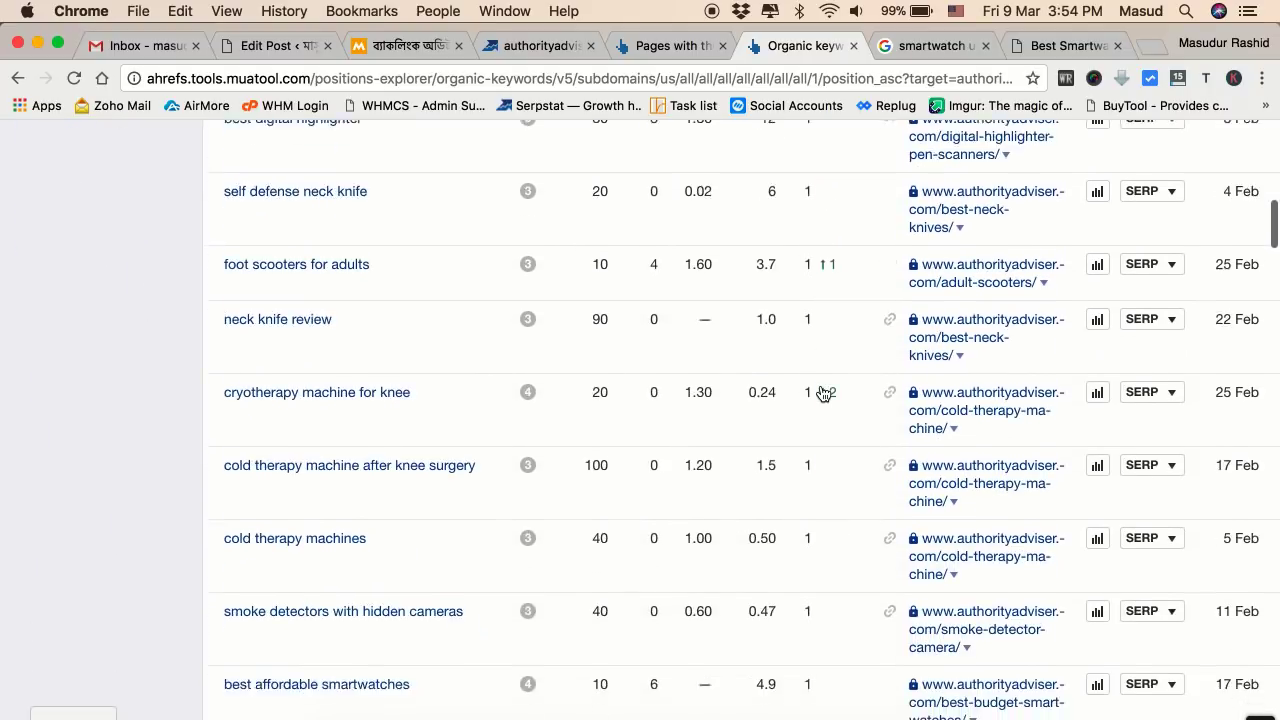
scroll(822, 393, down, 14)
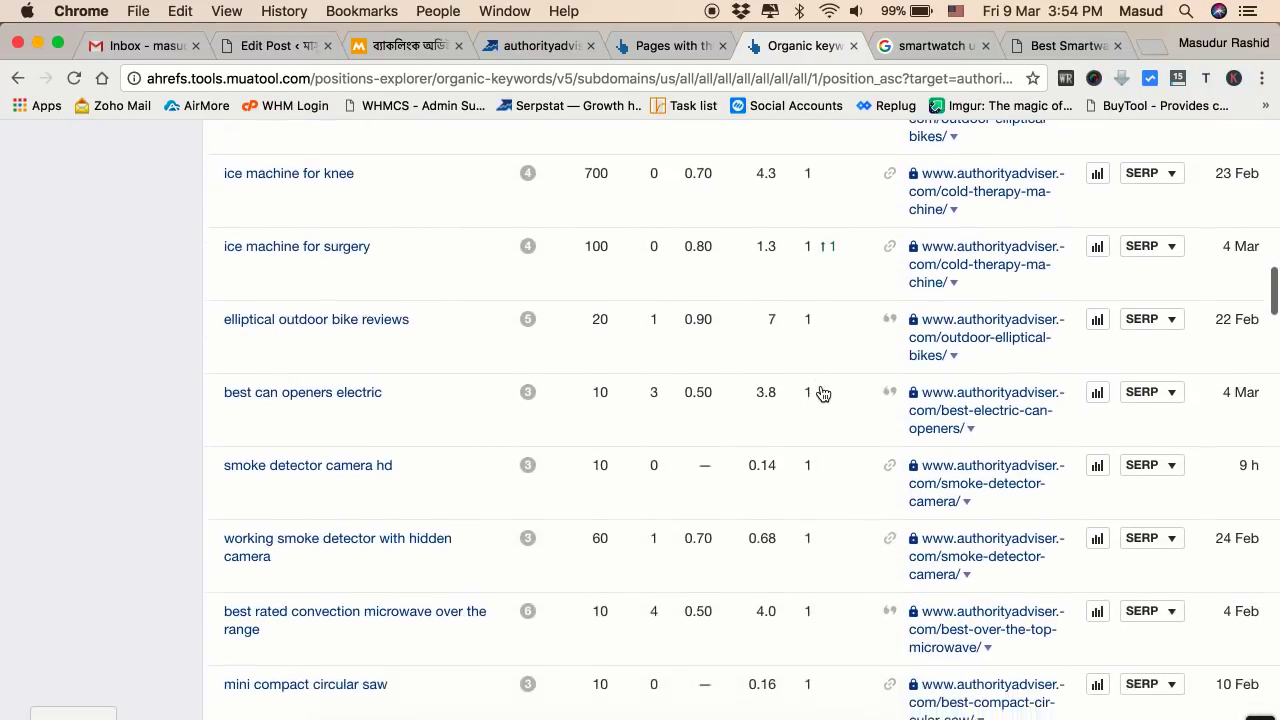
scroll(822, 393, down, 8)
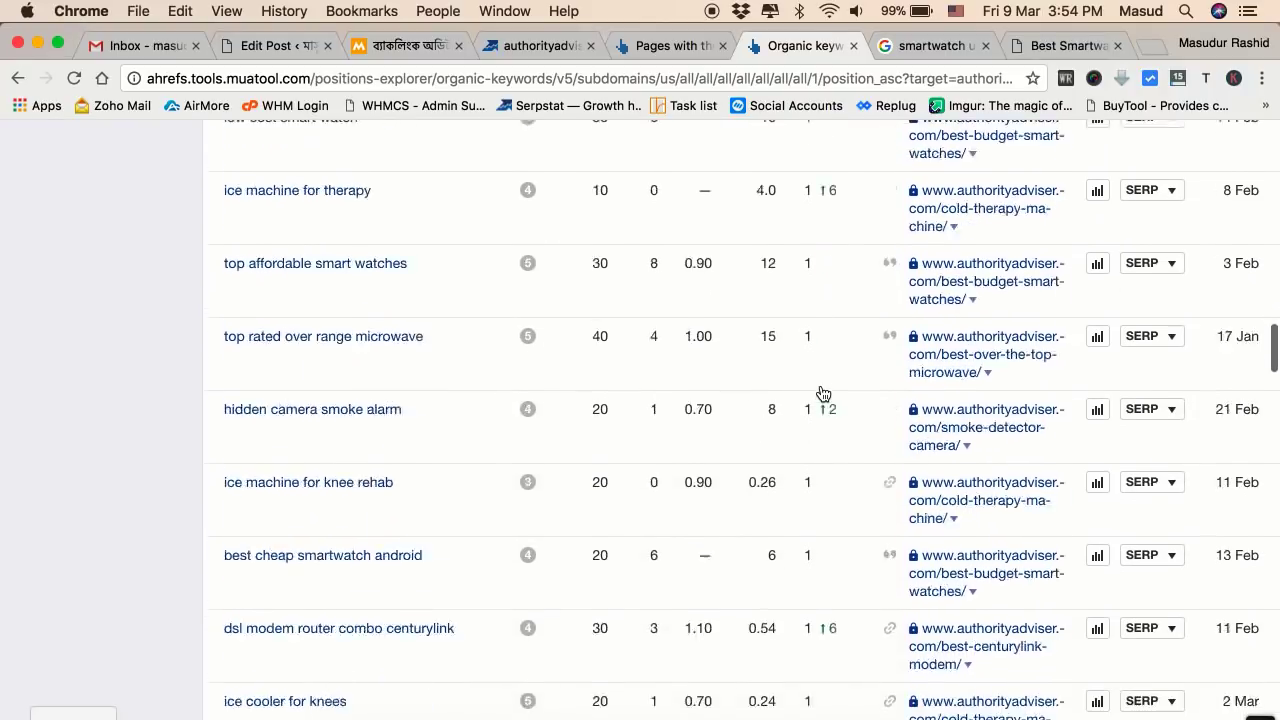
scroll(822, 393, down, 15)
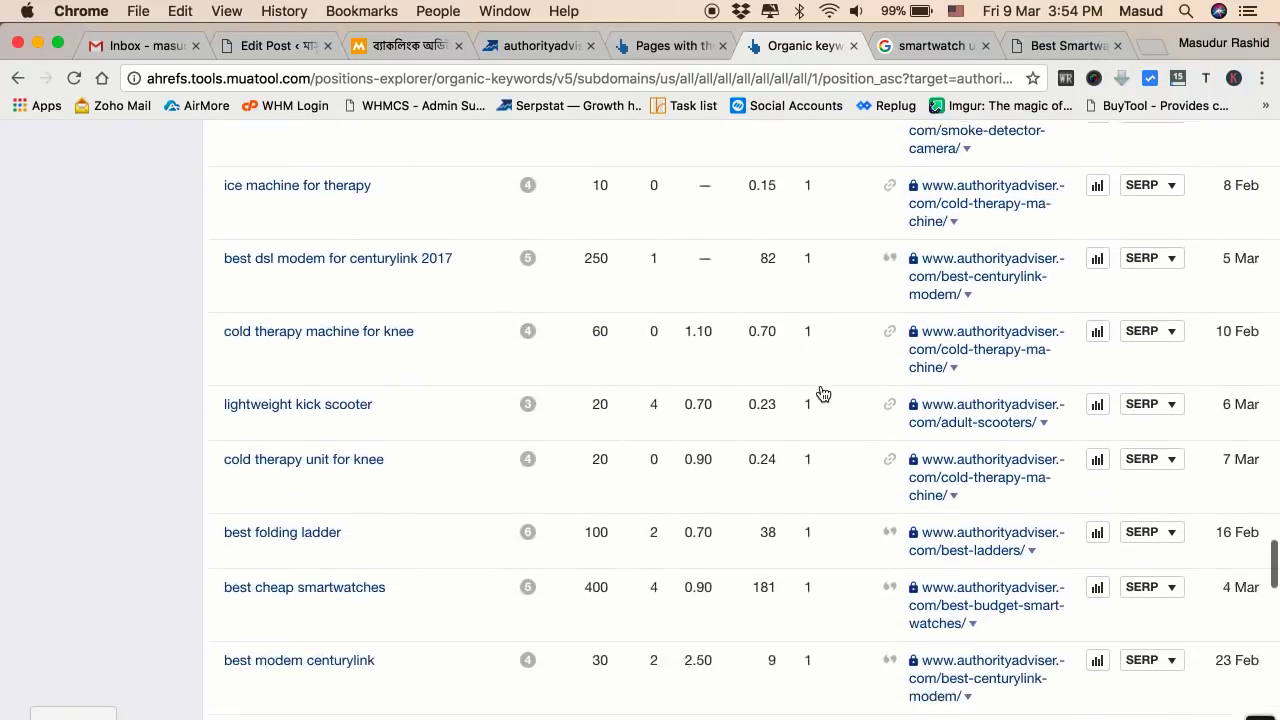
scroll(822, 393, down, 10)
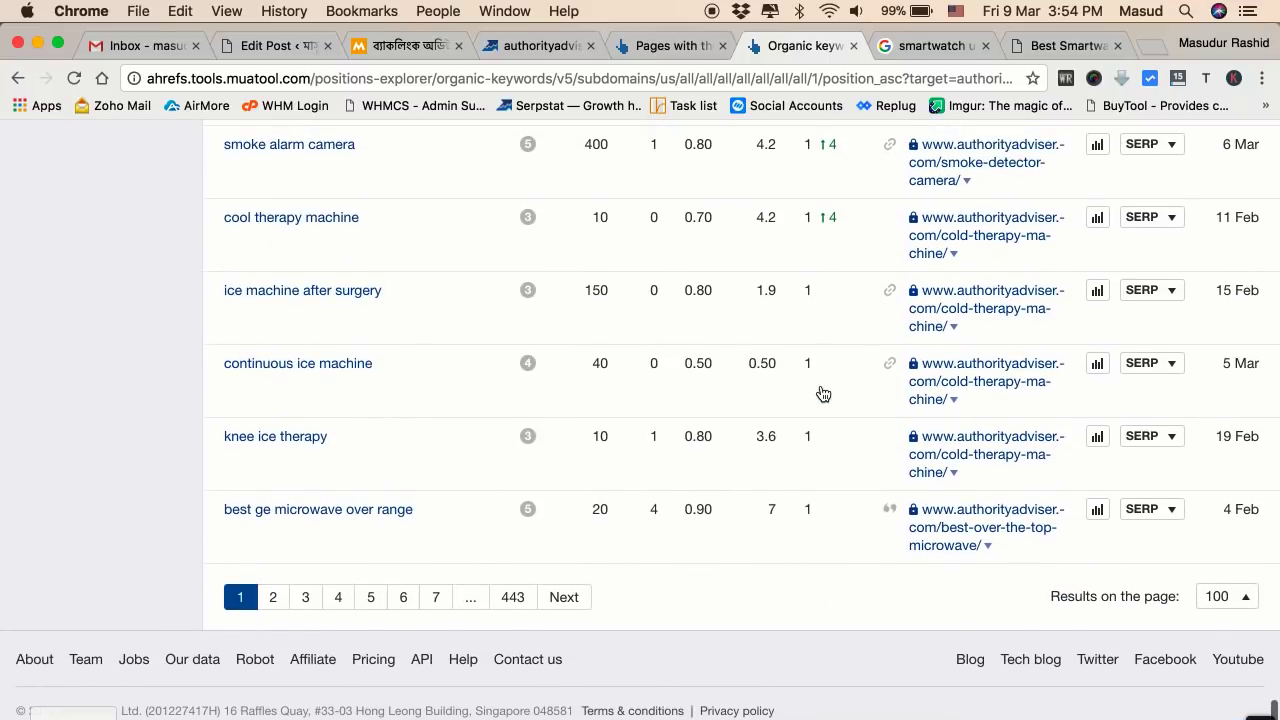
click(1222, 597)
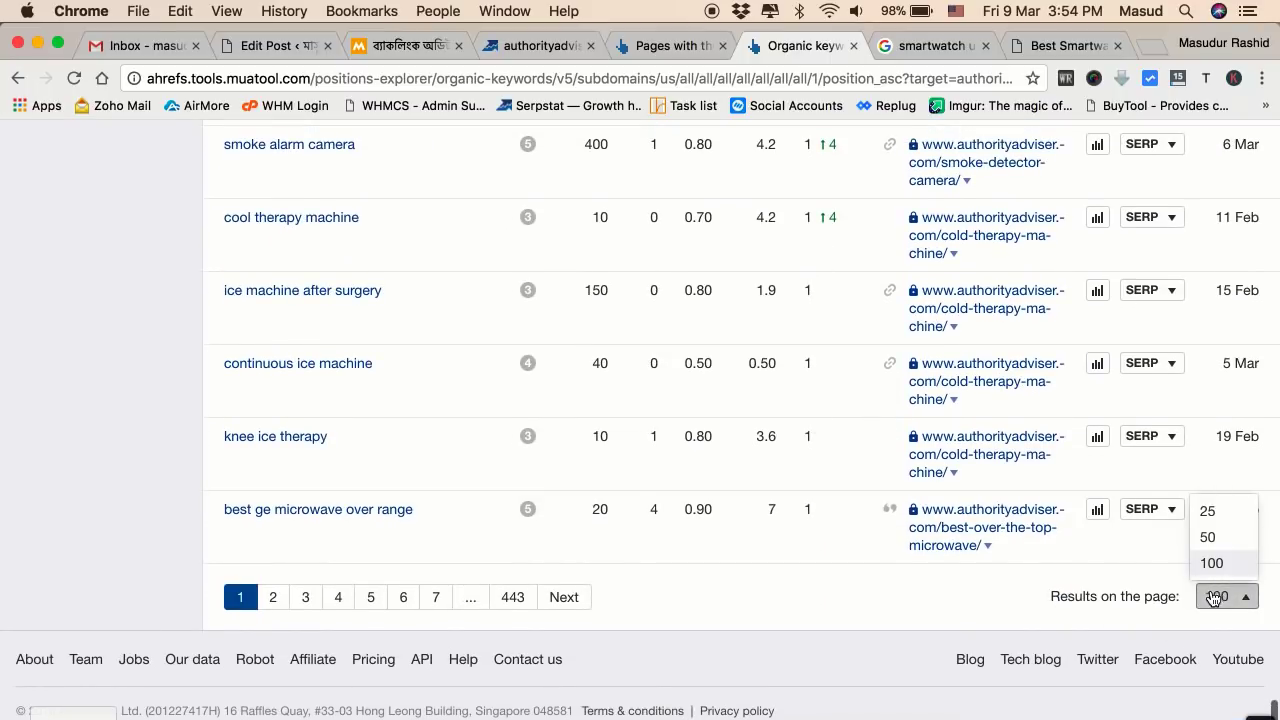
click(722, 636)
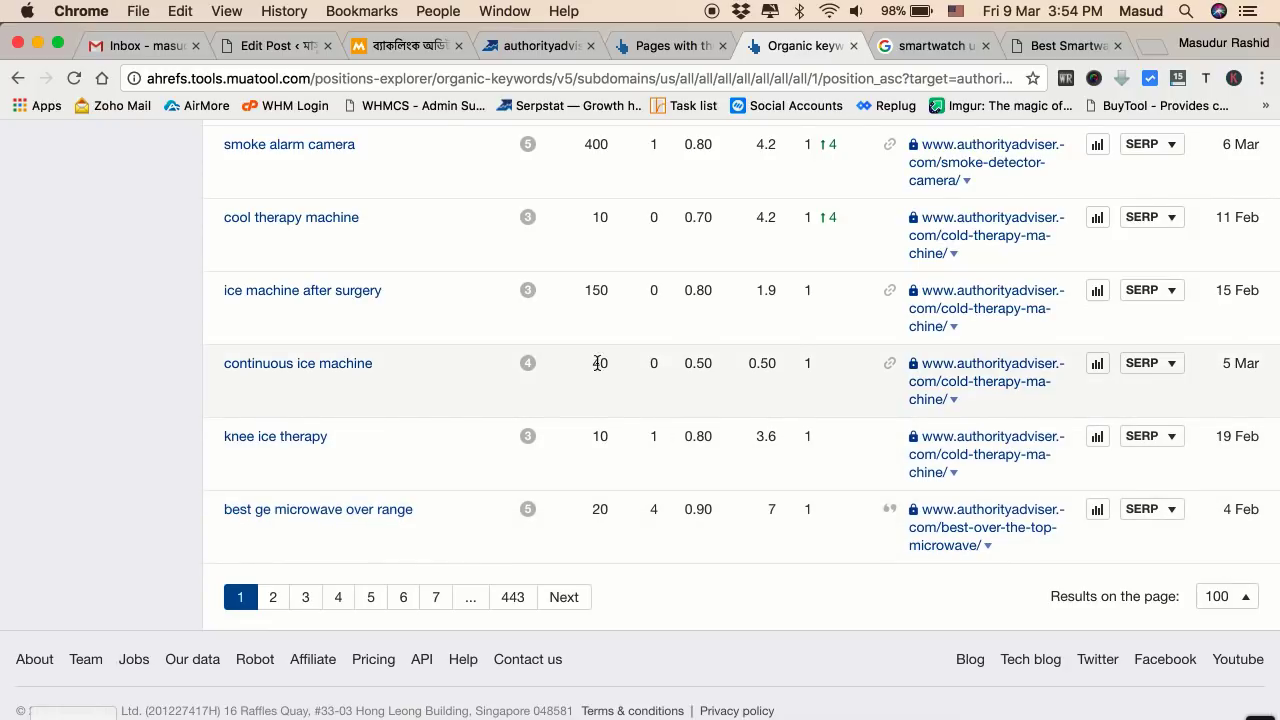
scroll(598, 363, up, 20)
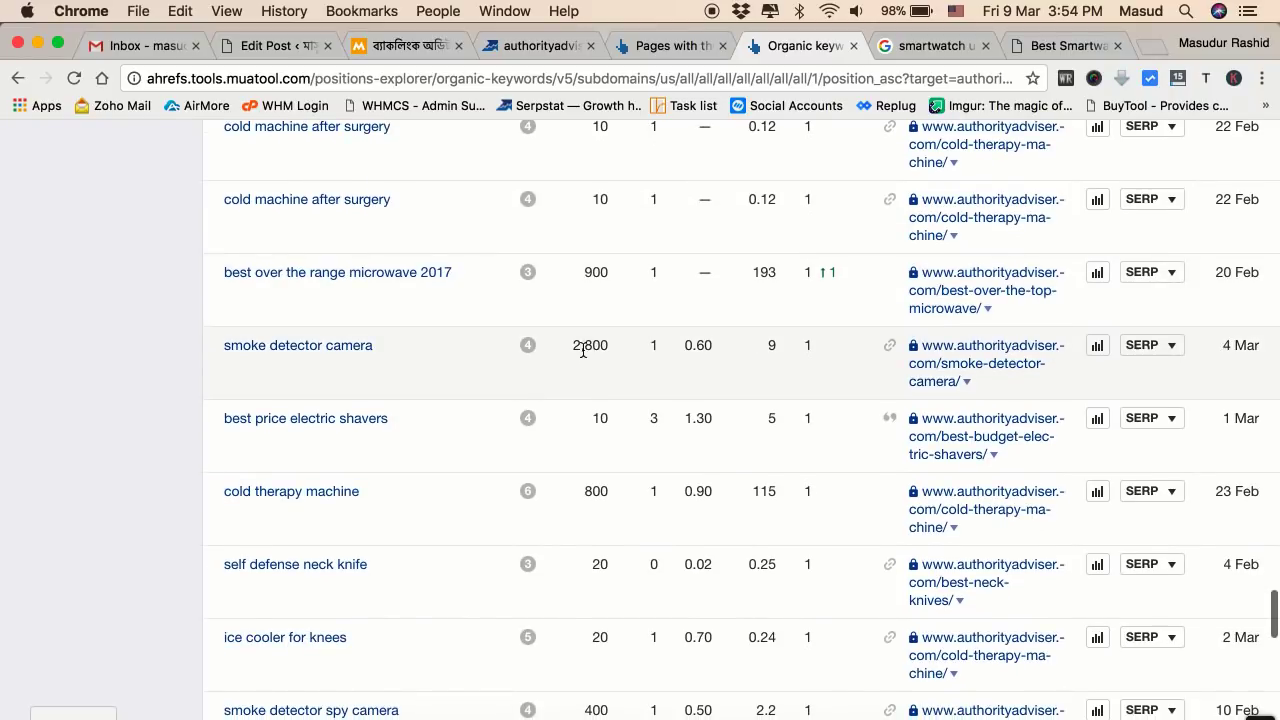
scroll(598, 340, up, 10)
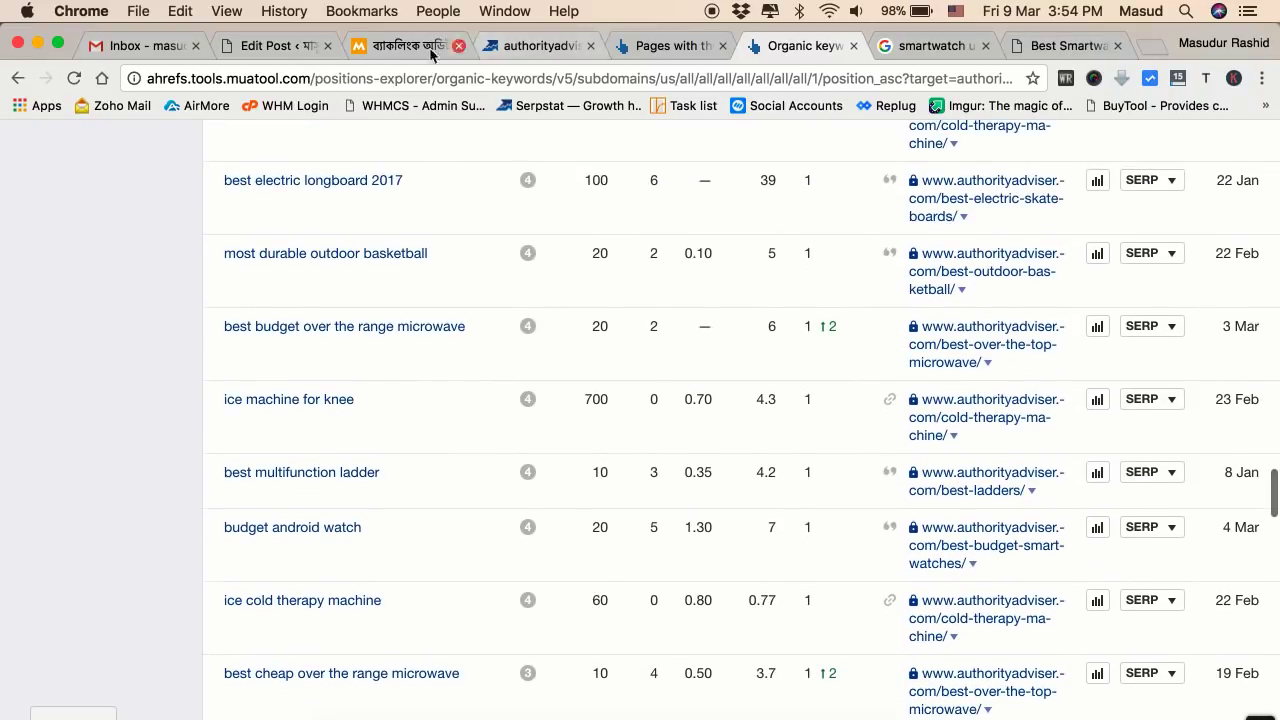
Switch to the backlink audit blog post preview and open the Google Sheet linked for the Ahrefs keyword ranking positions.
click(387, 47)
scroll(348, 411, down, 15)
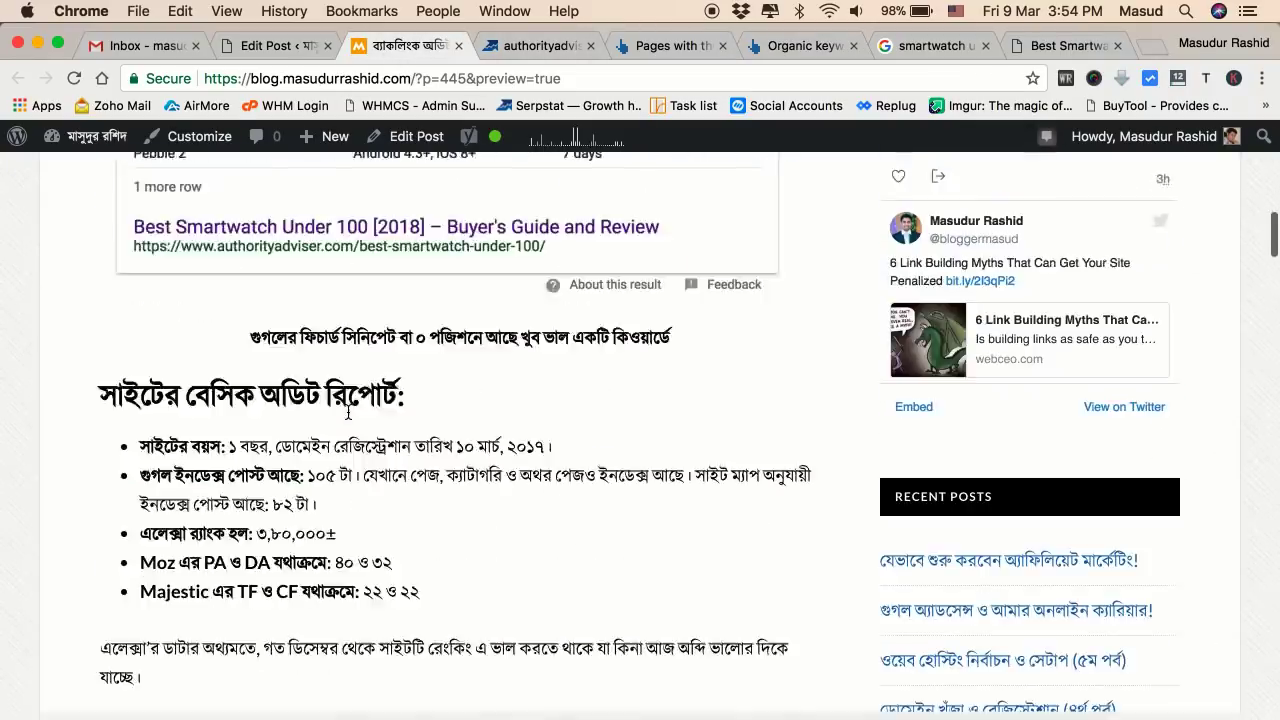
scroll(348, 411, down, 20)
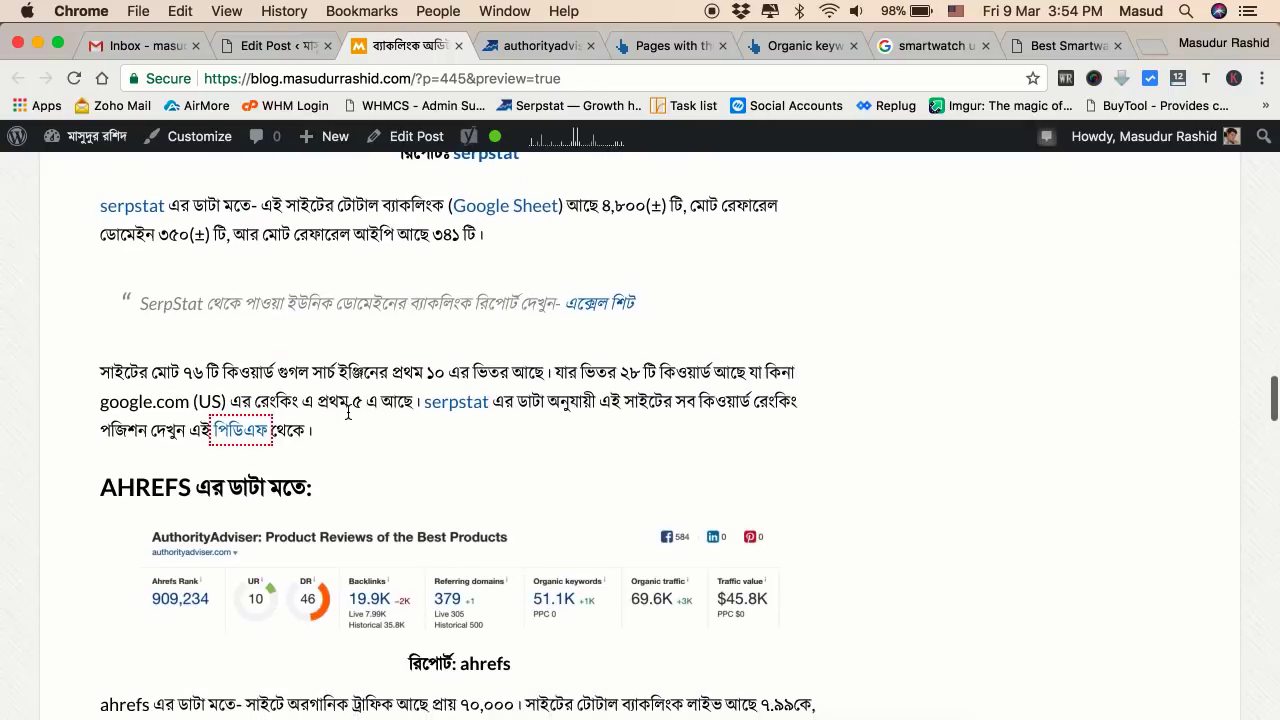
scroll(348, 411, down, 2)
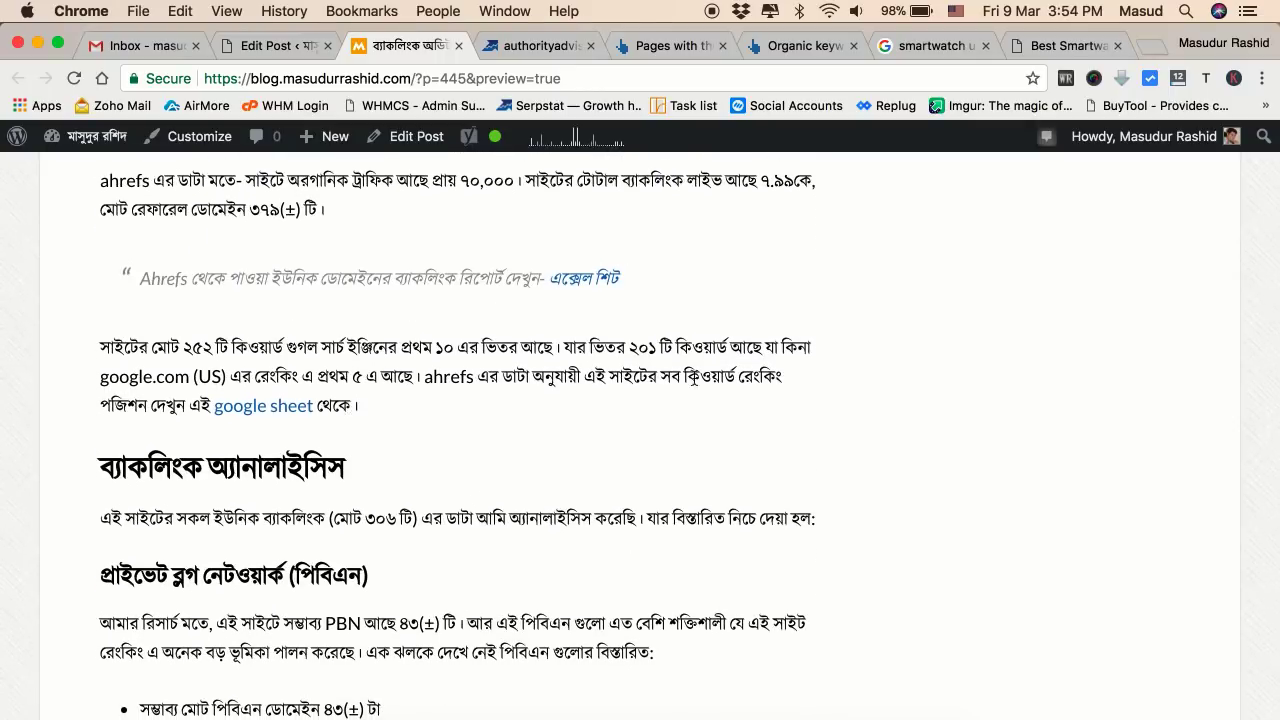
super+click(289, 413)
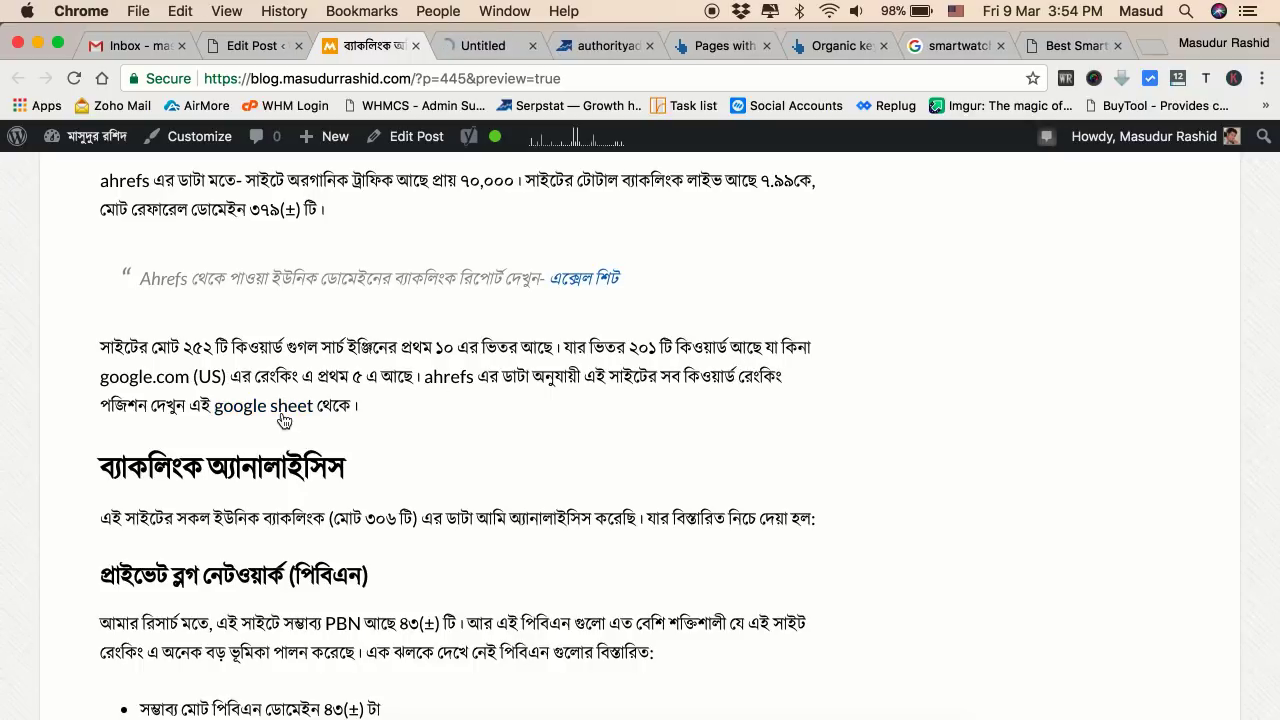
click(493, 50)
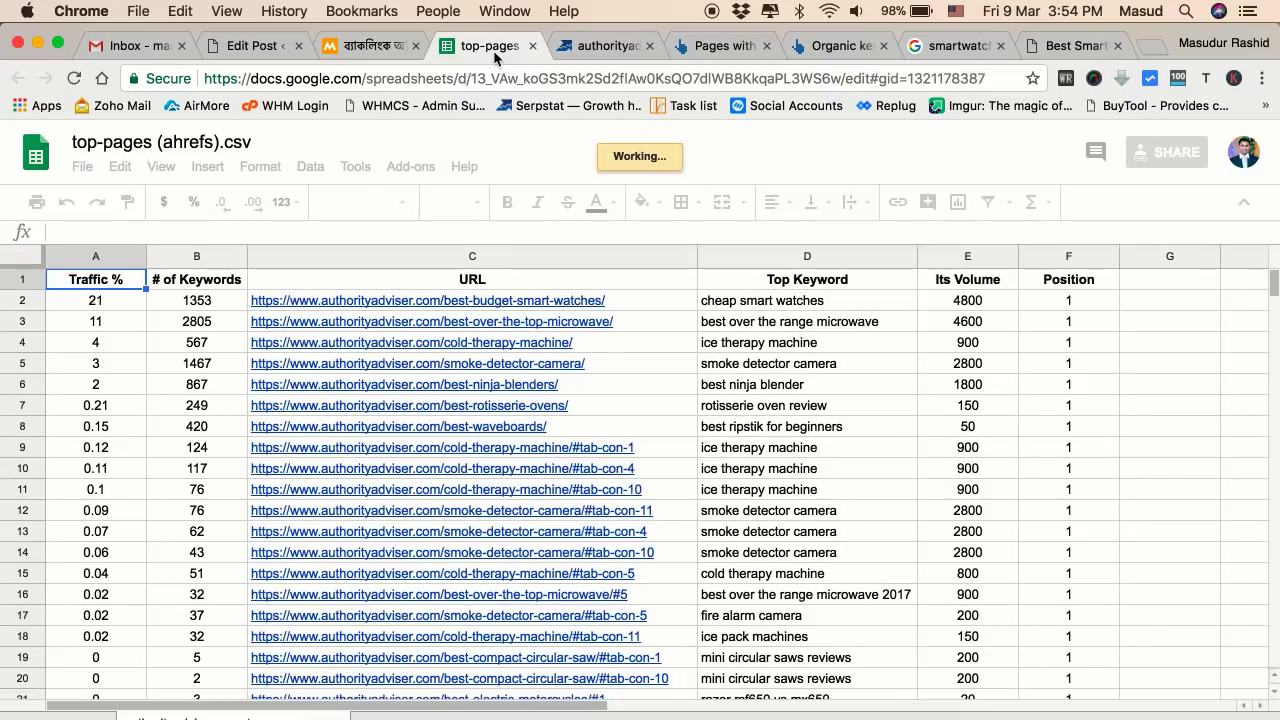
Examine the URLs, top keywords, search volumes and ranking positions across the rows of the top-pages (ahrefs).csv sheet.
scroll(644, 405, down, 5)
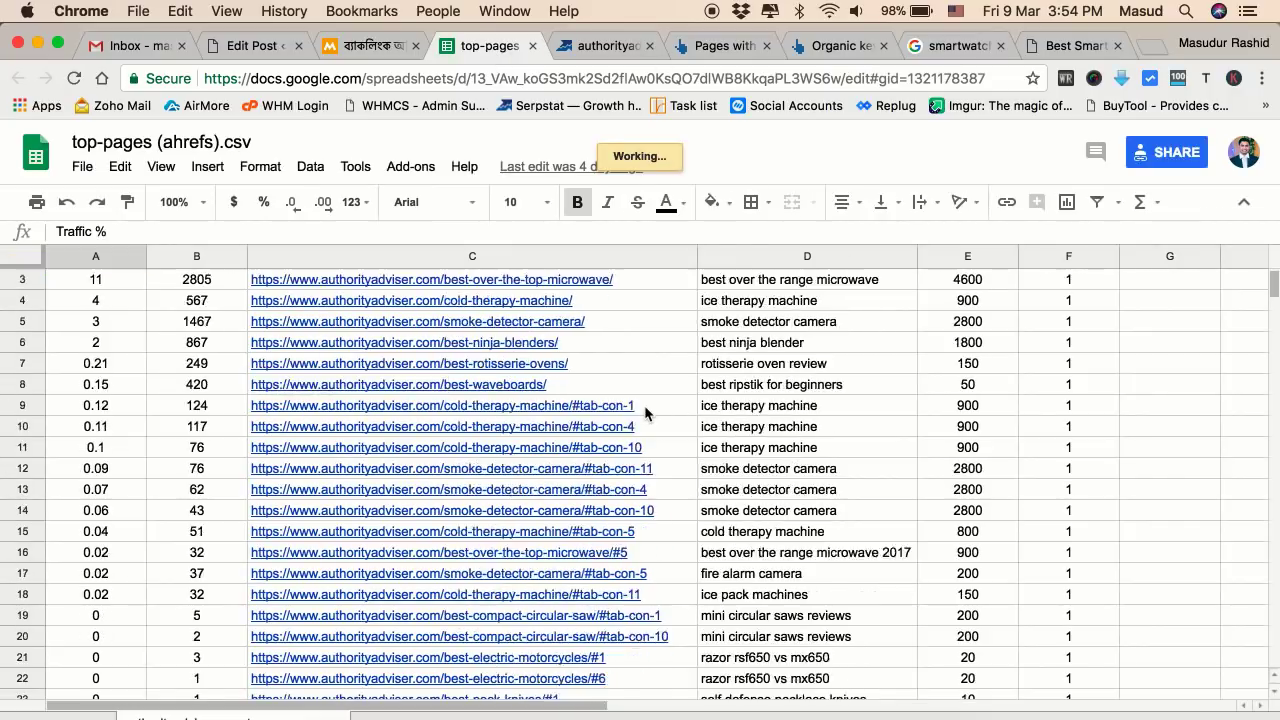
scroll(644, 411, down, 2)
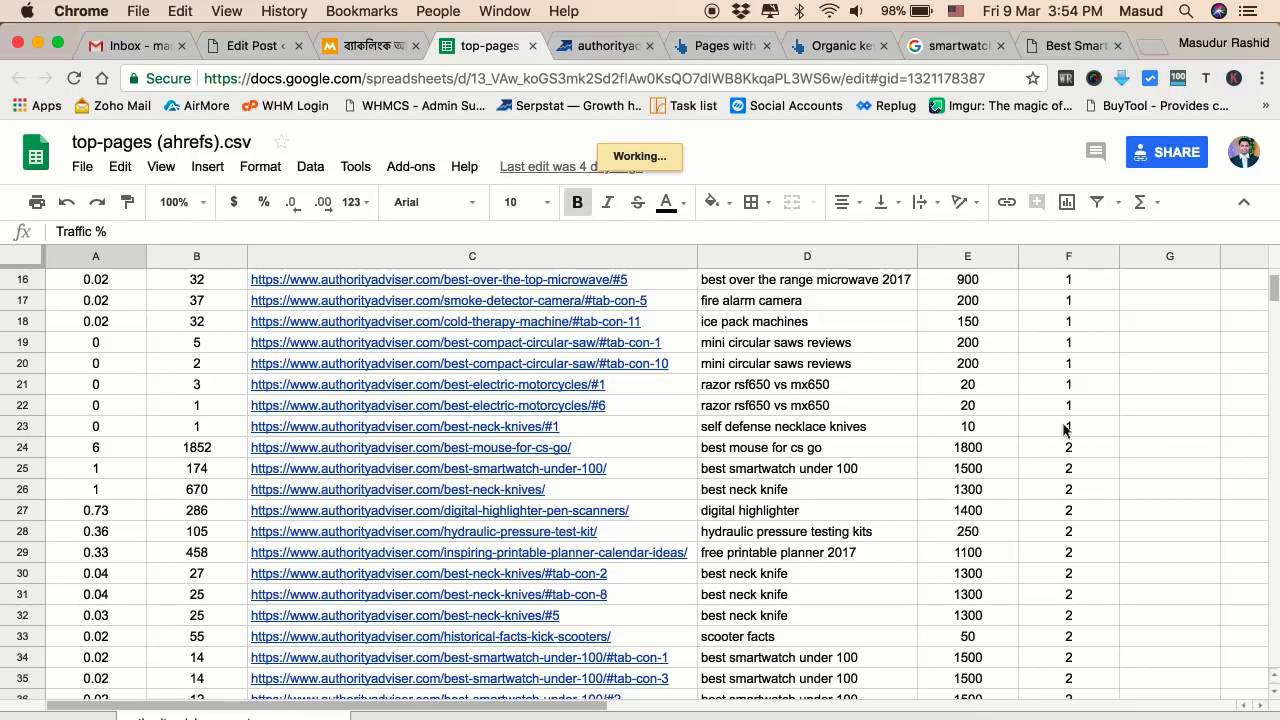
scroll(1042, 315, down, 6)
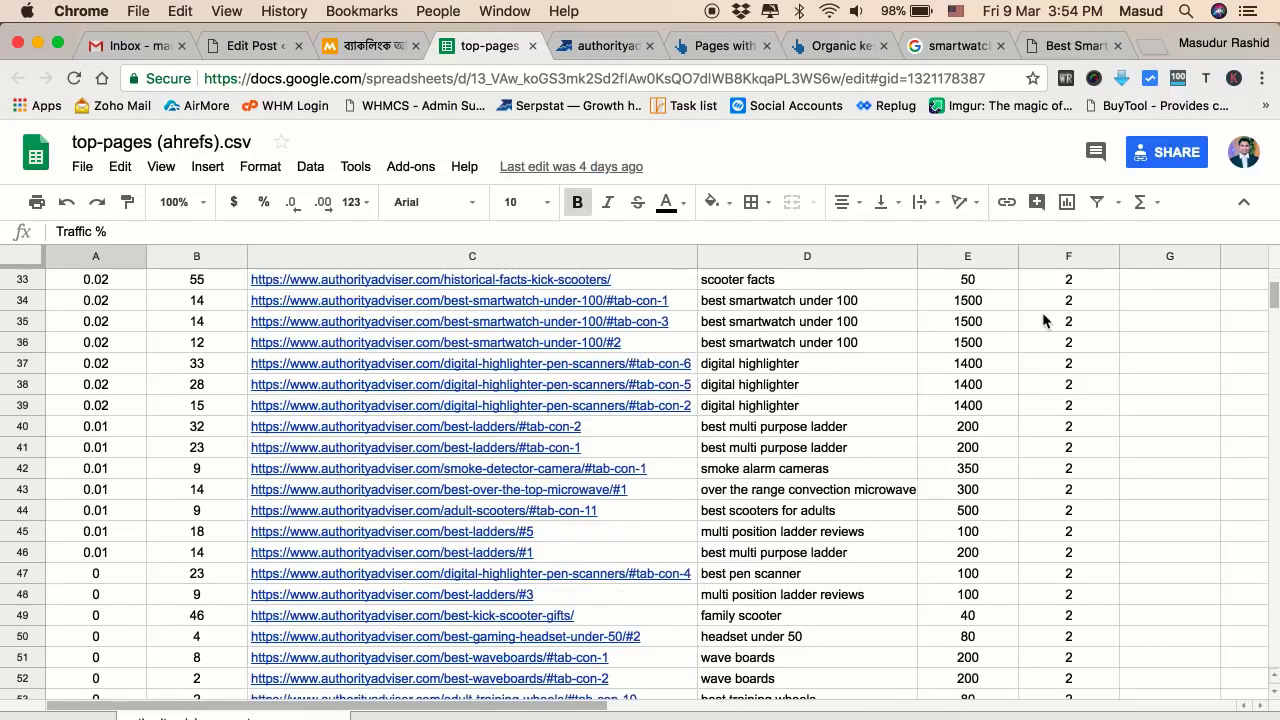
scroll(1042, 320, up, 3)
scroll(1042, 320, down, 15)
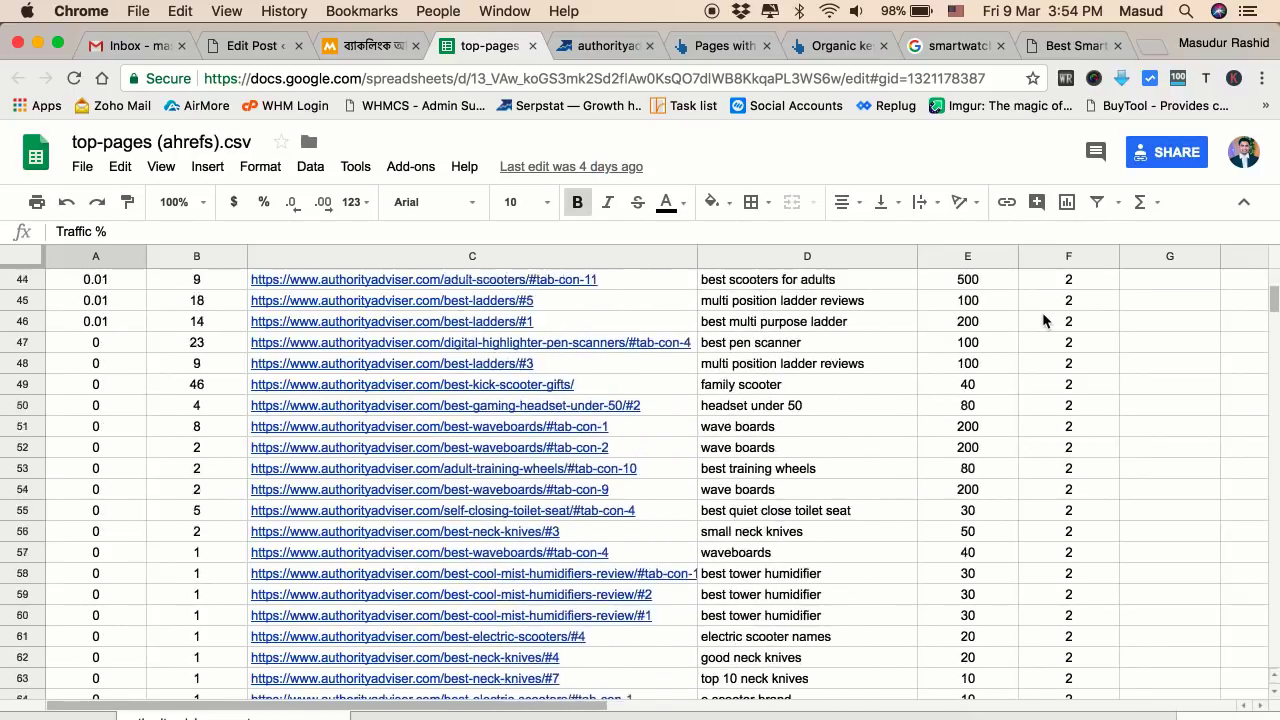
scroll(1042, 320, down, 20)
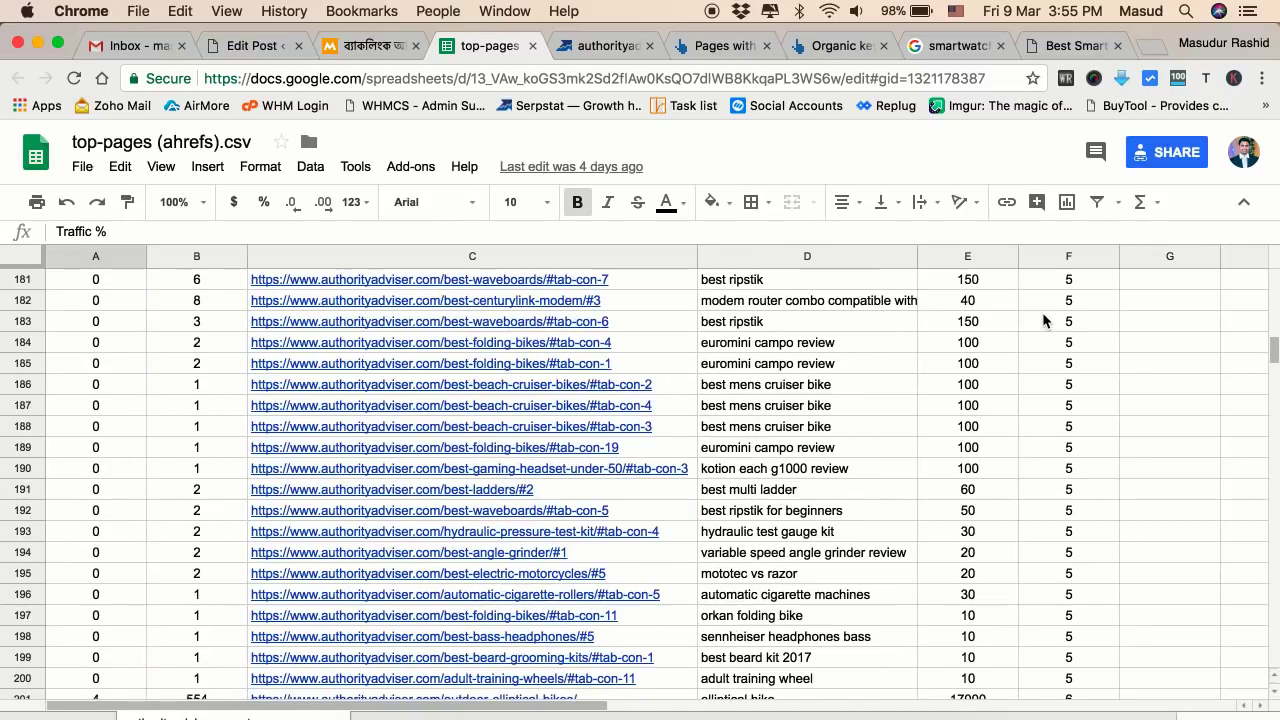
scroll(1042, 320, down, 20)
scroll(1042, 320, up, 10)
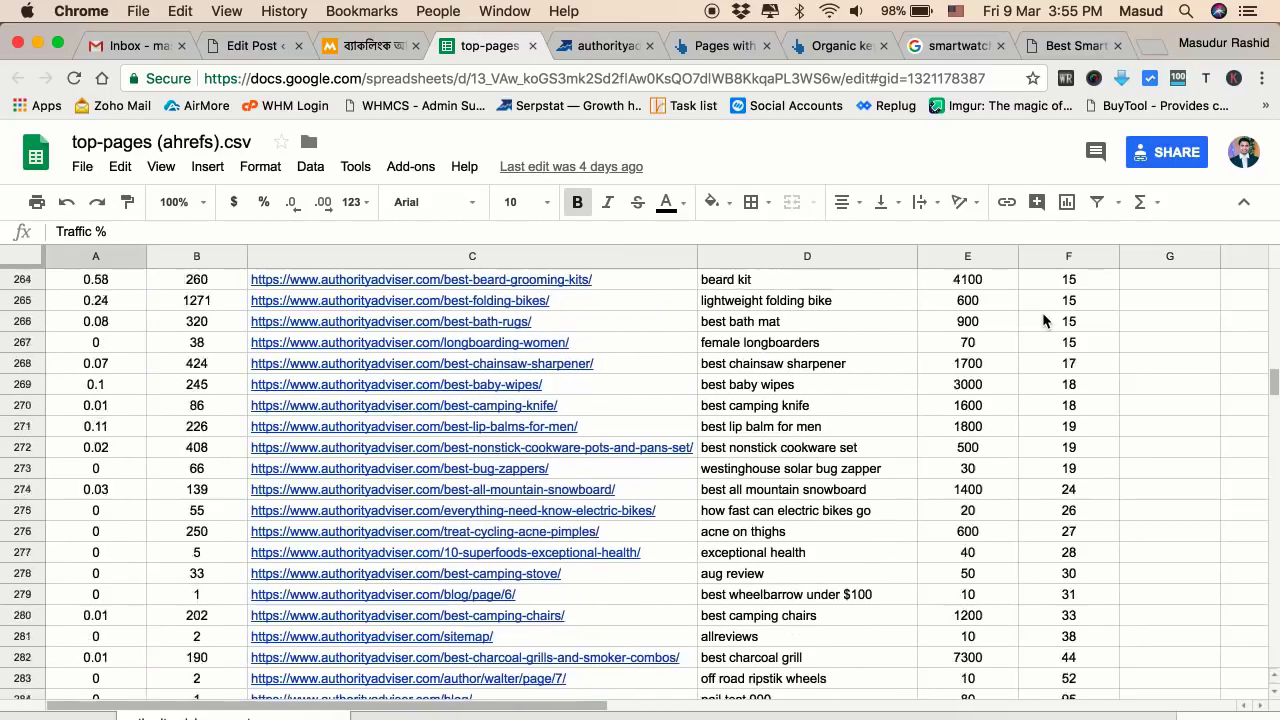
scroll(1042, 320, up, 4)
scroll(1042, 320, down, 2)
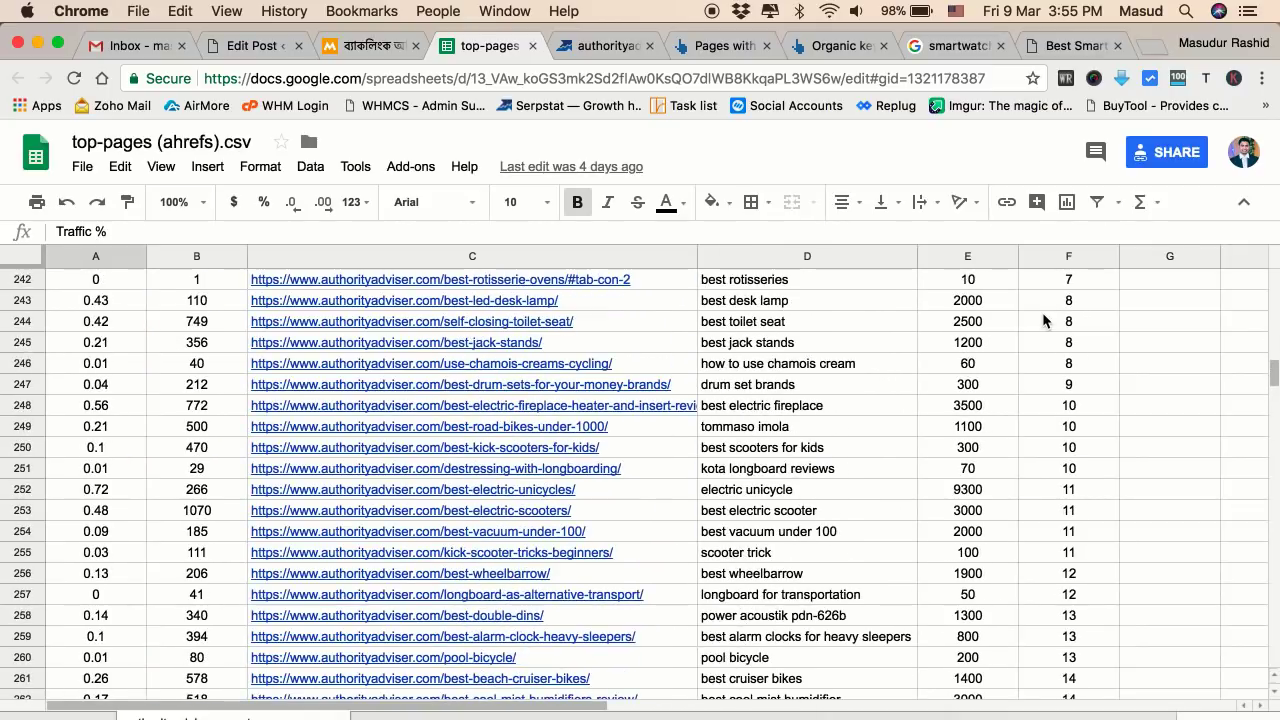
Review the rows with position 10 rankings in the top-pages sheet, and return to its header row.
click(1022, 448)
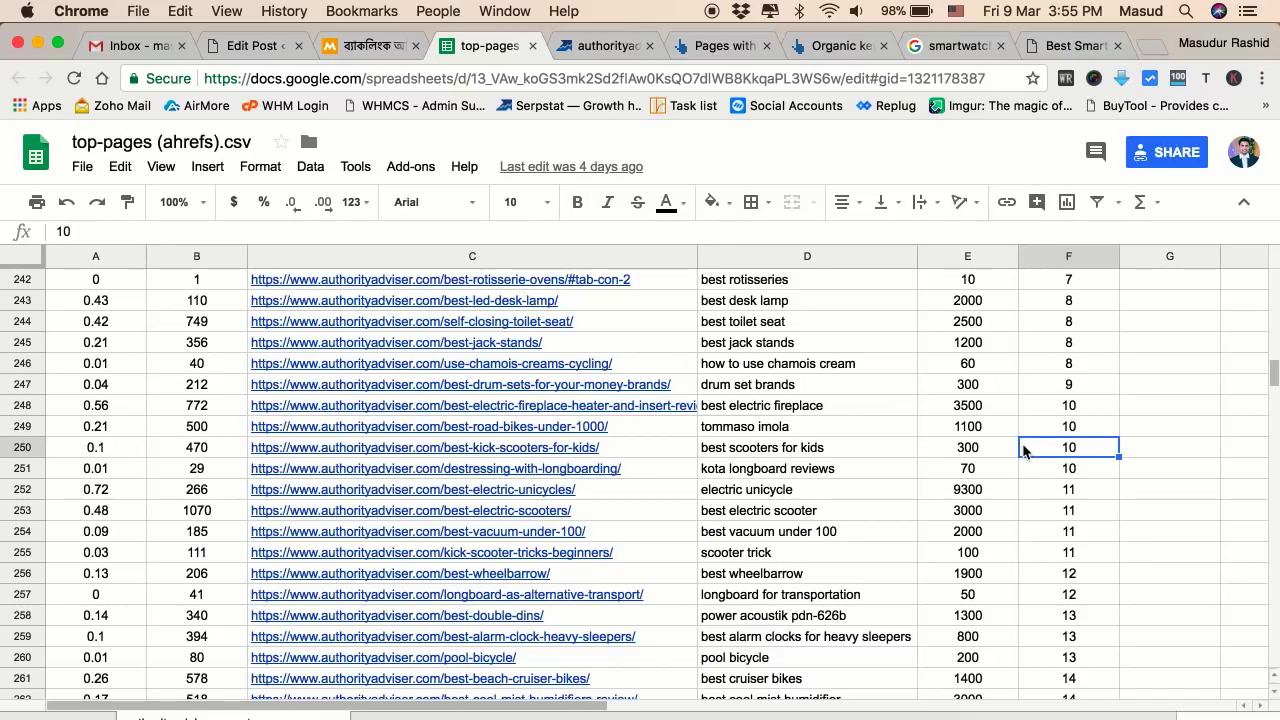
scroll(1022, 450, up, 20)
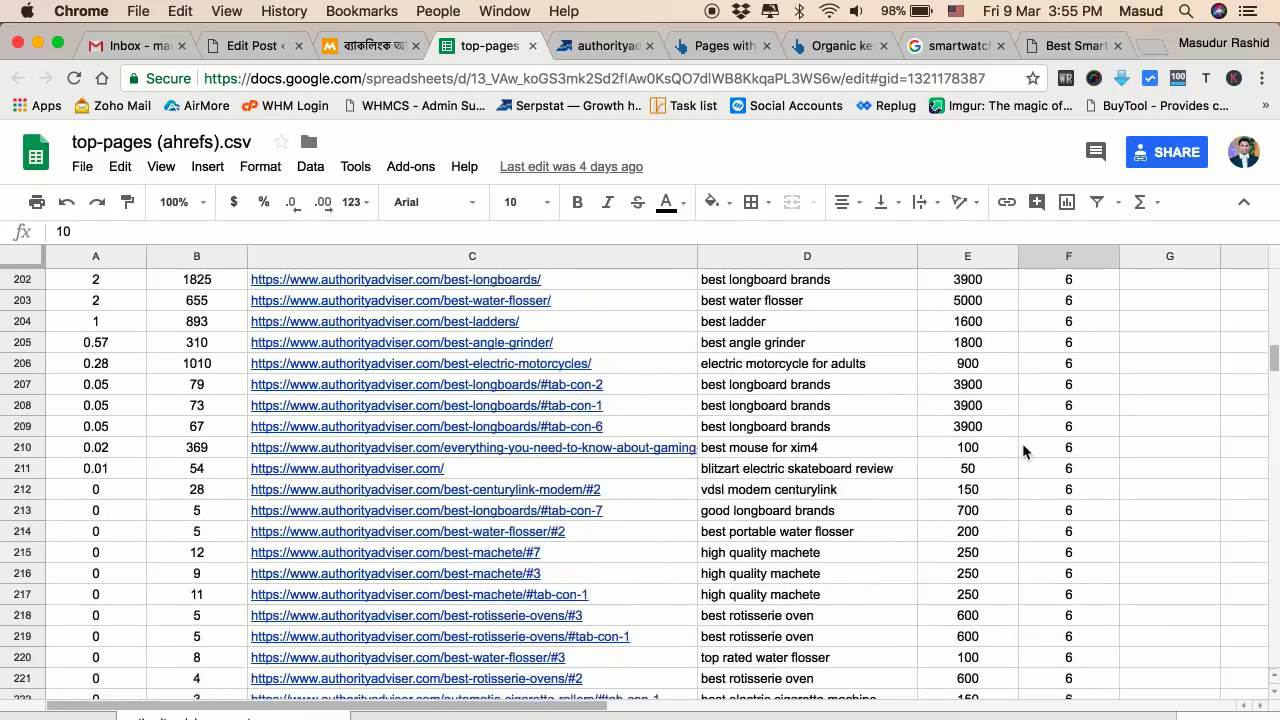
scroll(1022, 452, up, 20)
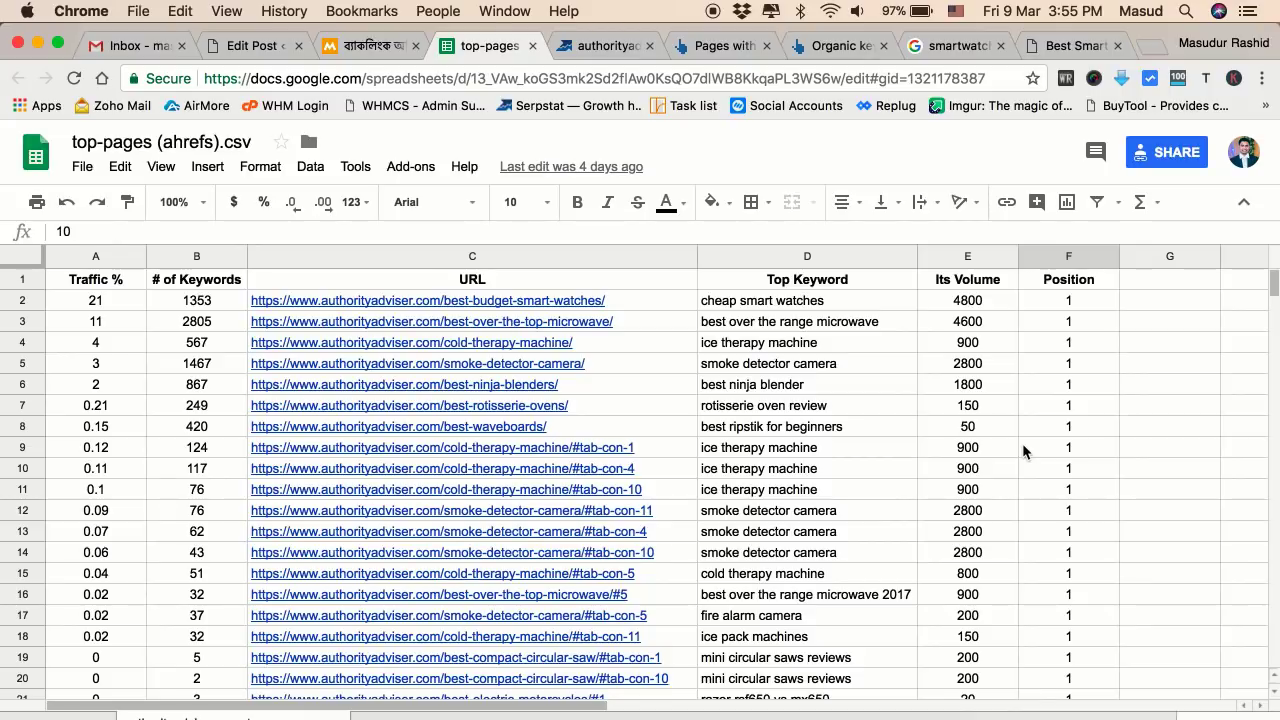
Load the Ahrefs Backlinks report for authorityadviser.com, and open the domain's Backlink Dashboard in Serpstat.
click(700, 47)
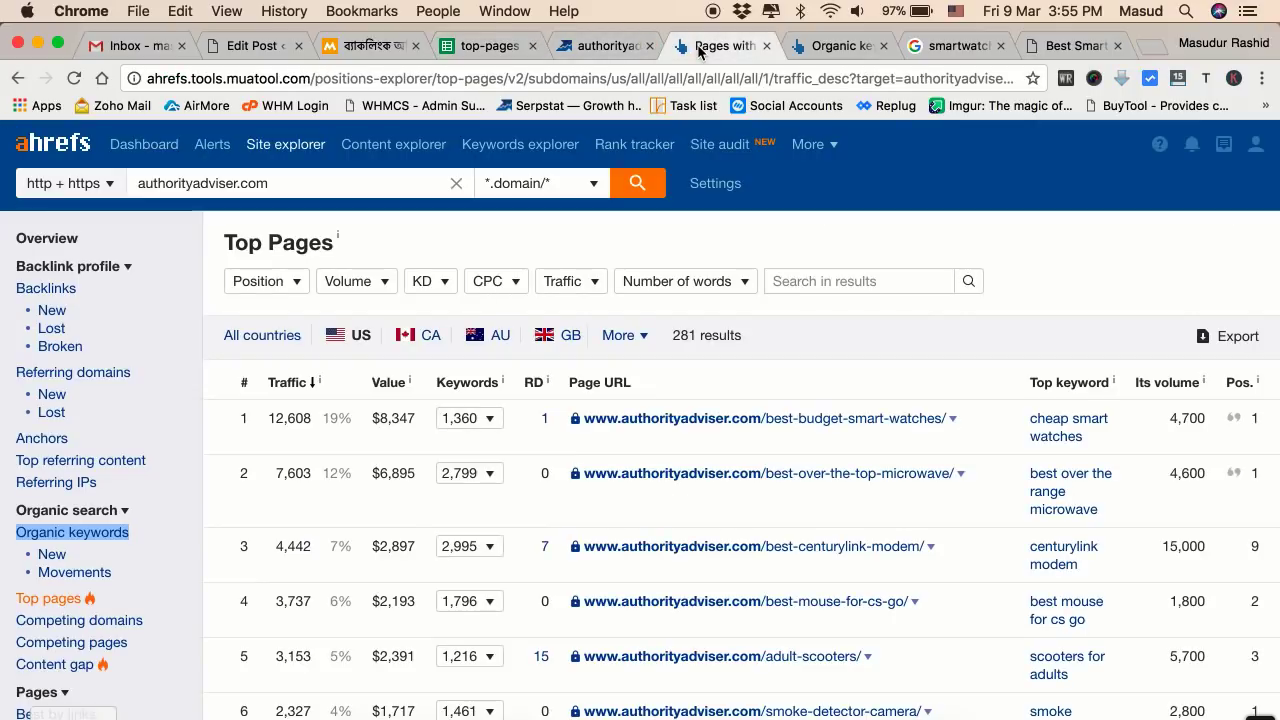
click(65, 293)
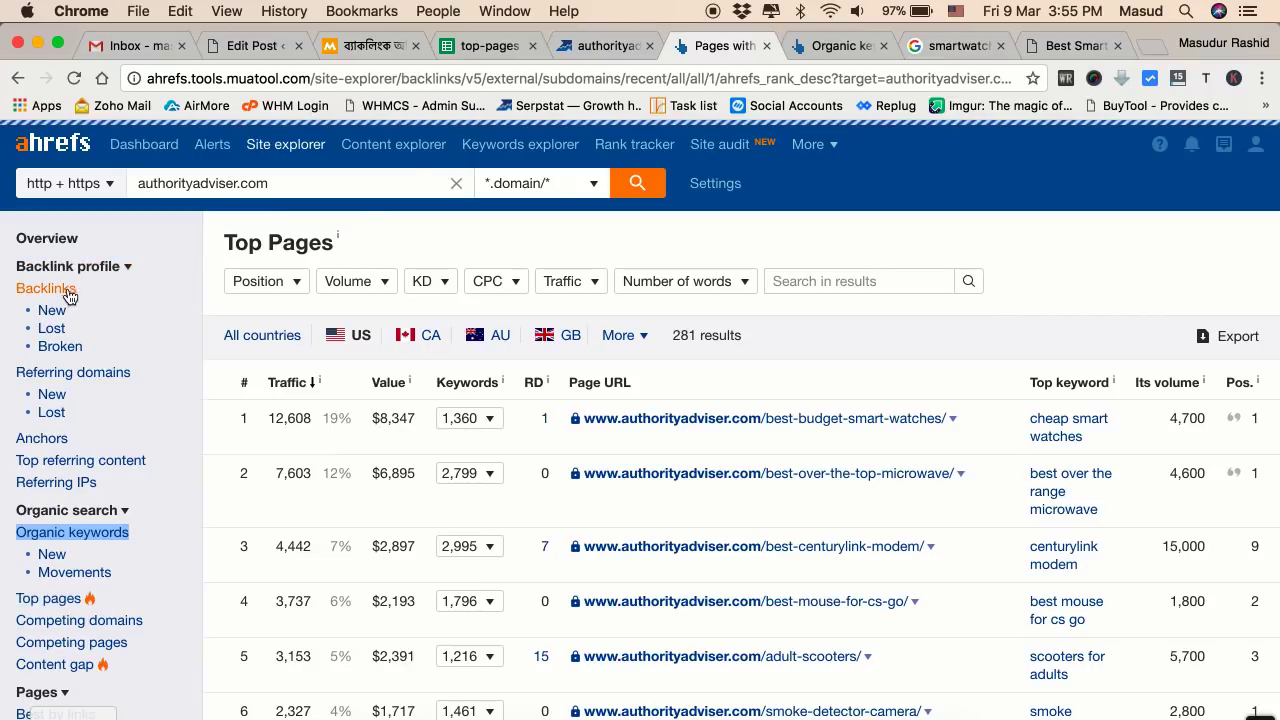
click(605, 46)
scroll(349, 333, up, 10)
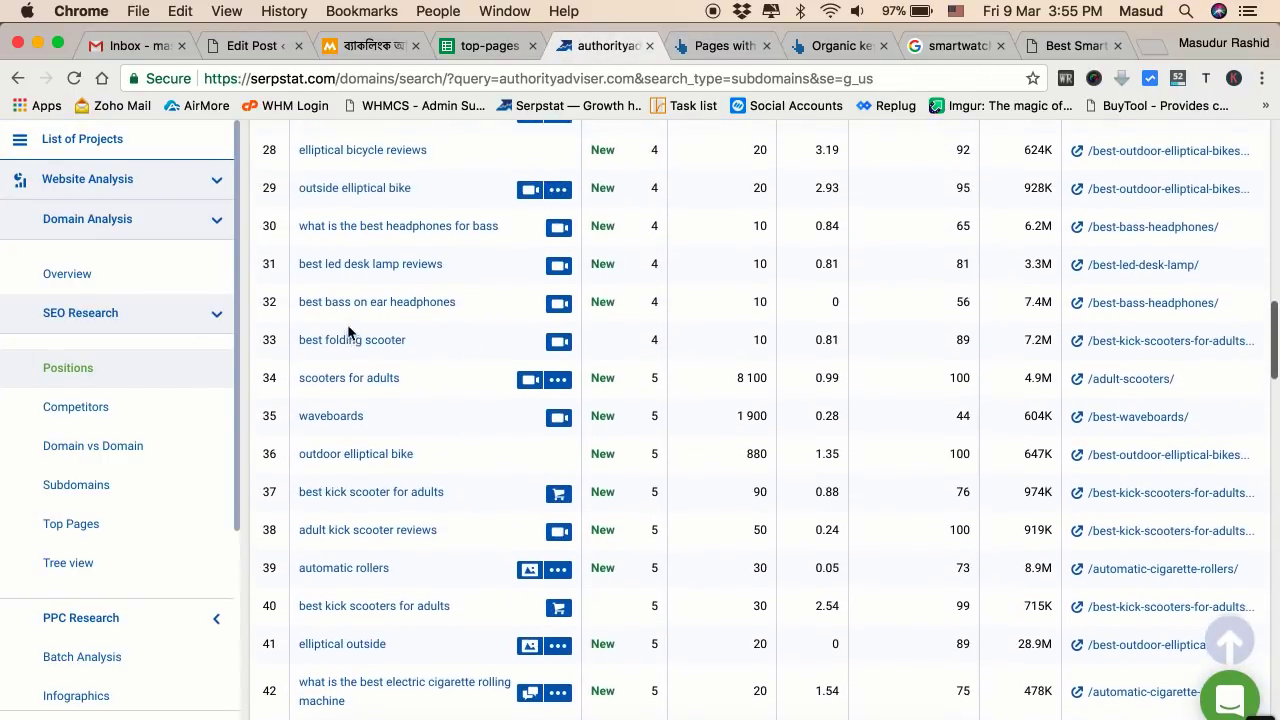
click(216, 220)
click(177, 346)
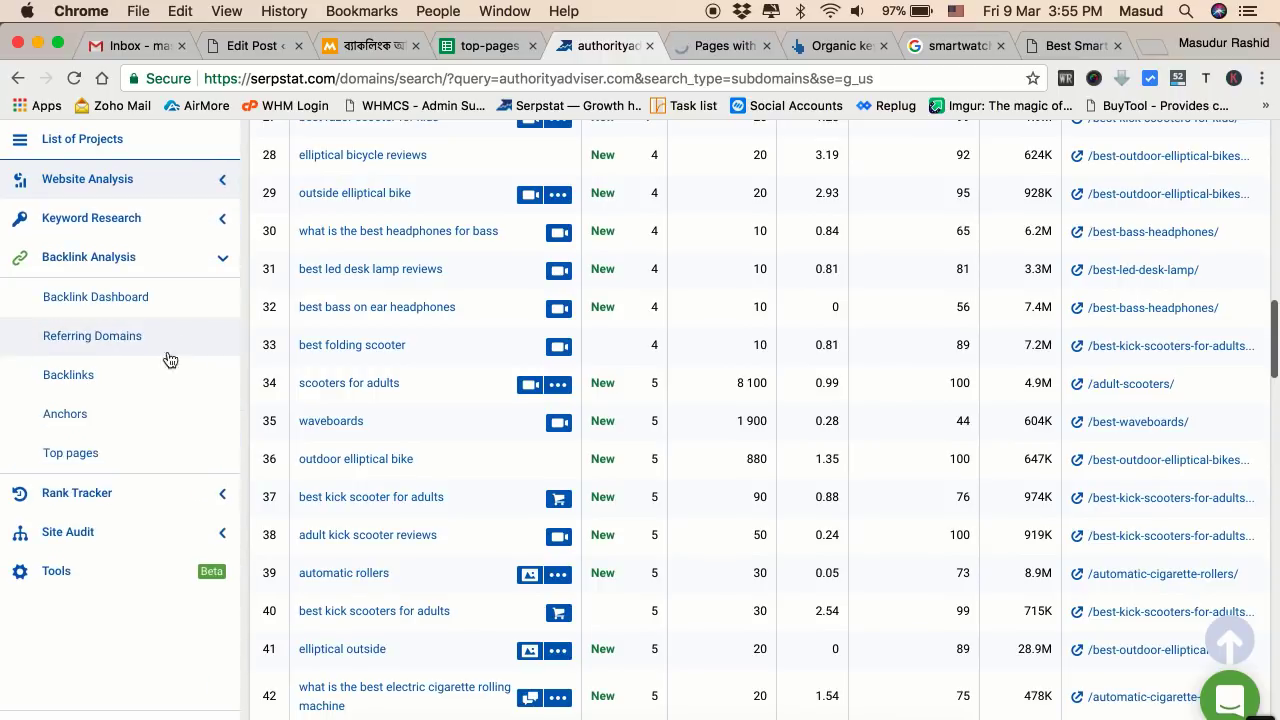
click(138, 303)
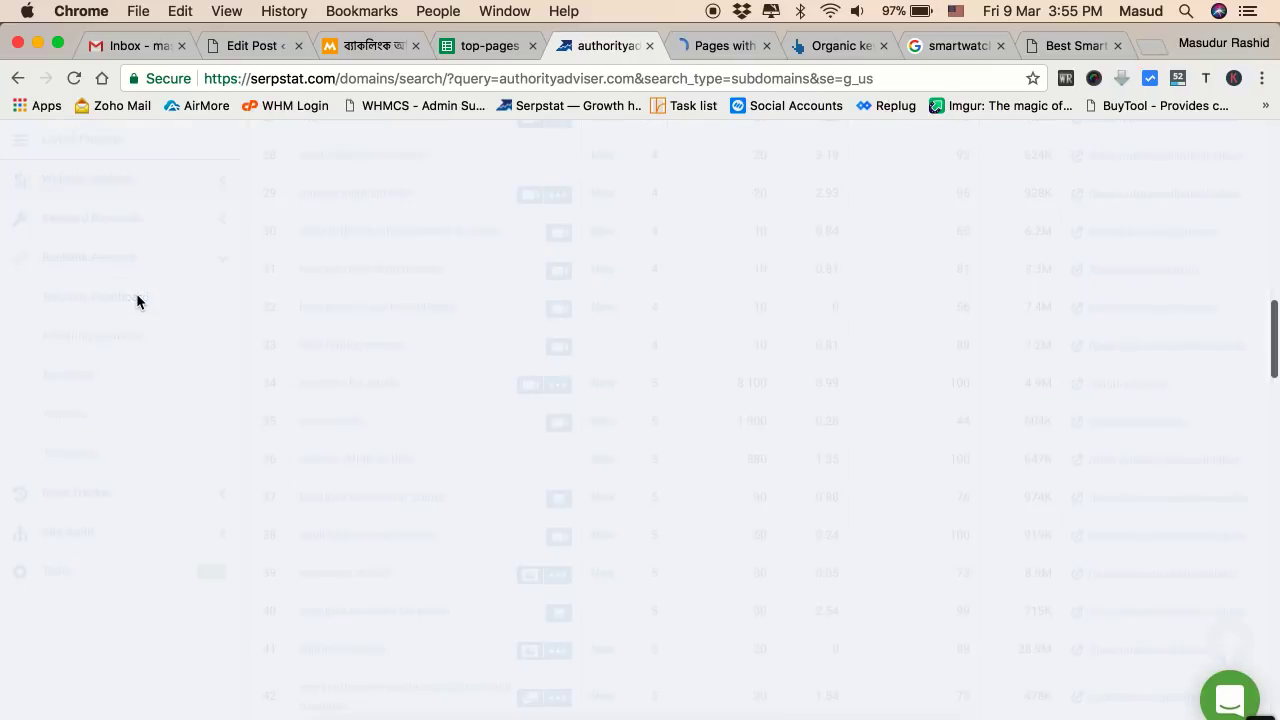
click(718, 46)
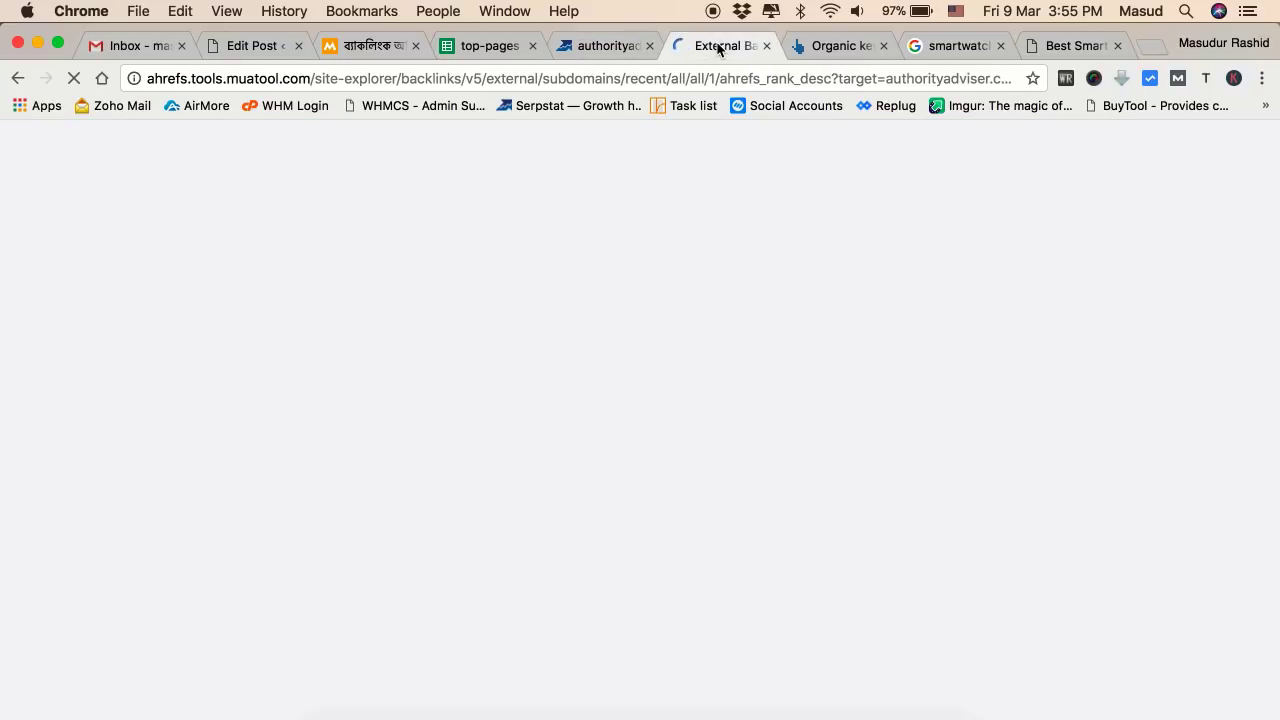
click(596, 48)
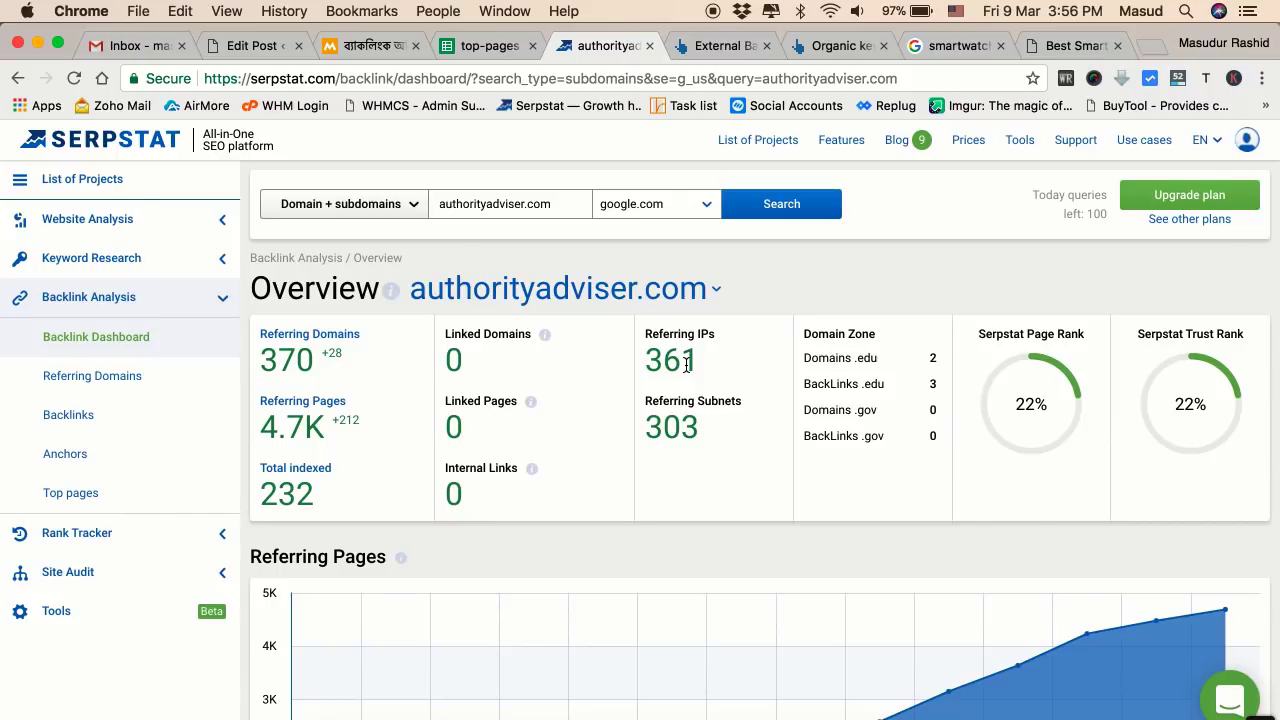
Examine the referring IPs, Serpstat Trust Rank and .edu domain figures in the backlink overview of authorityadviser.com.
double_click(650, 370)
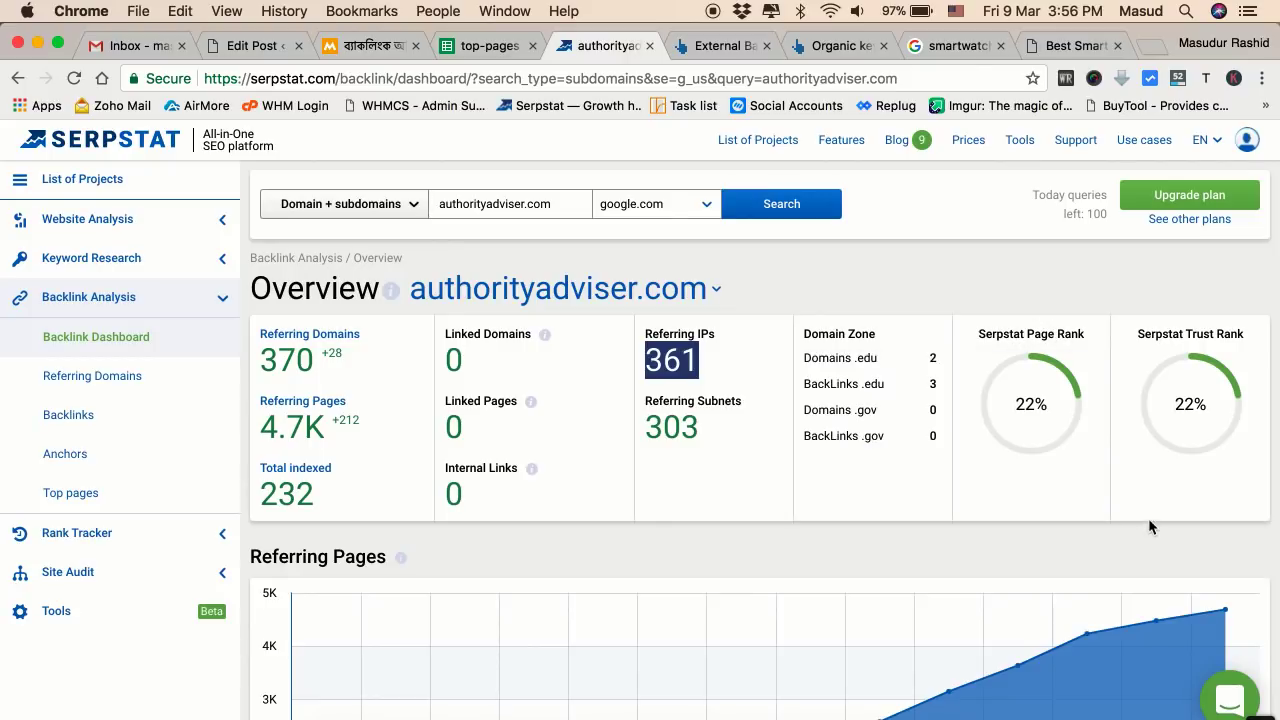
mouse_move(1188, 407)
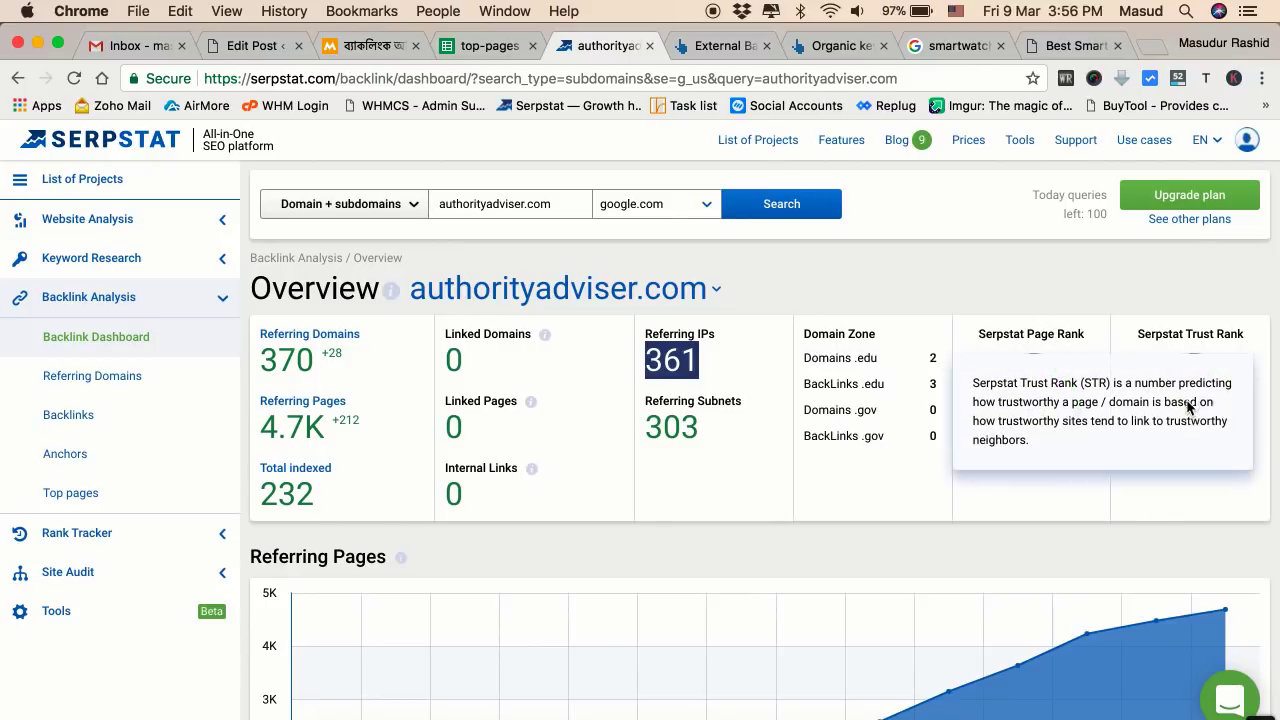
click(762, 480)
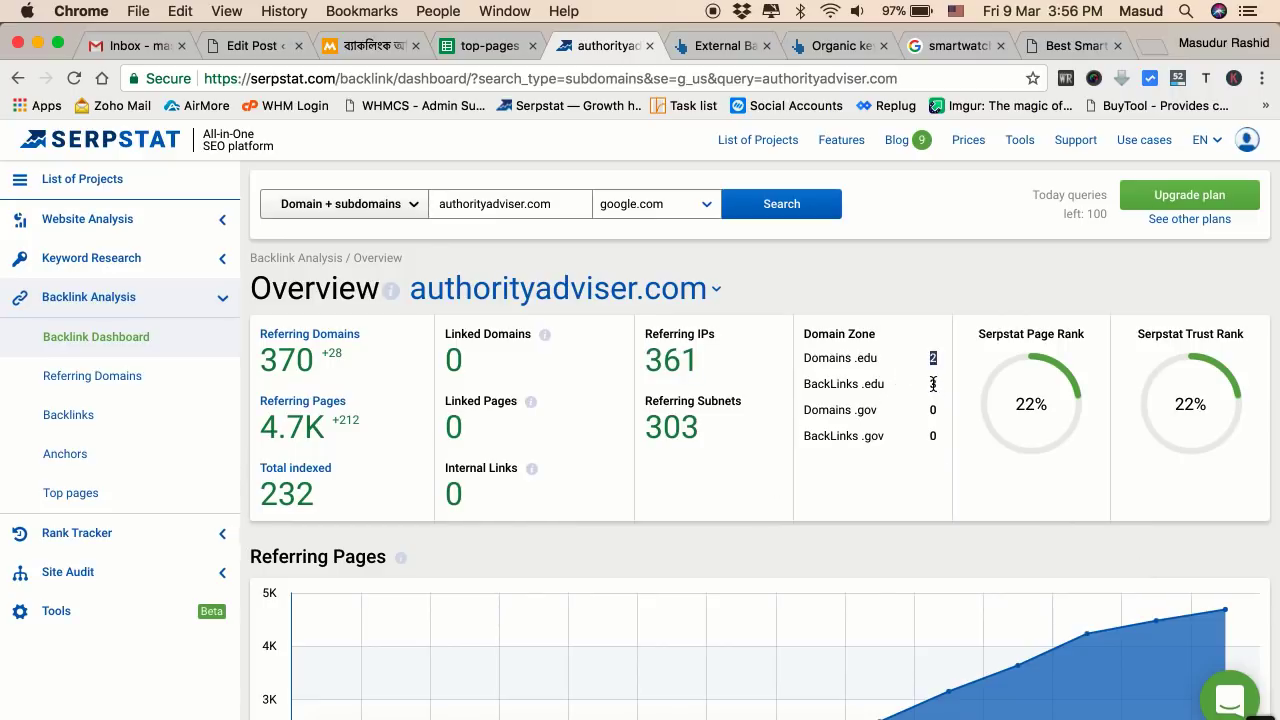
click(875, 400)
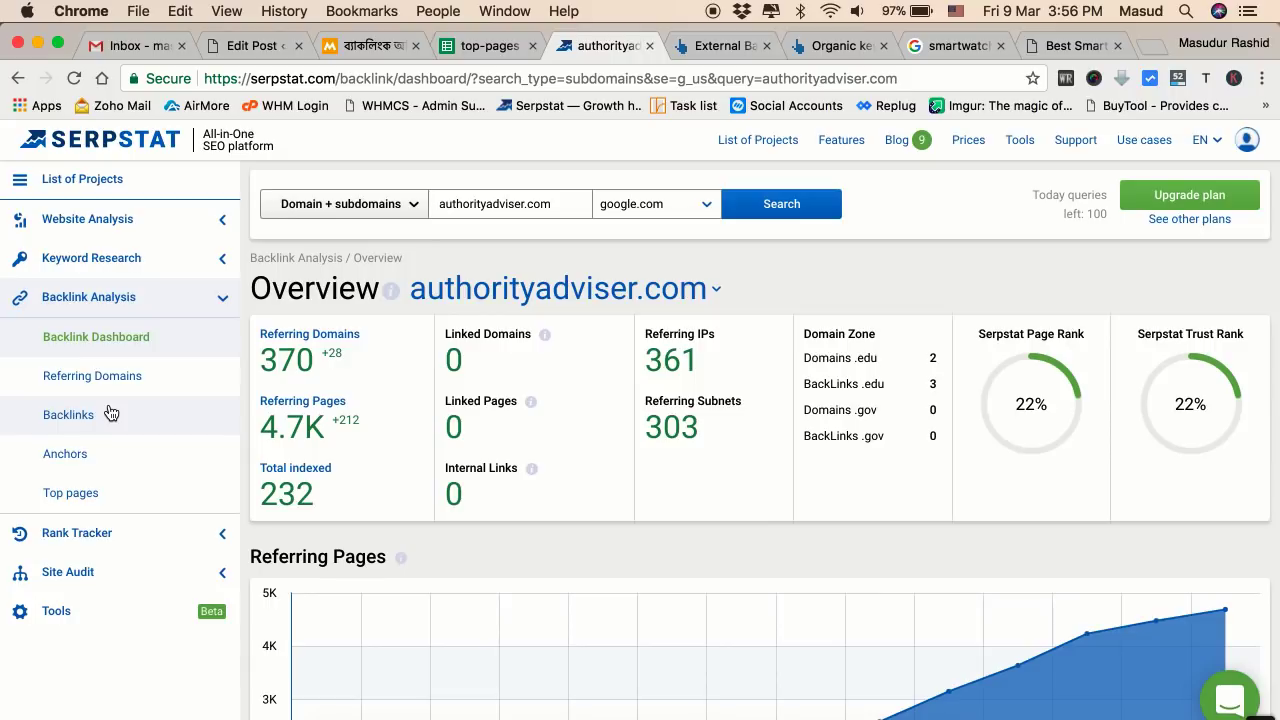
Open the Serpstat Backlinks report for authorityadviser.com and review its new and lost backlinks charts and tables.
click(111, 413)
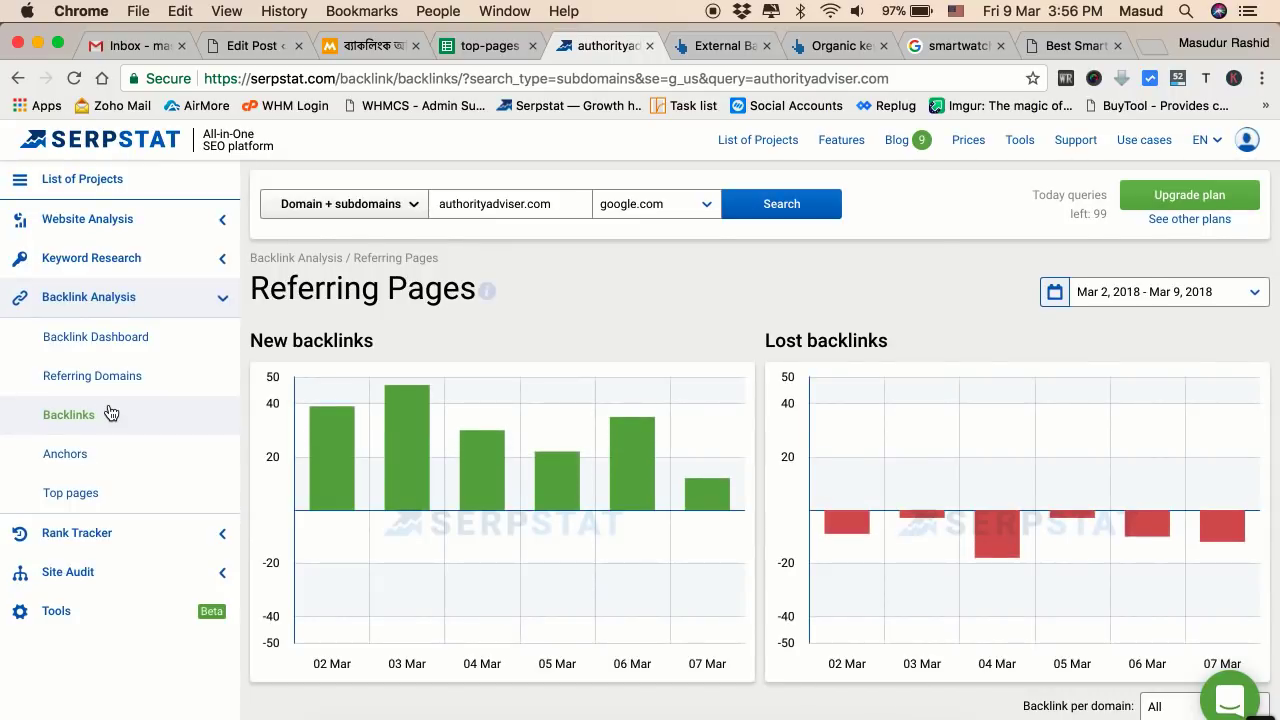
scroll(640, 330, down, 5)
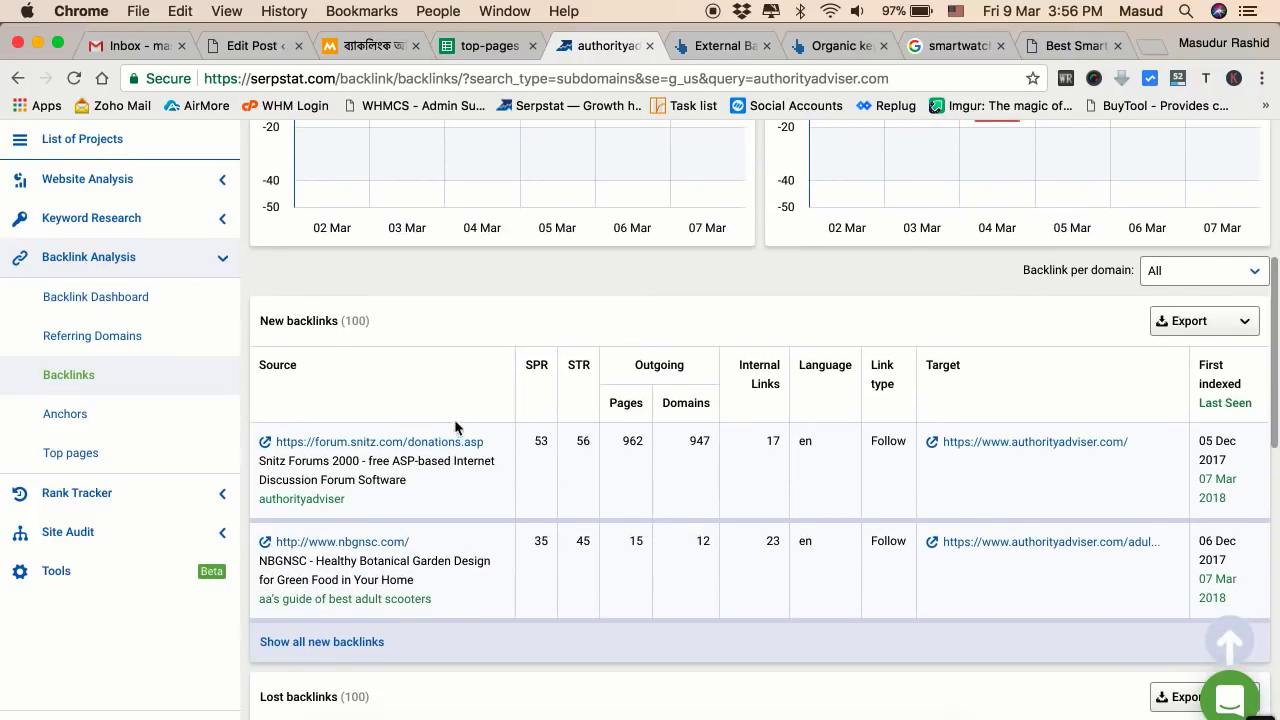
scroll(616, 362, up, 4)
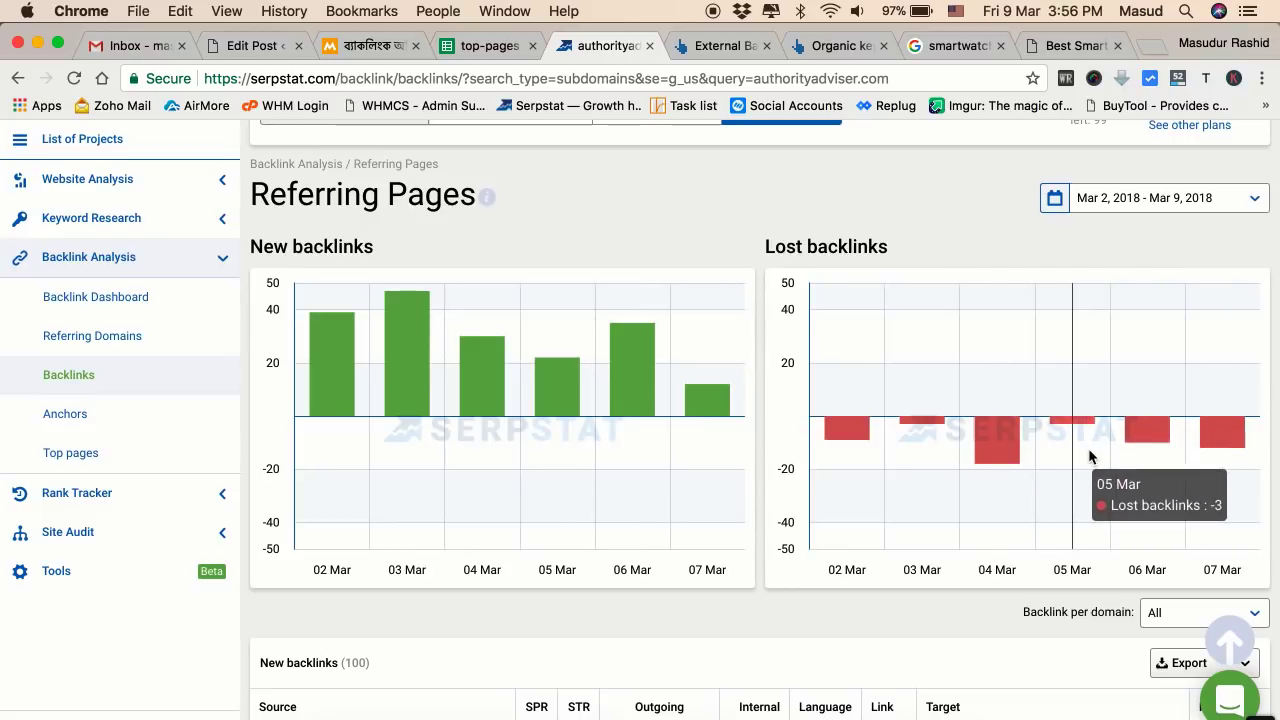
scroll(1090, 456, down, 5)
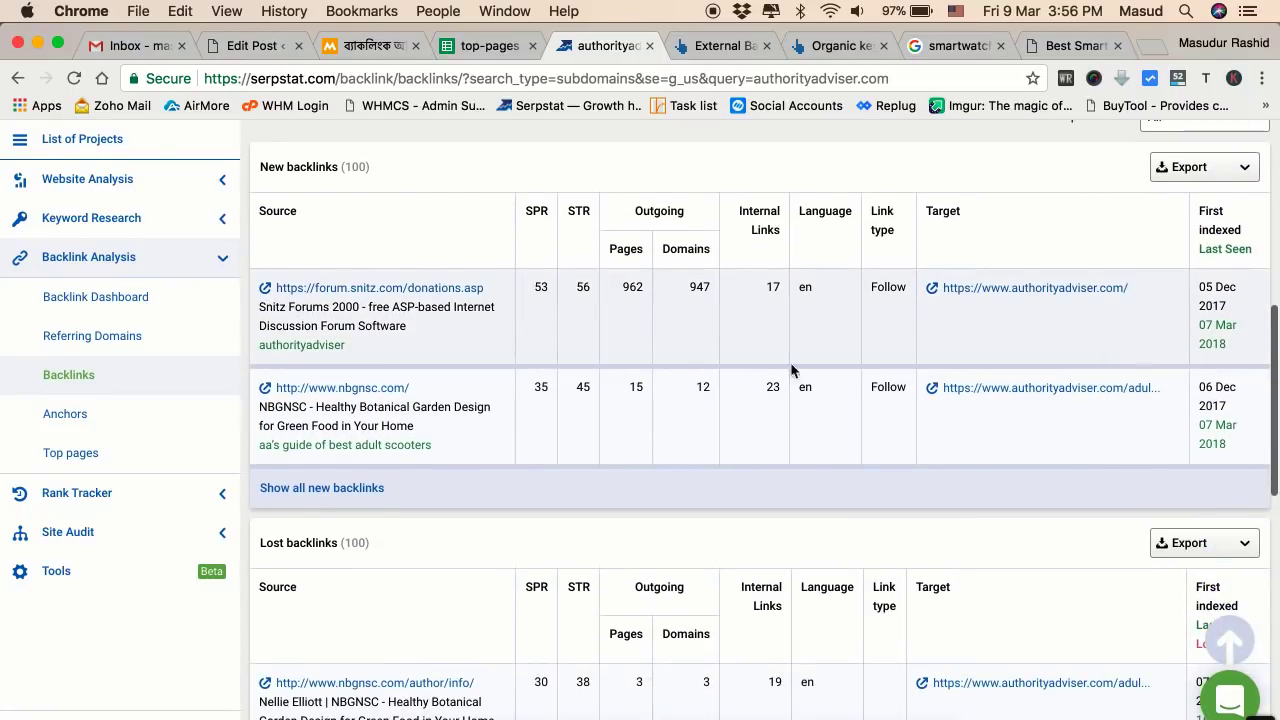
Show all new backlinks and set the new backlinks table to 100 rows per page.
click(342, 487)
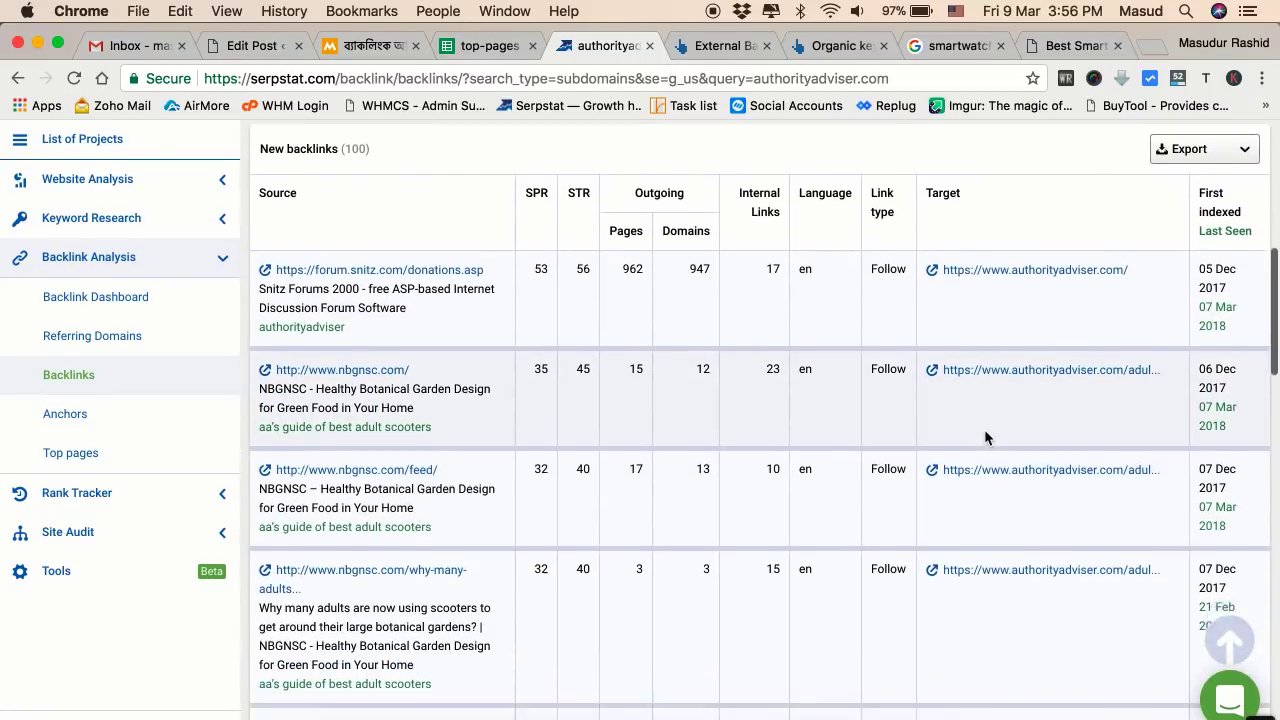
scroll(984, 437, down, 10)
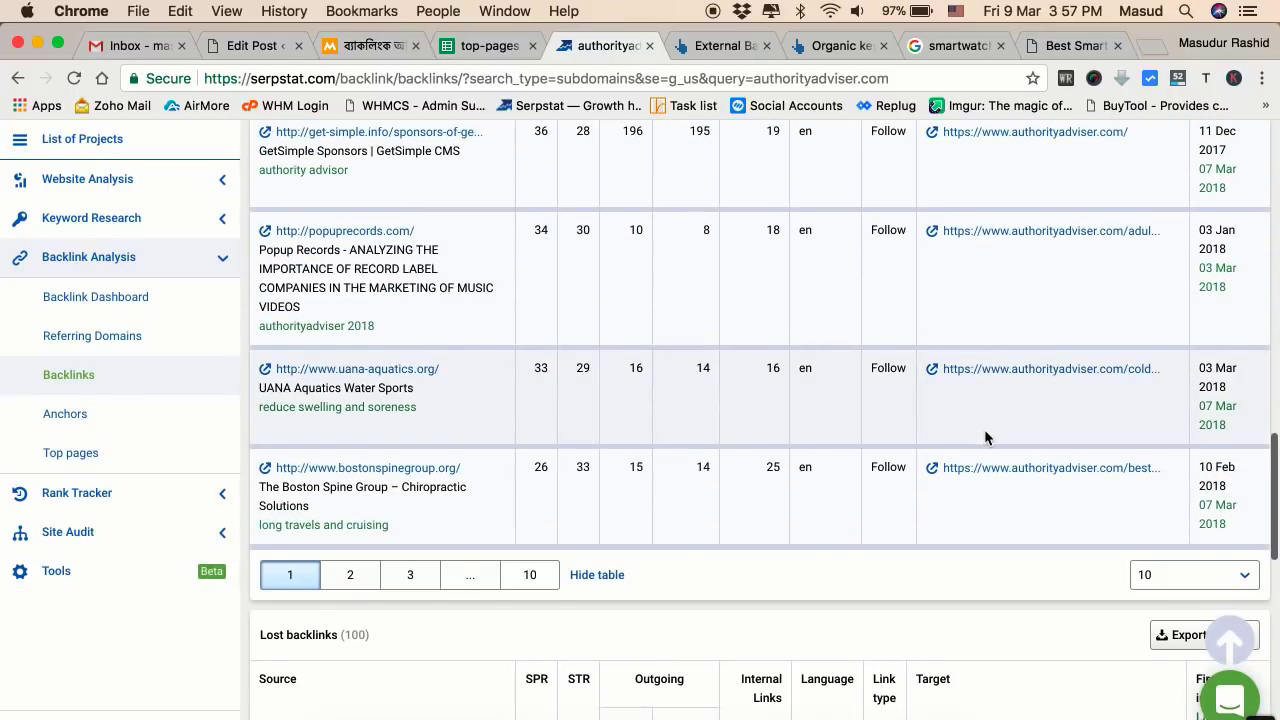
scroll(984, 434, down, 2)
click(1186, 480)
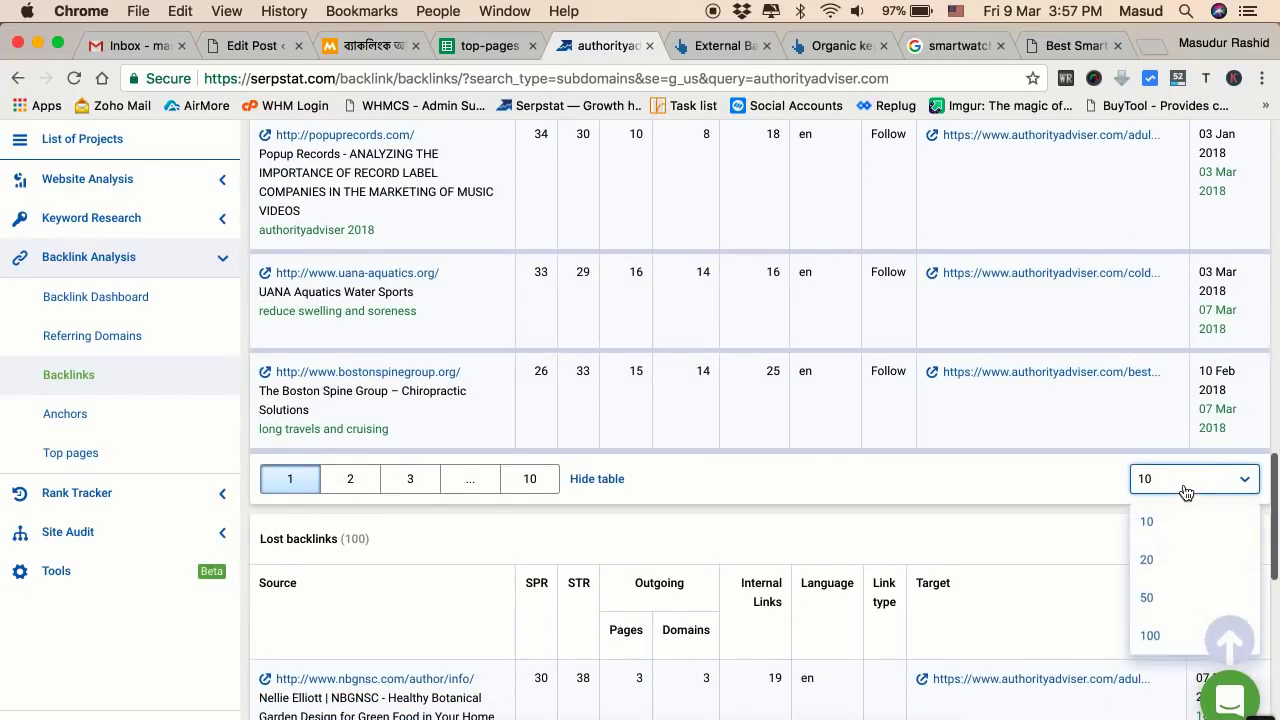
click(1155, 636)
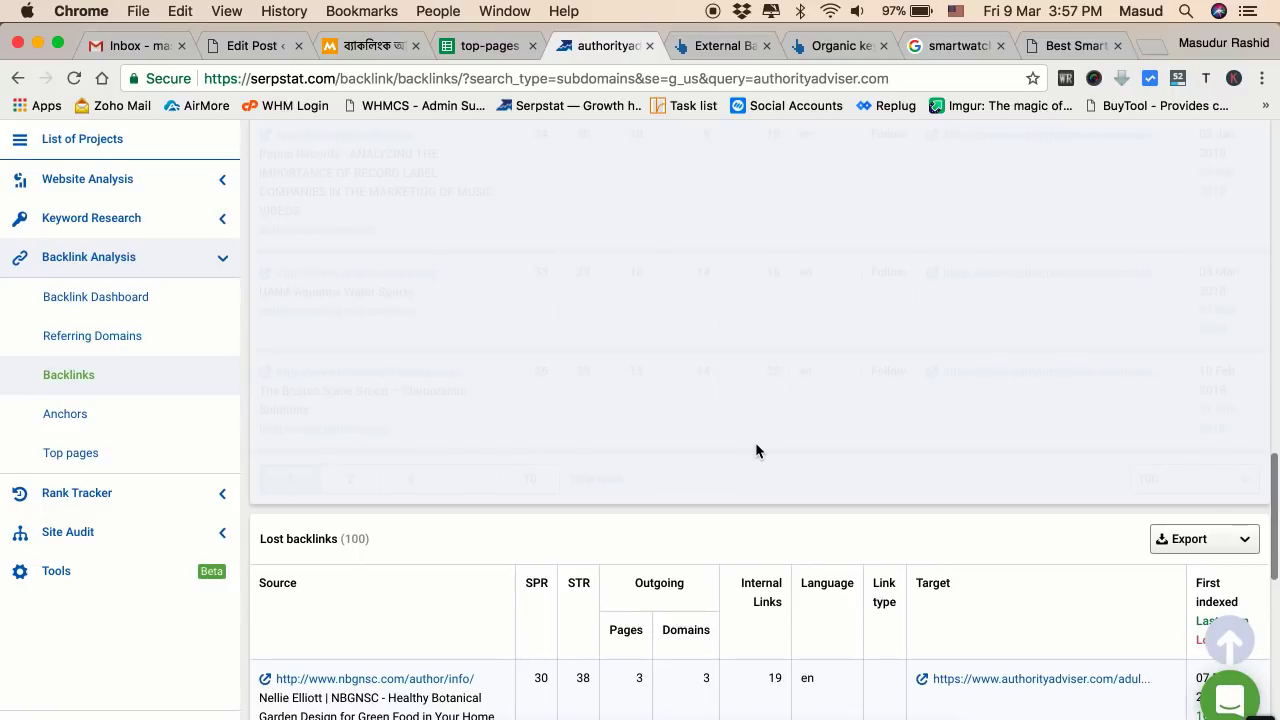
Examine the source pages, anchor texts and targets in the first rows of the expanded new backlinks table.
scroll(615, 383, up, 5)
scroll(615, 383, up, 3)
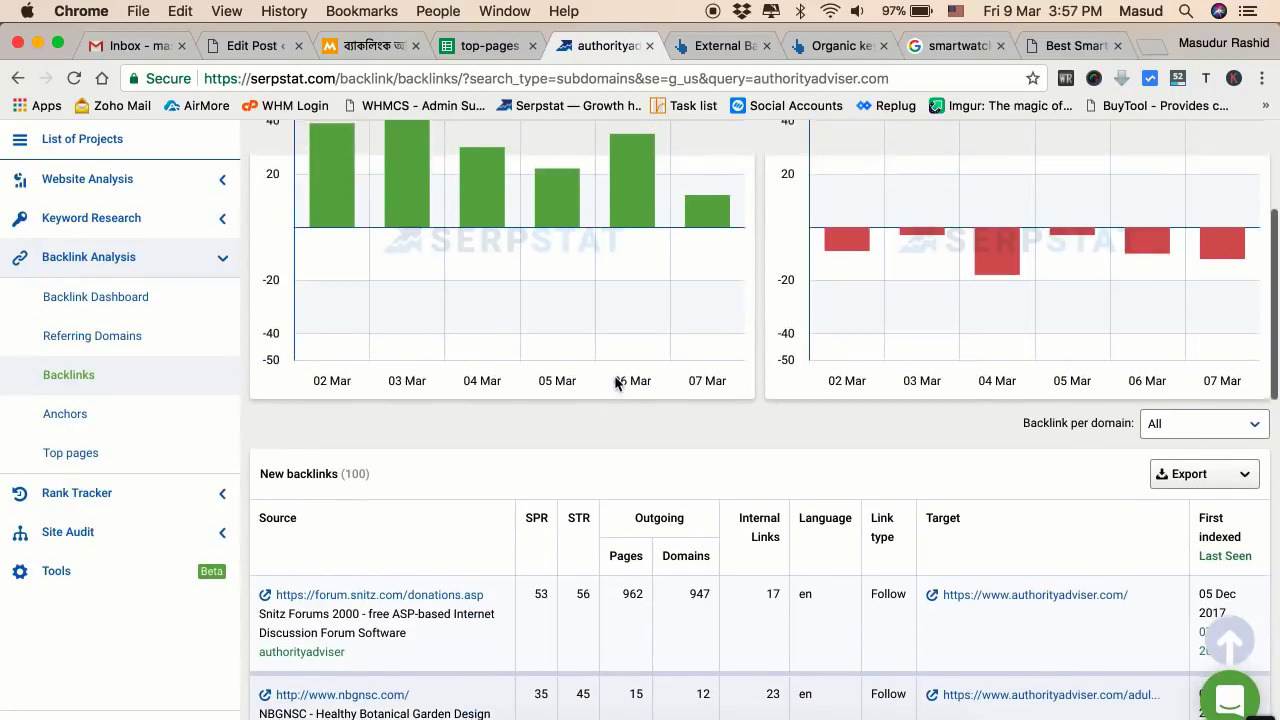
scroll(617, 378, down, 3)
click(313, 532)
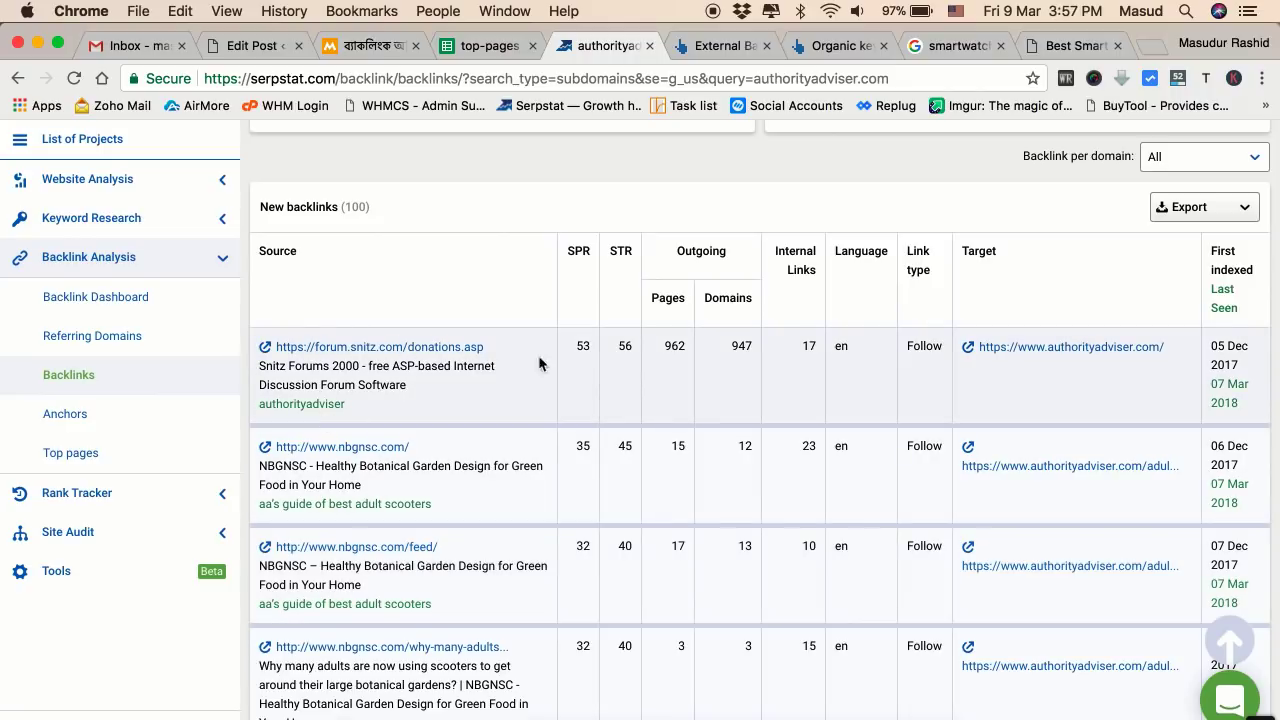
scroll(595, 368, down, 3)
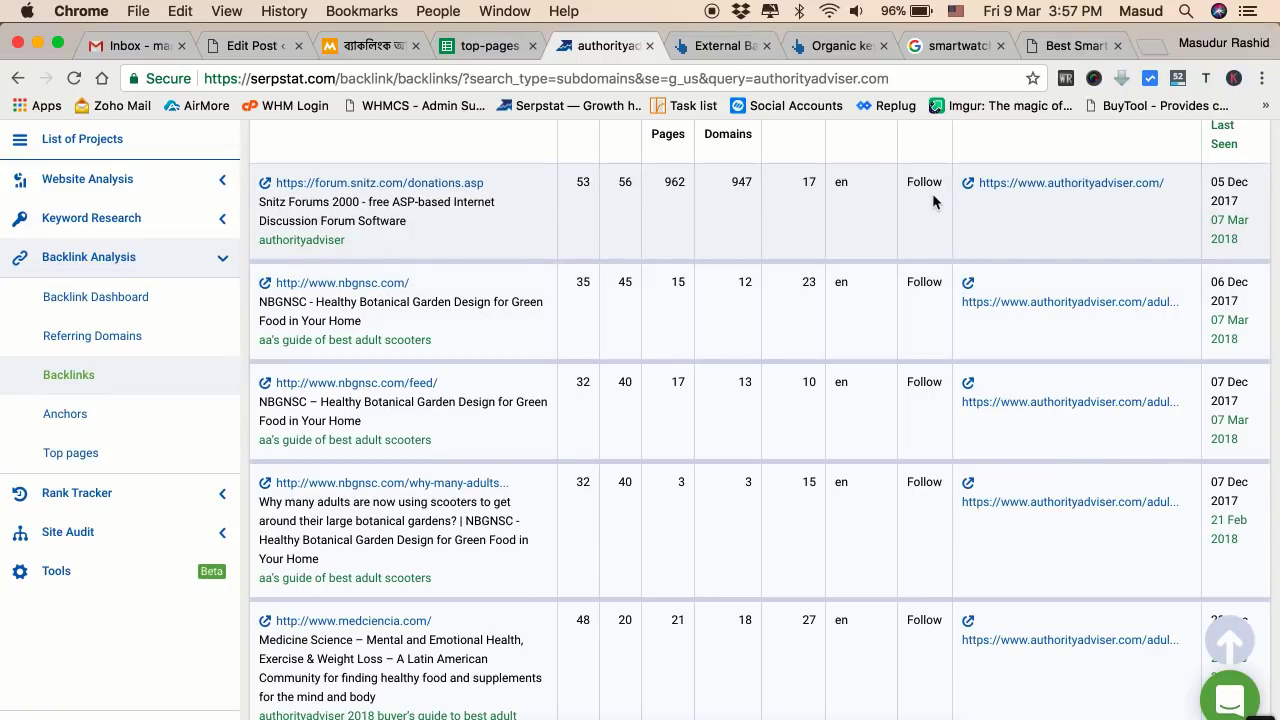
scroll(677, 224, down, 10)
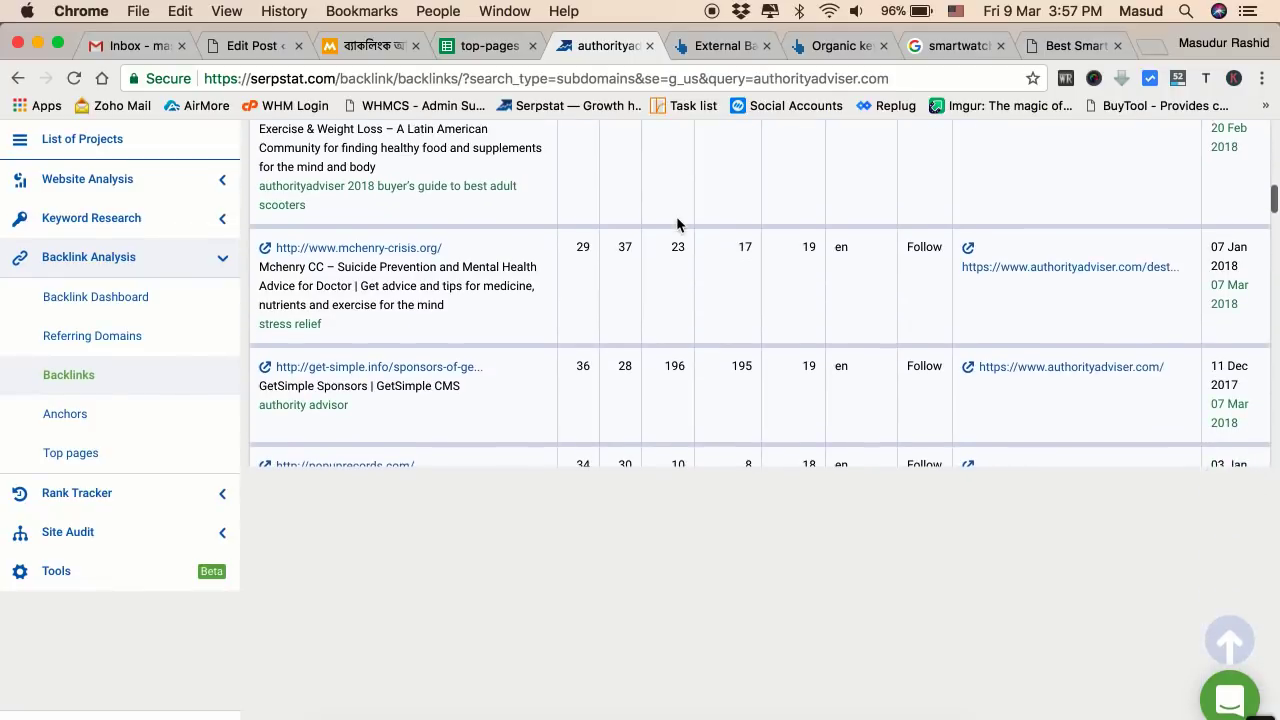
scroll(740, 436, down, 8)
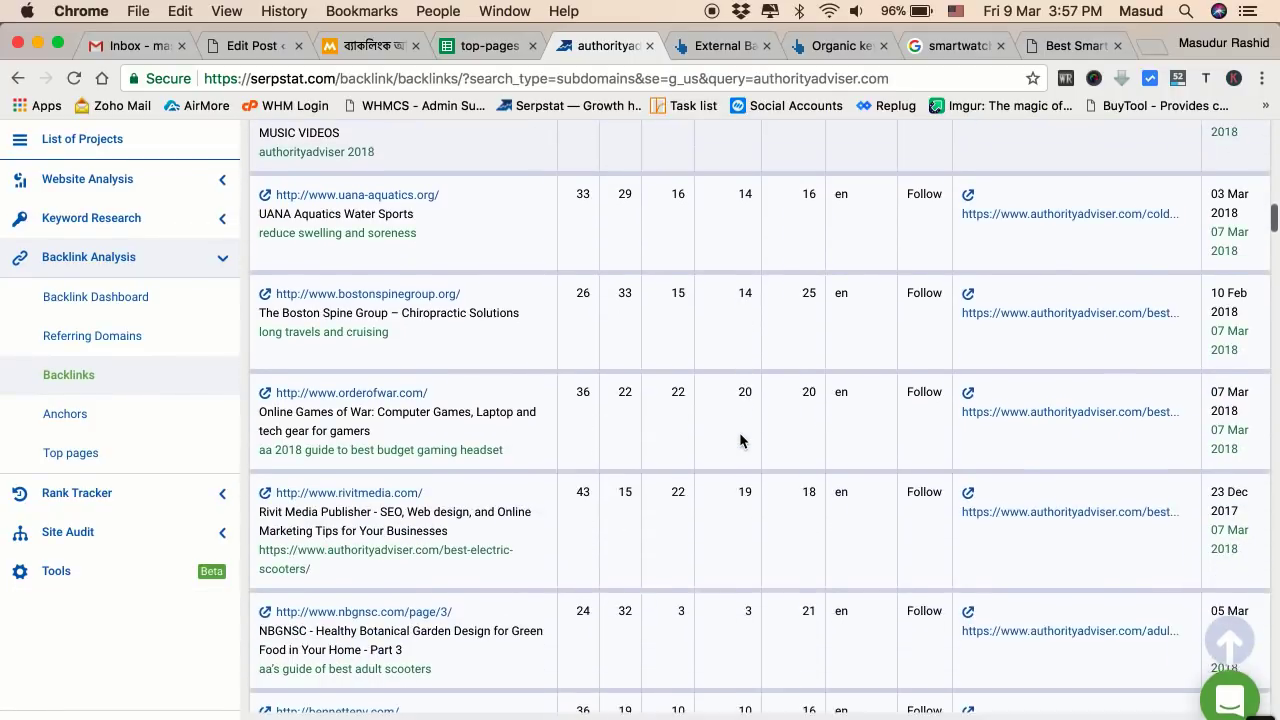
scroll(740, 440, down, 6)
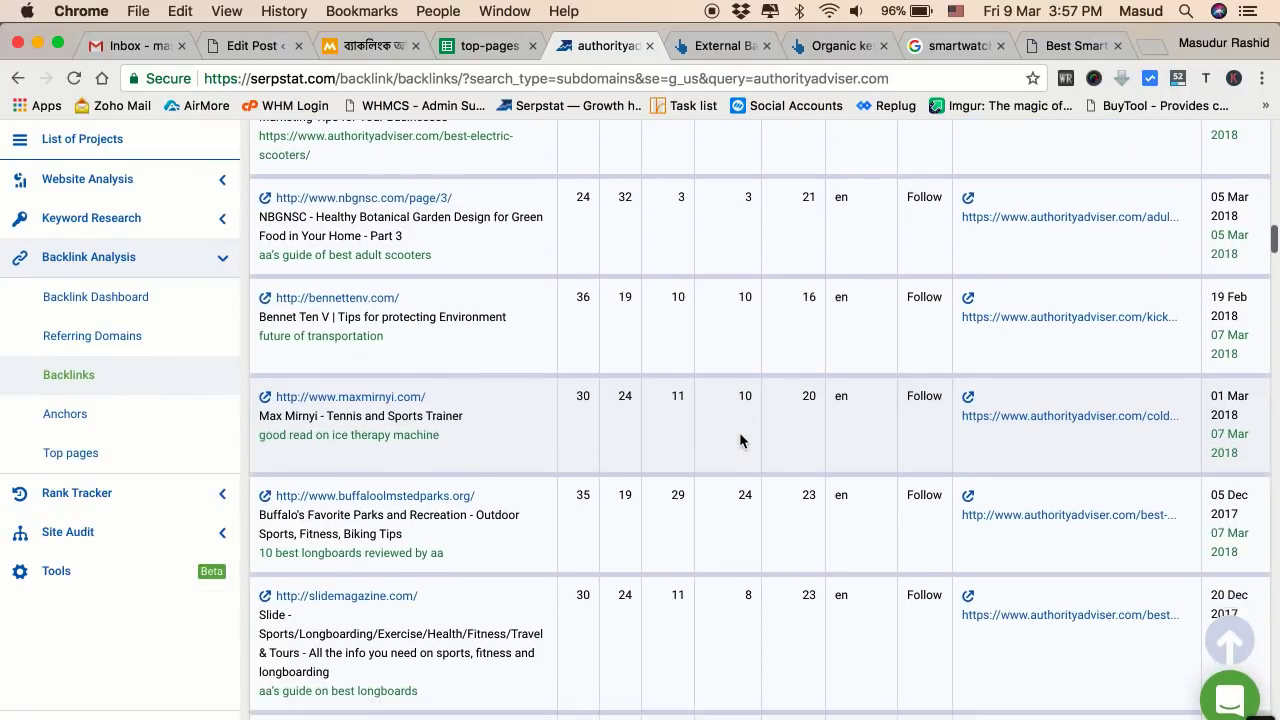
Check the link type of the backlinks further down the table, looking for No Follow links among the Follow ones.
scroll(929, 480, down, 3)
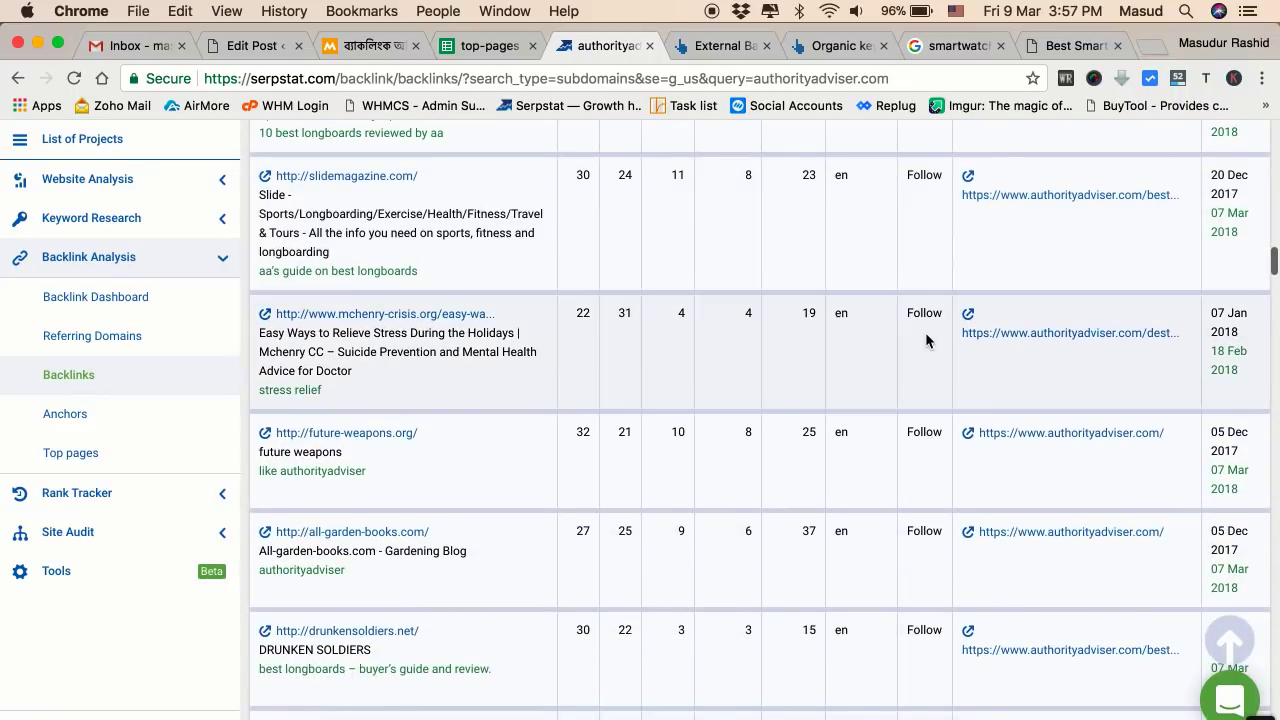
scroll(915, 509, down, 10)
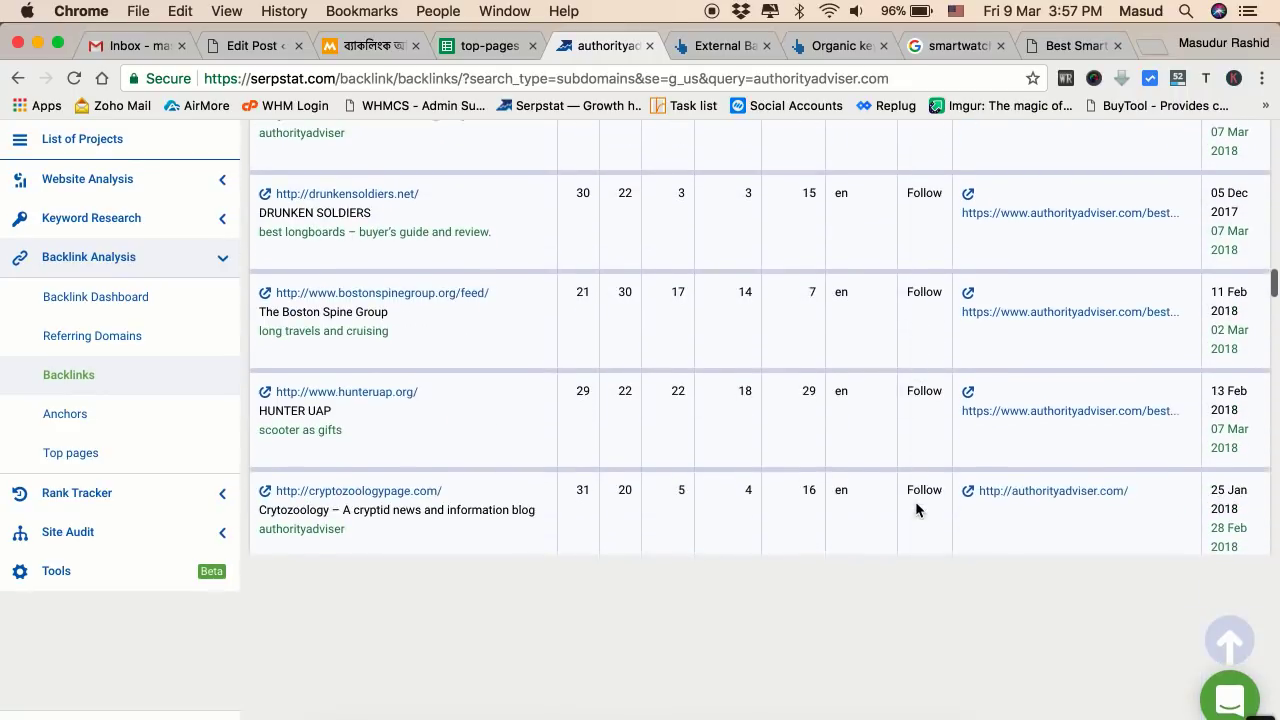
scroll(916, 503, down, 10)
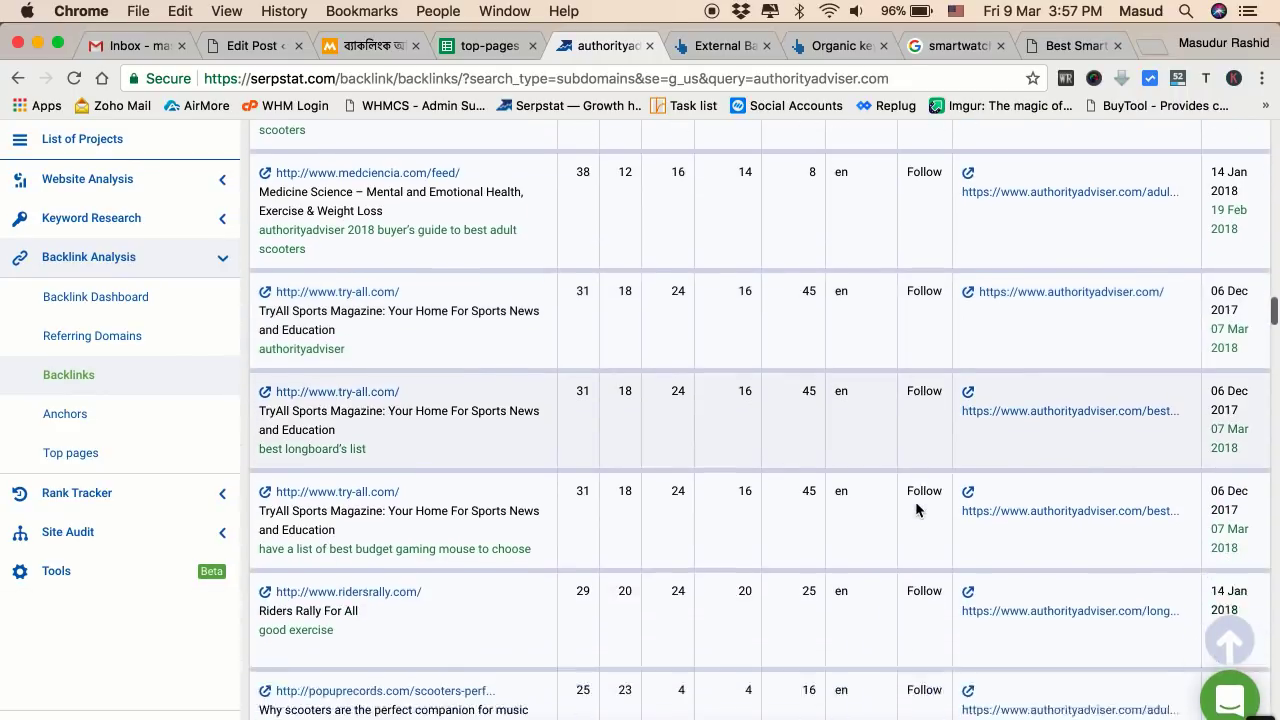
scroll(915, 501, down, 5)
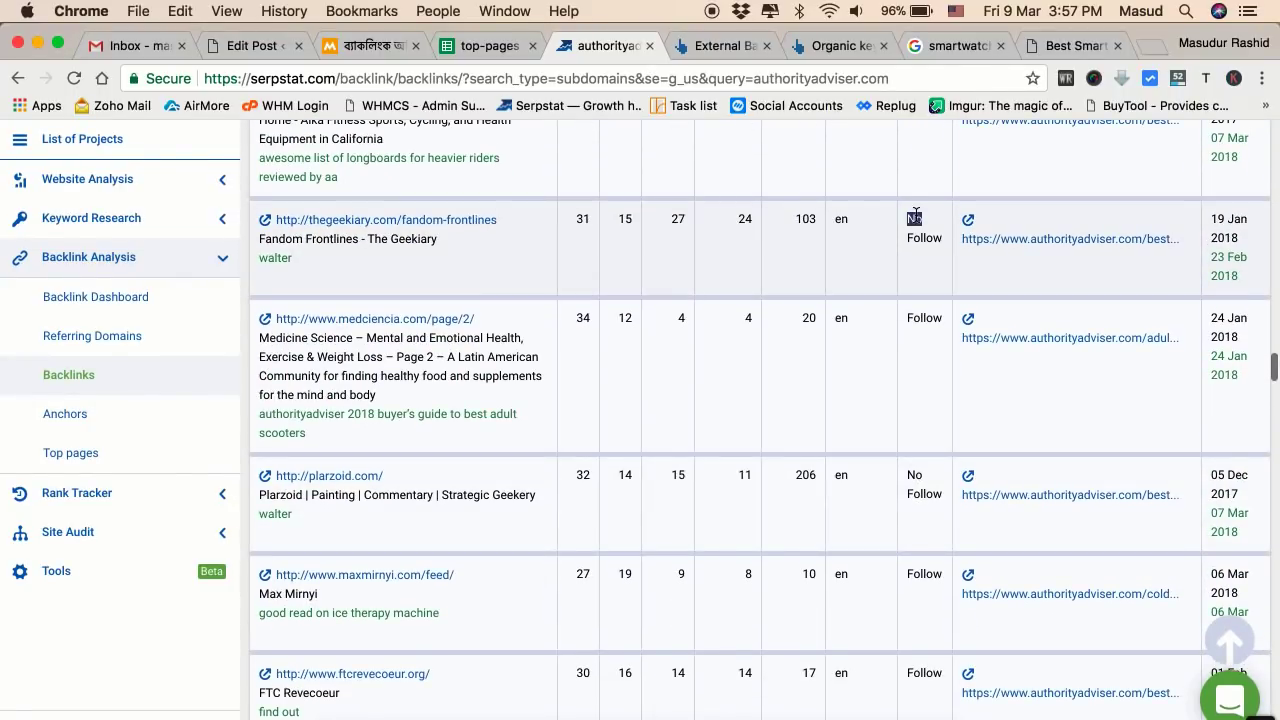
triple_click(915, 215)
scroll(874, 397, down, 3)
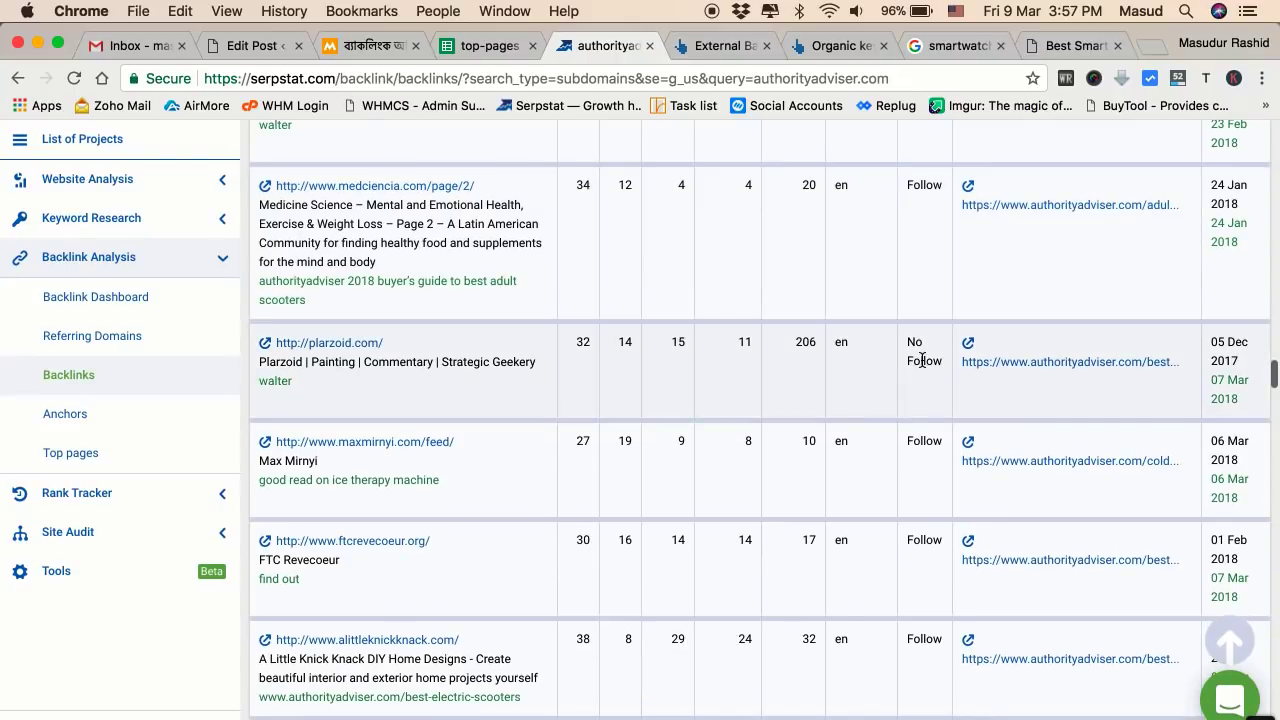
triple_click(922, 360)
scroll(922, 360, down, 10)
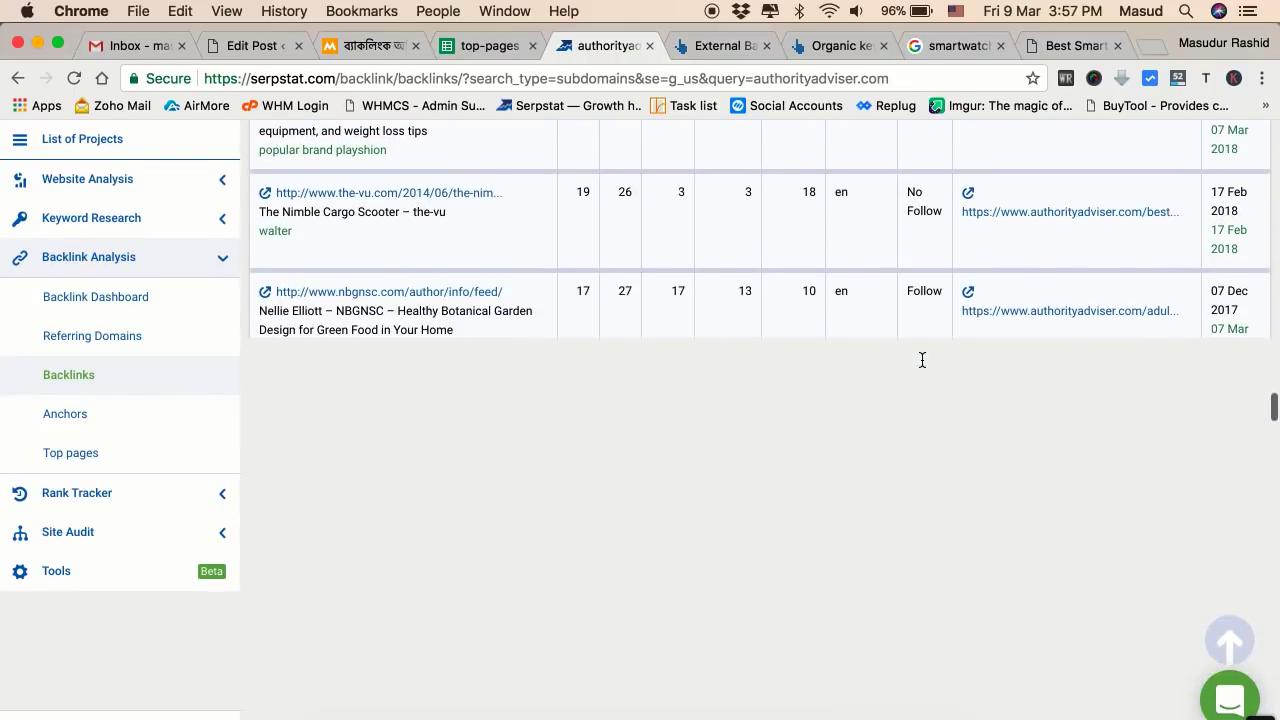
scroll(920, 363, down, 5)
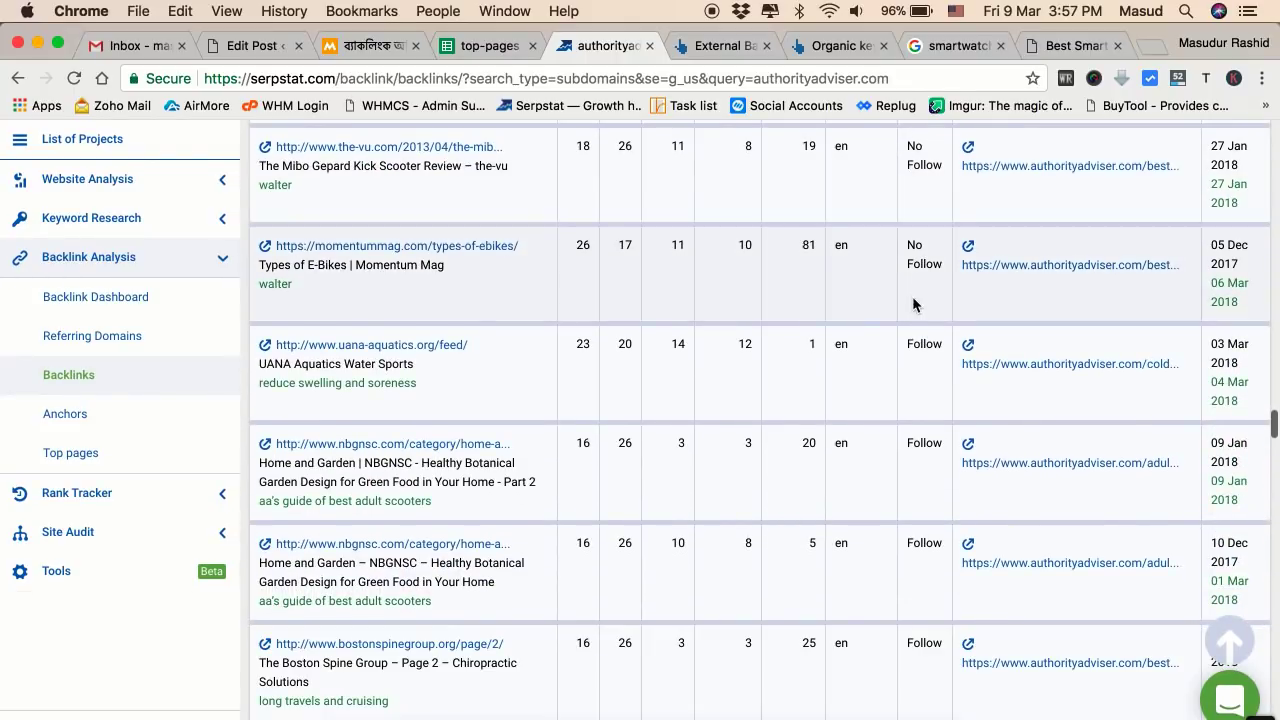
Review the remaining rows of the new backlinks table down to the lost backlinks table, and recheck the new and lost backlinks charts.
scroll(920, 394, down, 6)
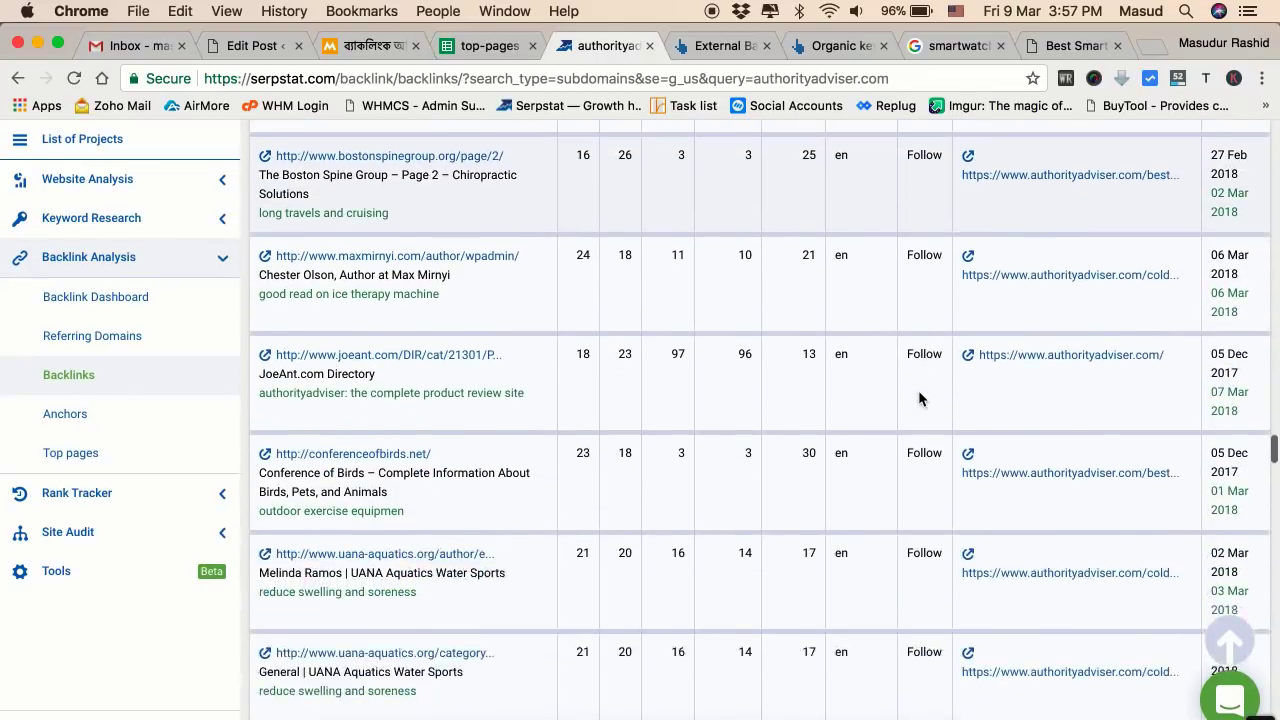
scroll(920, 398, down, 12)
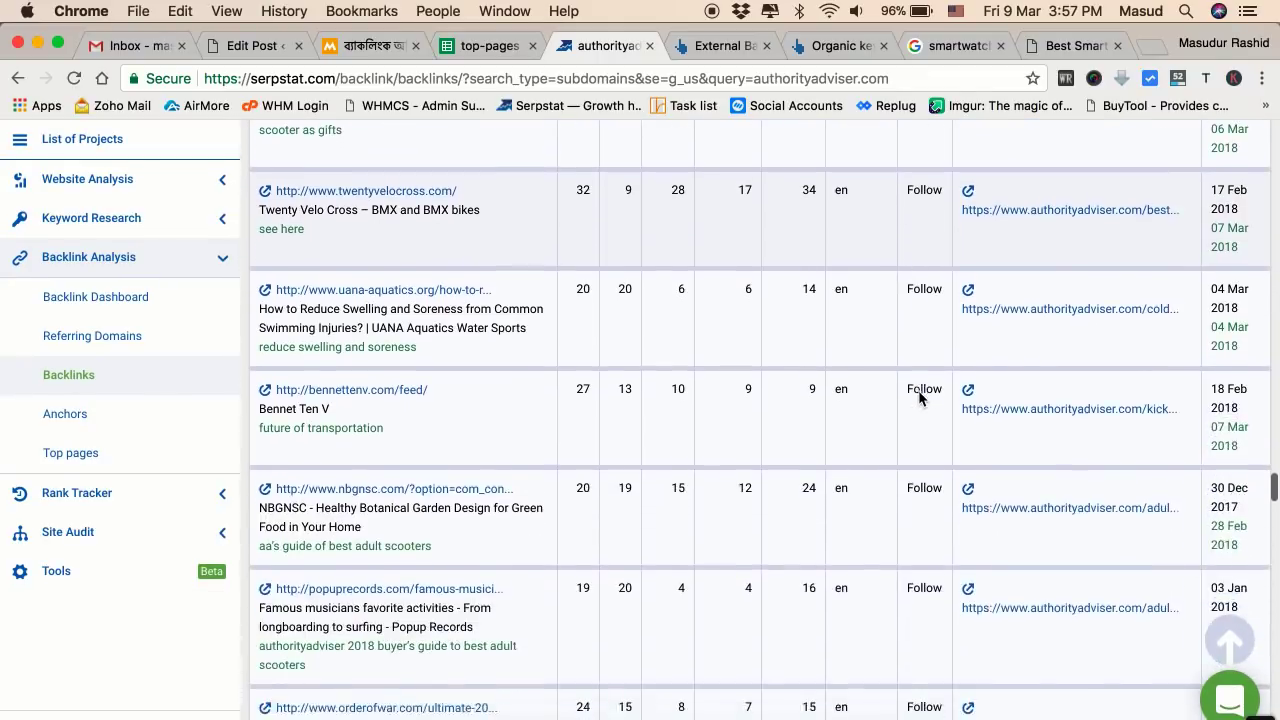
scroll(920, 395, down, 10)
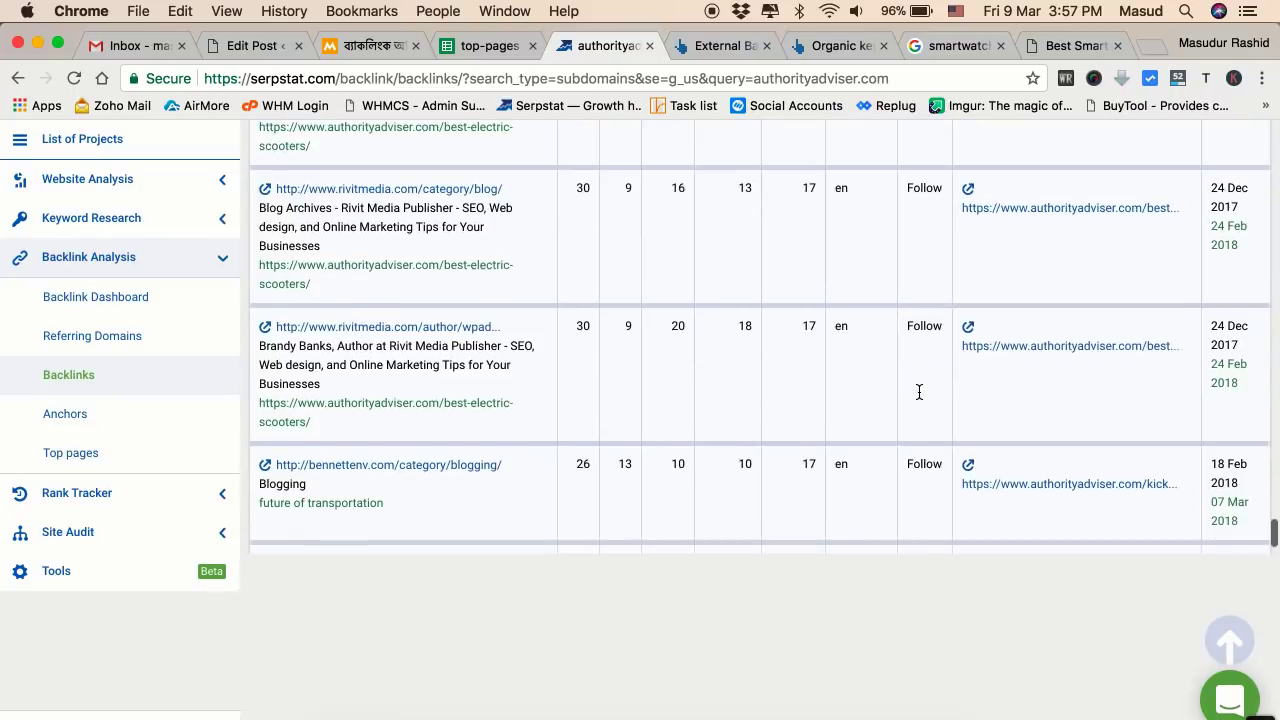
scroll(920, 395, down, 8)
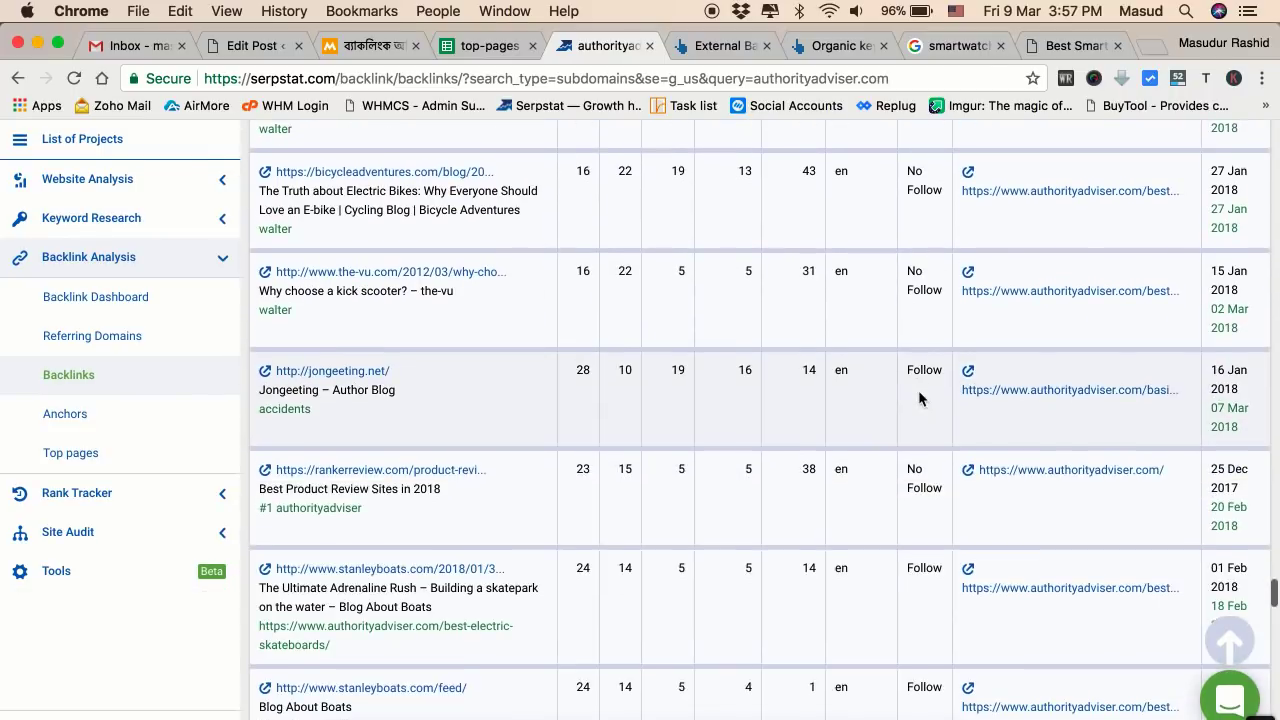
scroll(917, 531, down, 5)
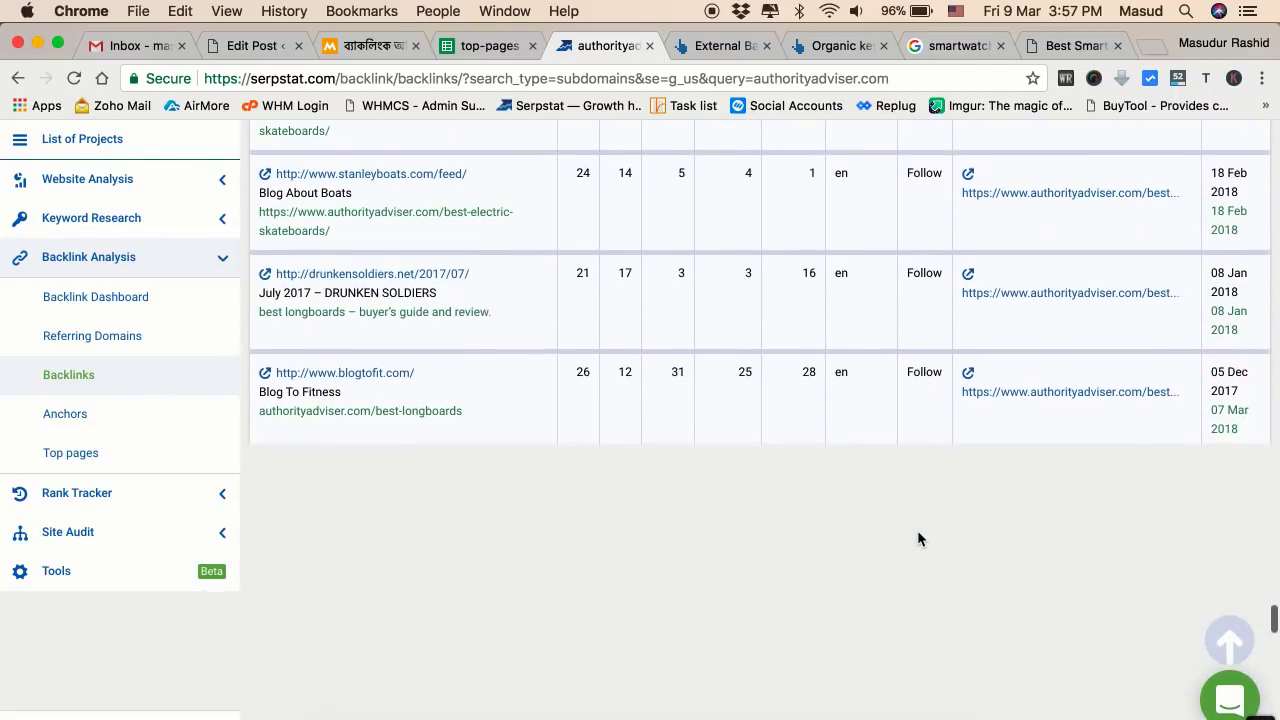
scroll(918, 538, down, 6)
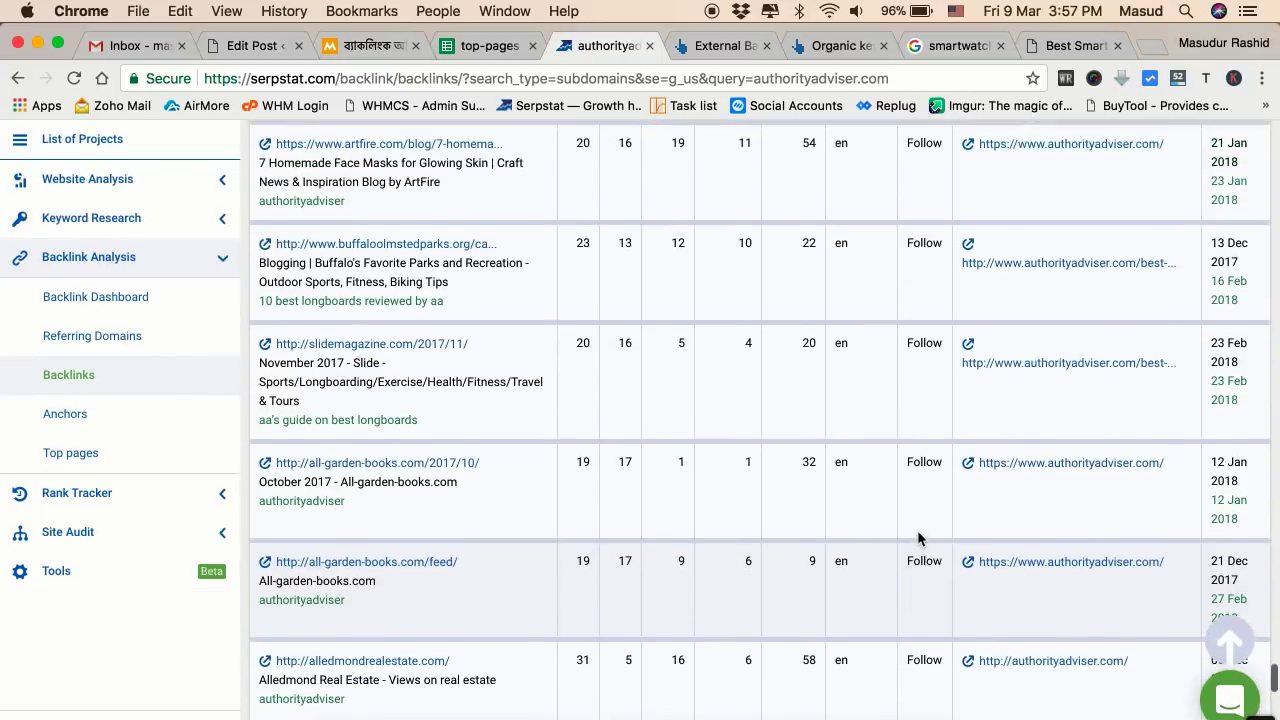
scroll(918, 538, down, 5)
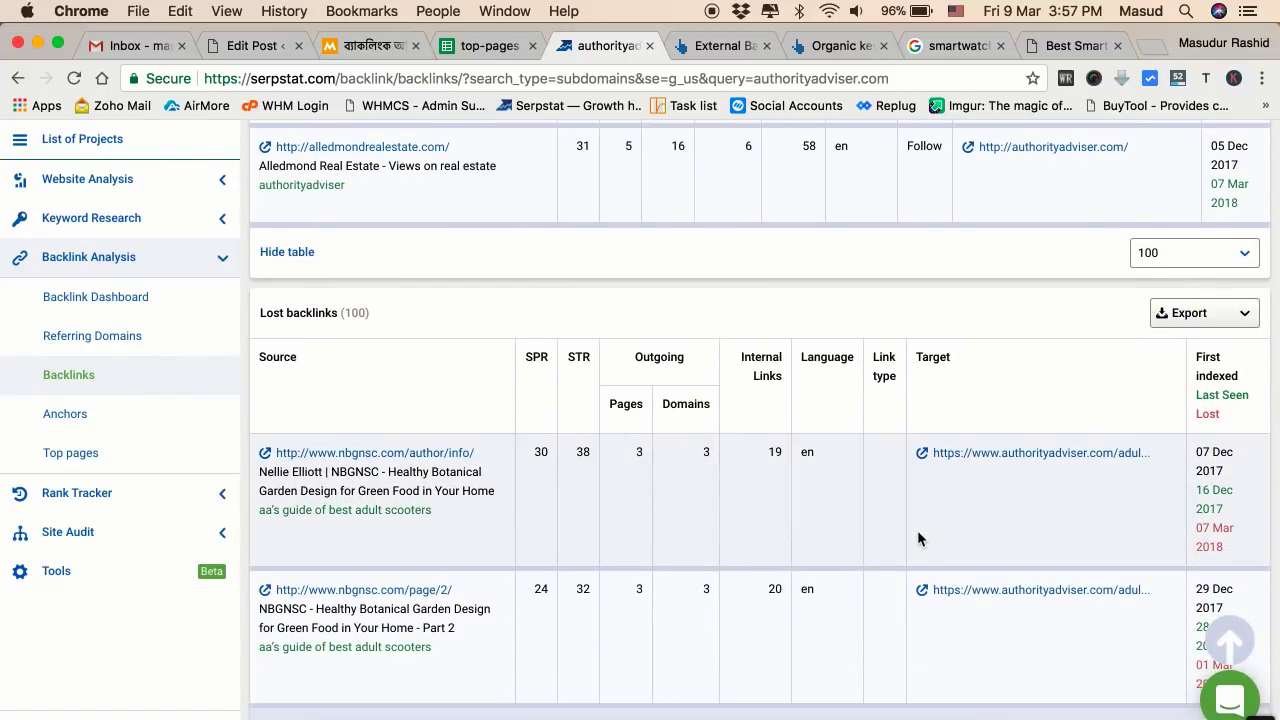
scroll(918, 538, up, 3)
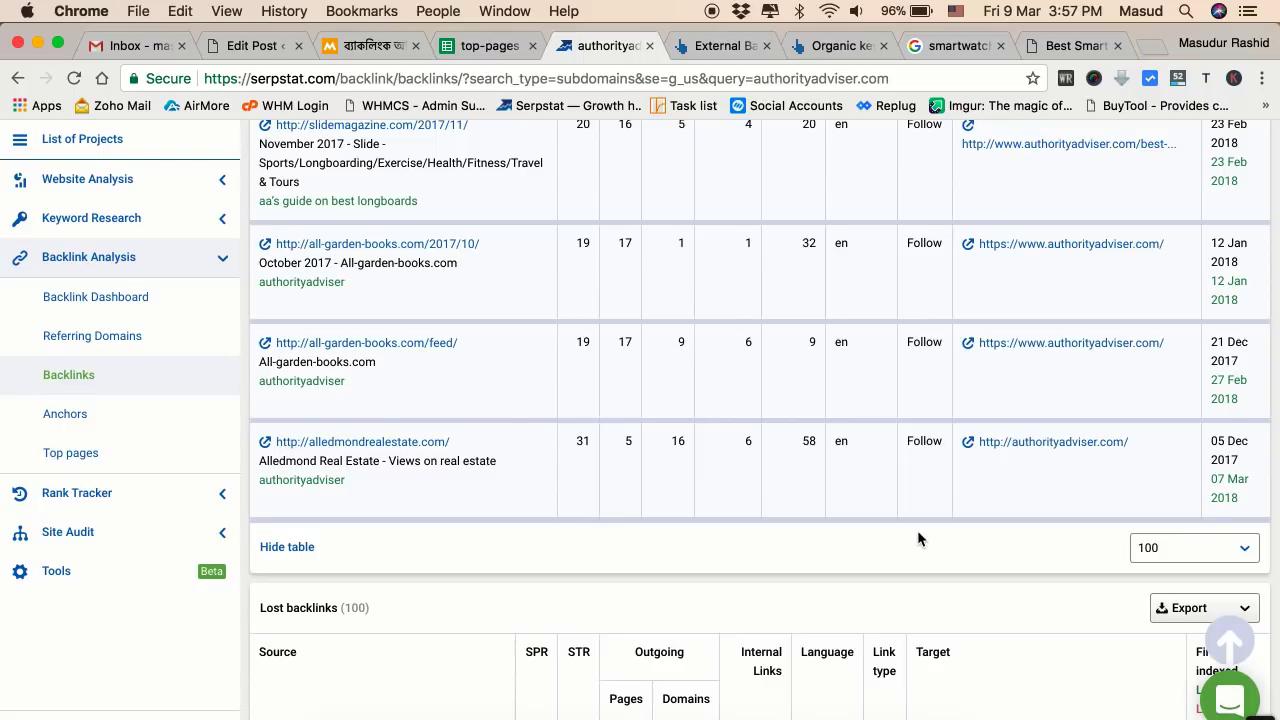
scroll(917, 530, down, 10)
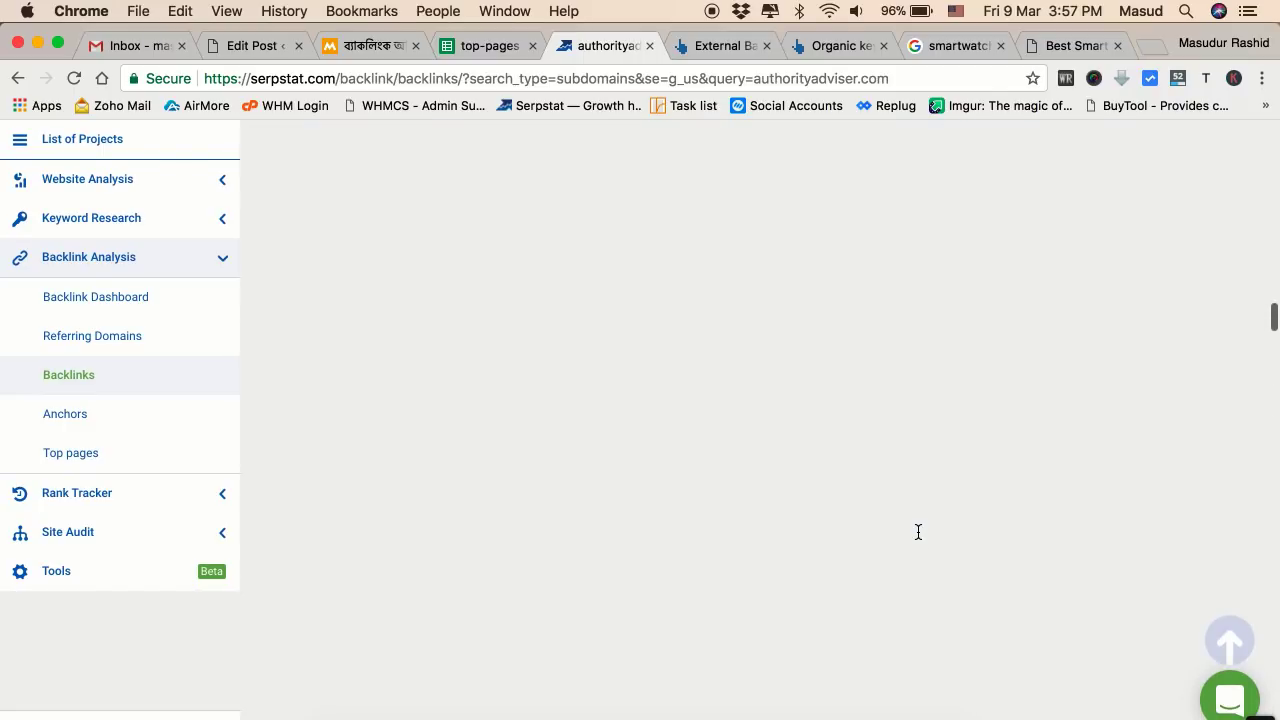
scroll(917, 530, up, 15)
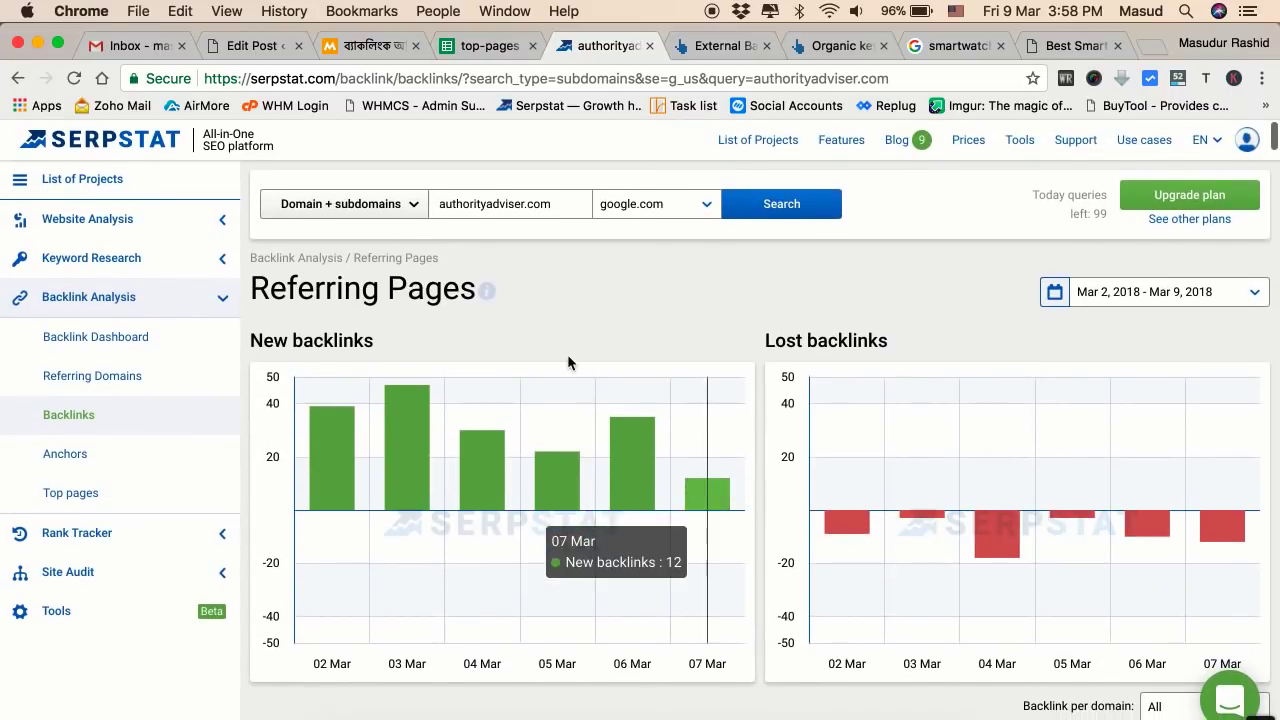
scroll(586, 325, down, 8)
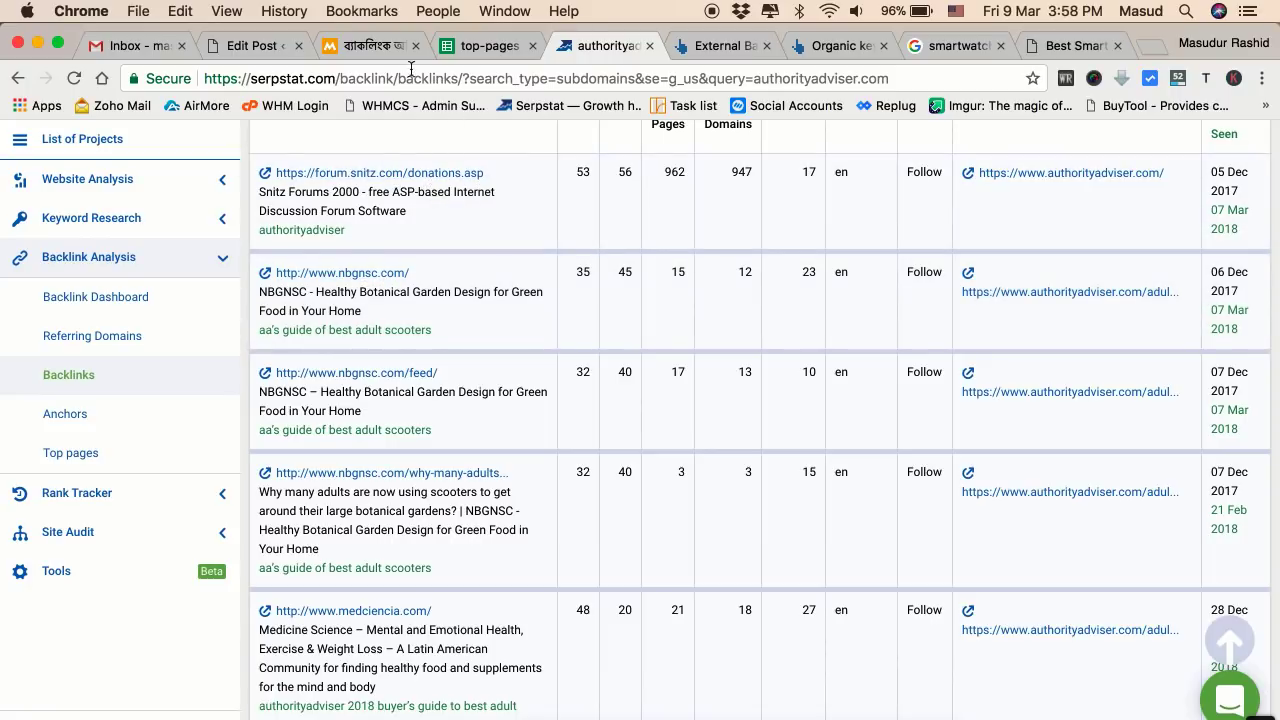
Look at the top-pages sheet and the backlink analysis blog post preview, and return to the Serpstat backlinks report.
click(372, 47)
click(488, 46)
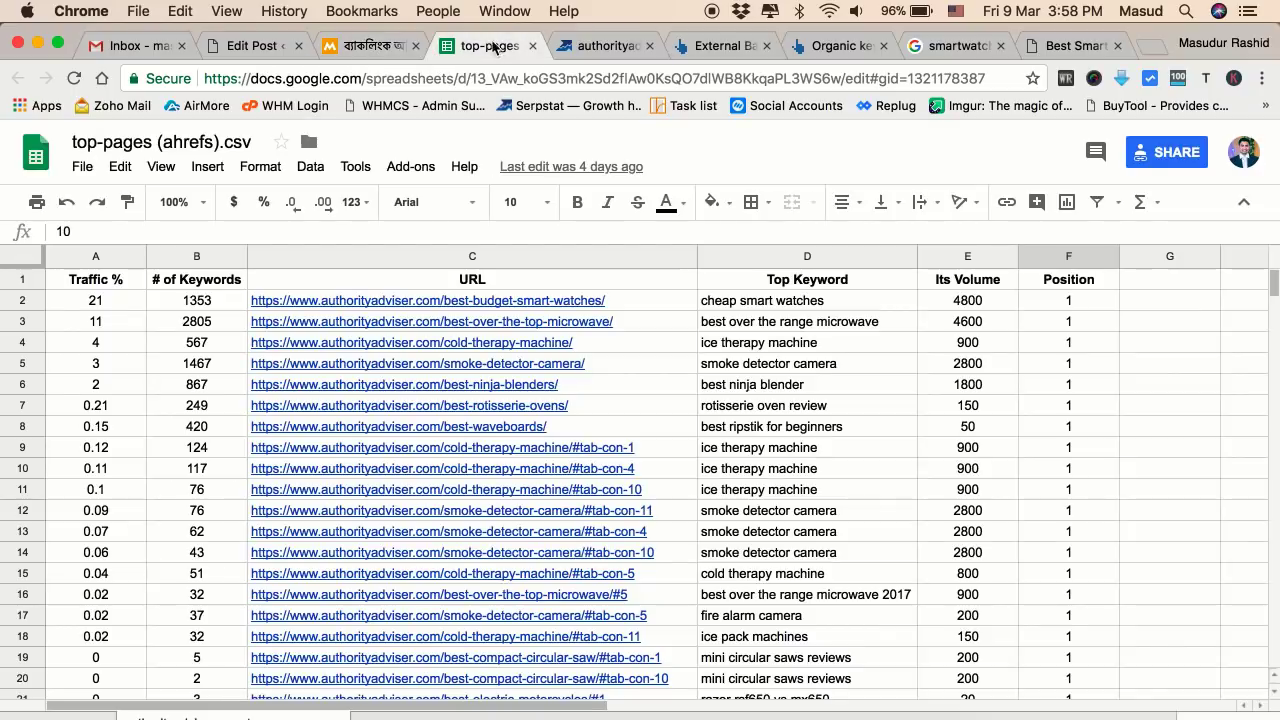
click(372, 47)
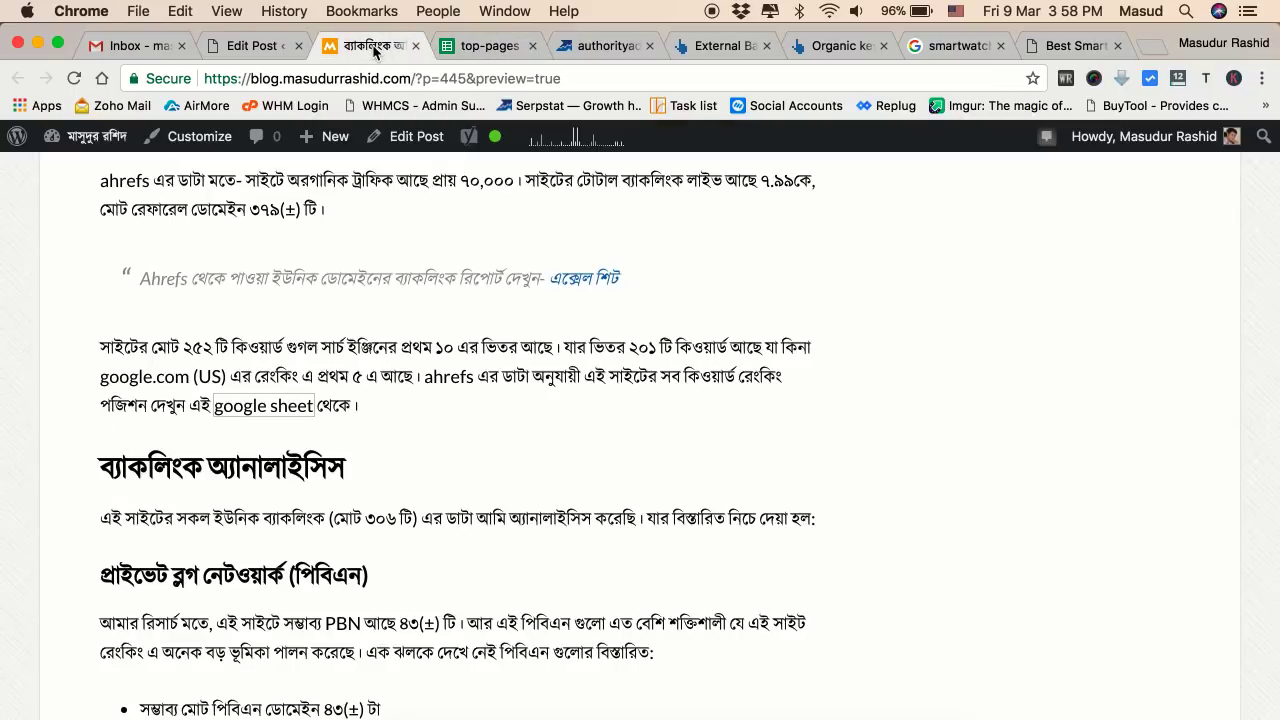
click(588, 46)
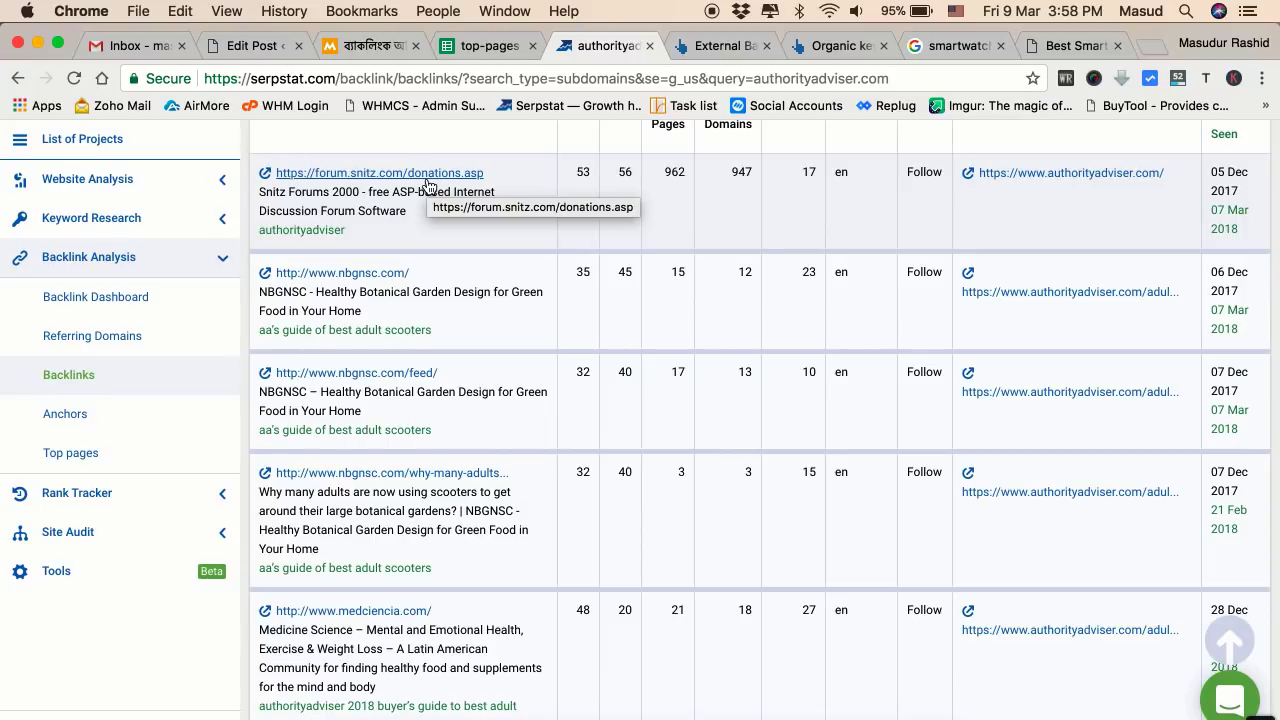
Open the source pages forum.snitz.com/donations.asp, bostonspinegroup.org and bennettenv.com from the new backlinks table in separate tabs.
super+click(428, 174)
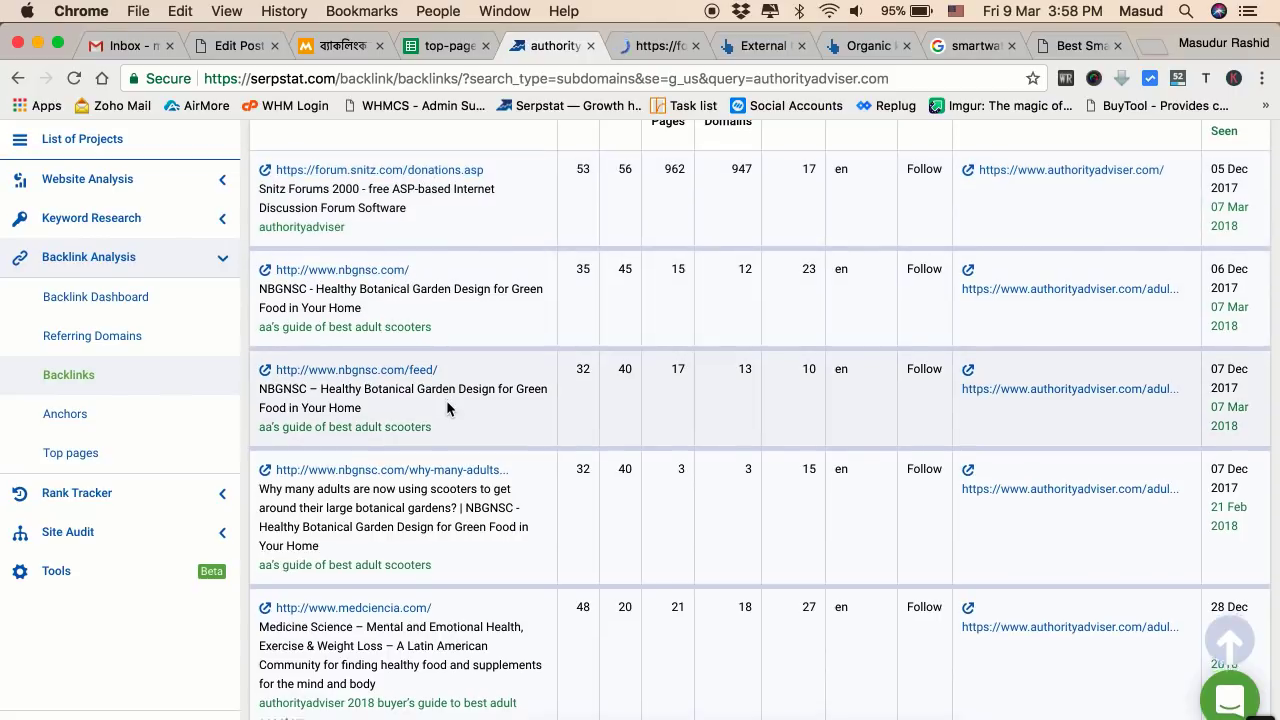
scroll(446, 405, down, 10)
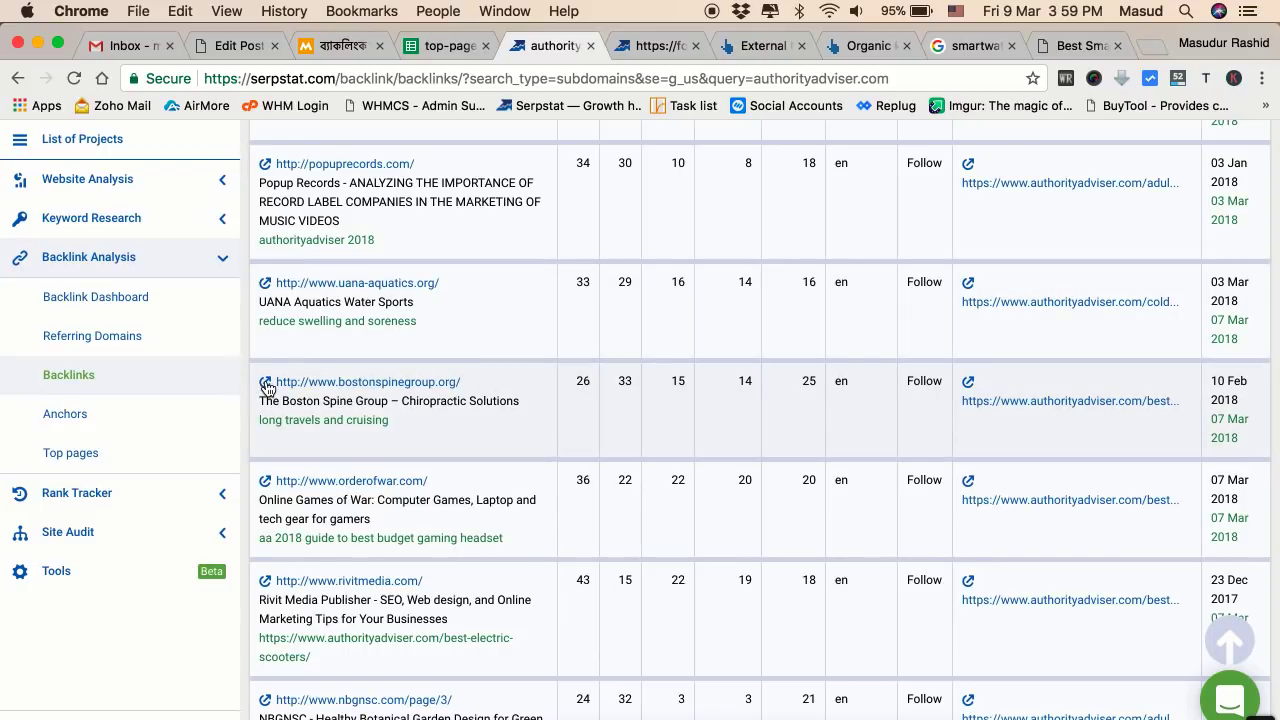
click(267, 388)
scroll(385, 490, down, 5)
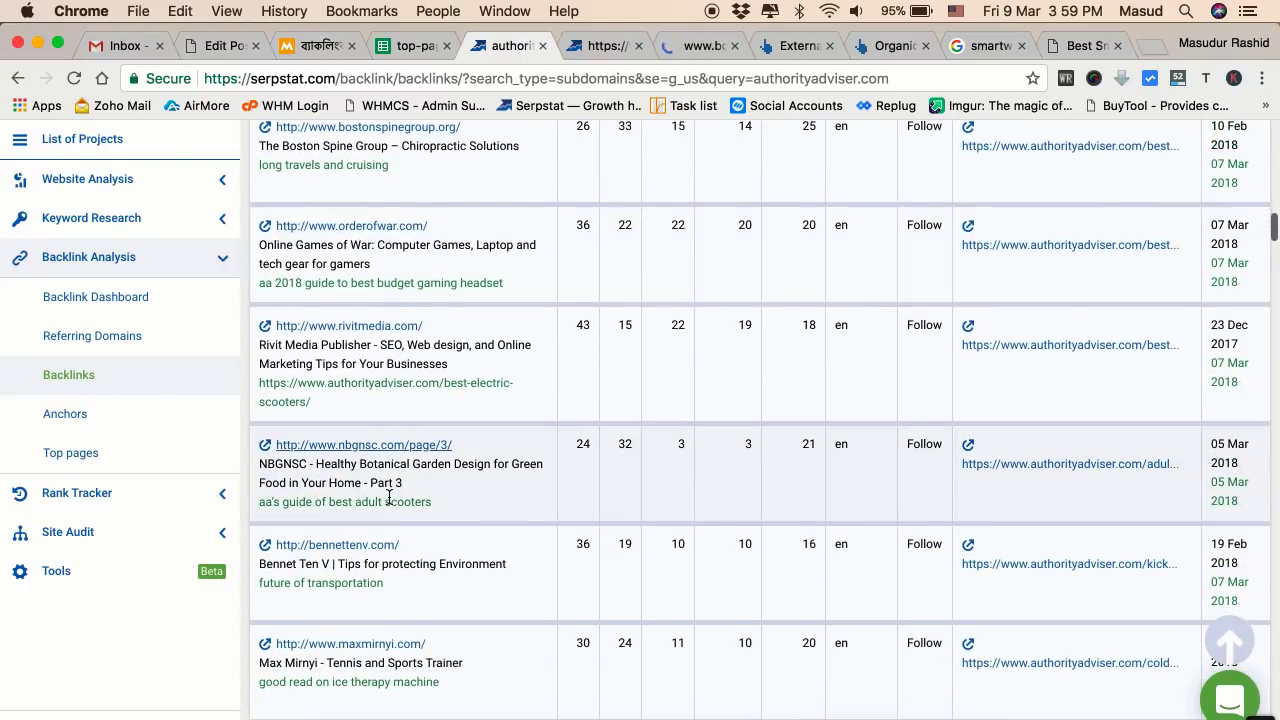
scroll(389, 497, down, 4)
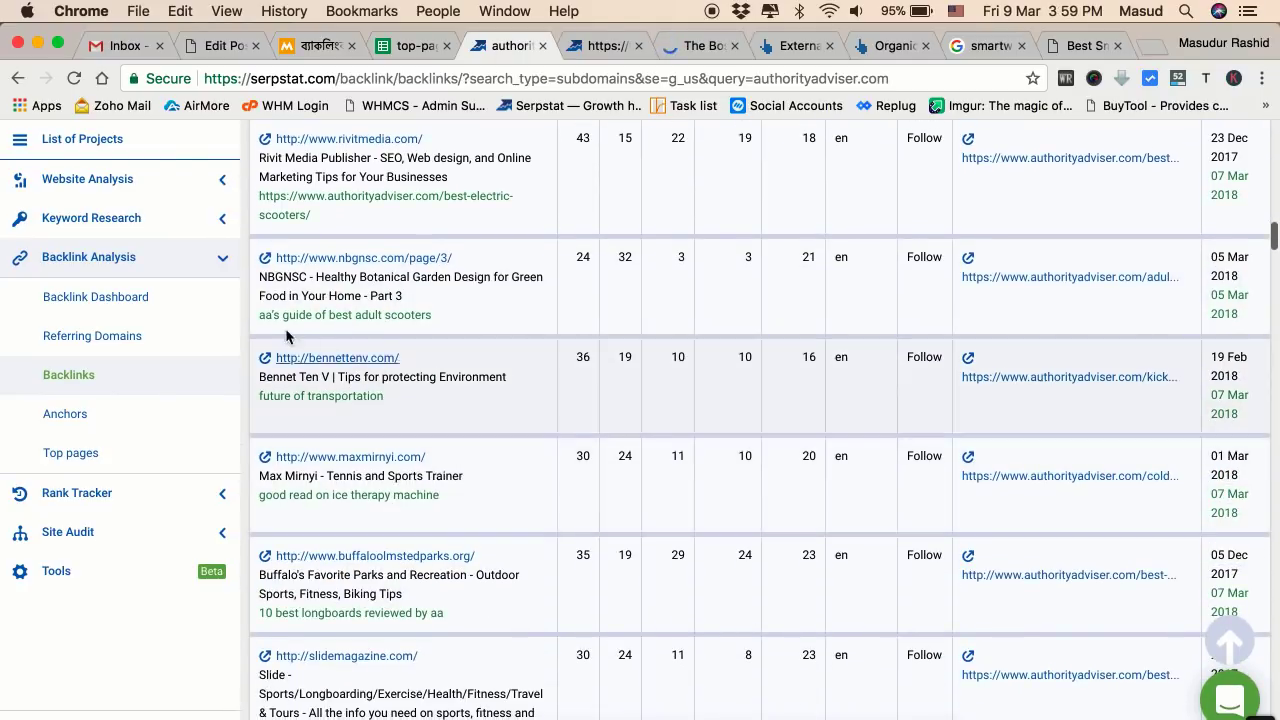
click(265, 362)
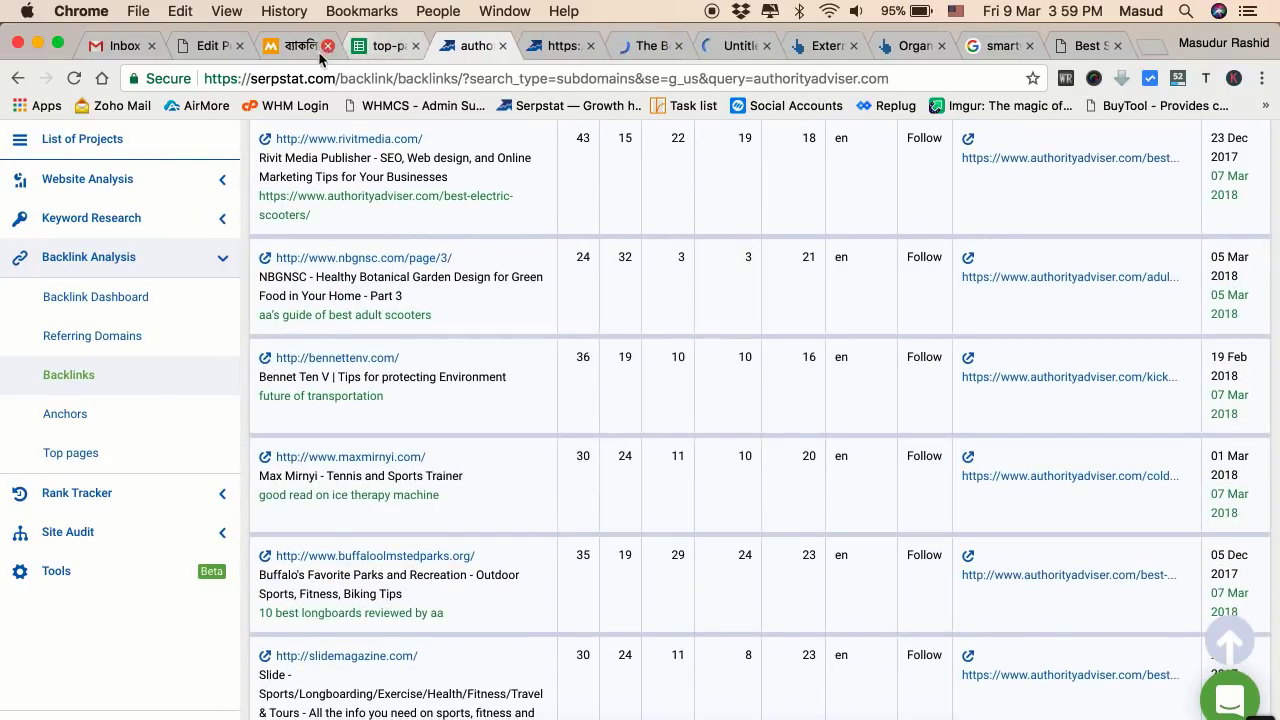
Read the private blog network section of the blog post preview and open its linked PBN report sheet in a new tab.
click(285, 48)
click(645, 46)
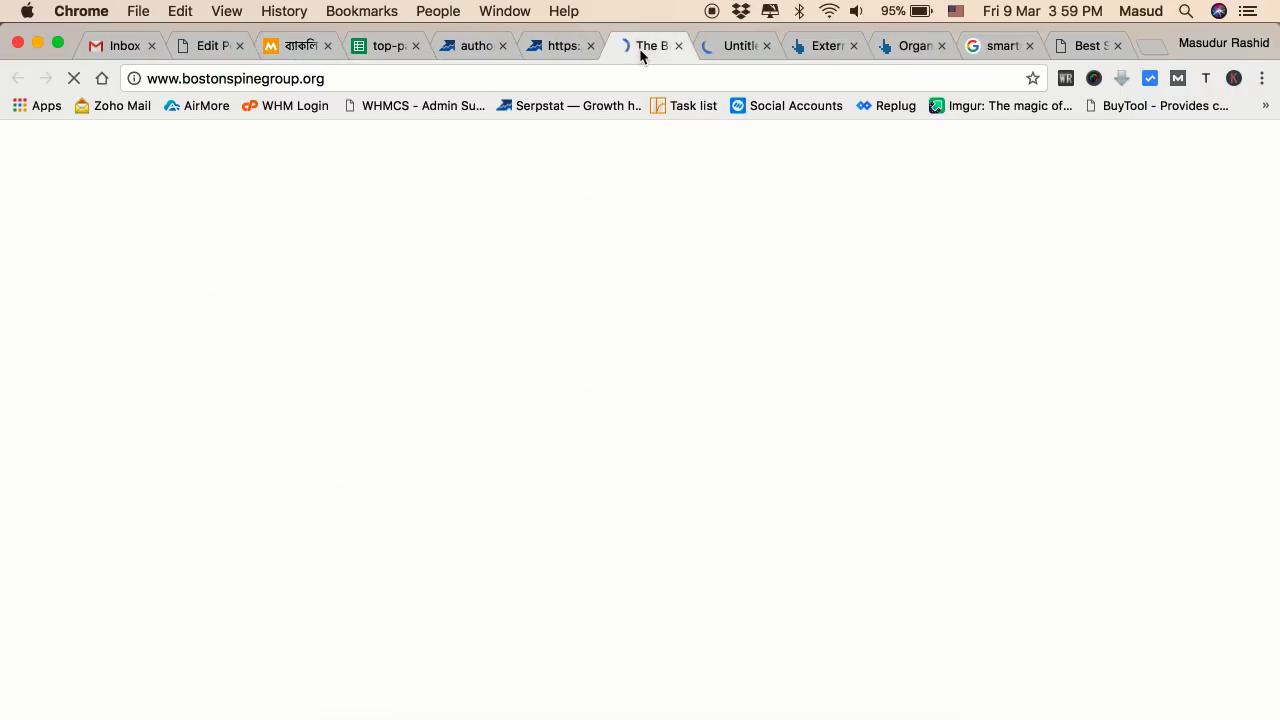
click(312, 48)
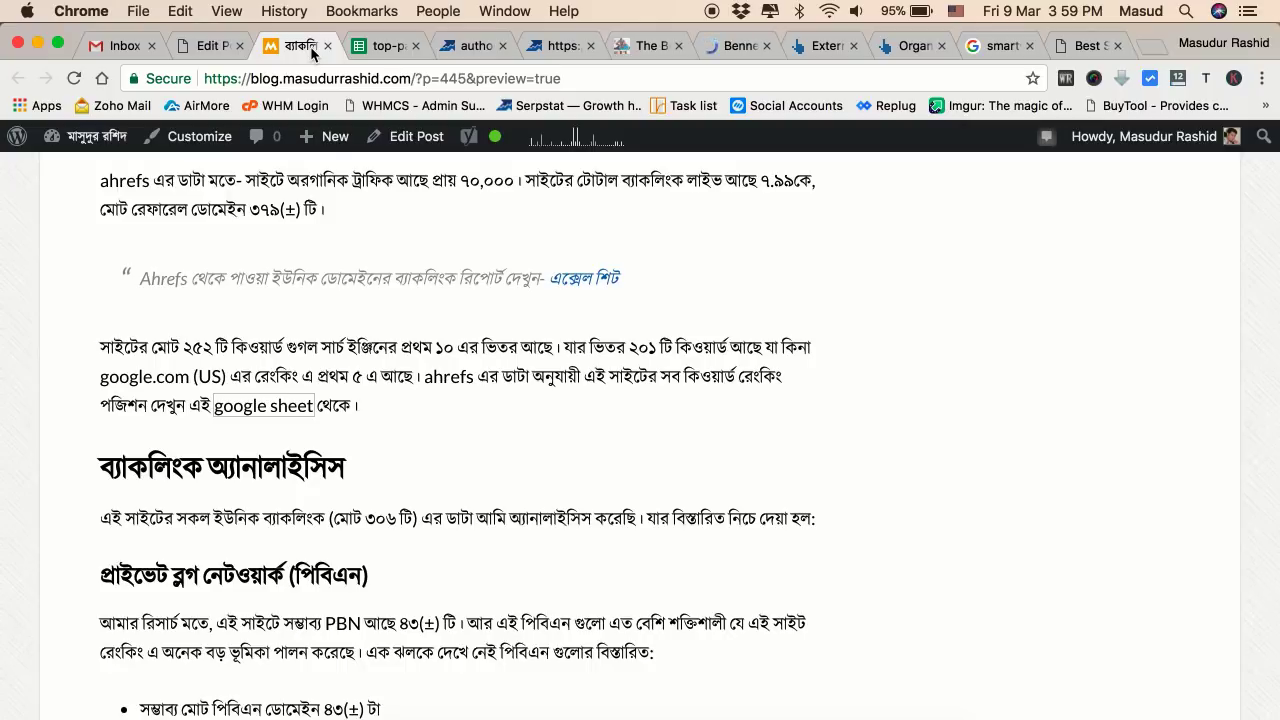
scroll(405, 320, down, 10)
scroll(405, 320, up, 3)
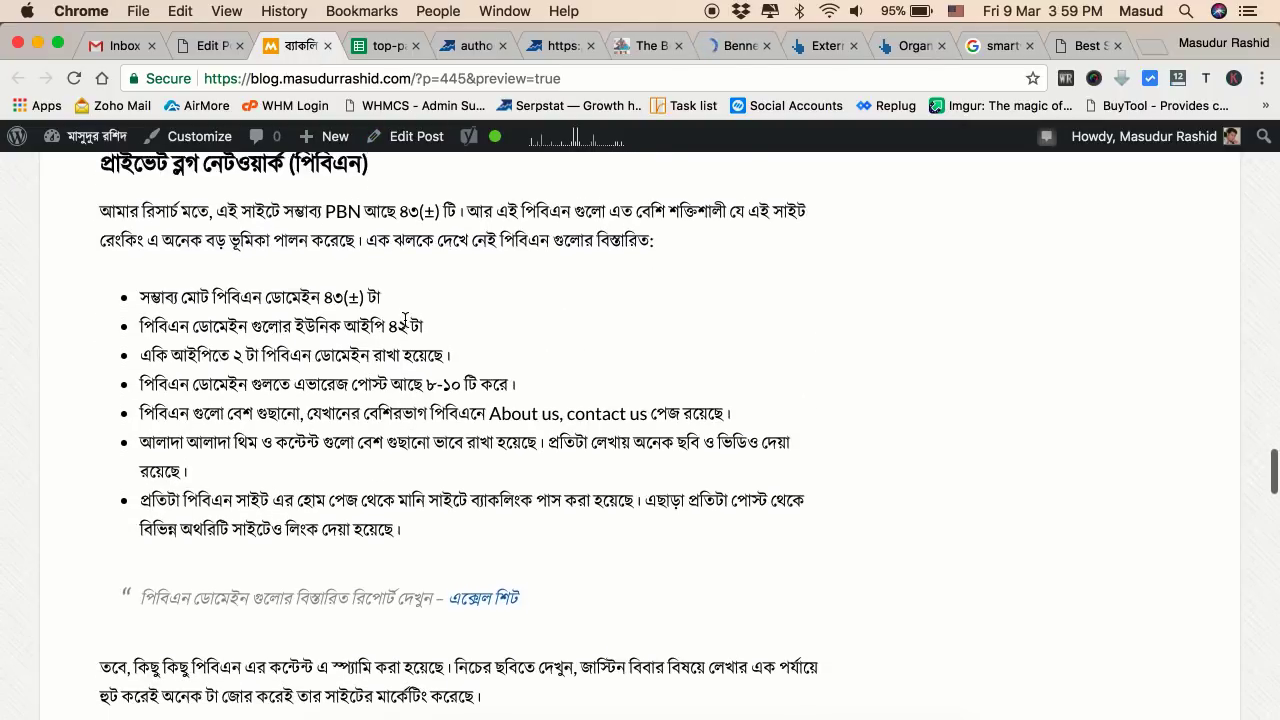
scroll(405, 320, down, 2)
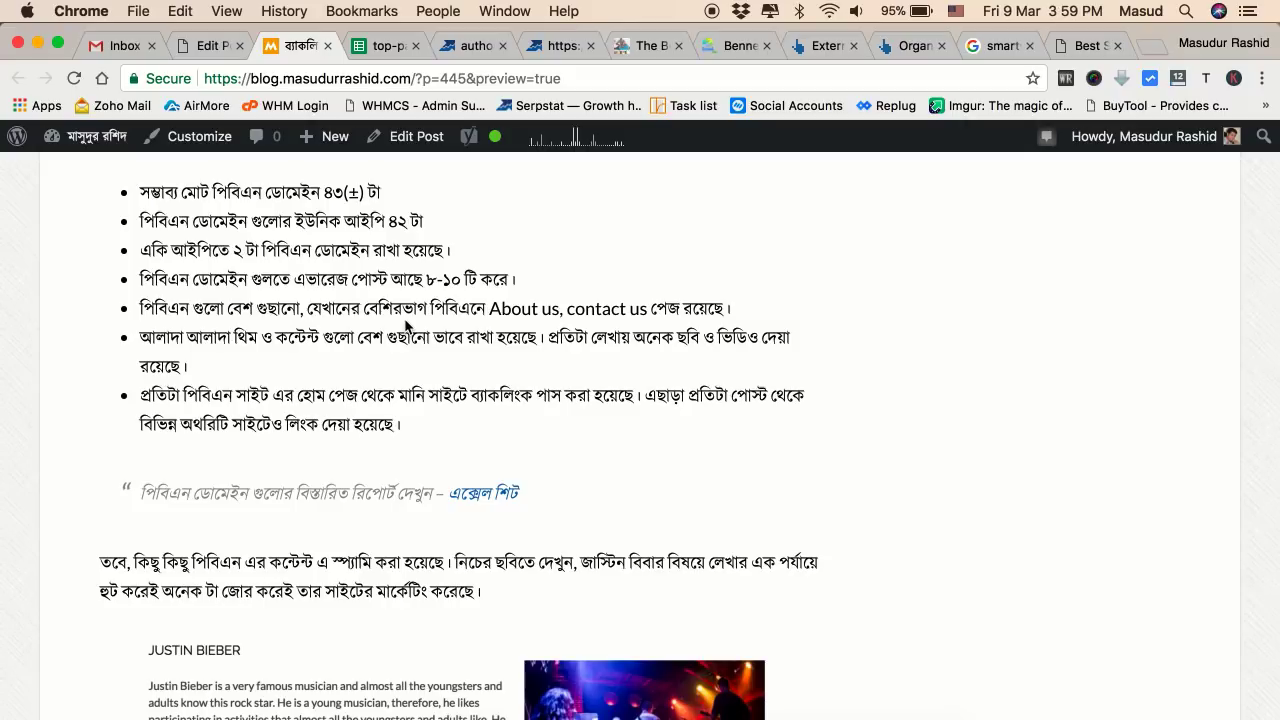
scroll(405, 320, down, 2)
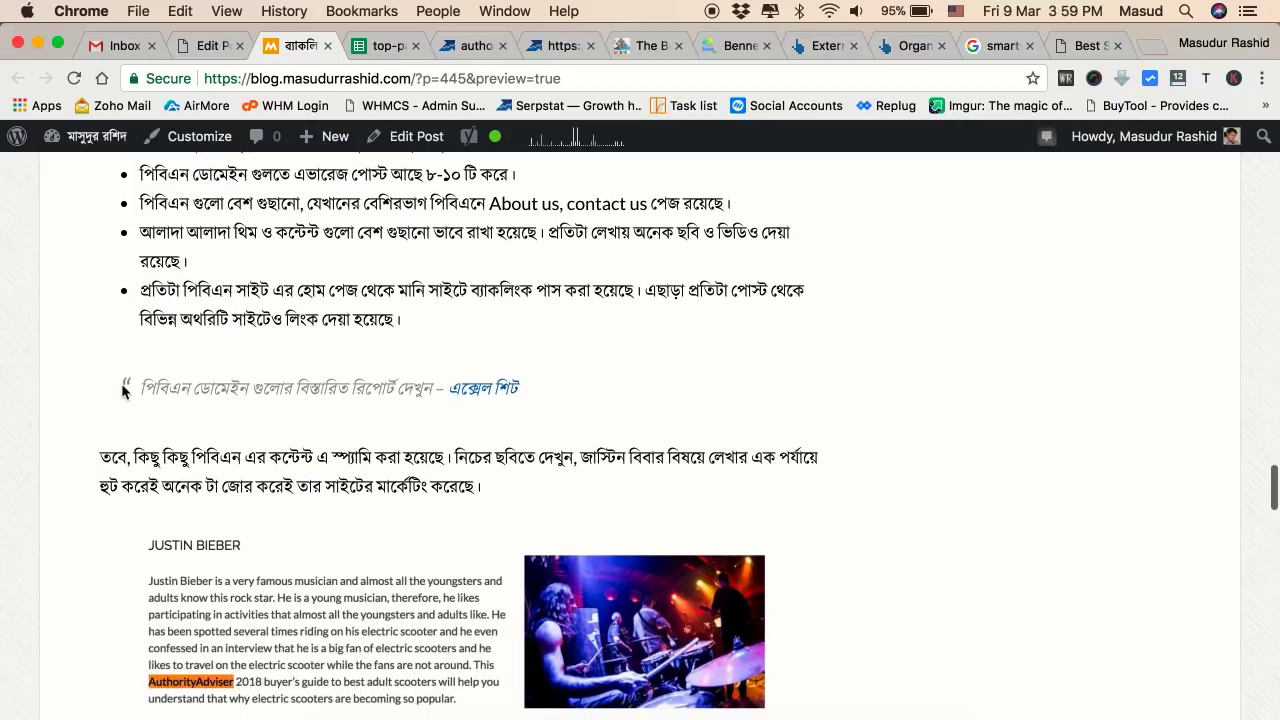
super+click(495, 395)
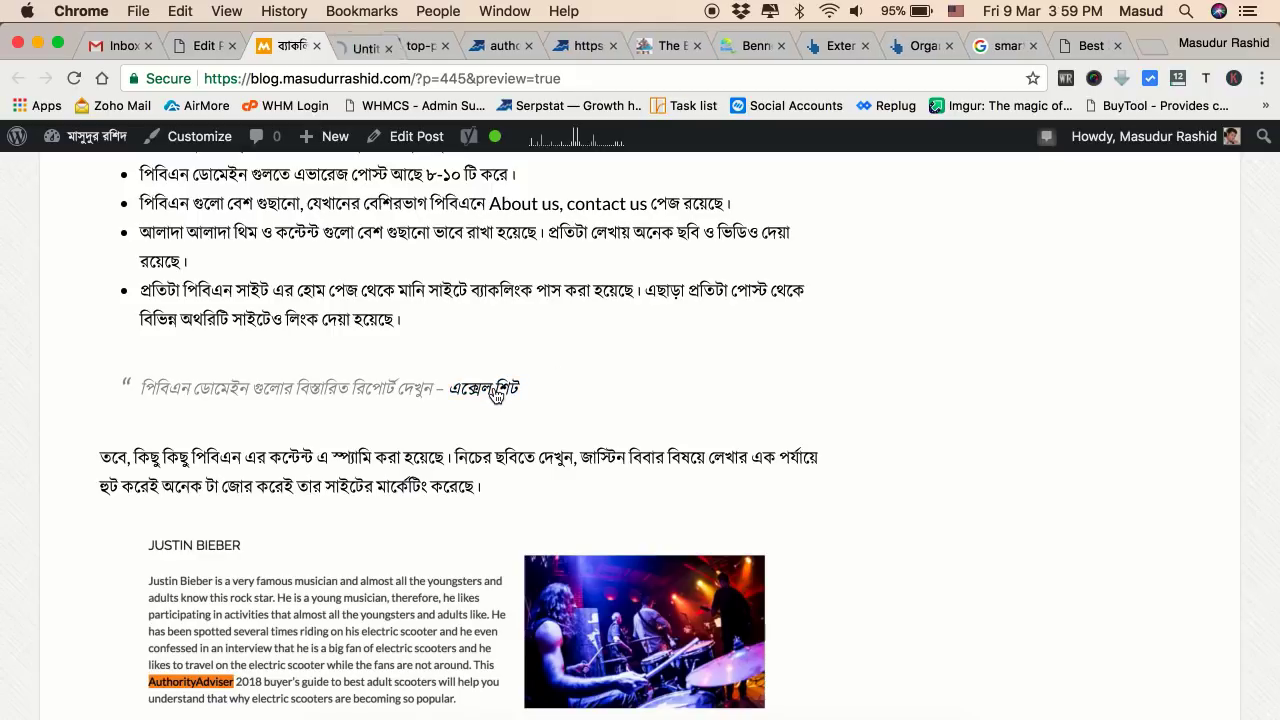
Open the sheet linked in the post's guest post section in a new tab and place the PBN sheet's tab after it.
scroll(414, 380, down, 10)
scroll(392, 390, down, 1)
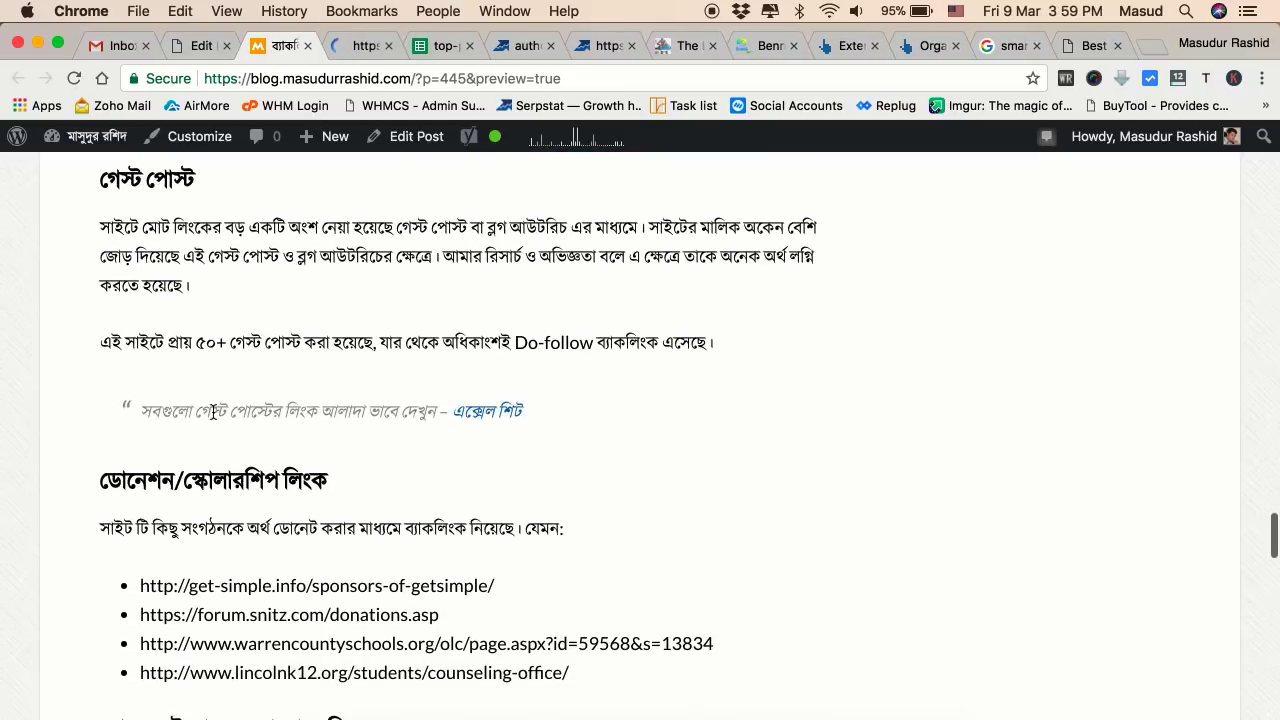
super+click(510, 415)
click(388, 46)
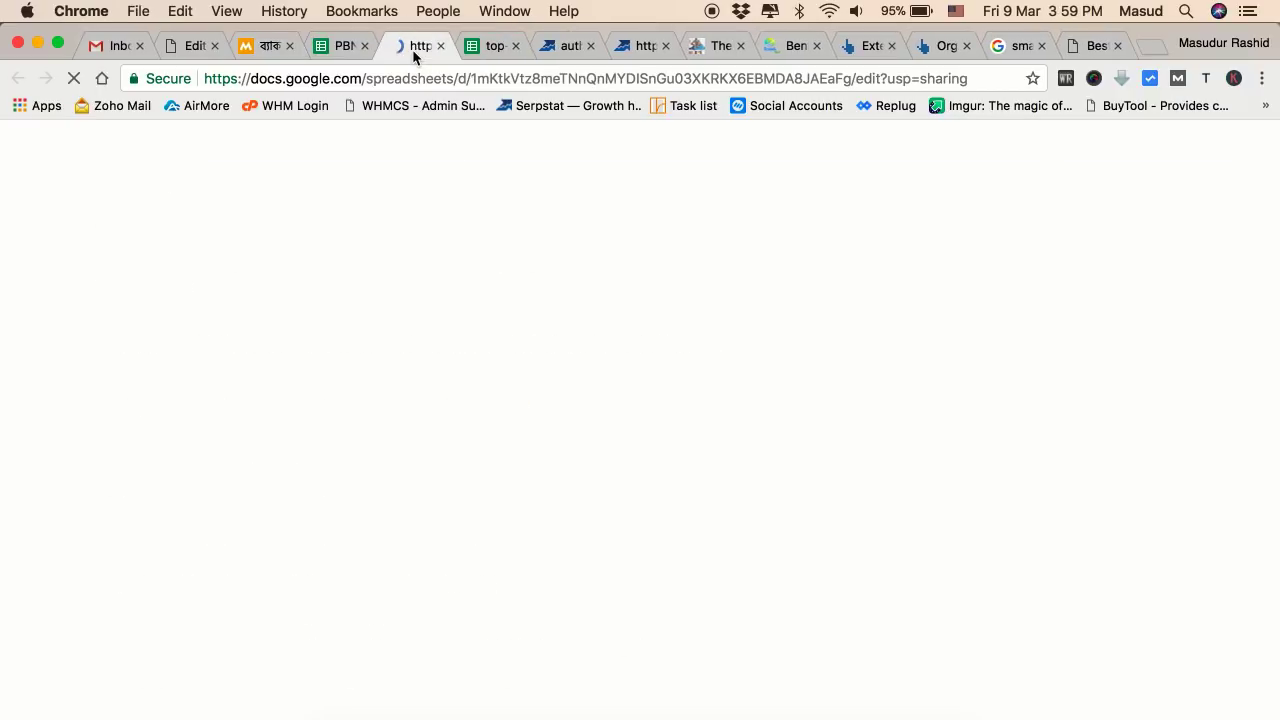
click(337, 48)
drag(337, 48, 410, 50)
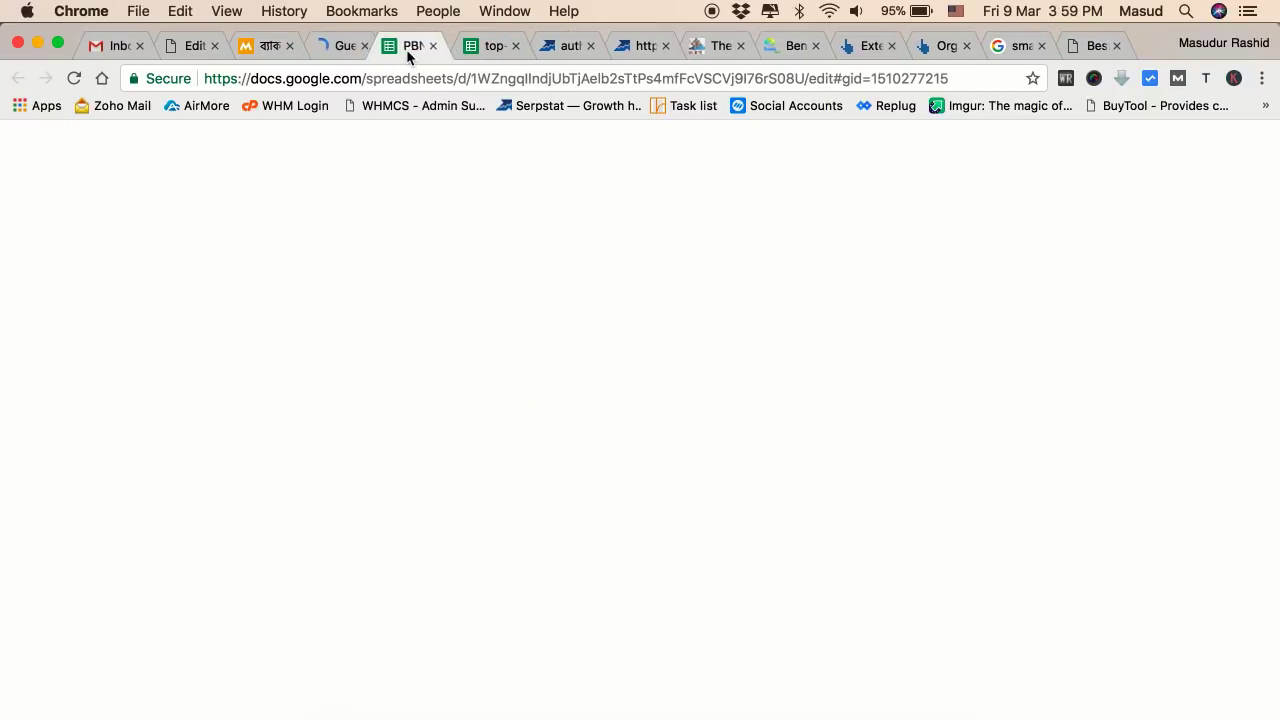
Glance over the top-pages sheet's traffic, URL, top keyword and position columns.
click(492, 47)
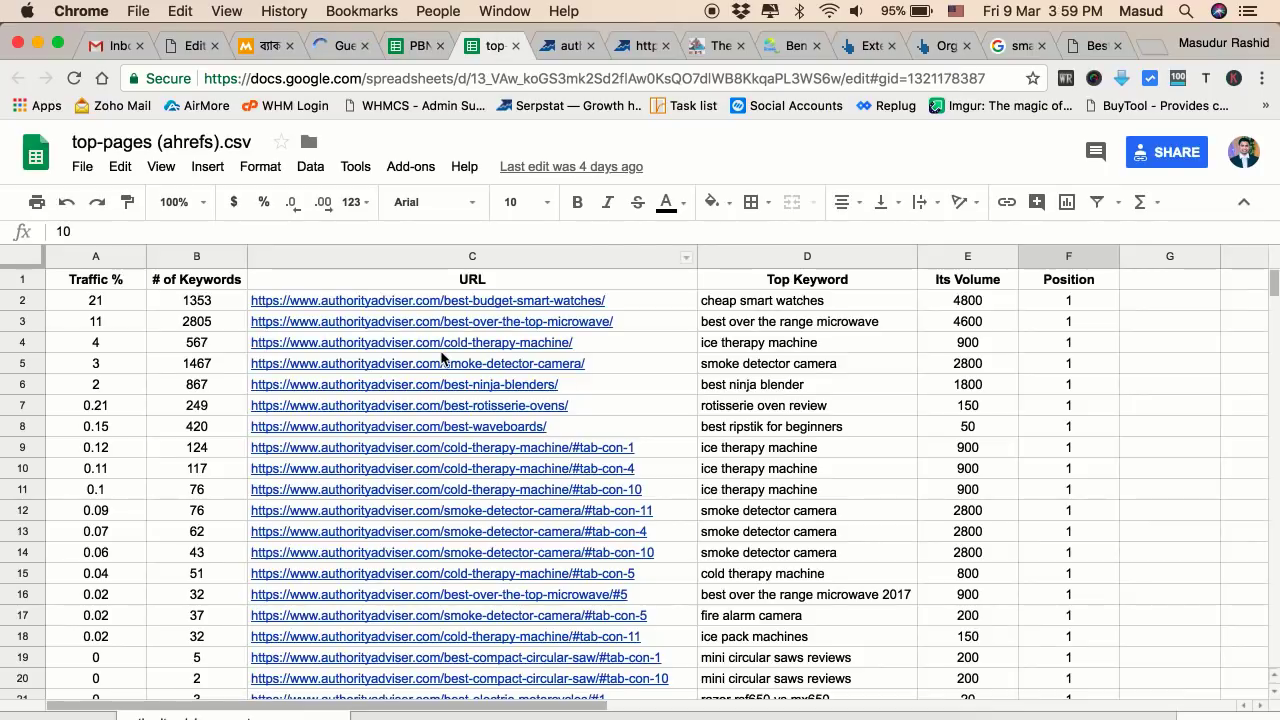
scroll(443, 357, down, 2)
scroll(443, 357, up, 2)
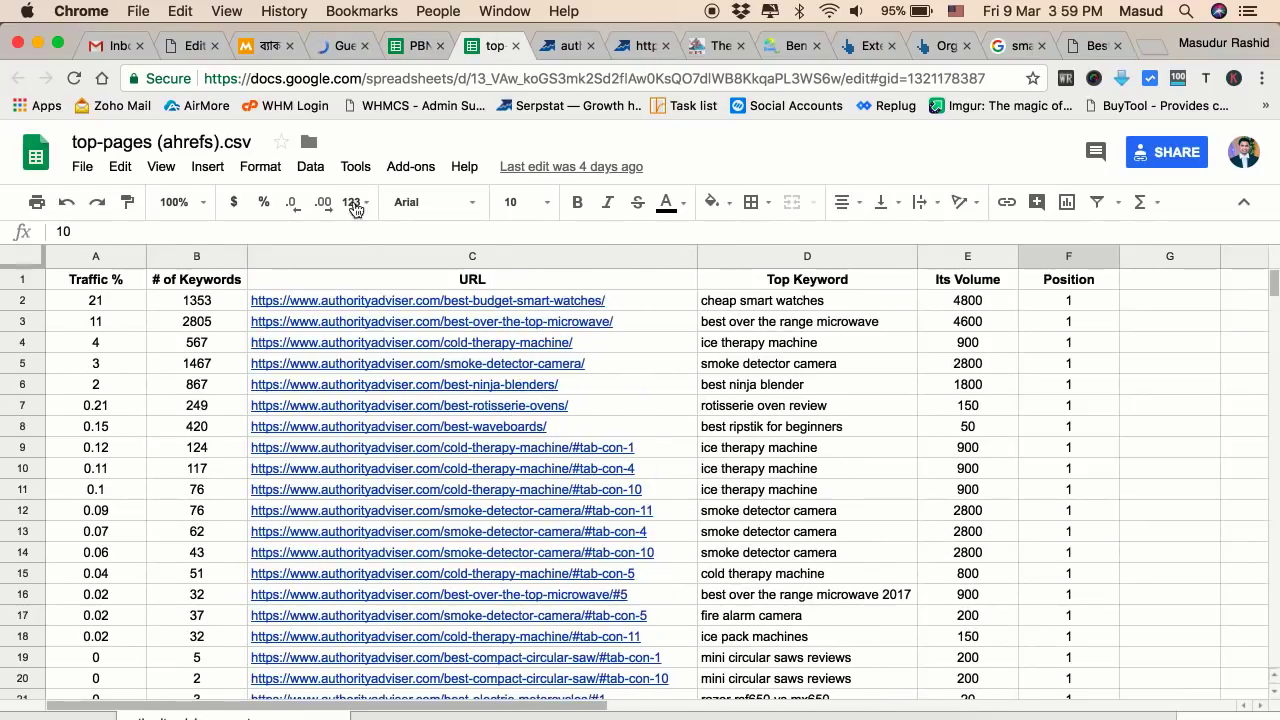
Open the total backlinks sheet linked in the post's blog comment section and review its source URLs, anchors, targets and link types.
click(272, 45)
scroll(551, 384, down, 5)
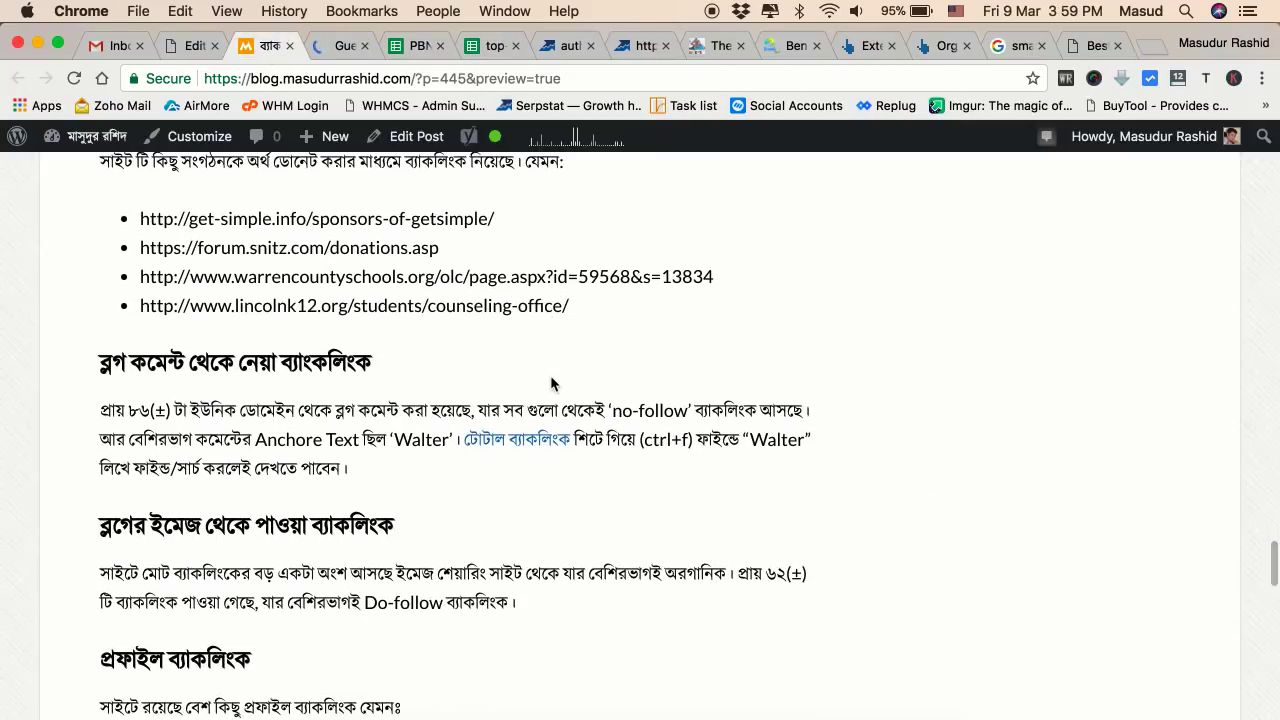
super+click(530, 446)
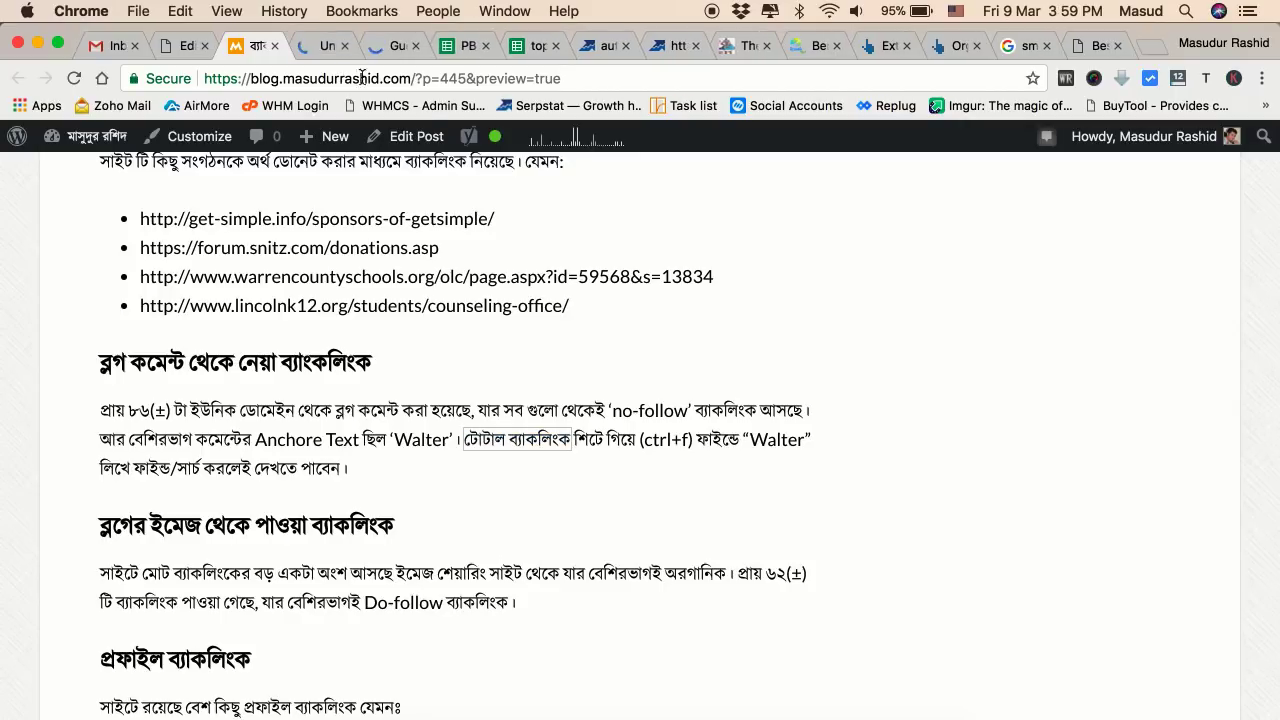
click(321, 52)
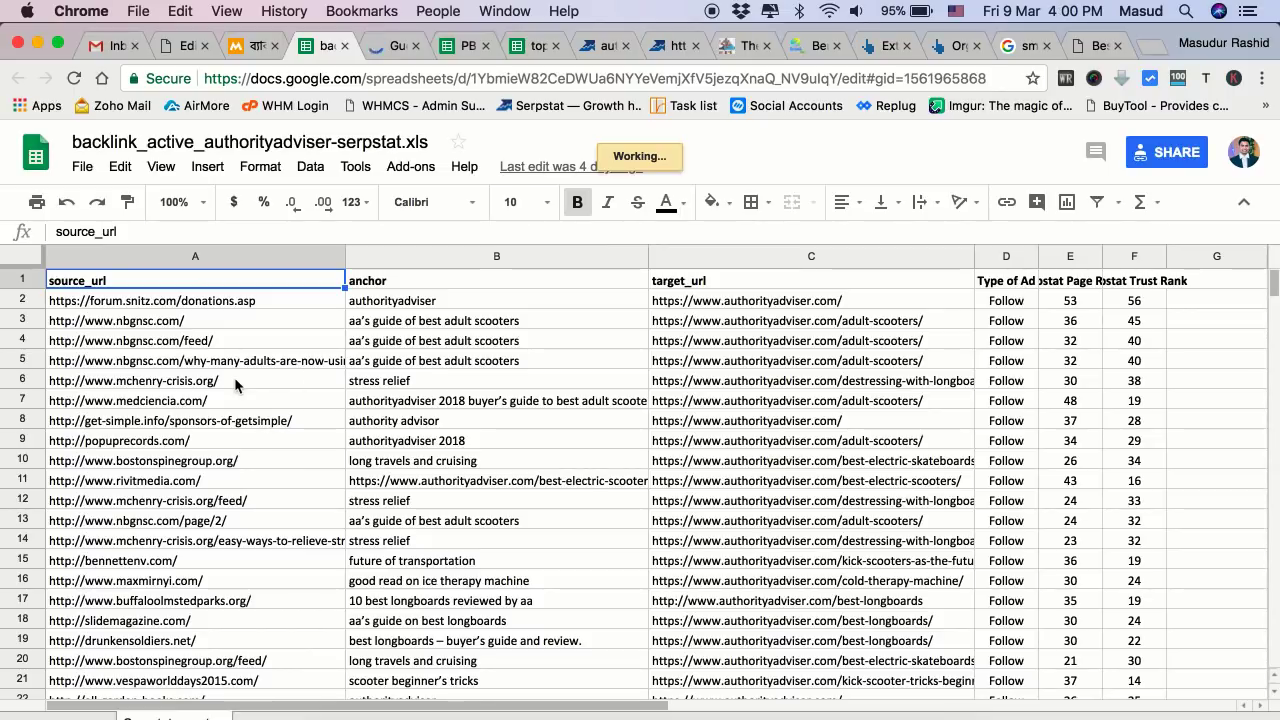
scroll(234, 377, down, 4)
scroll(237, 385, down, 20)
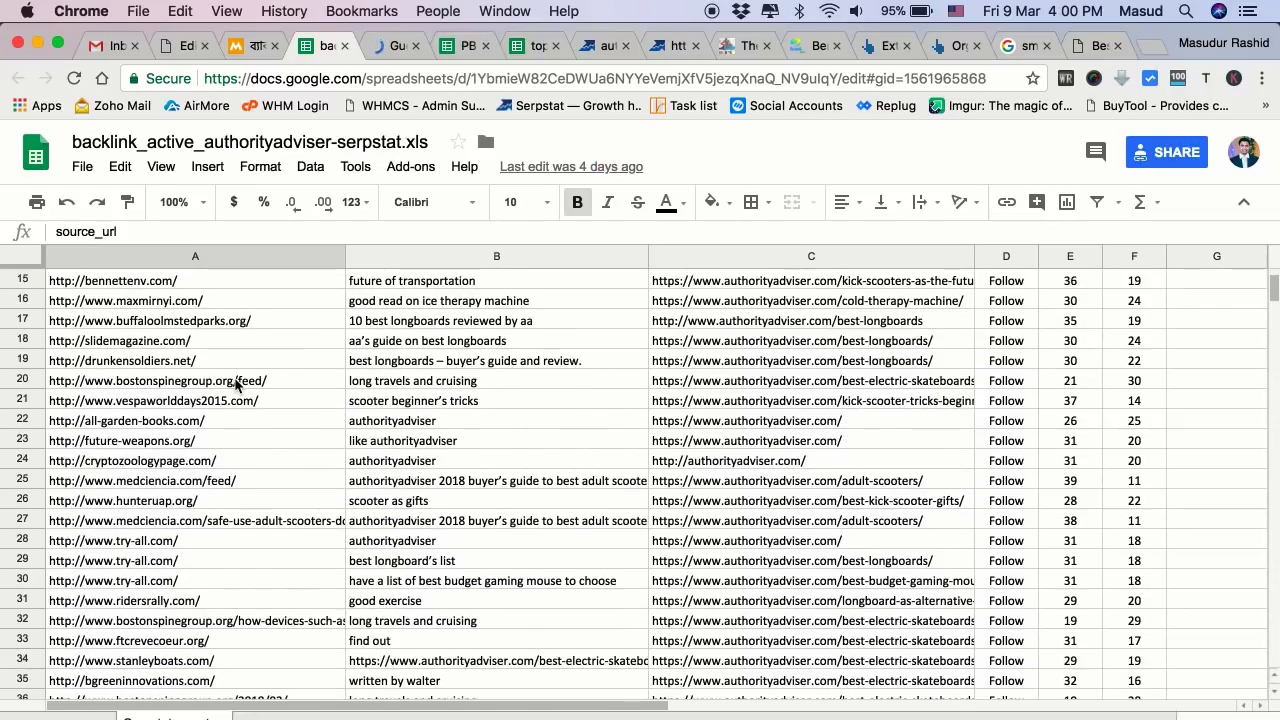
scroll(234, 383, down, 20)
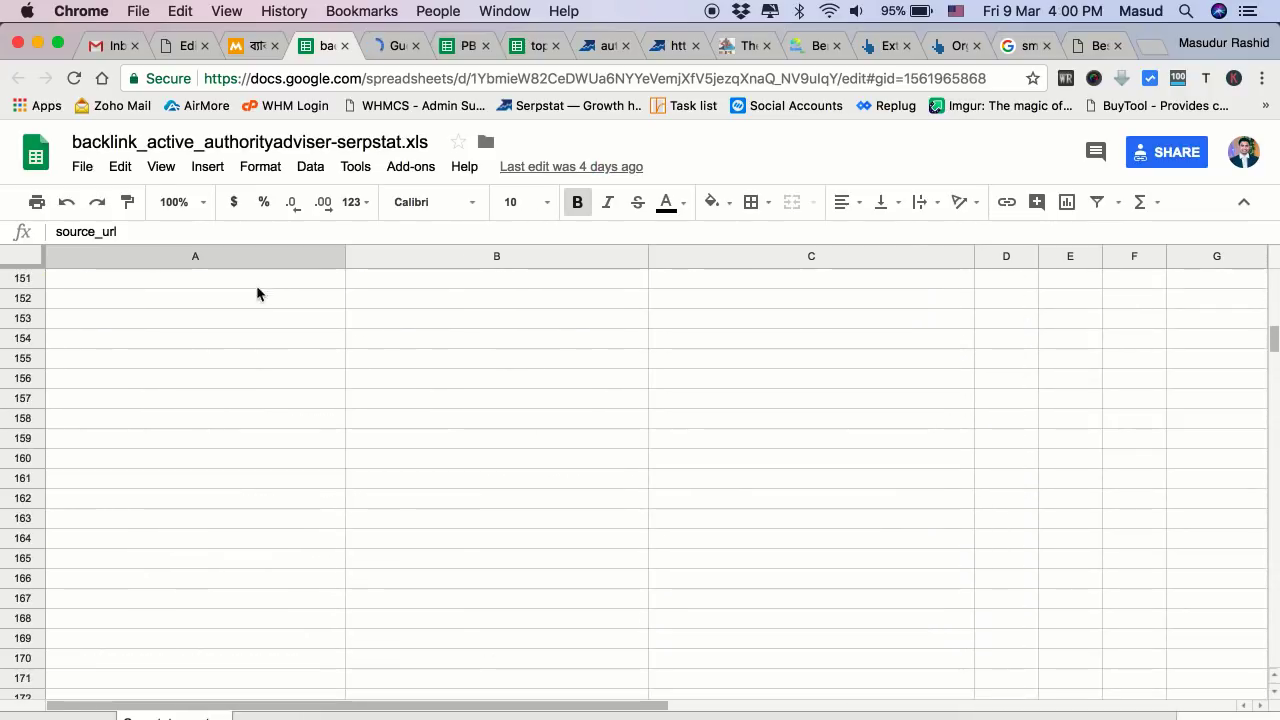
Check the last filled rows of the total backlinks sheet and close its tab.
scroll(157, 351, up, 15)
scroll(155, 350, up, 16)
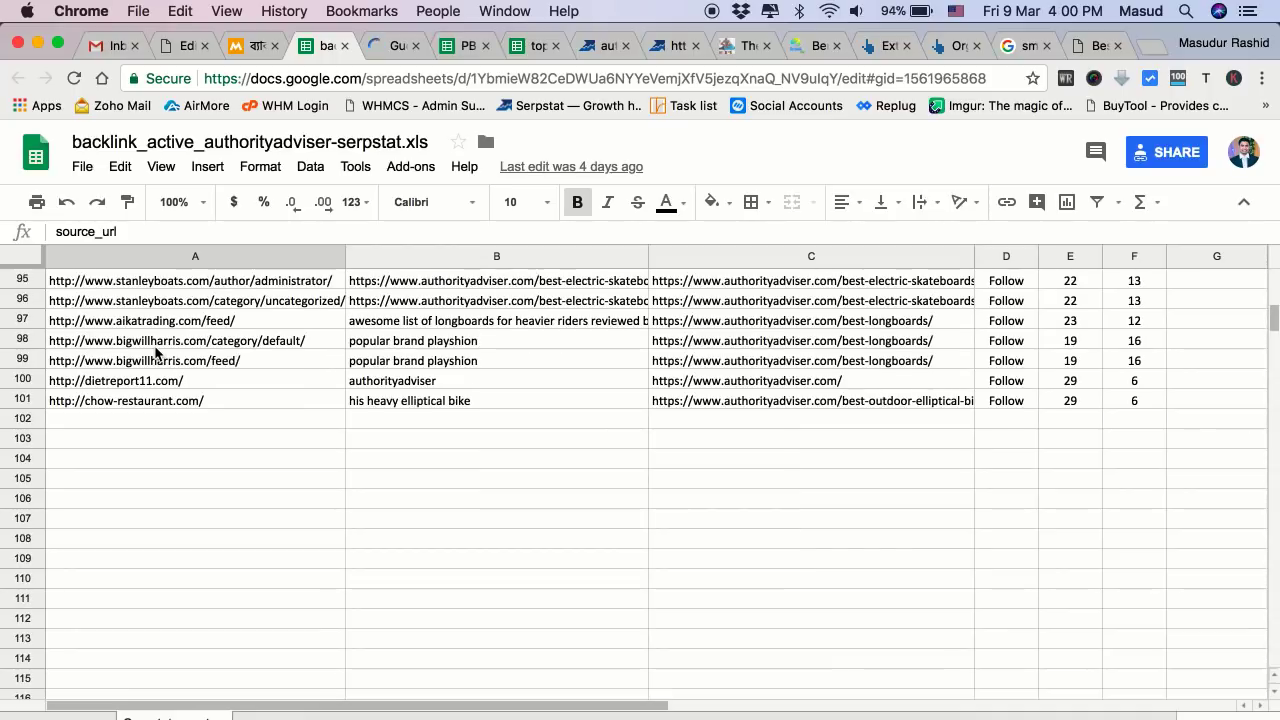
scroll(155, 350, up, 5)
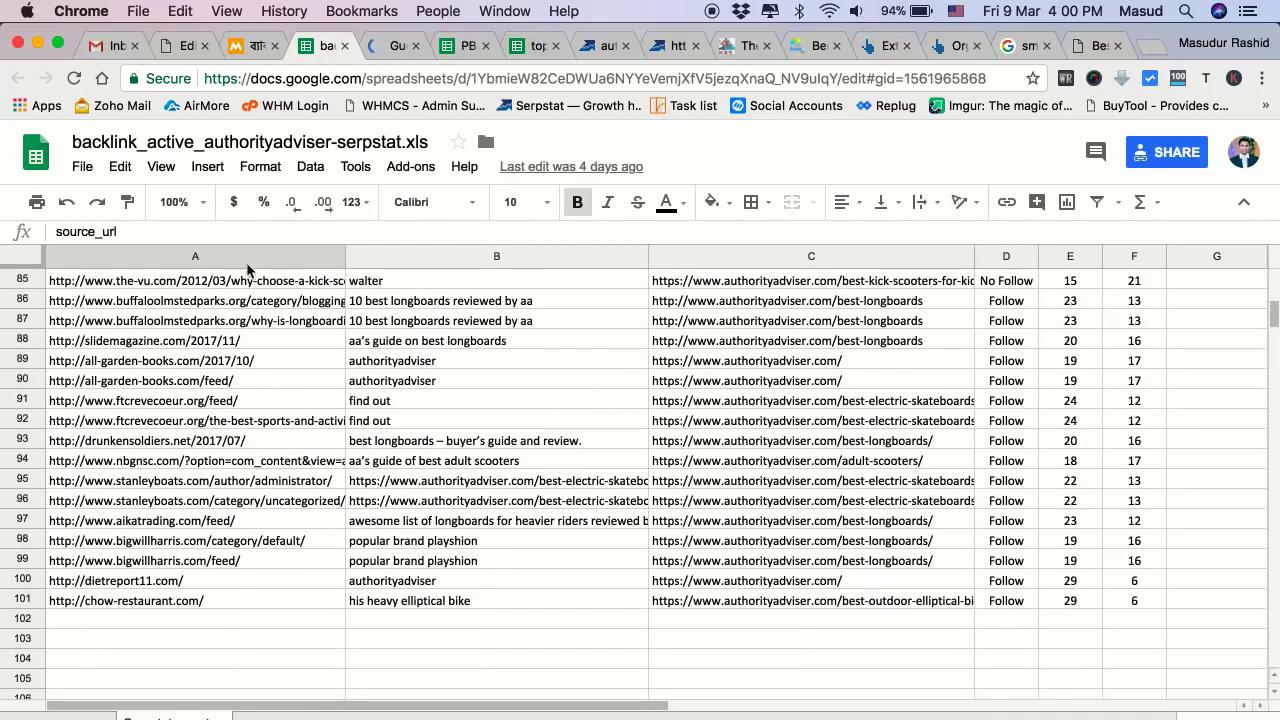
click(344, 46)
Find the Ahrefs section of the blog post preview and open its linked unique-domain backlink report sheet in a new tab.
scroll(275, 445, down, 5)
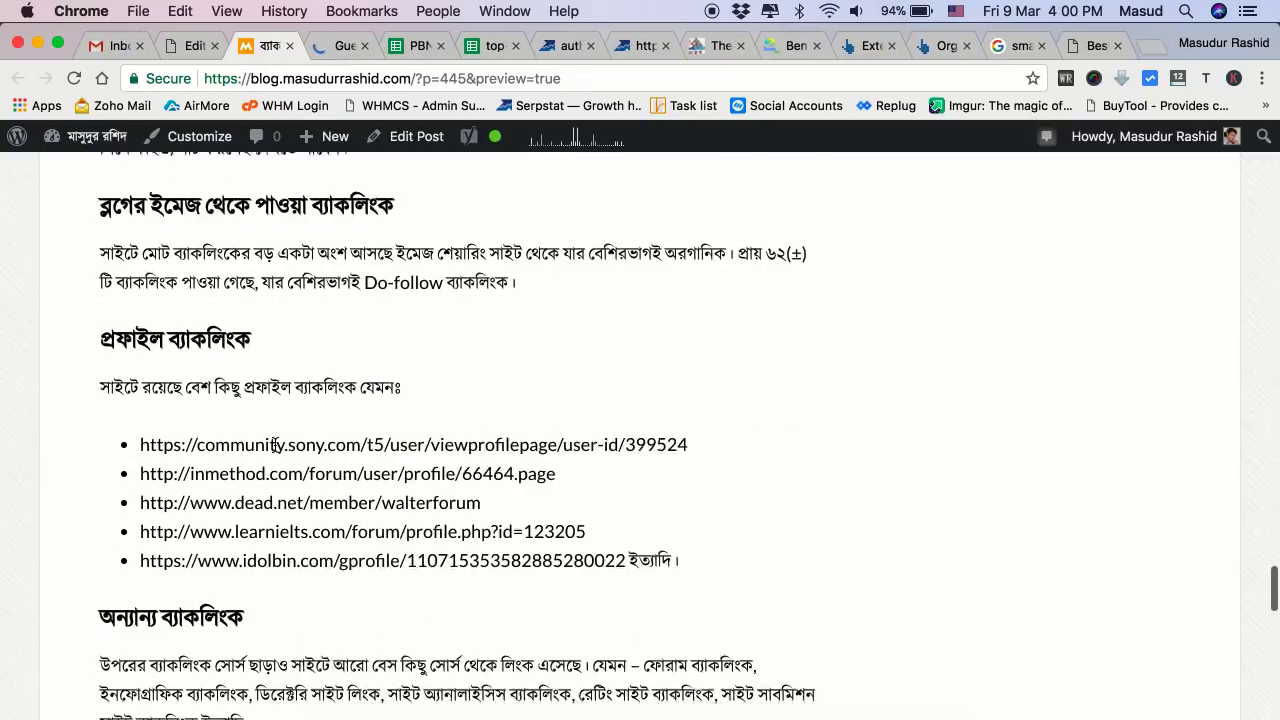
scroll(275, 445, down, 8)
scroll(275, 445, up, 20)
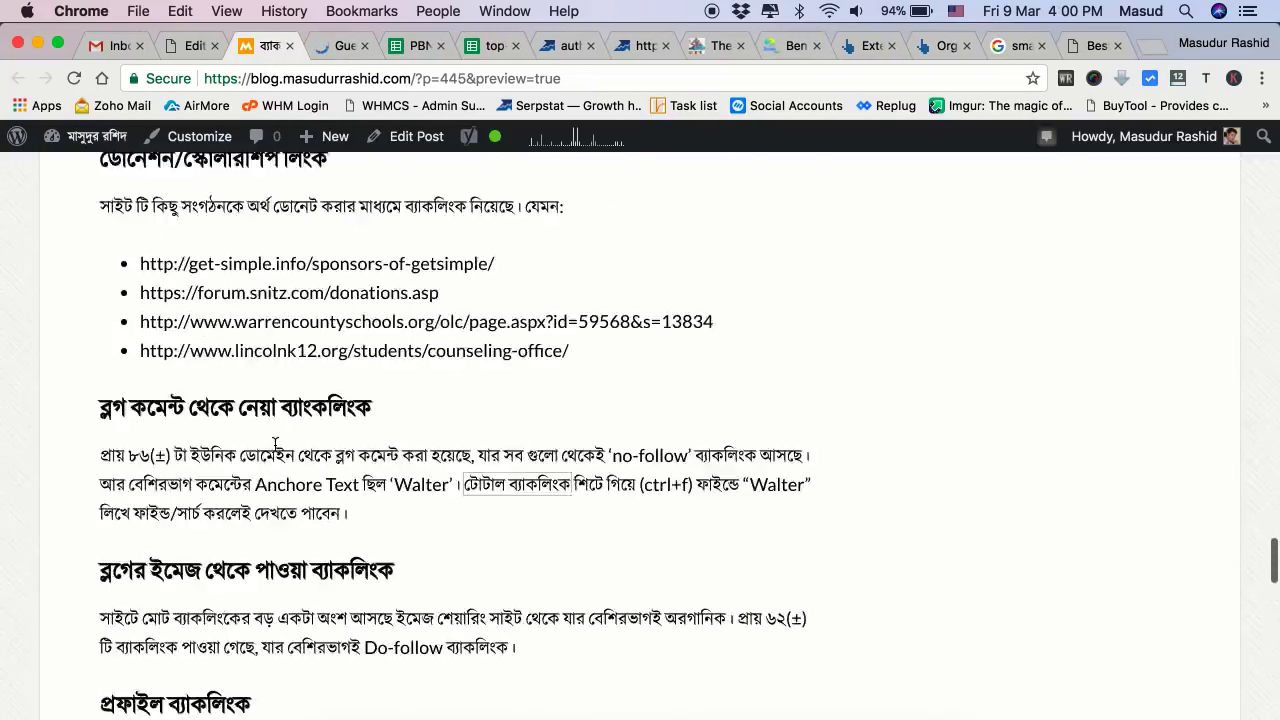
scroll(275, 445, up, 15)
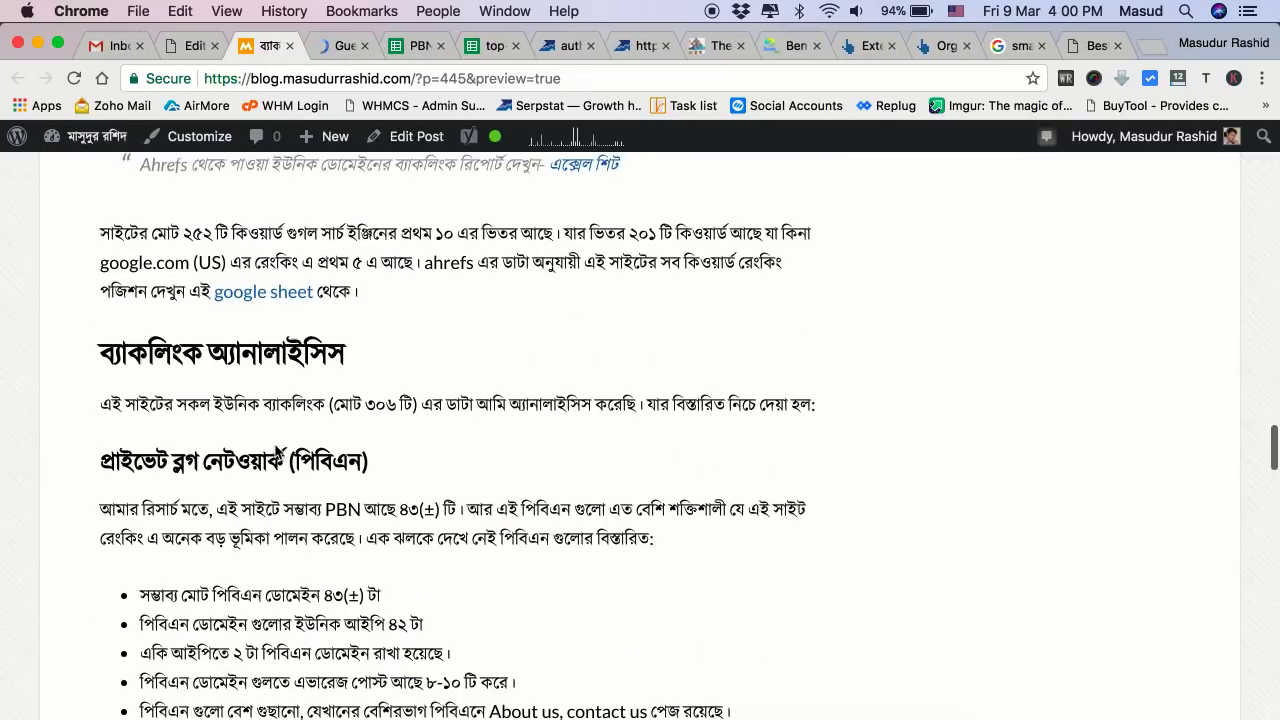
scroll(275, 445, up, 7)
scroll(275, 445, down, 2)
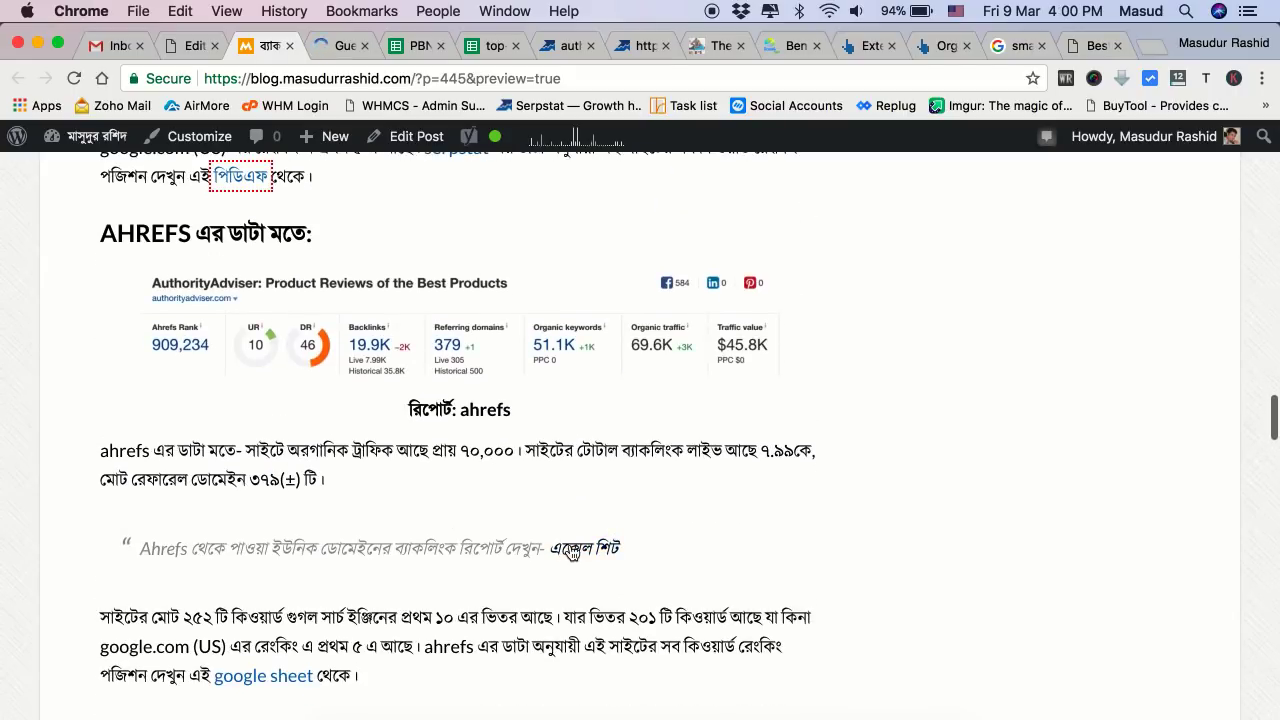
super+click(573, 553)
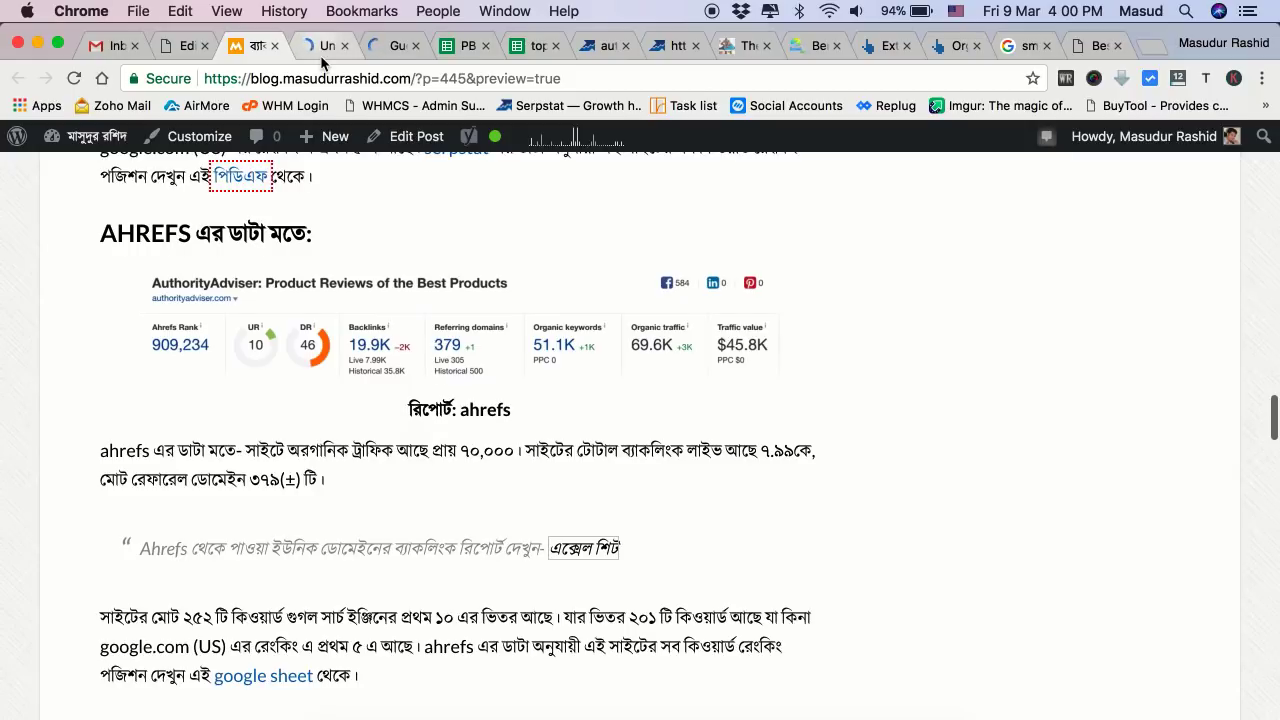
Review the Ahrefs unique backlink sheet's ratings, referring pages, link URLs, anchors and link types down to its last row.
click(324, 52)
click(385, 48)
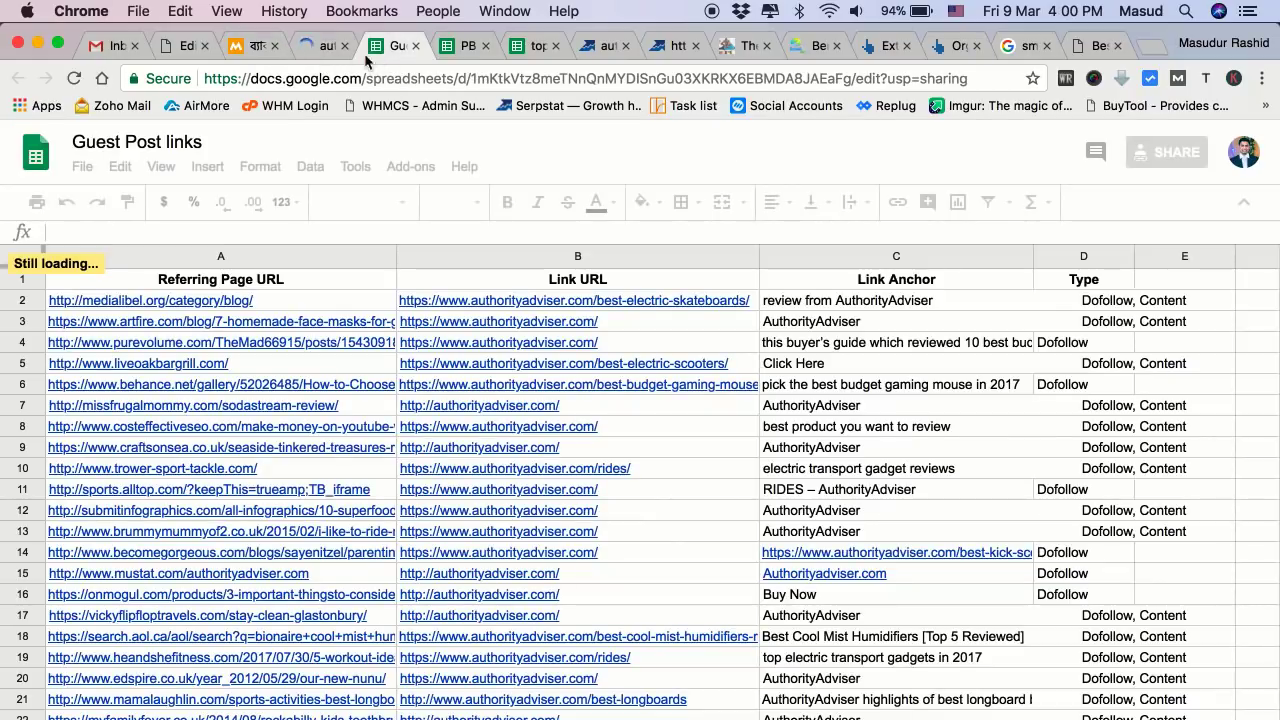
click(325, 57)
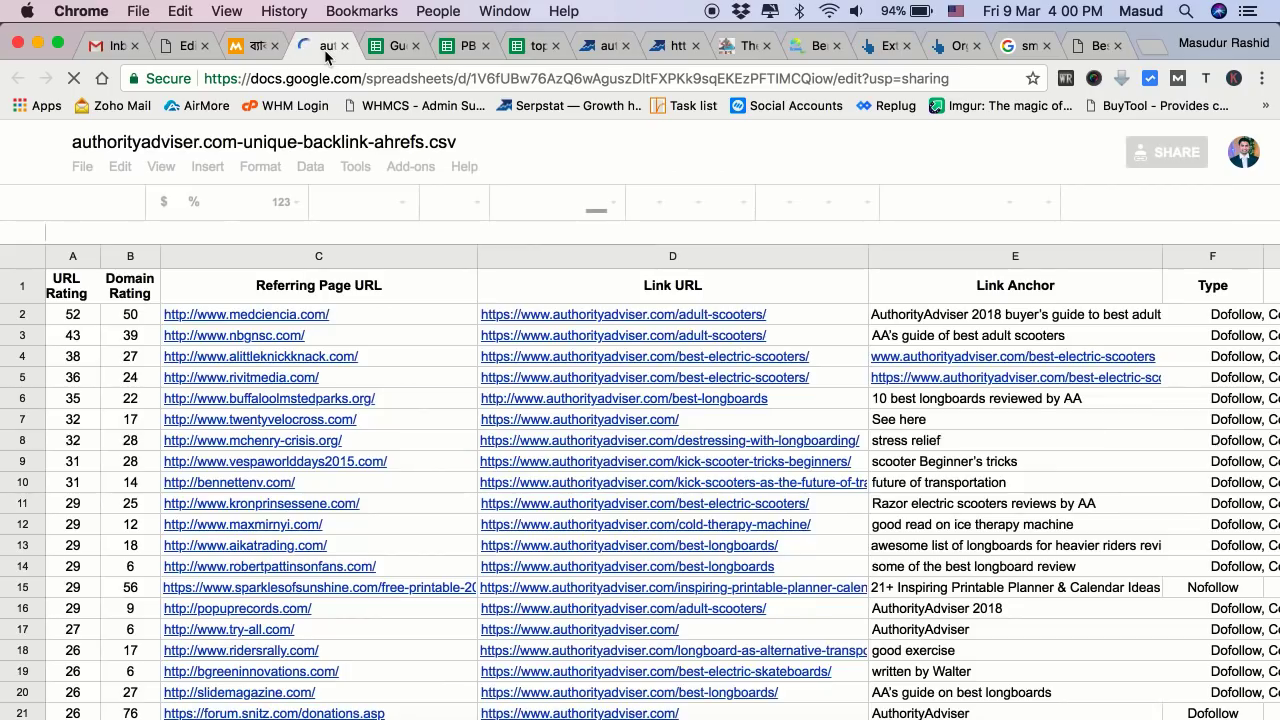
scroll(513, 425, down, 15)
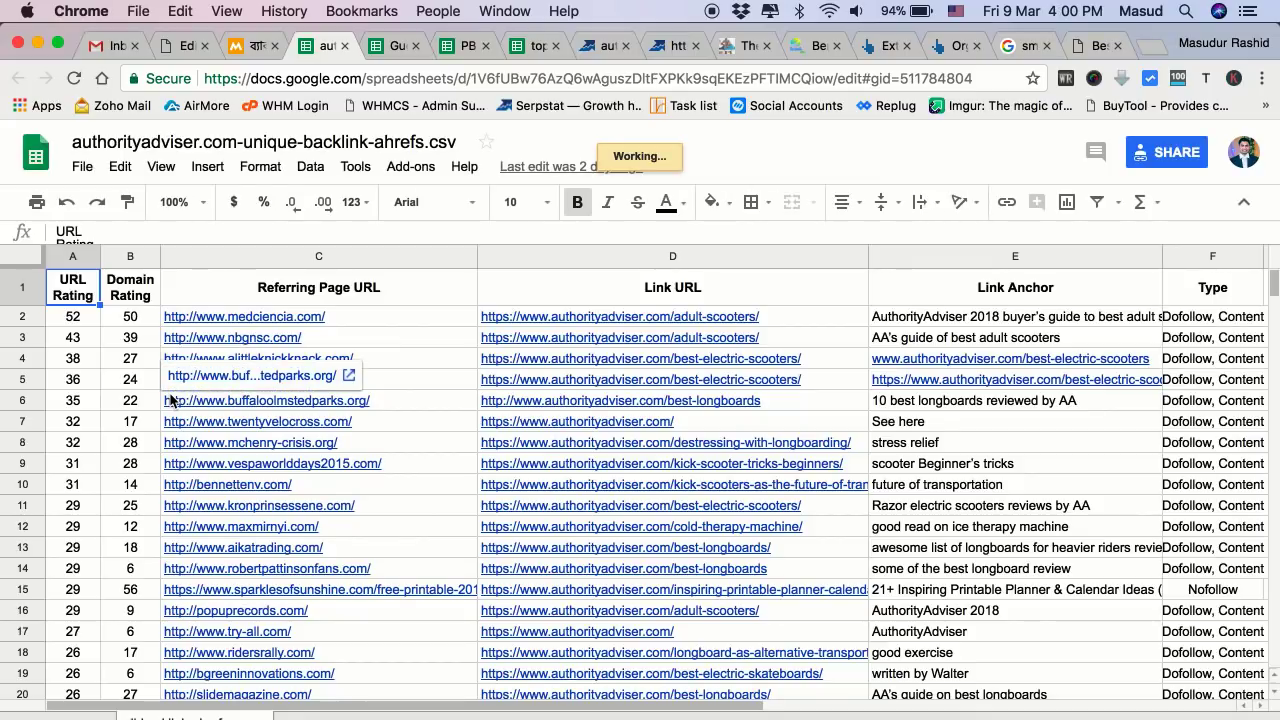
scroll(170, 400, down, 7)
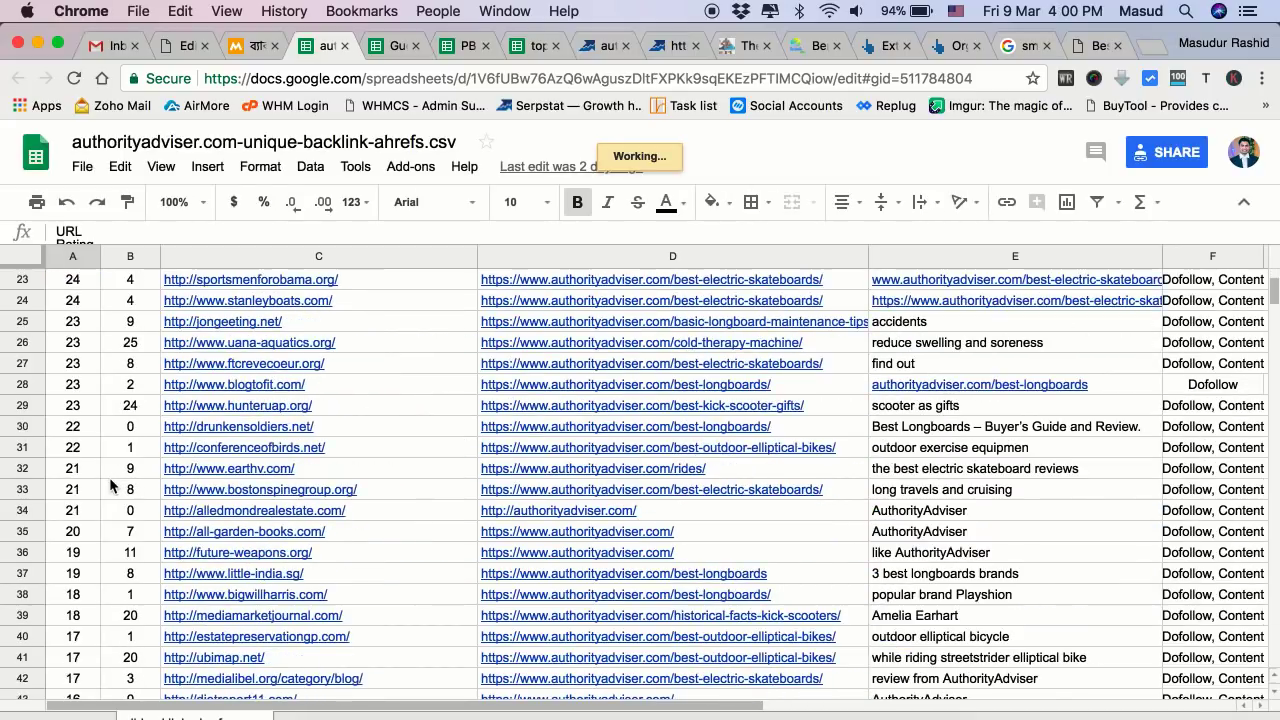
scroll(110, 485, down, 5)
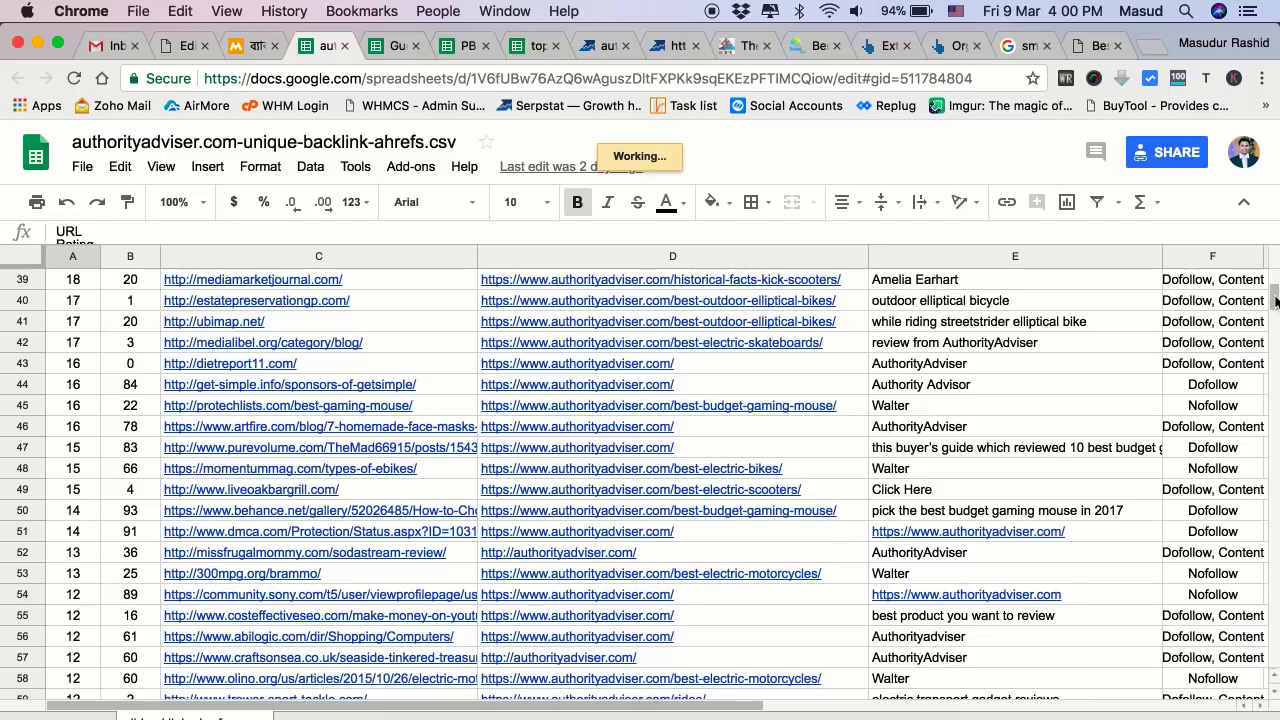
drag(1273, 296, 1268, 400)
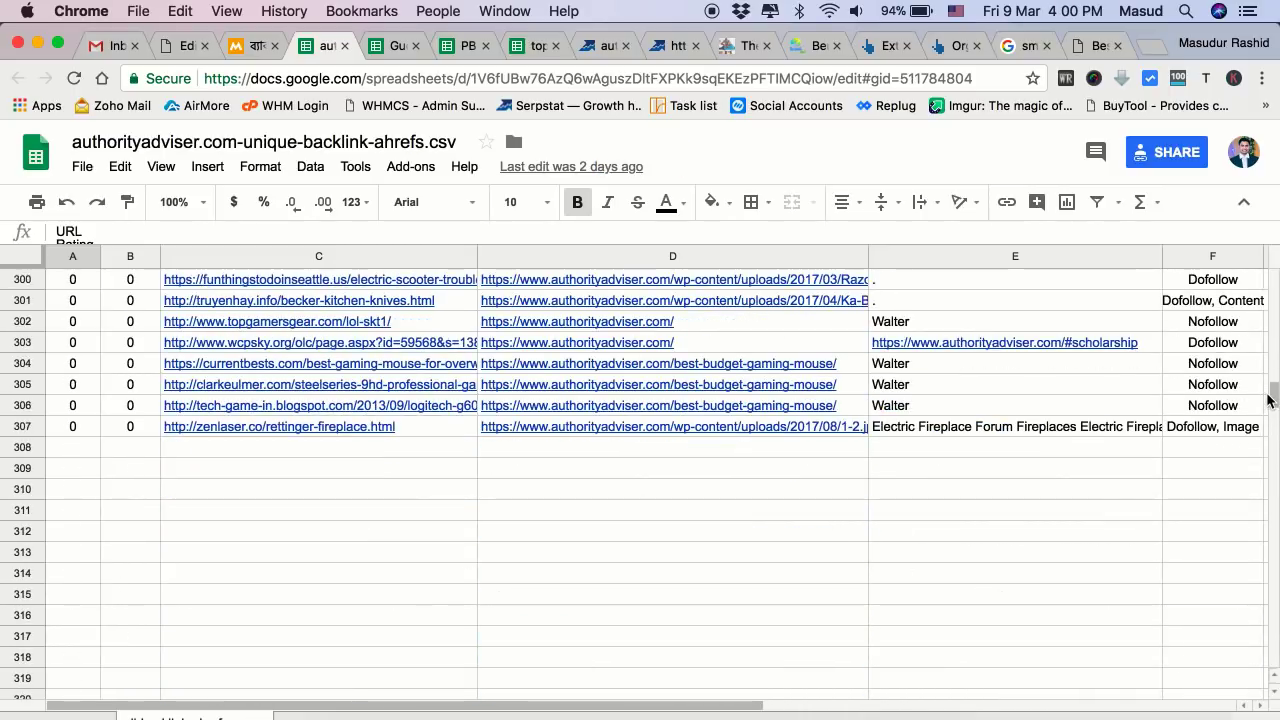
Glance at the guest post links sheet and examine the PBN Domains sheet's sites, domain and page authority, Moz rank and IP addresses.
click(383, 42)
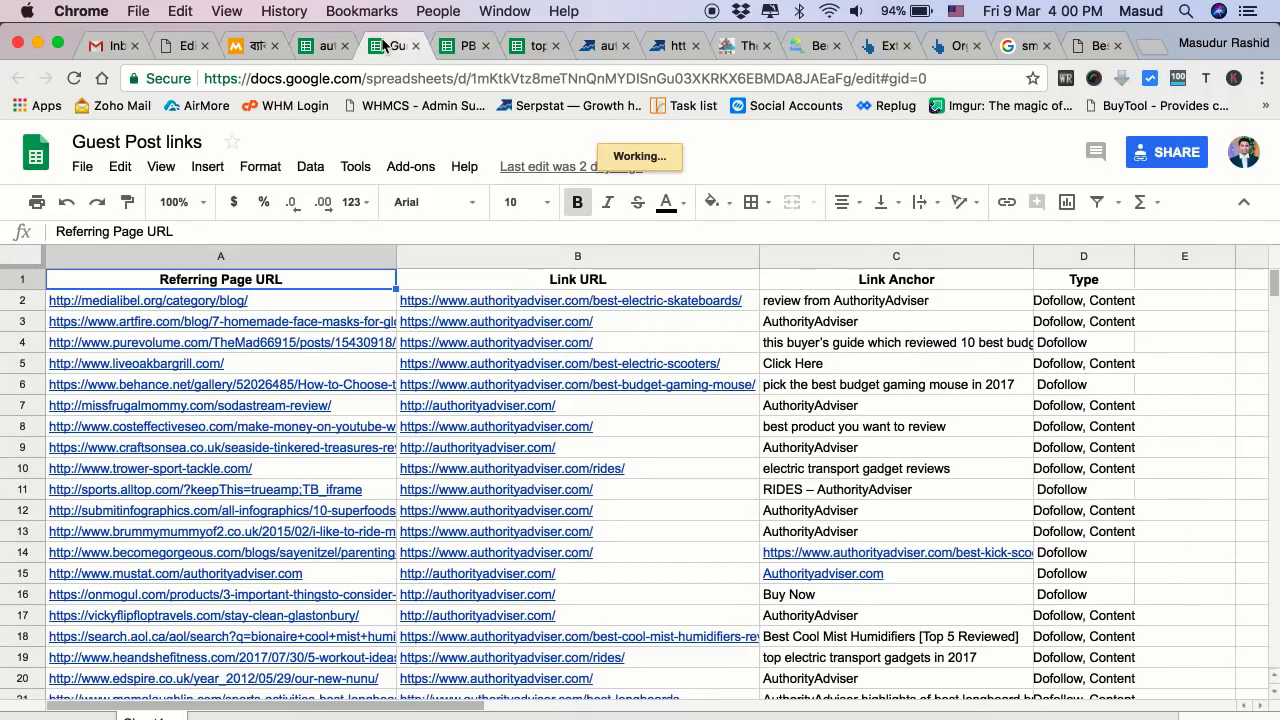
click(457, 50)
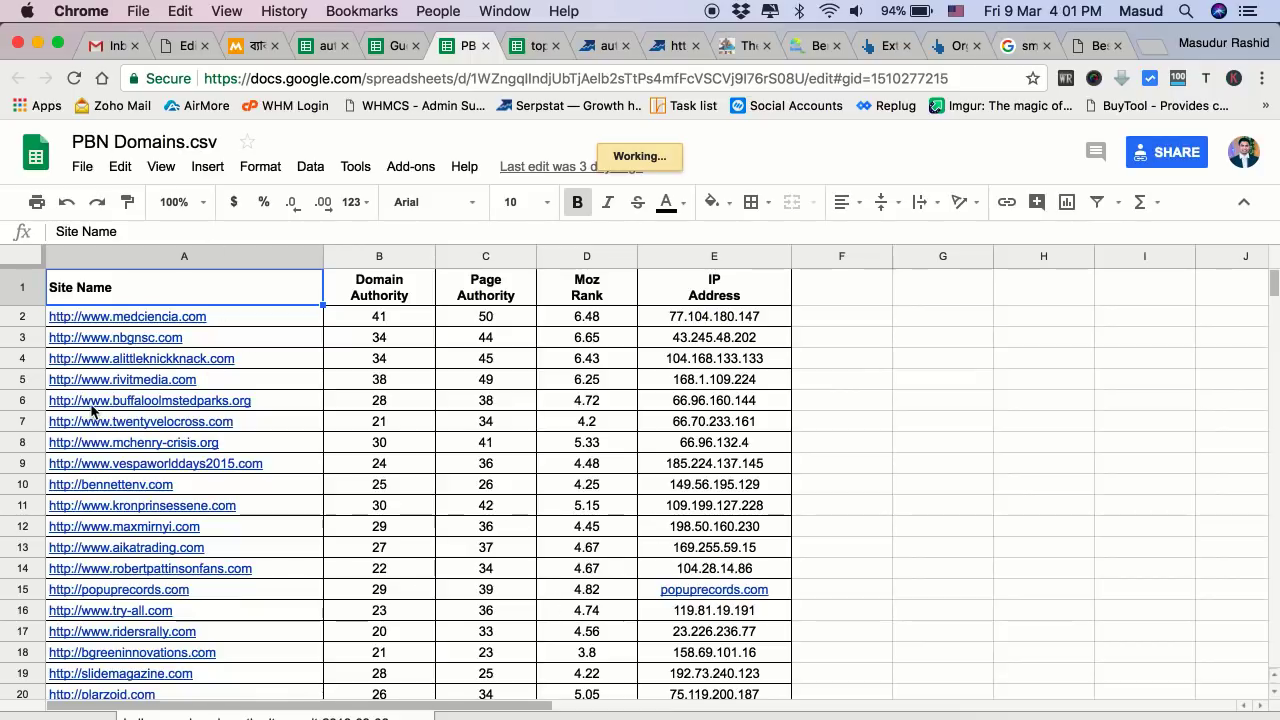
scroll(993, 326, down, 10)
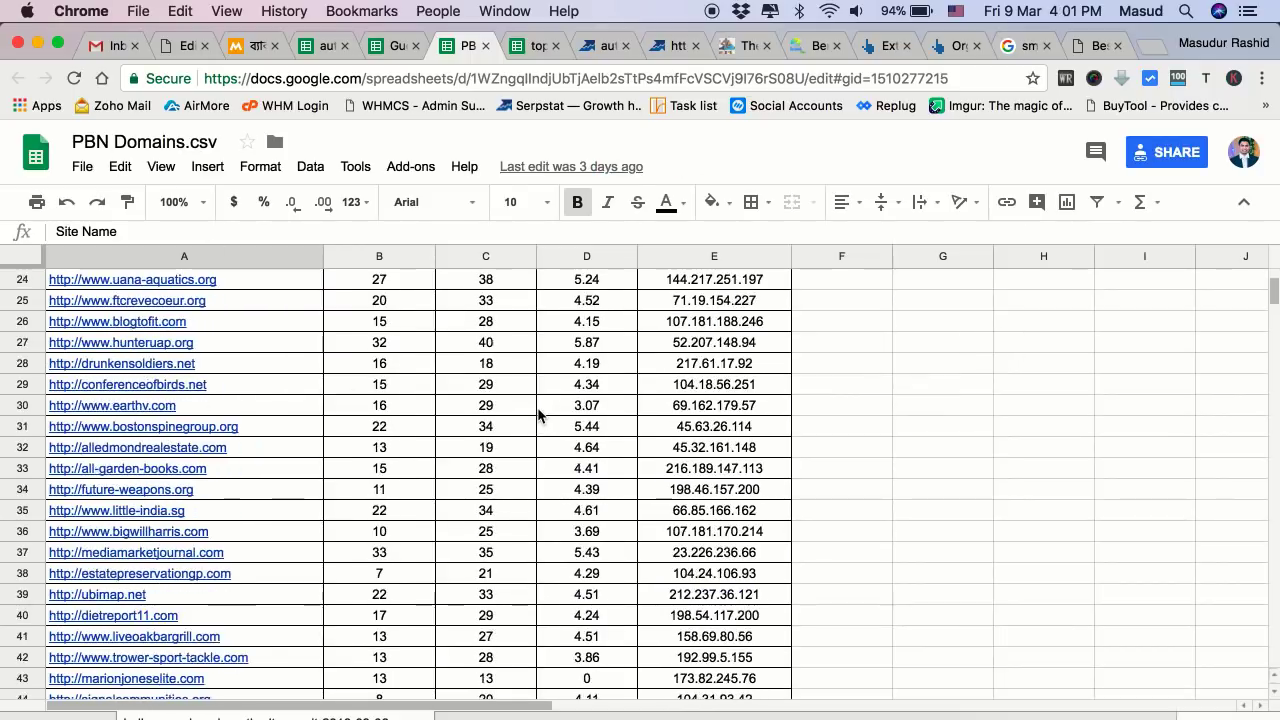
scroll(538, 414, down, 5)
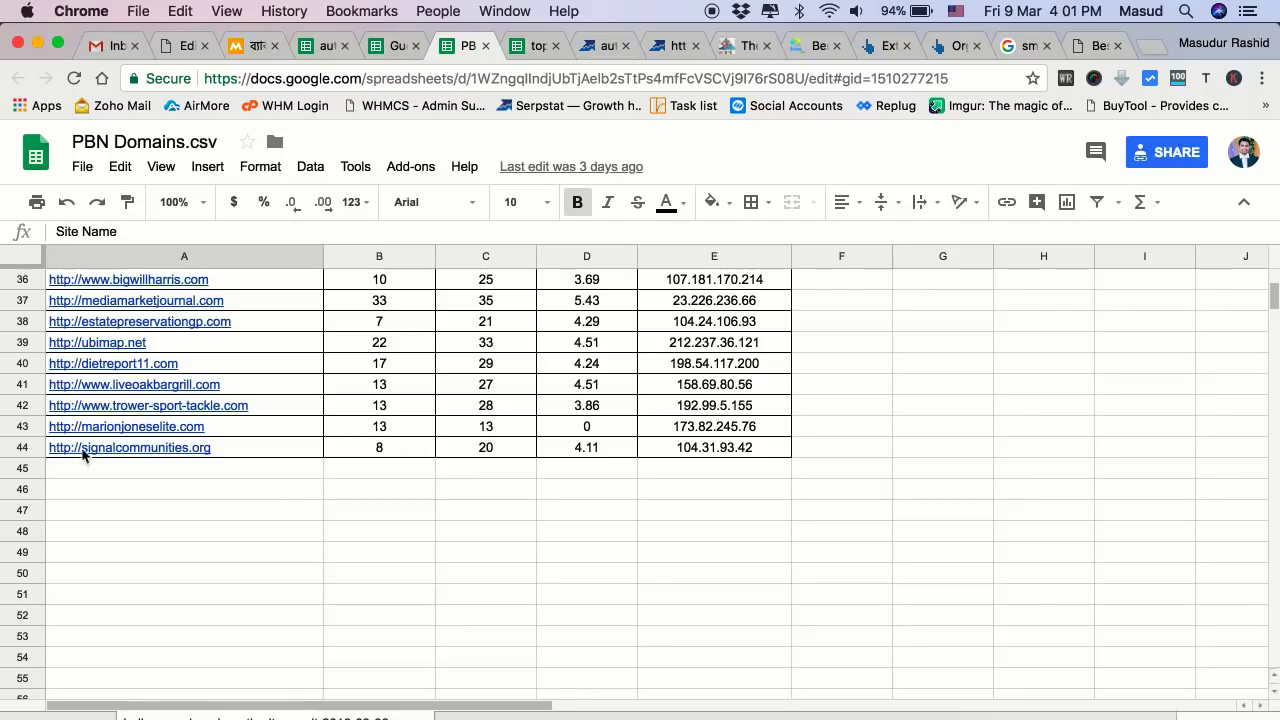
scroll(462, 470, up, 15)
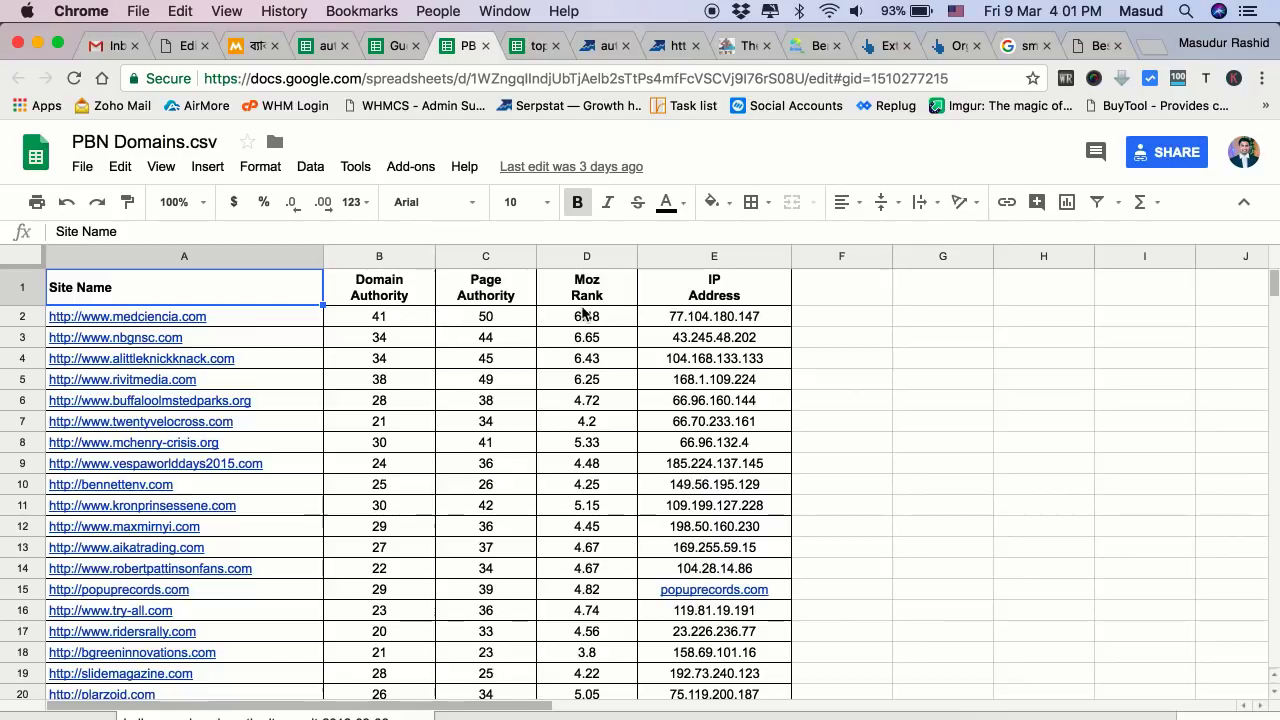
scroll(711, 349, down, 2)
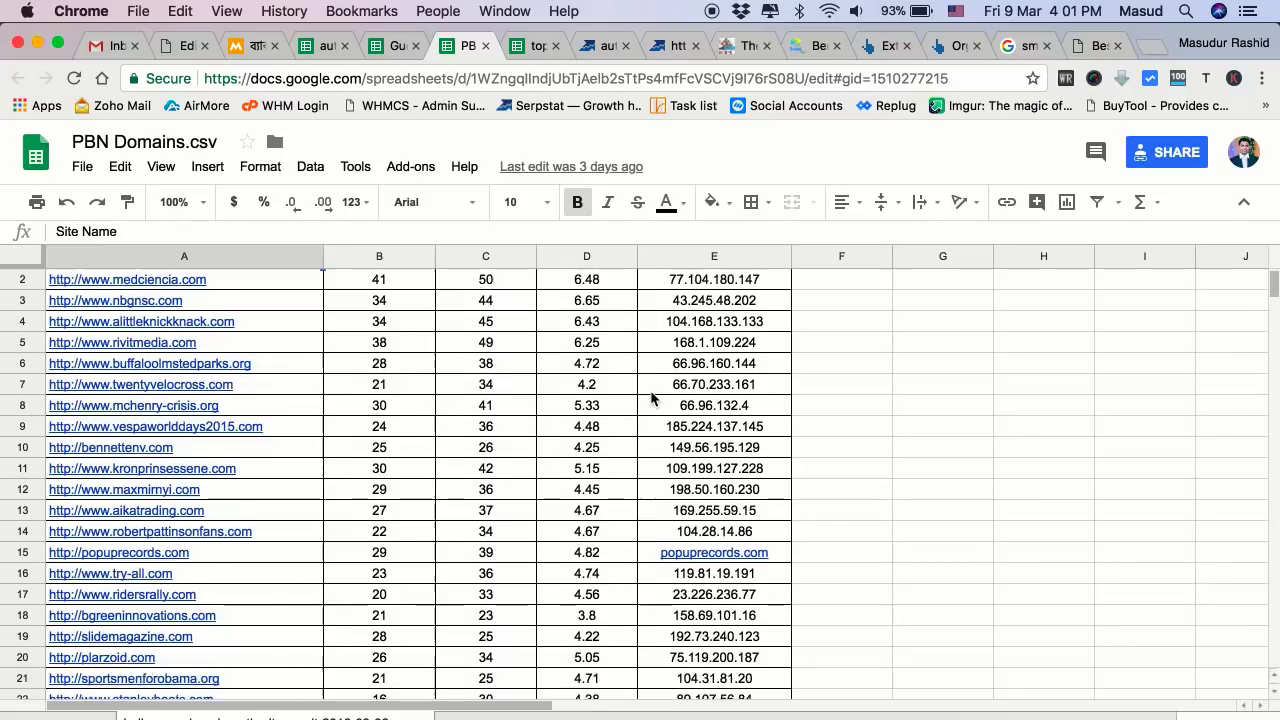
scroll(736, 400, up, 3)
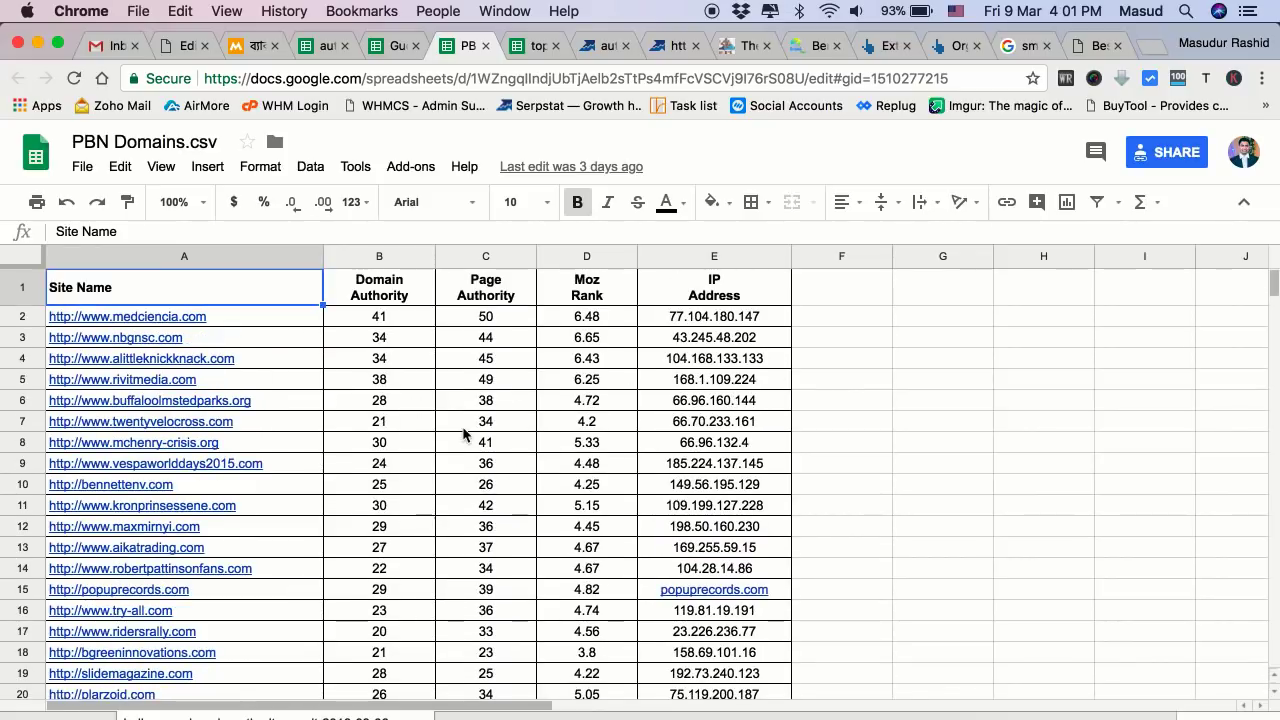
scroll(463, 433, down, 3)
scroll(463, 433, up, 3)
Go to the open bostonspinegroup.org site and look over its home page header, first post and sidebar.
click(737, 50)
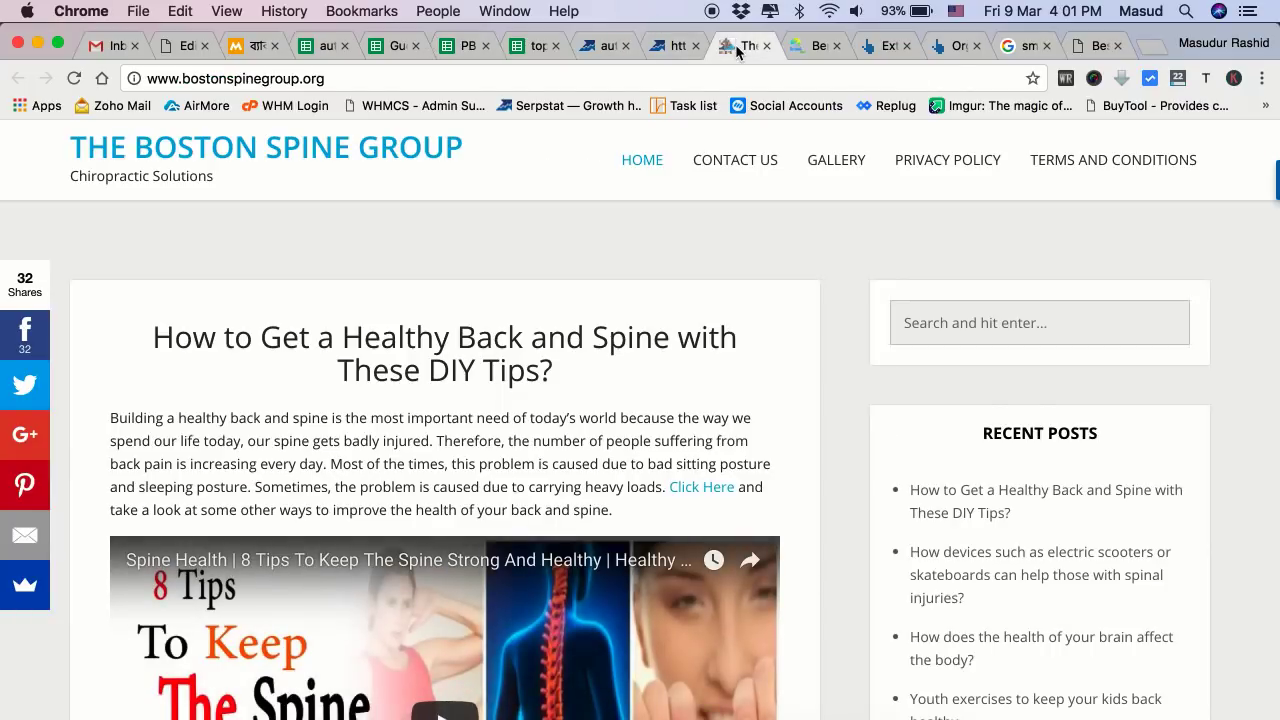
scroll(410, 270, down, 10)
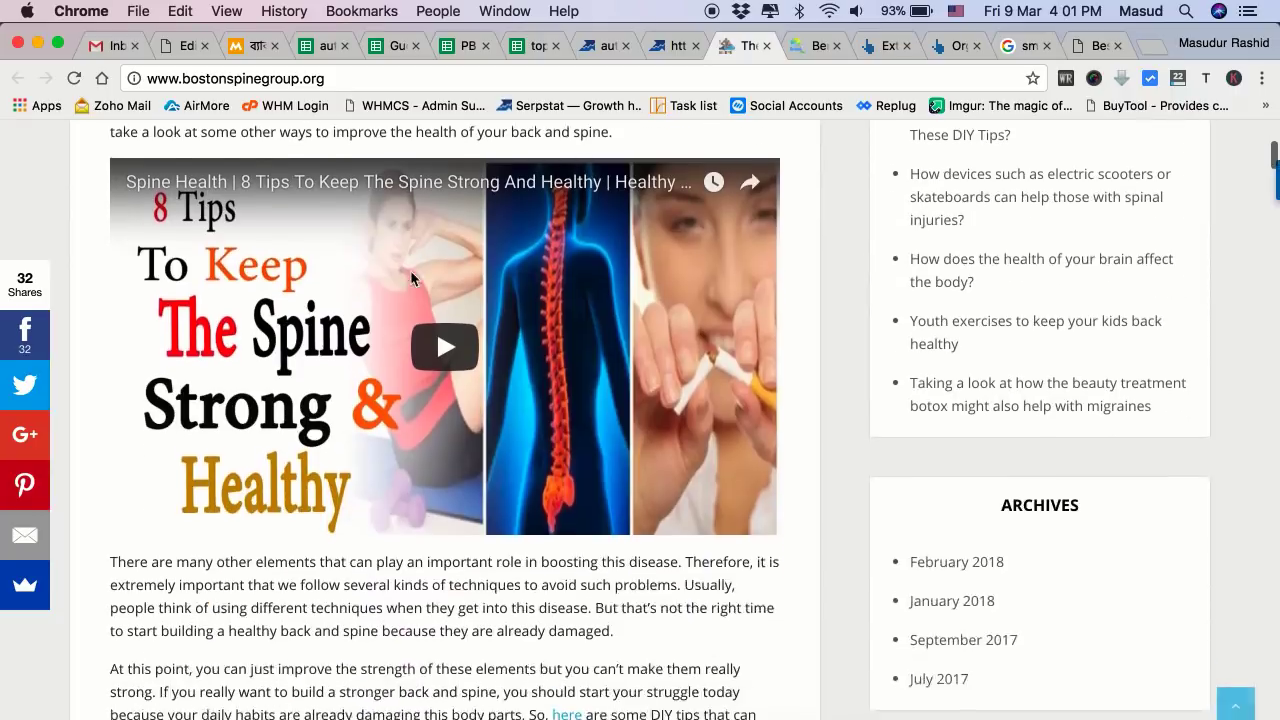
scroll(410, 270, up, 10)
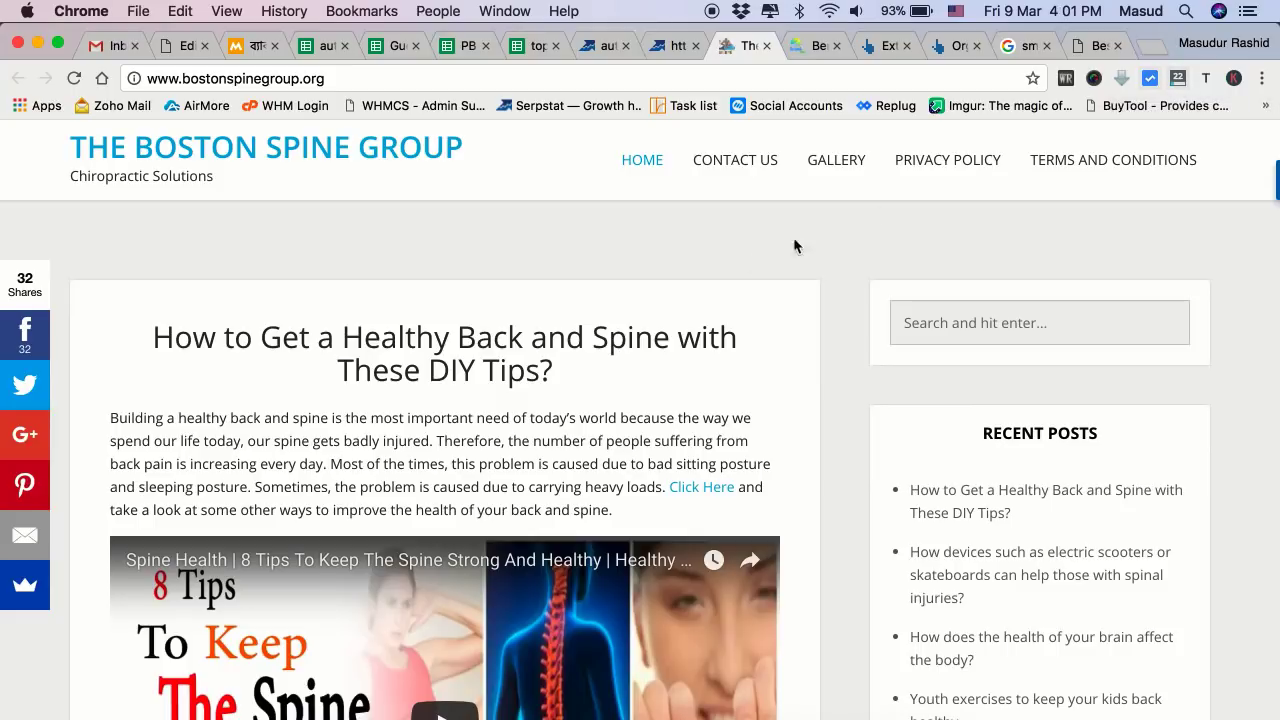
scroll(720, 354, down, 5)
scroll(720, 354, up, 4)
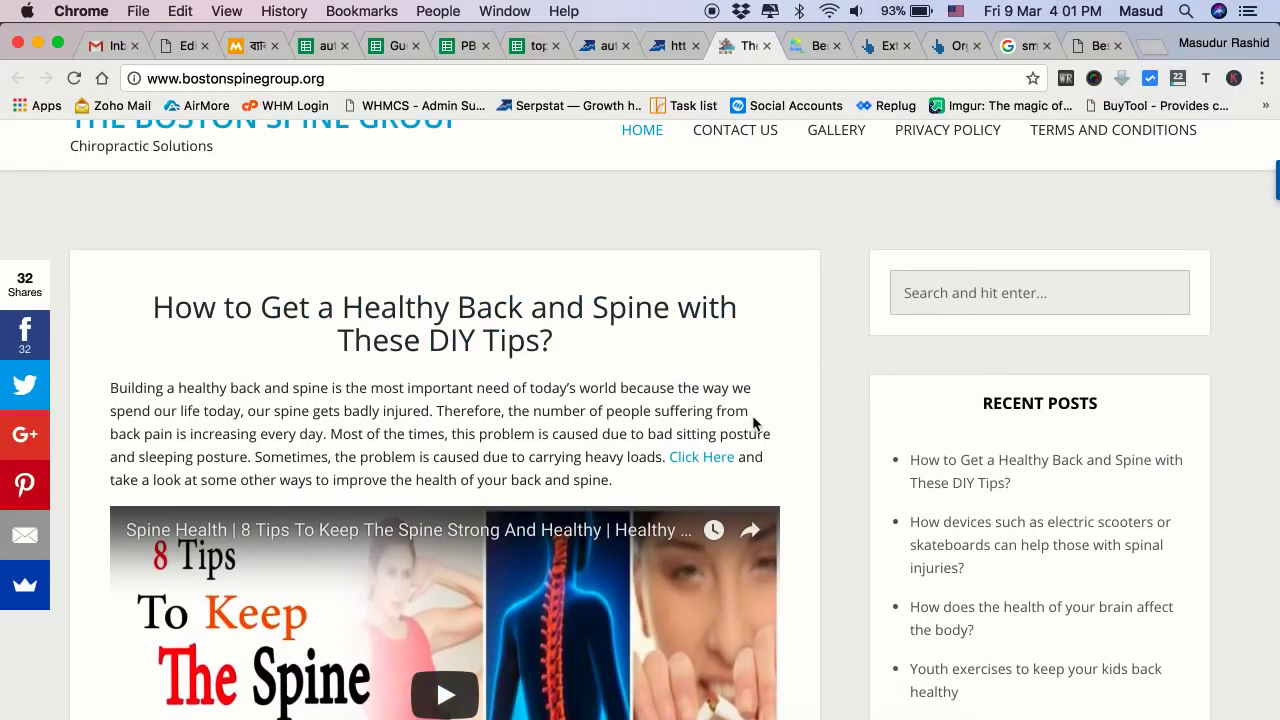
Read through the home page posts, highlighting the "long travels and cruising" link anchor in the electric scooters and skateboards post.
scroll(709, 402, down, 20)
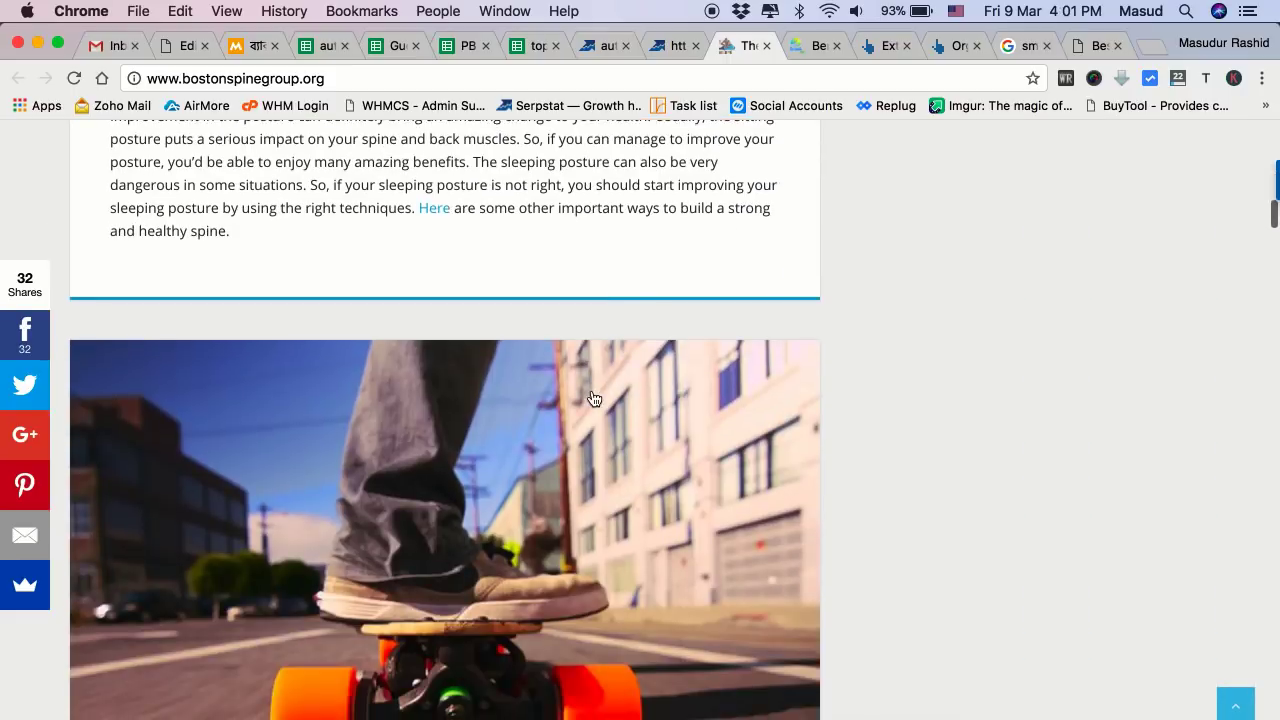
scroll(593, 400, down, 5)
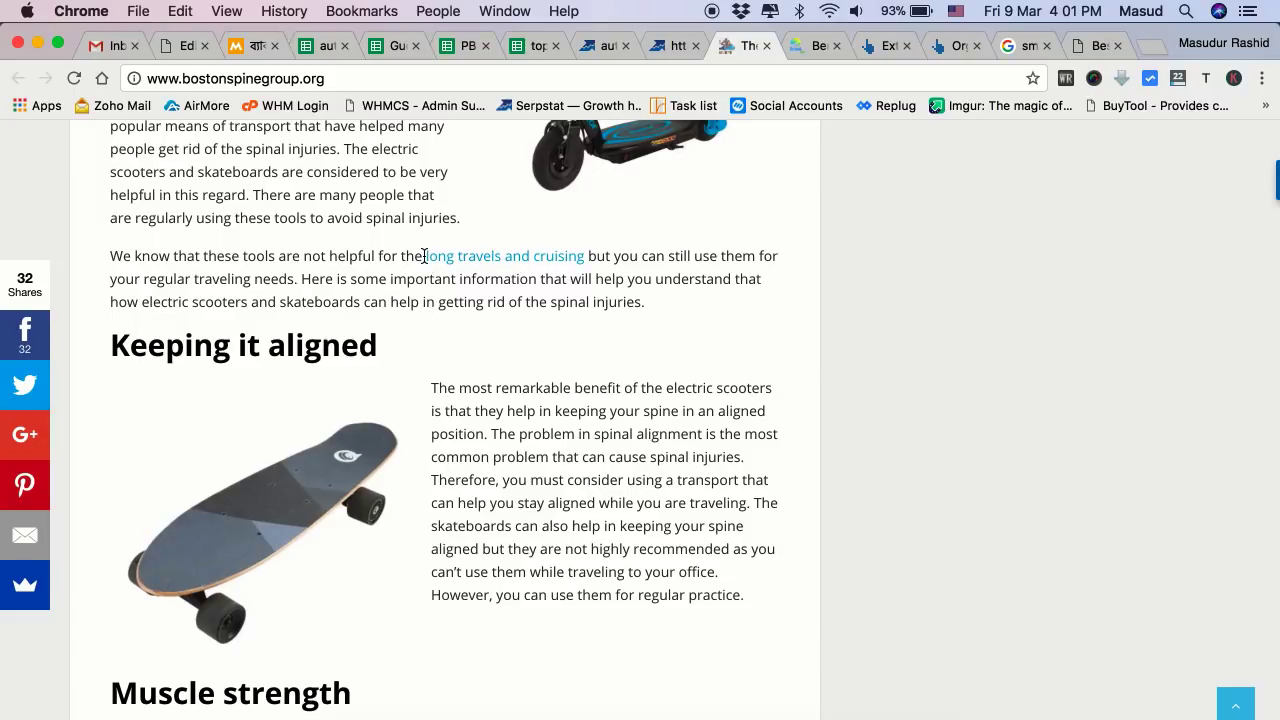
drag(424, 256, 594, 258)
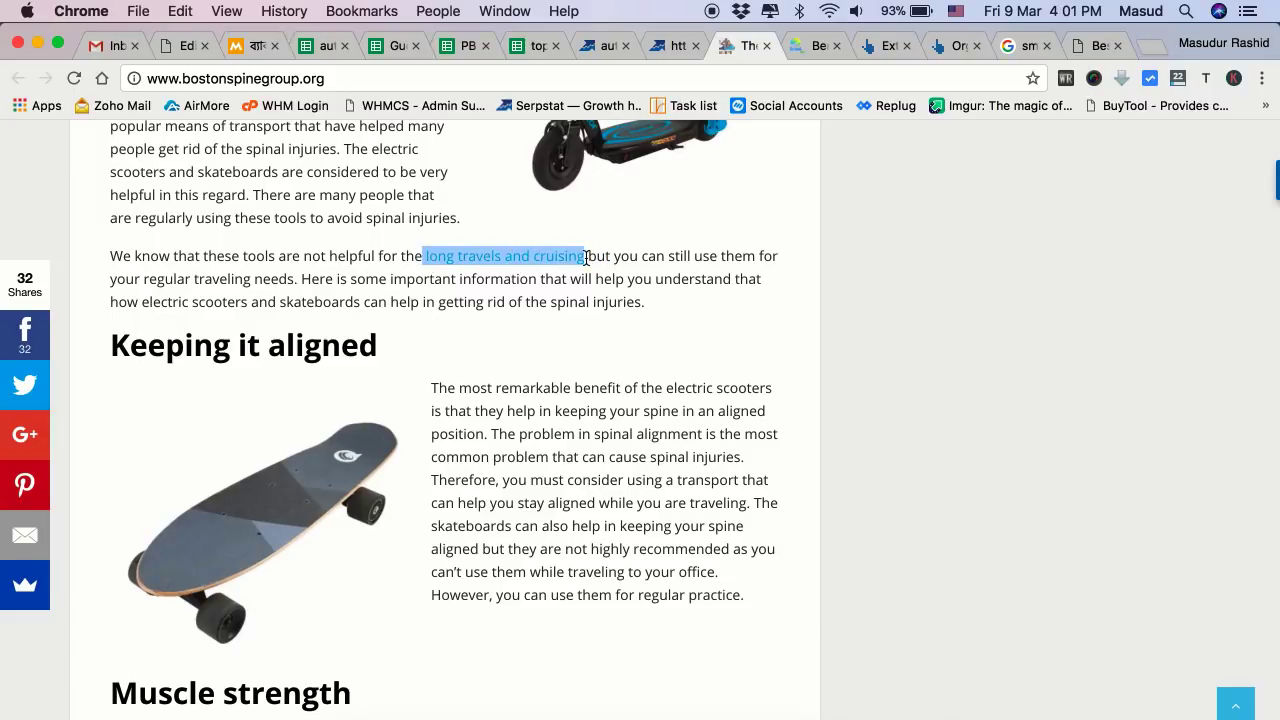
scroll(546, 380, down, 15)
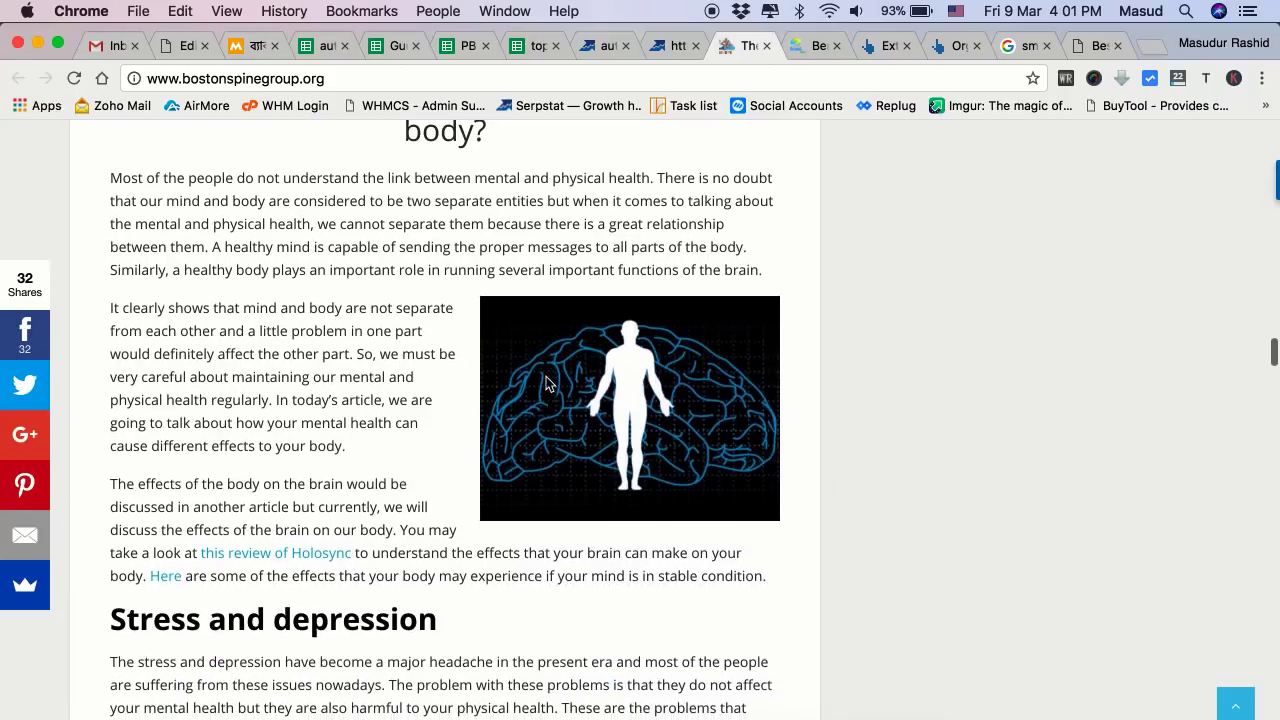
scroll(546, 383, down, 20)
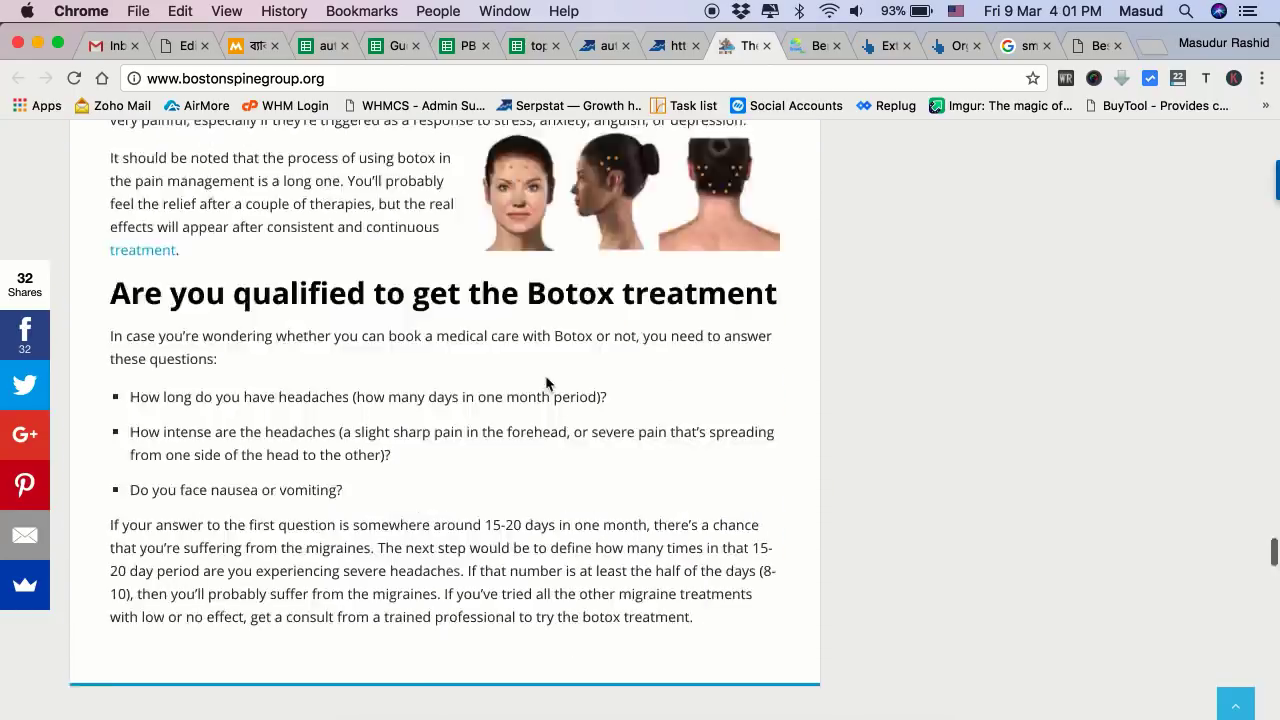
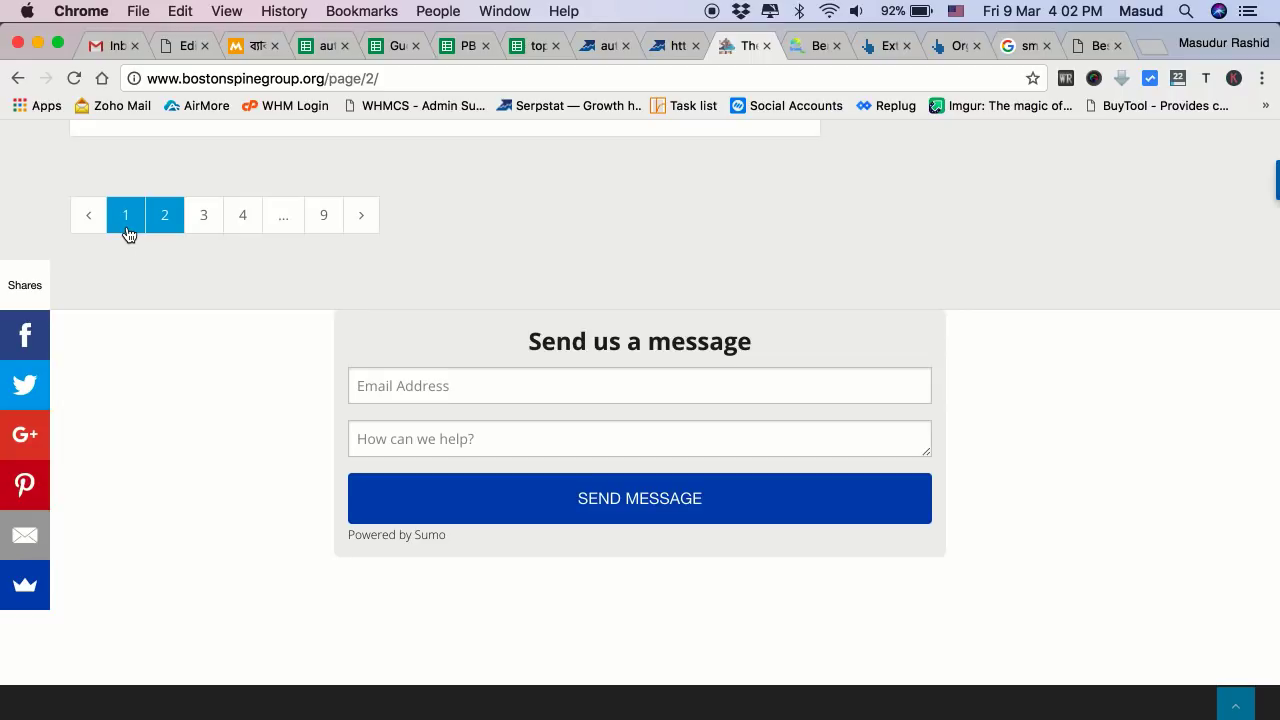
Look over the site's second page of posts and go back to the home page.
scroll(127, 233, up, 20)
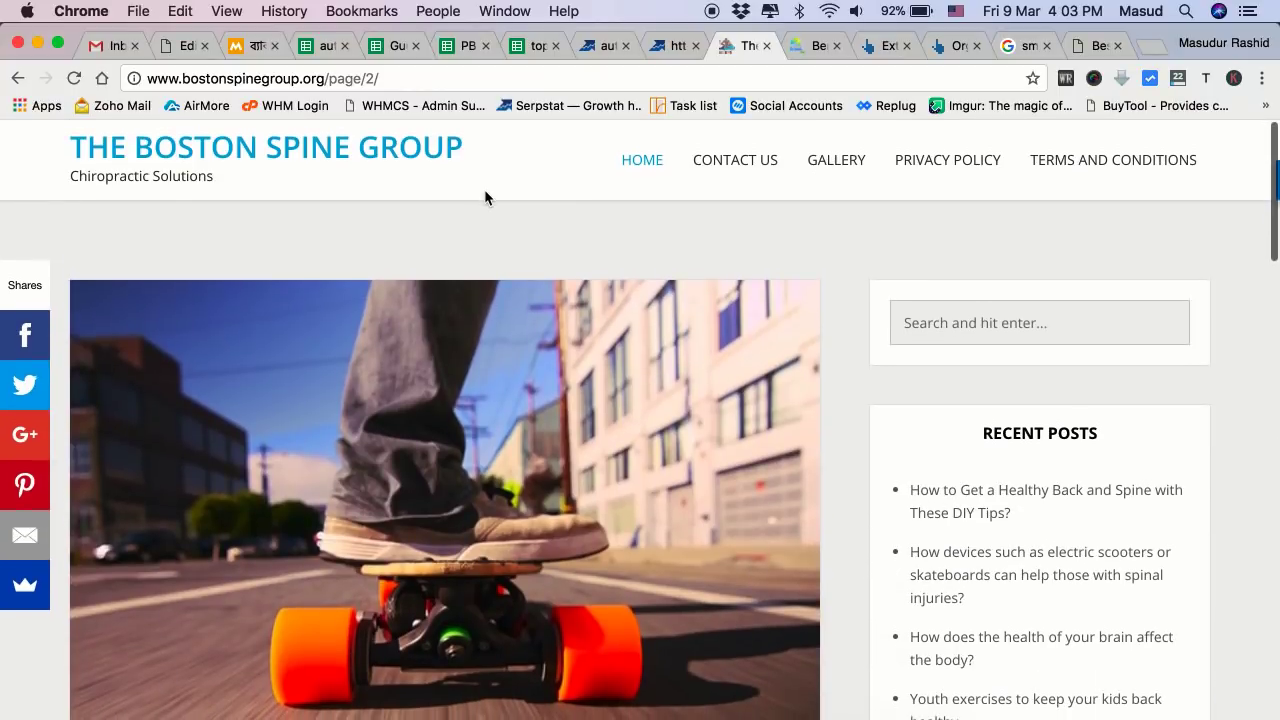
scroll(623, 466, down, 8)
scroll(627, 463, left, 5)
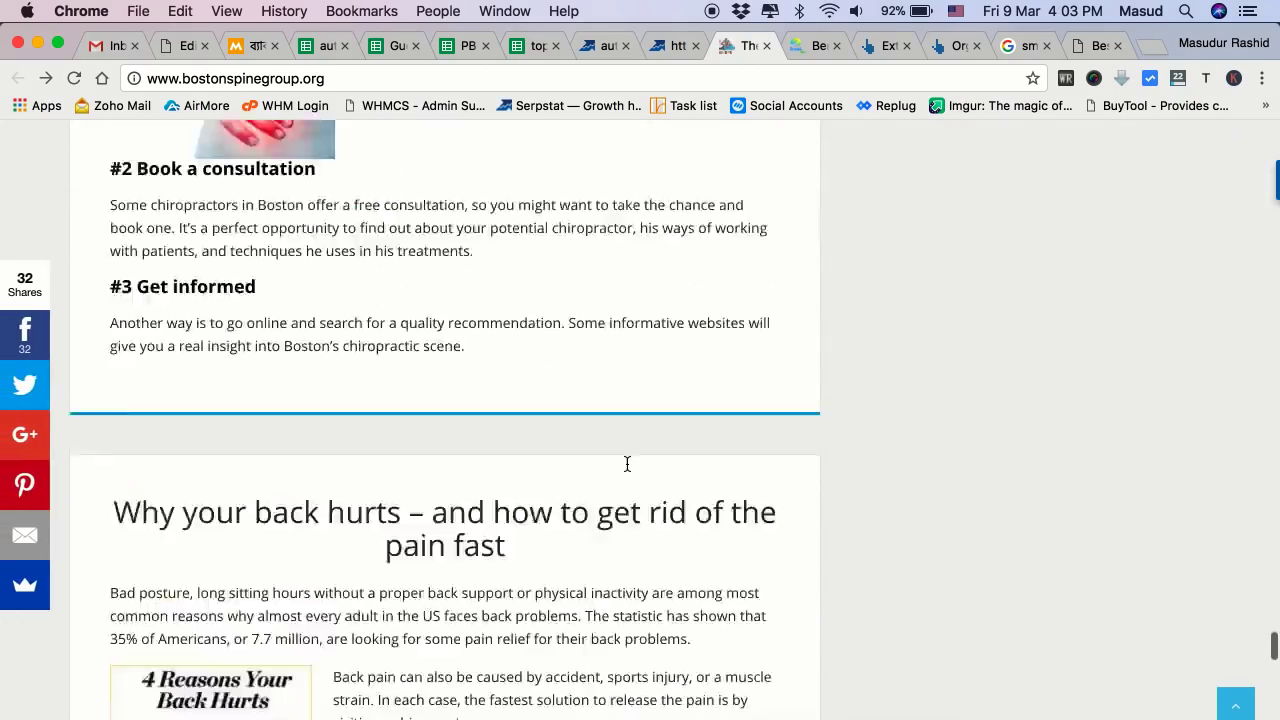
Open the "Click Here" and "here" links of the home page's first post, look at both linked pages and close them.
scroll(627, 464, up, 20)
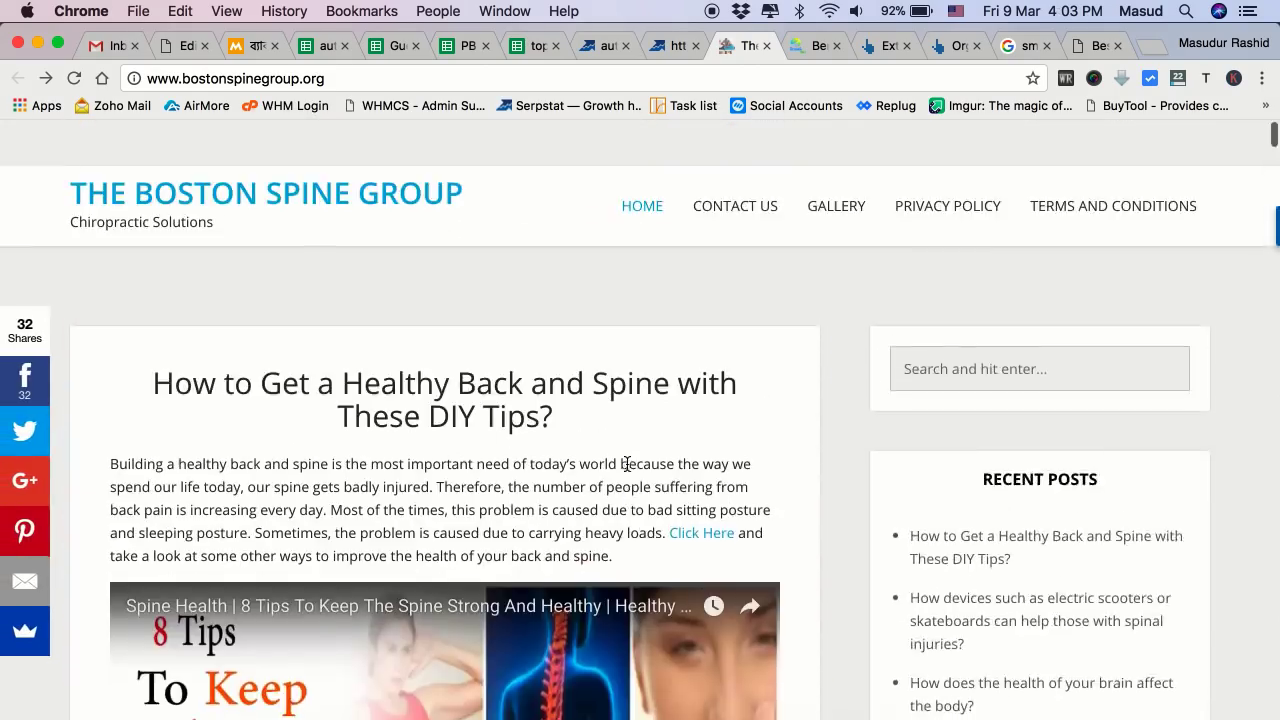
scroll(627, 464, down, 3)
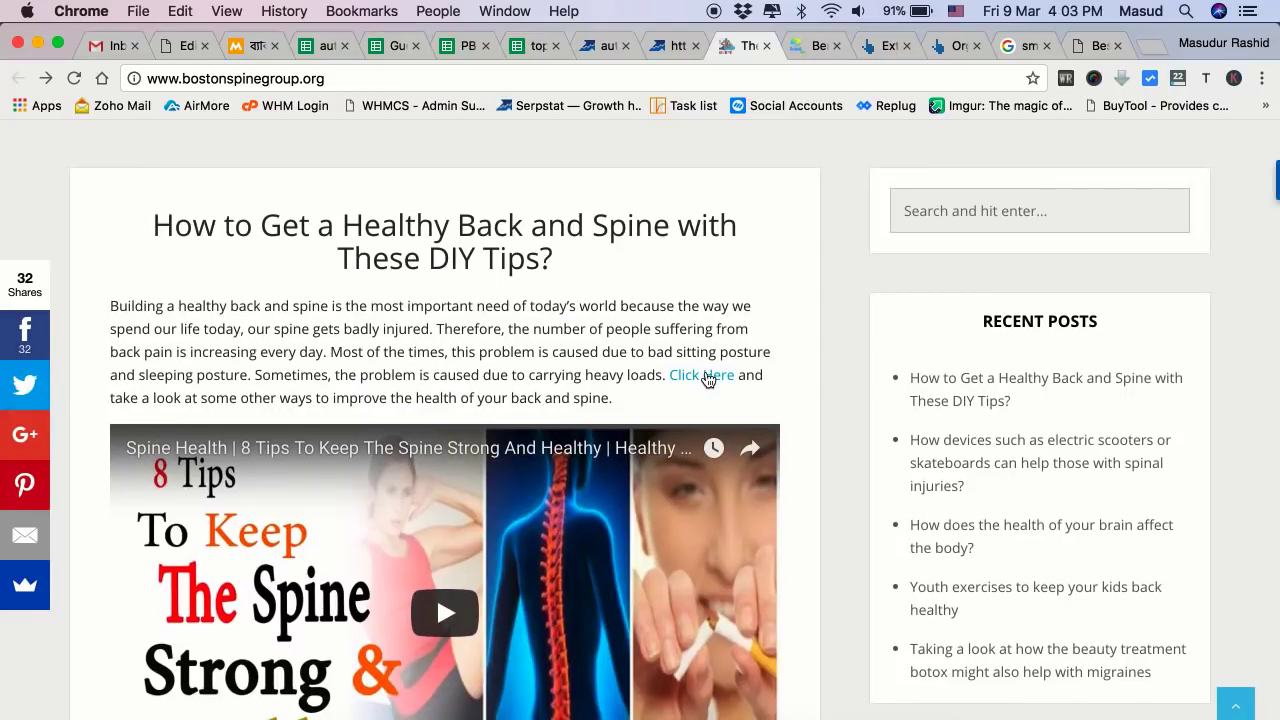
click(707, 377)
scroll(706, 370, down, 10)
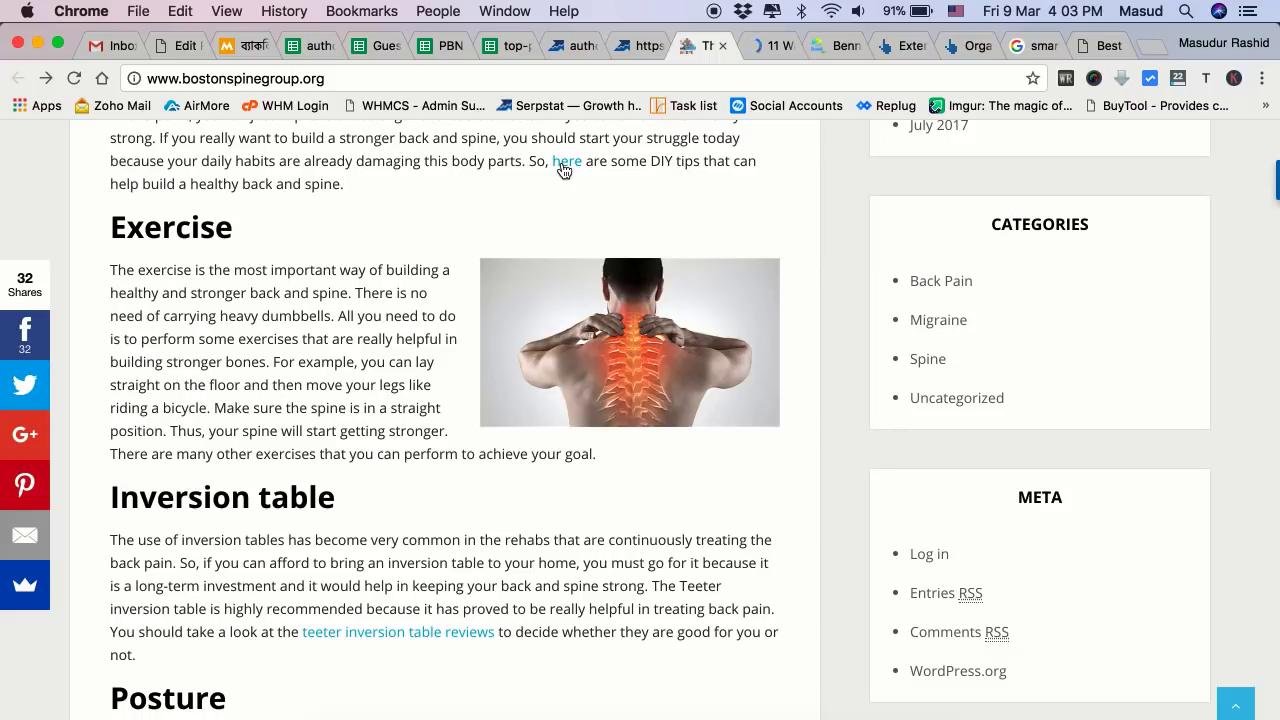
click(565, 161)
click(722, 46)
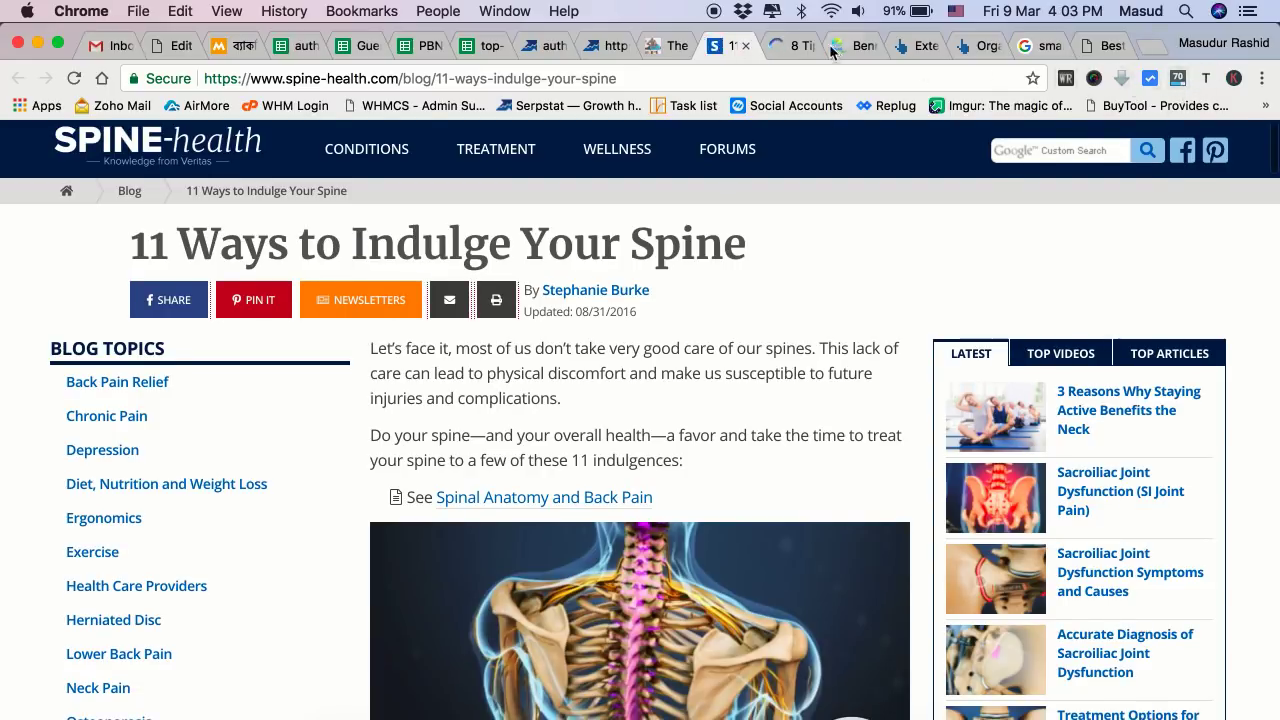
click(745, 46)
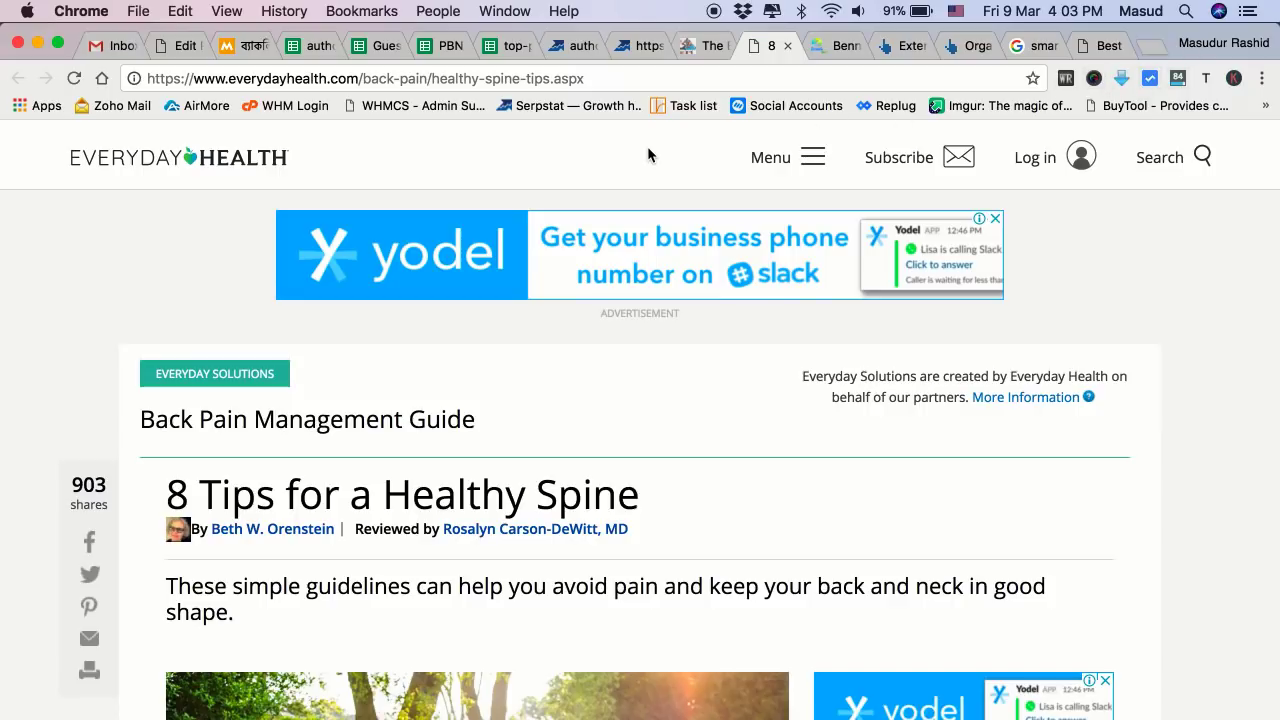
click(787, 46)
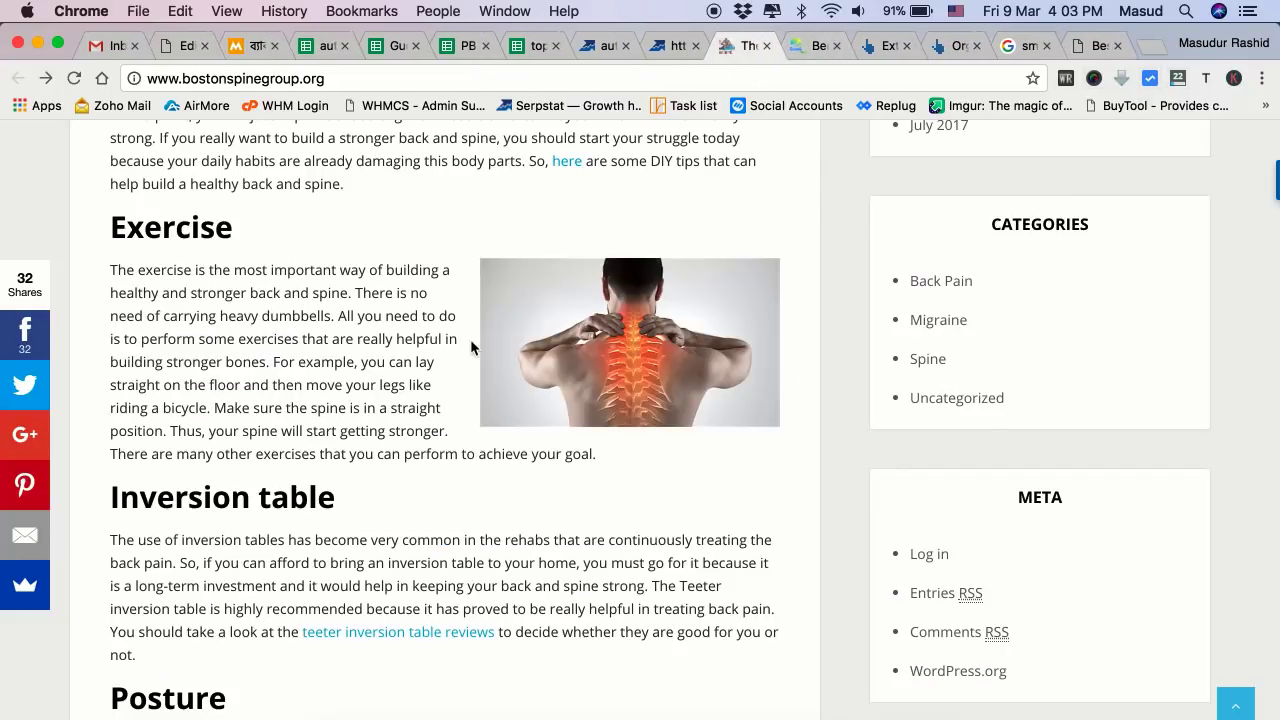
Examine the outgoing link anchors in the home page posts on inversion tables, brain health, kids' exercises, botox and electric scooters.
scroll(470, 339, down, 10)
scroll(474, 345, up, 8)
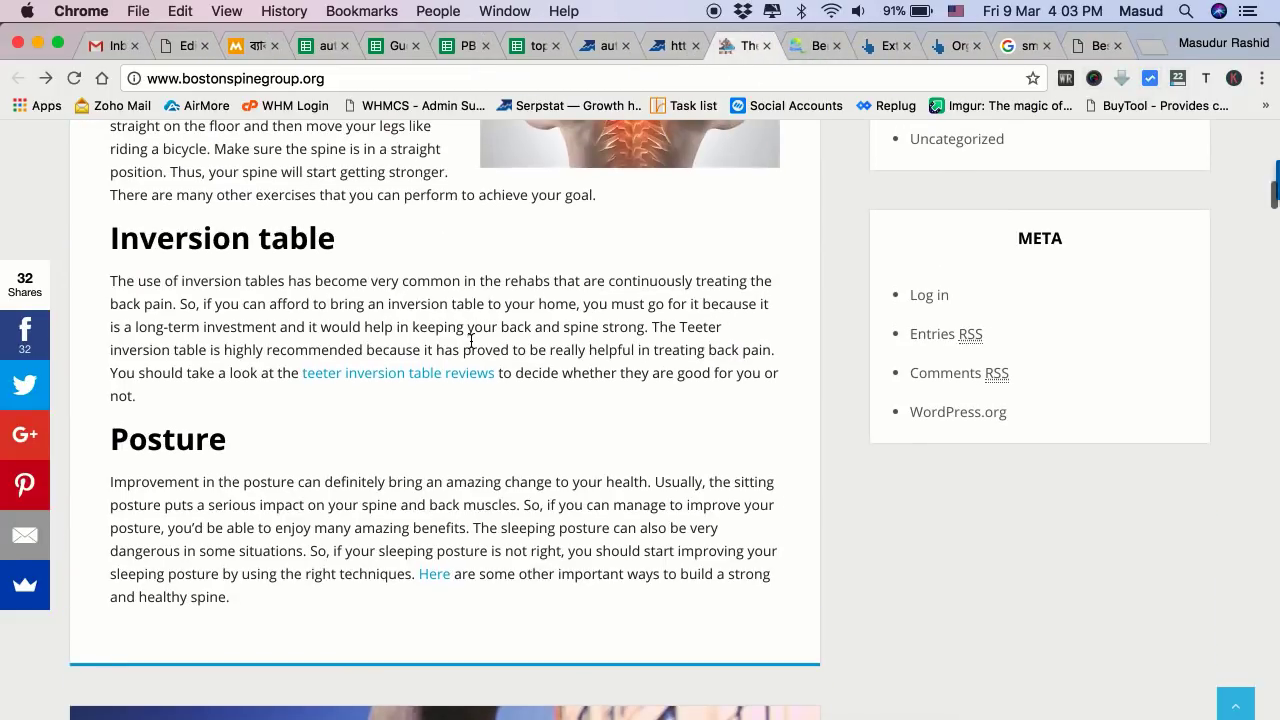
scroll(471, 334, up, 2)
scroll(601, 333, down, 3)
scroll(601, 333, down, 20)
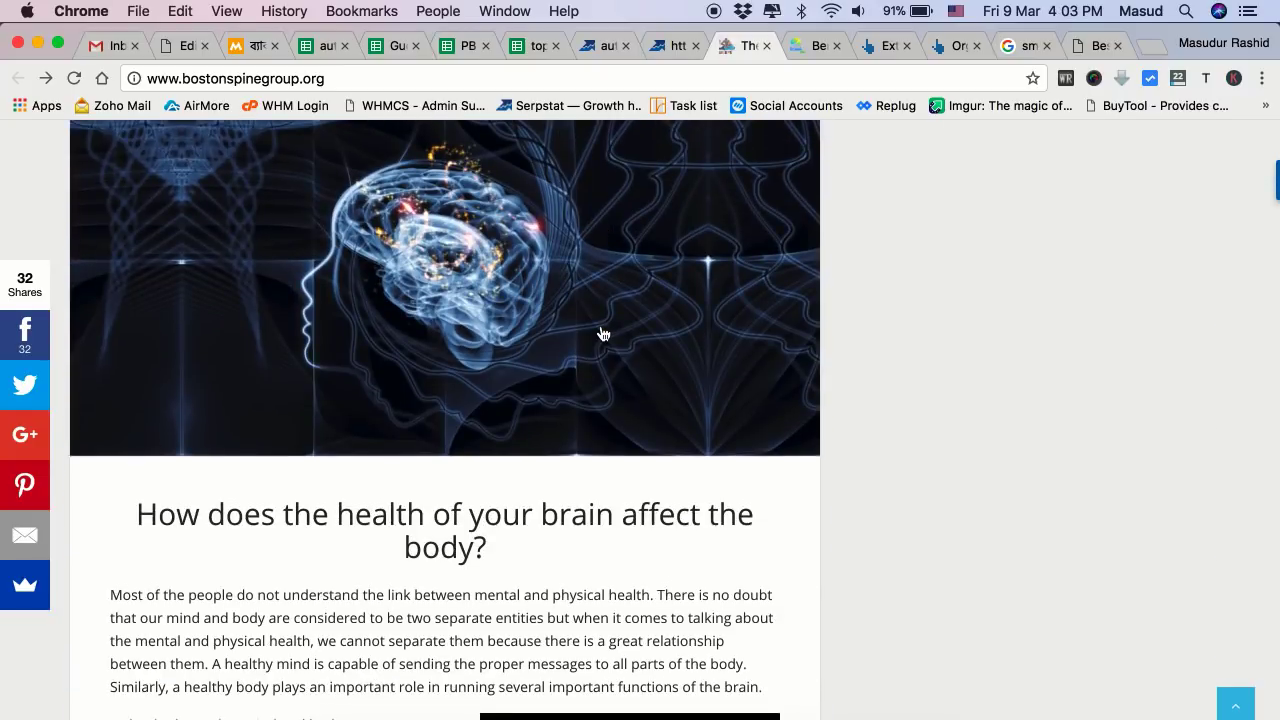
scroll(603, 334, down, 20)
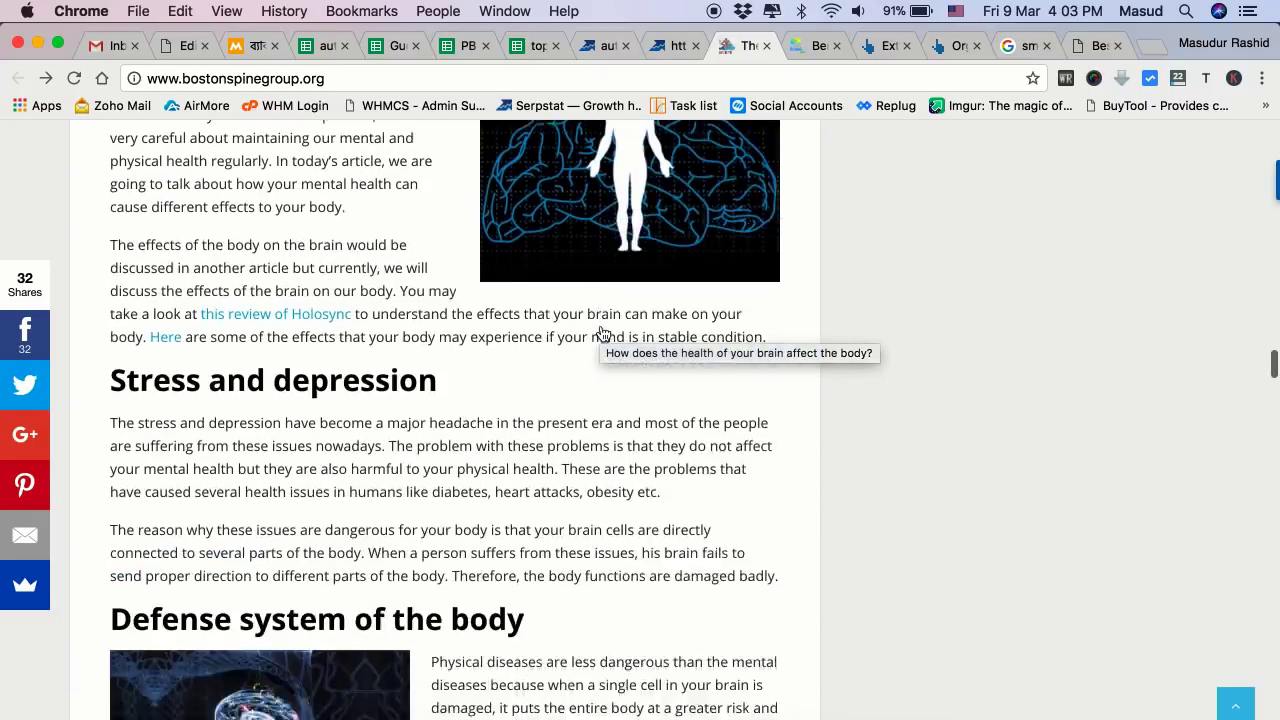
scroll(603, 333, up, 15)
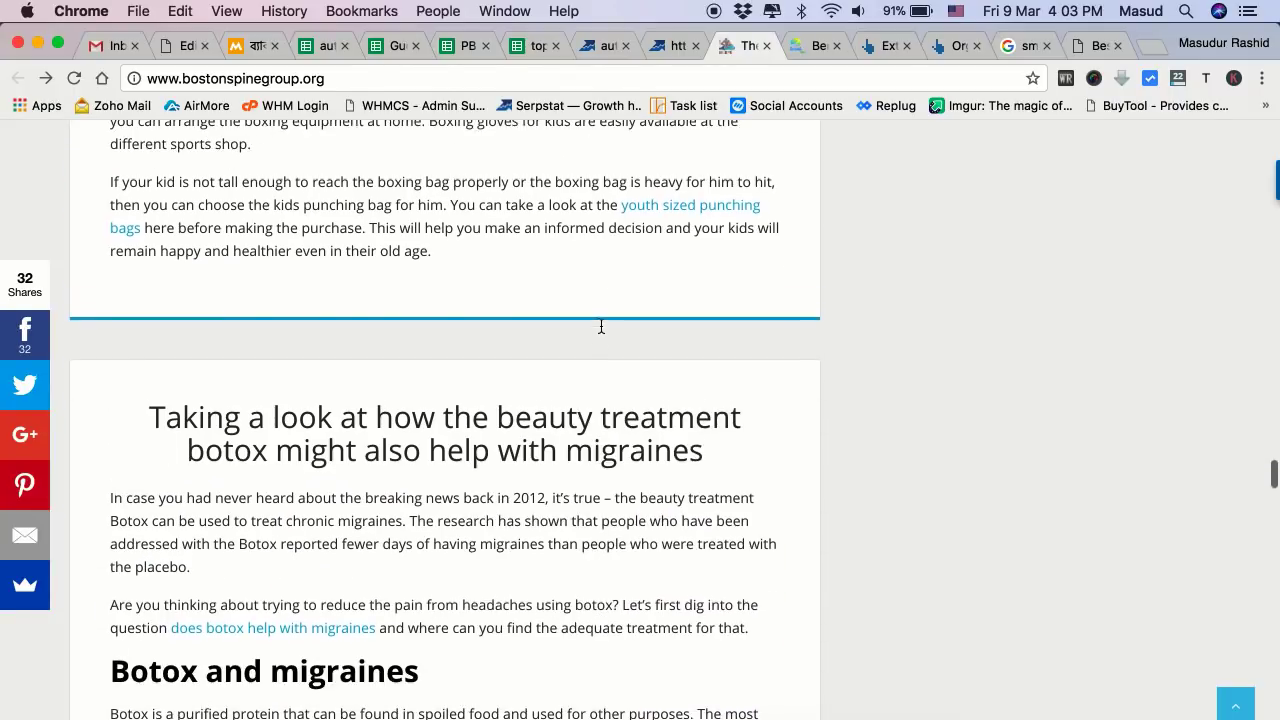
scroll(601, 326, up, 20)
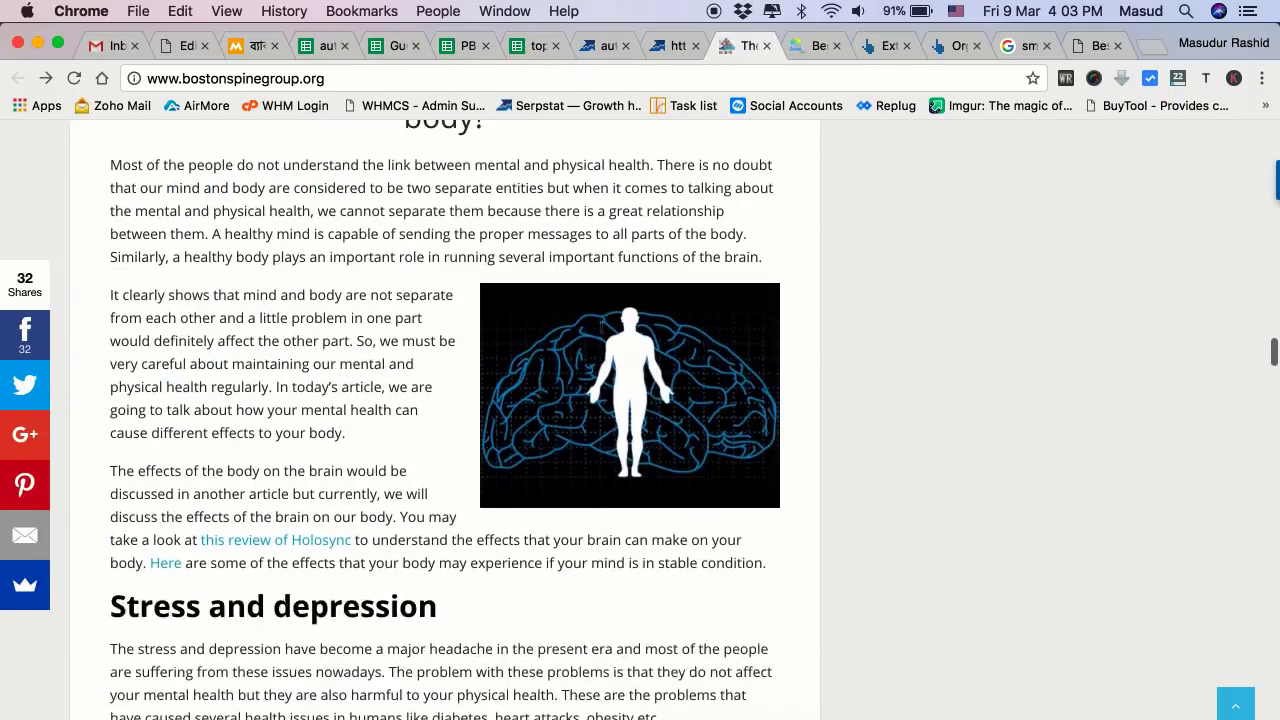
scroll(602, 334, up, 2)
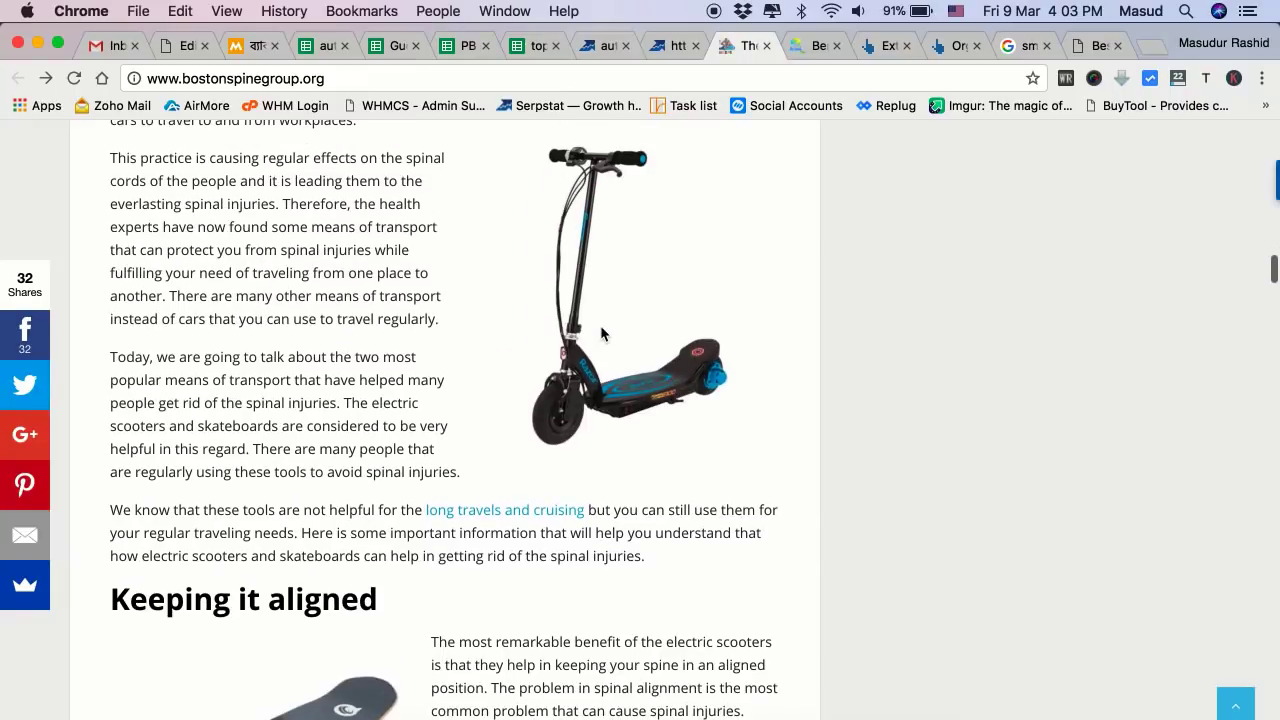
mouse_move(602, 334)
scroll(714, 538, up, 5)
scroll(524, 262, up, 15)
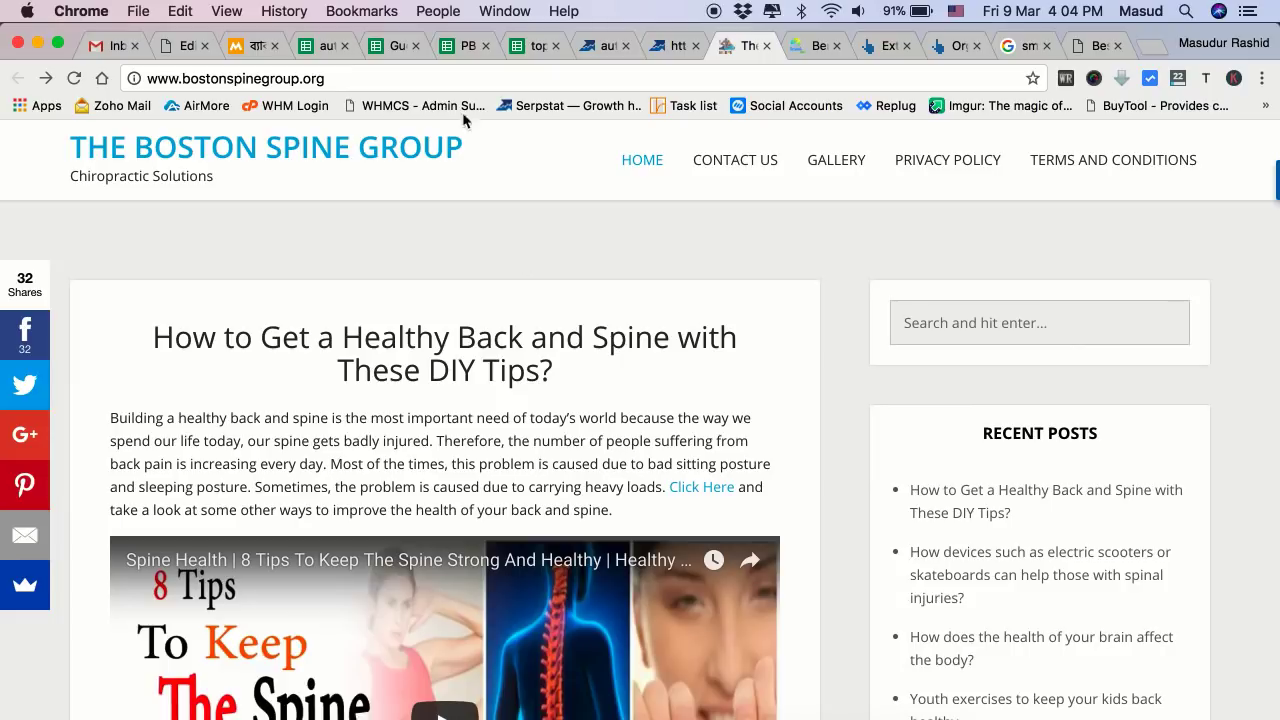
Copy the bostonspinegroup.org address and duplicate the open Serpstat page with authorityadviser.com's referring pages.
click(406, 78)
key(super+c)
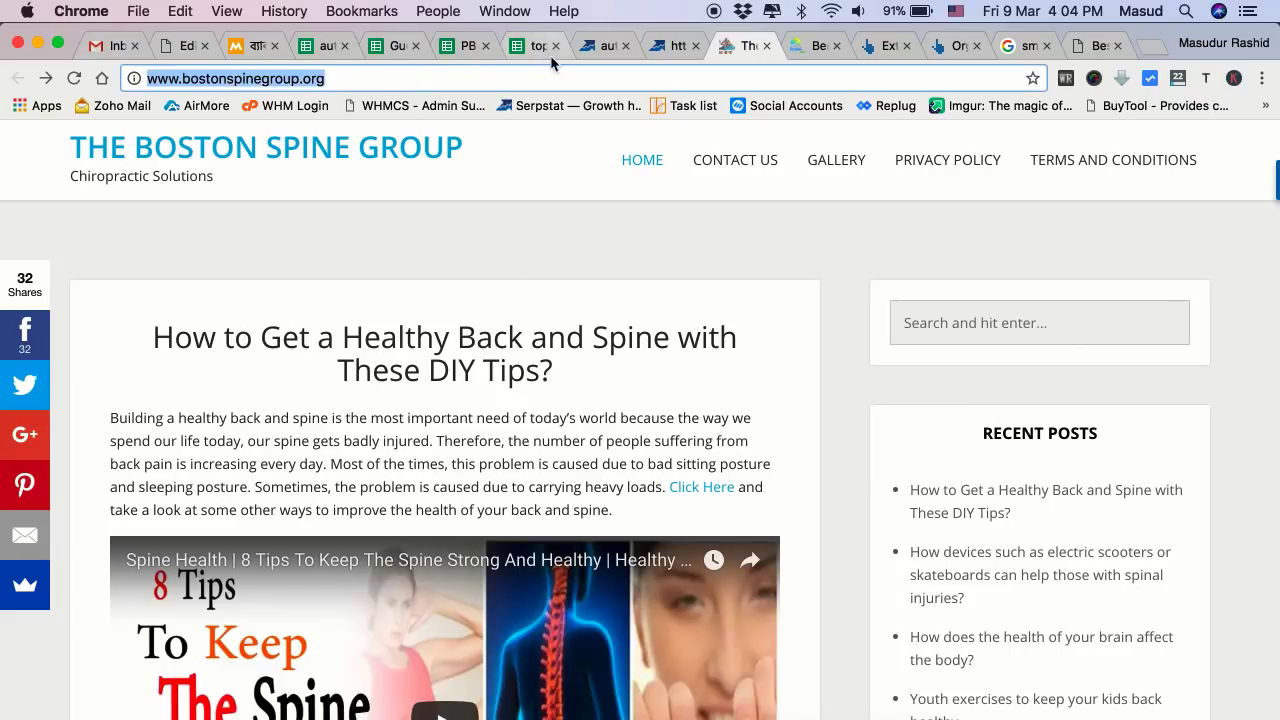
click(600, 45)
scroll(423, 345, up, 4)
scroll(423, 345, up, 10)
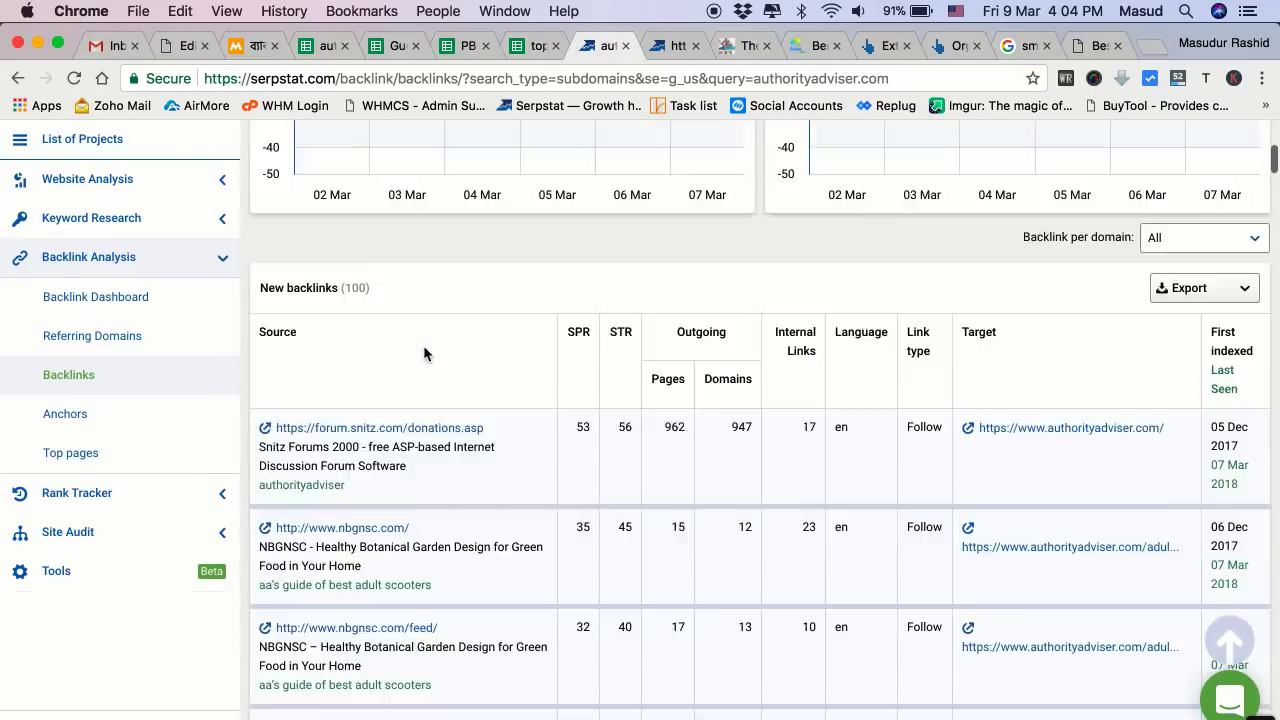
right_click(600, 52)
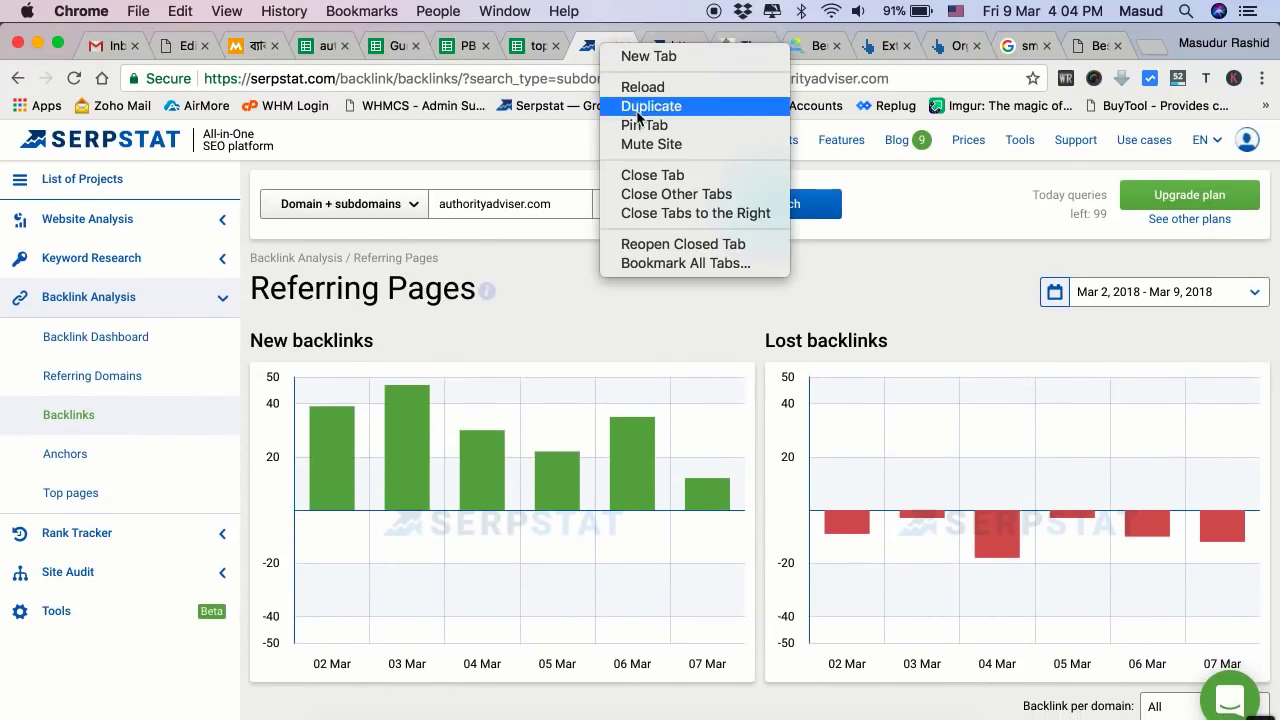
click(641, 112)
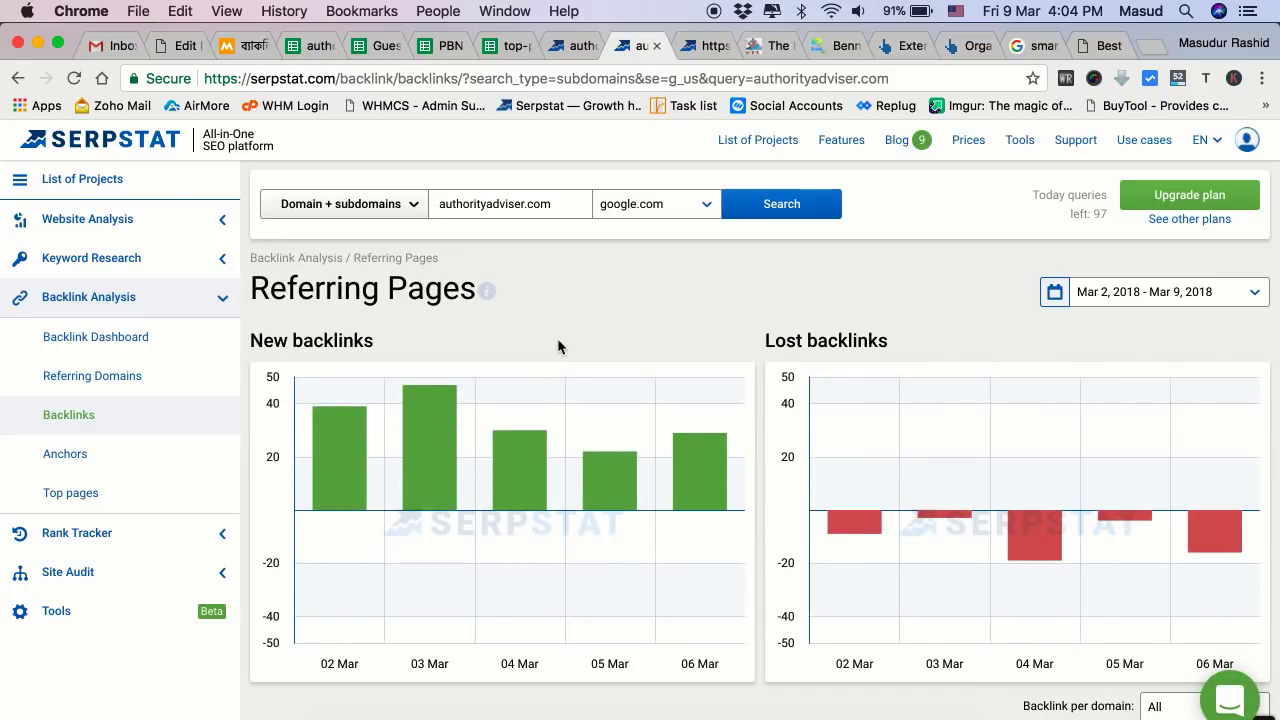
click(126, 340)
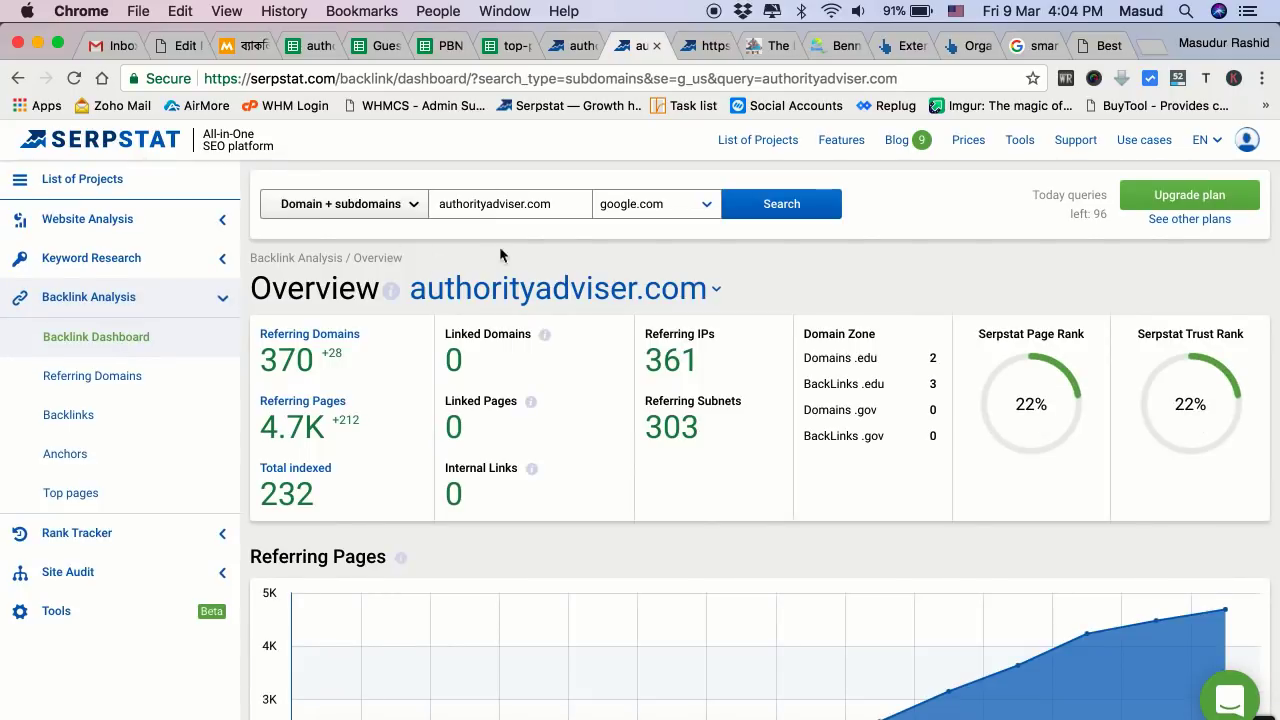
double_click(519, 212)
key(super+v)
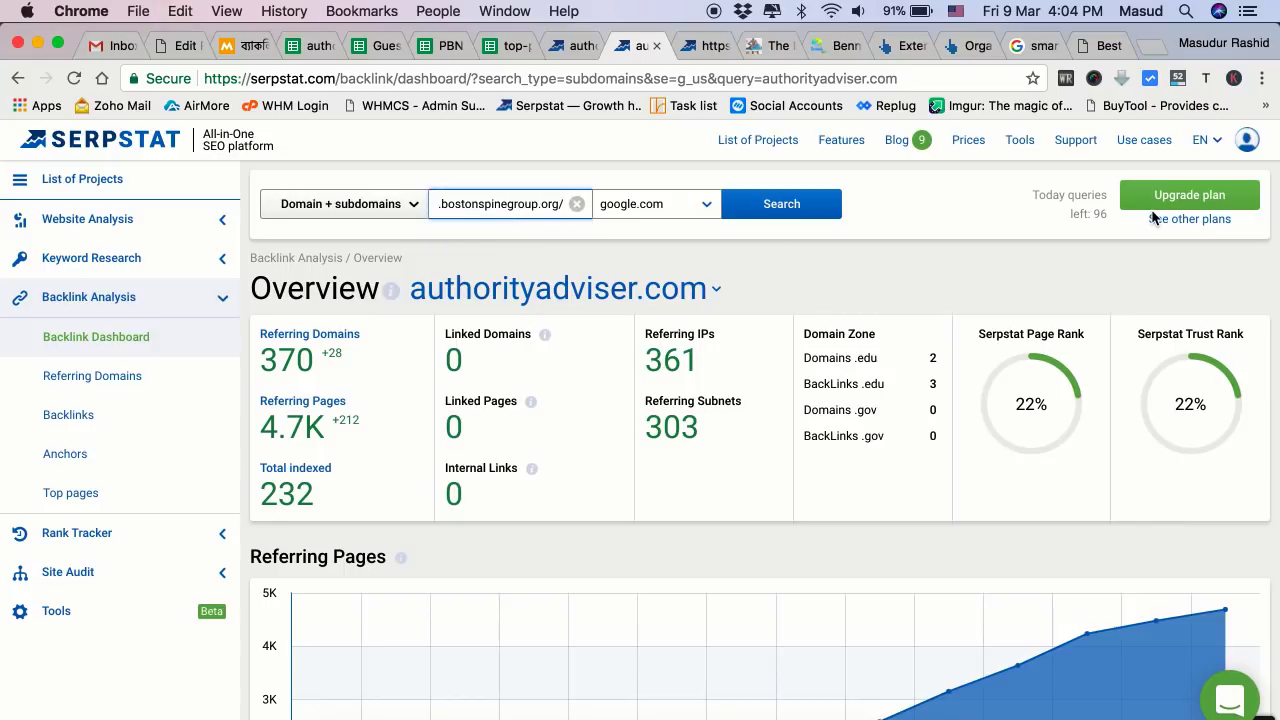
key(BackSpace)
key(super+Left)
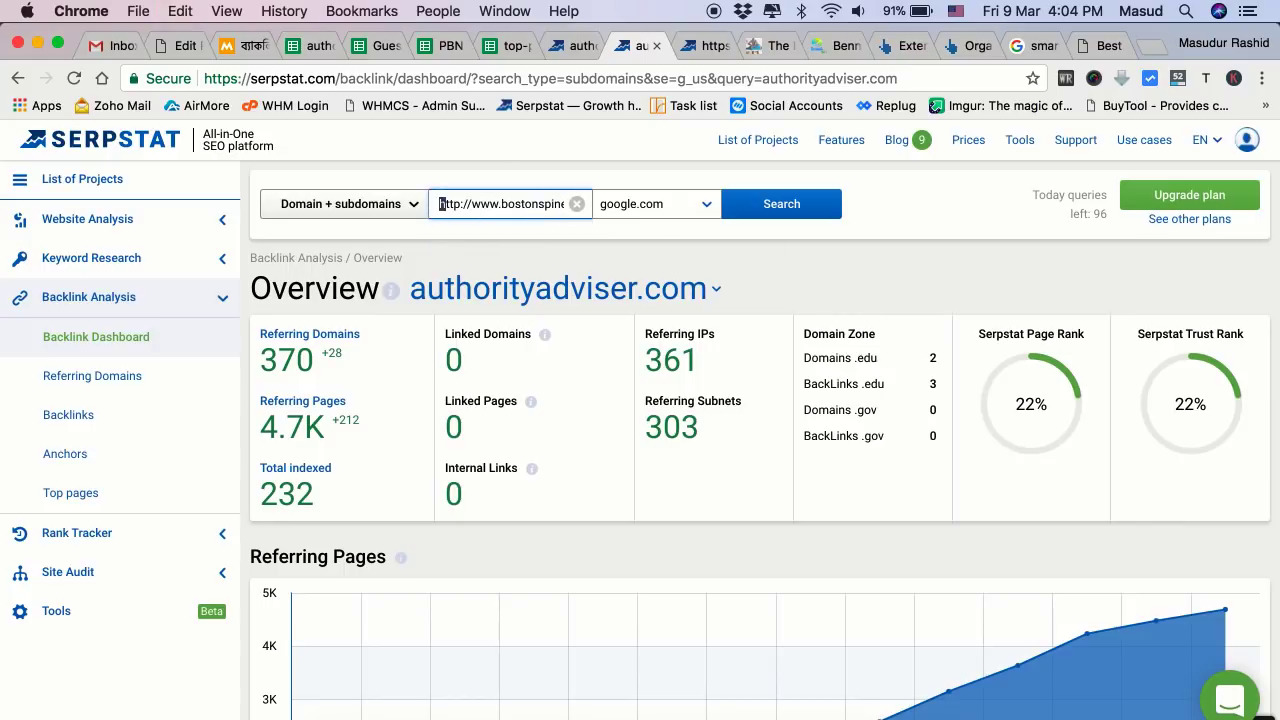
key(shift+Right)
key(shift+Right)
key(shift+Right)
key(shift+Right)
key(shift+Right)
key(shift+Right)
key(shift+Right)
key(shift+Right)
key(shift+Right)
key(BackSpace)
click(824, 213)
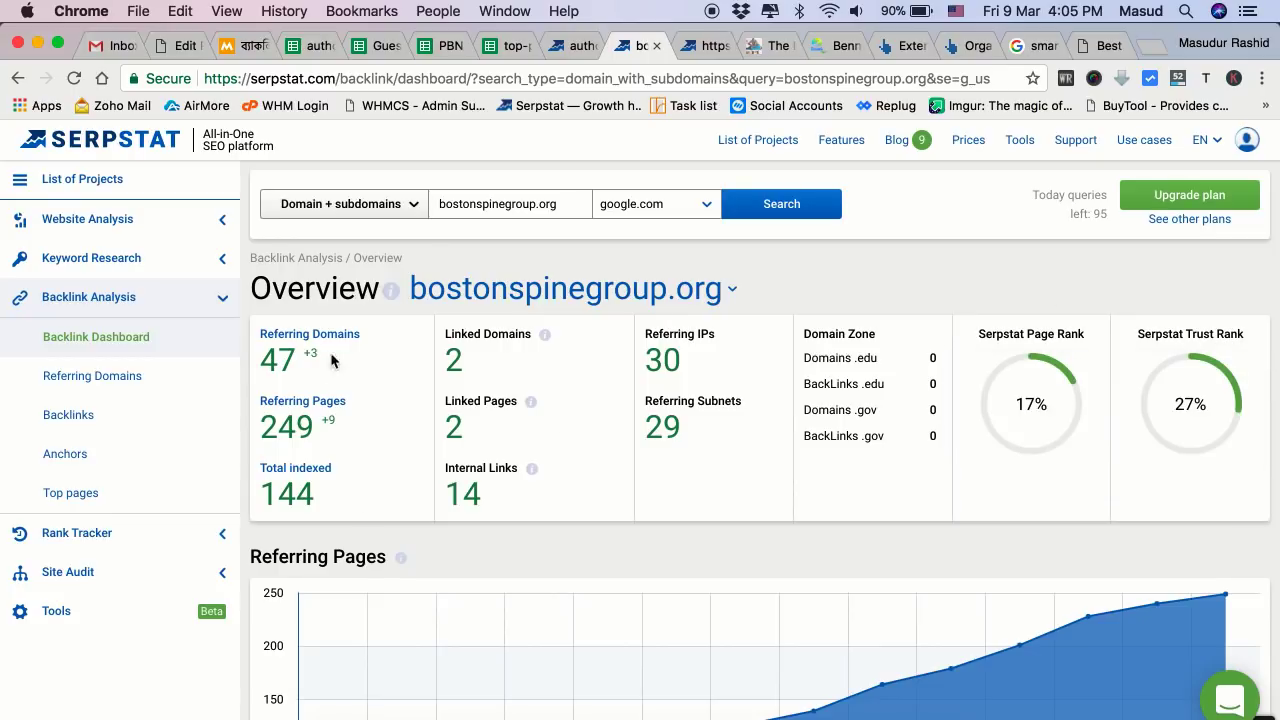
Look over bostonspinegroup.org's backlink overview figures and Referring Pages chart.
scroll(405, 339, down, 1)
scroll(406, 334, down, 5)
scroll(406, 334, up, 3)
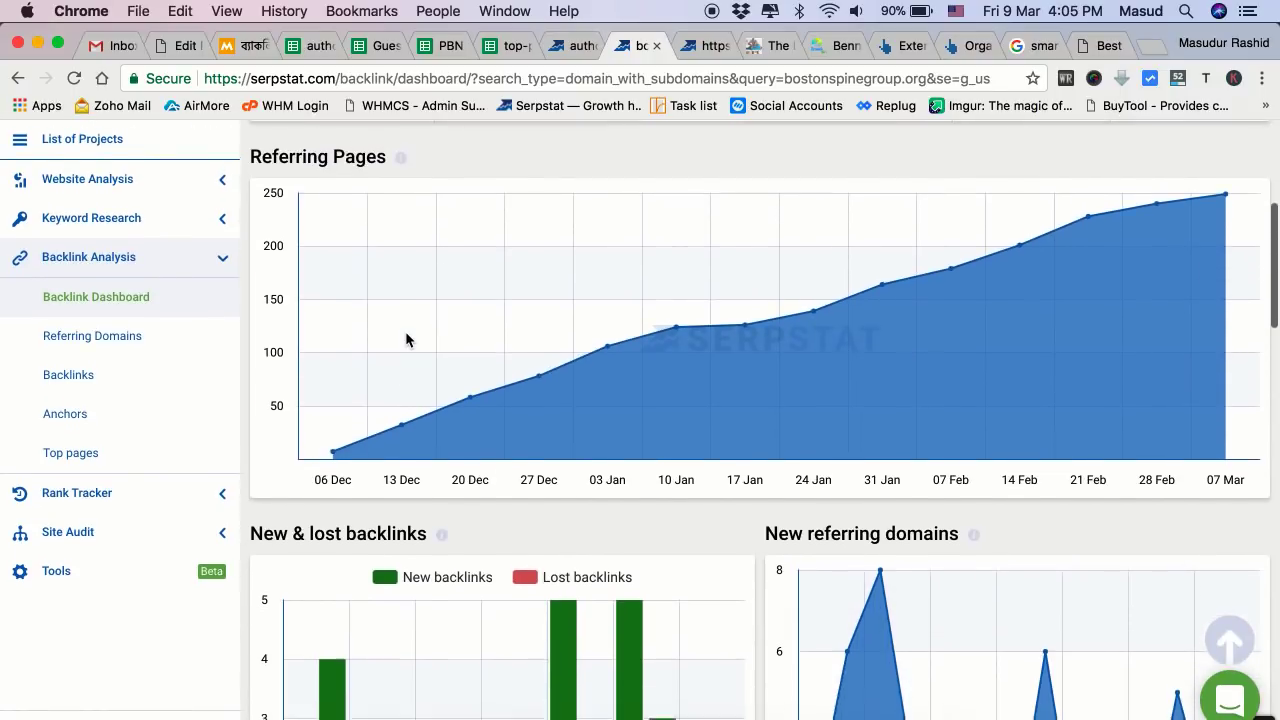
Open the Anchors report for bostonspinegroup.org and examine the anchor texts used in its backlinks.
click(82, 421)
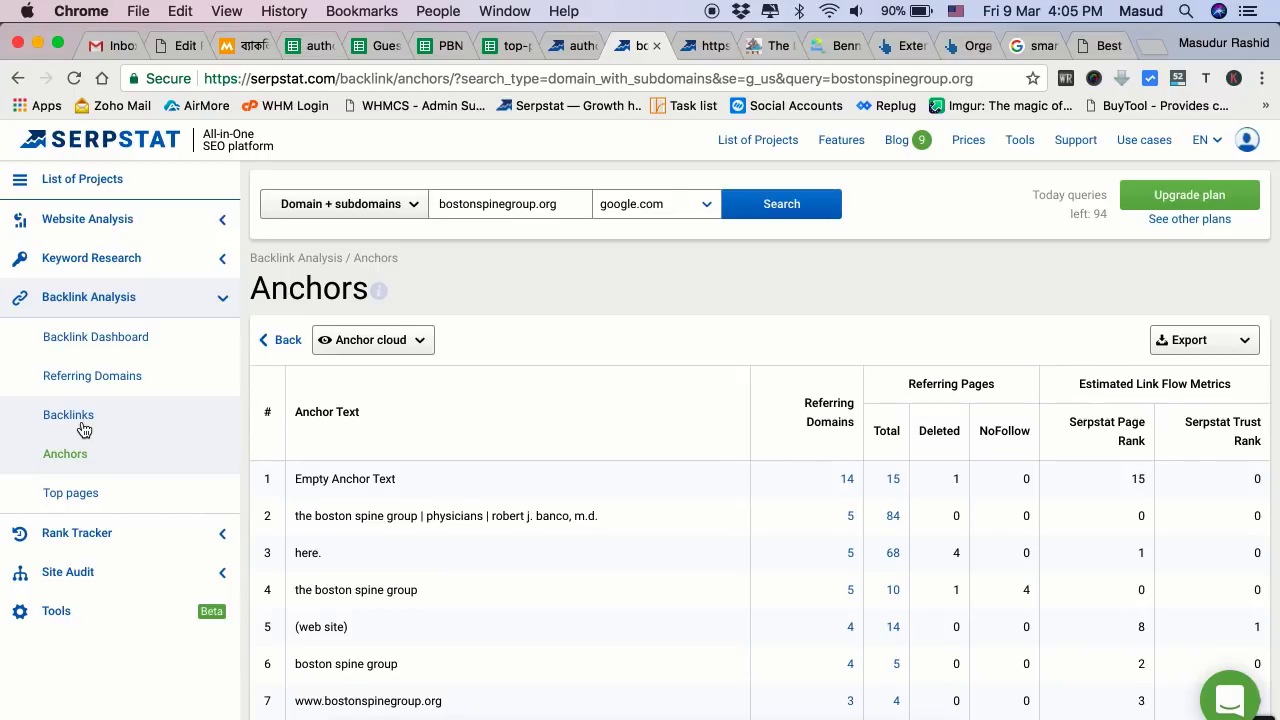
scroll(471, 477, down, 5)
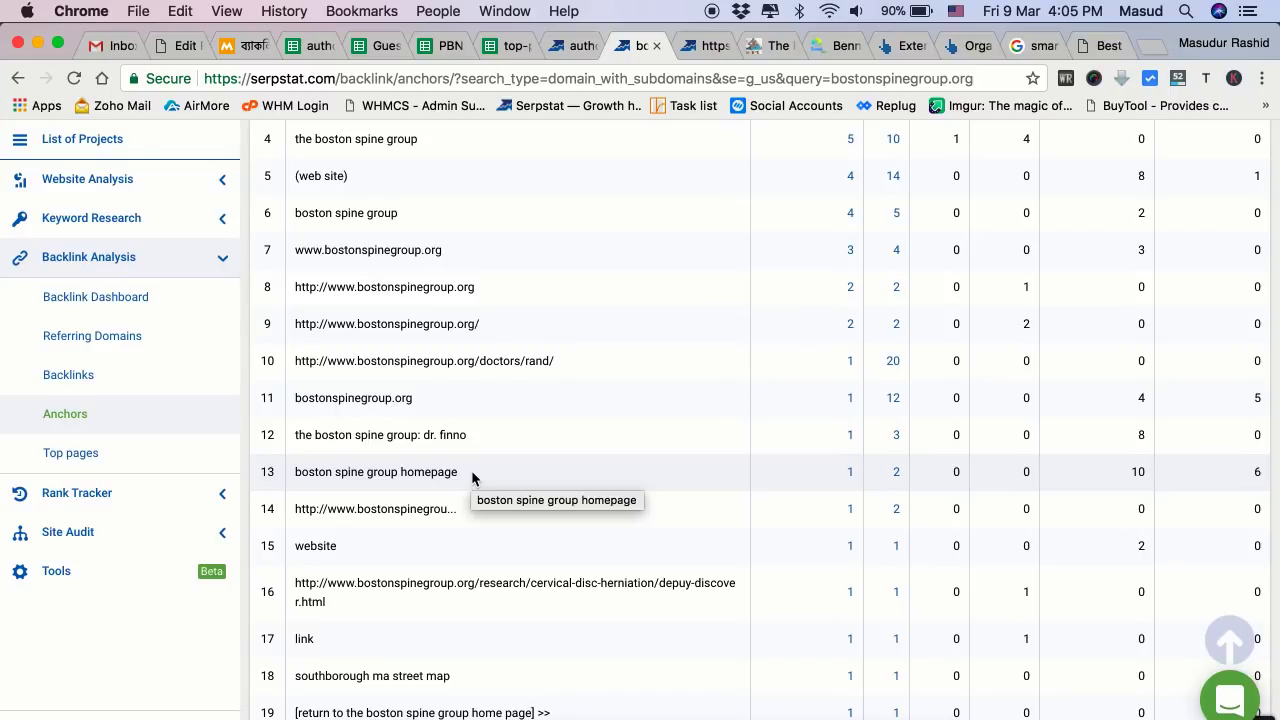
scroll(472, 478, down, 3)
scroll(472, 478, up, 10)
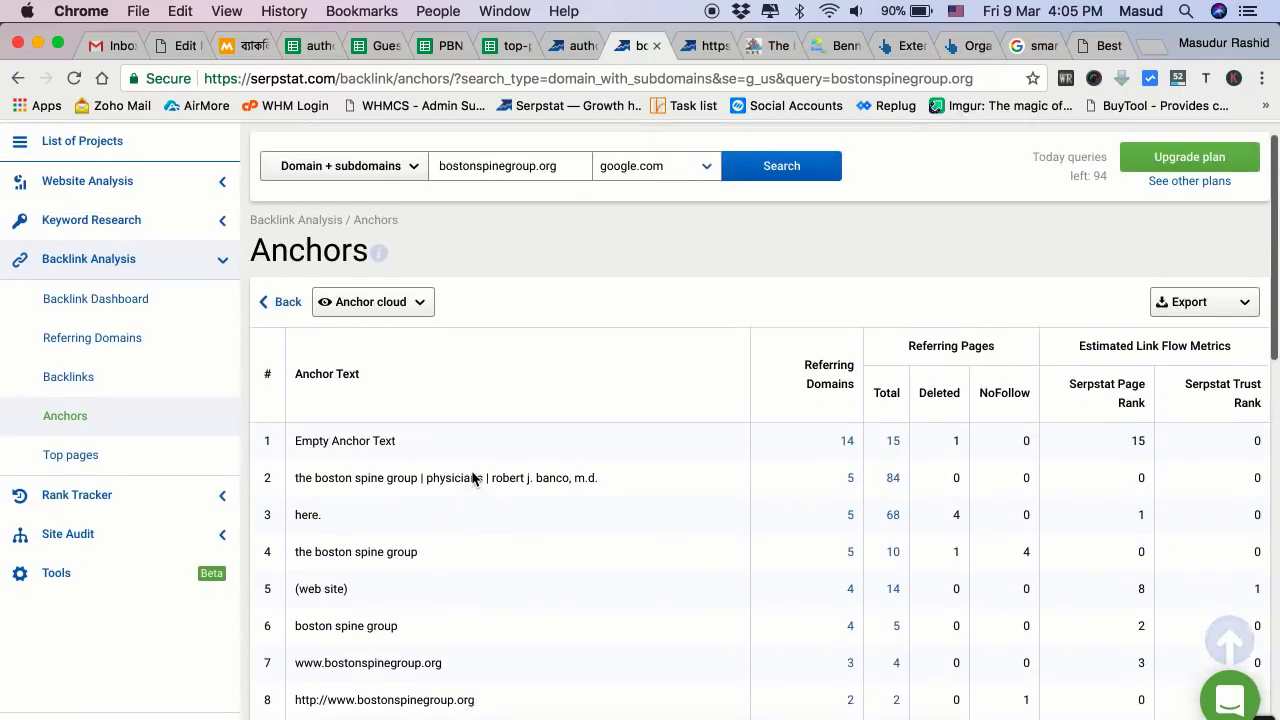
scroll(472, 478, down, 2)
scroll(472, 478, down, 2)
scroll(457, 503, down, 5)
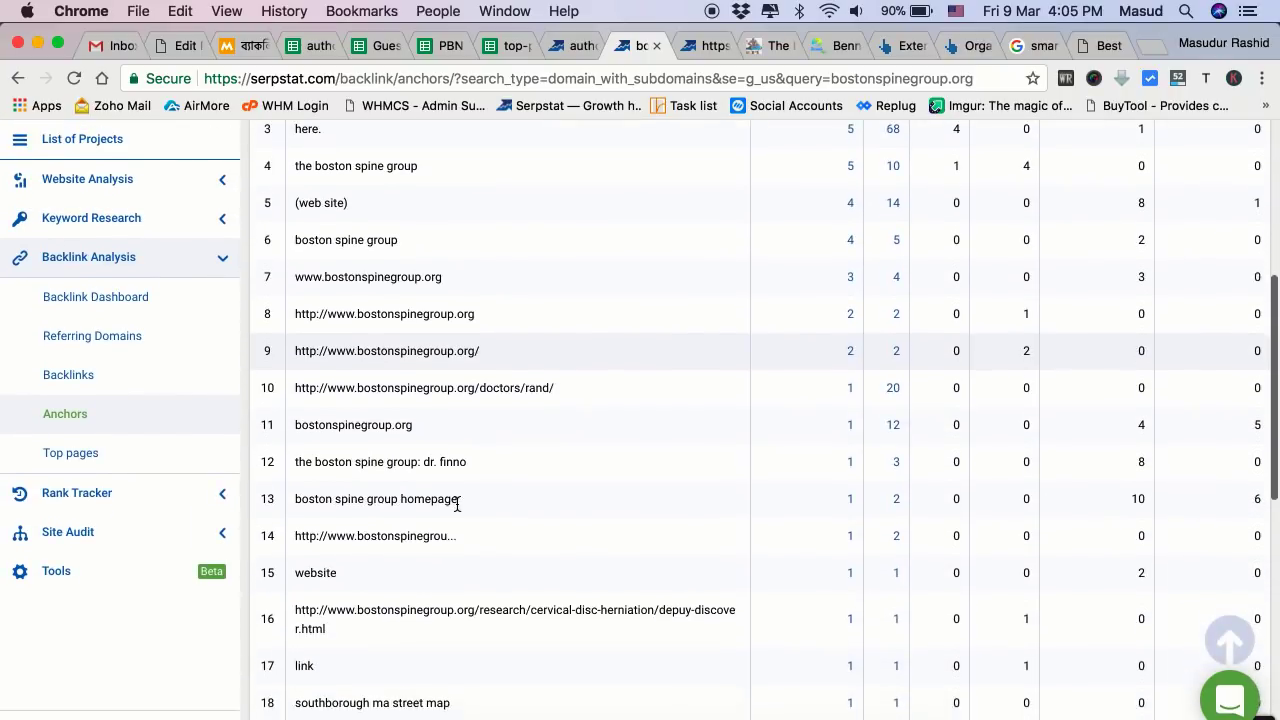
scroll(457, 503, down, 1)
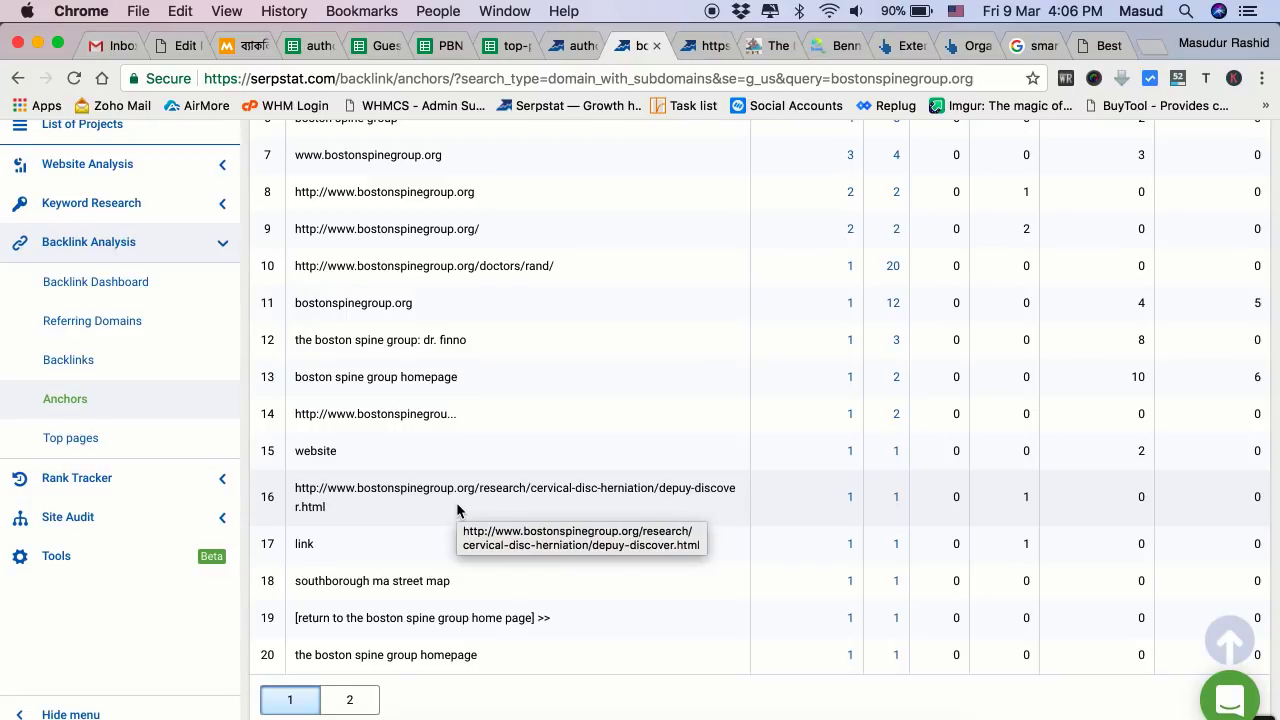
Open the Backlinks report for bostonspinegroup.org, show all new backlinks and look through the list.
click(65, 364)
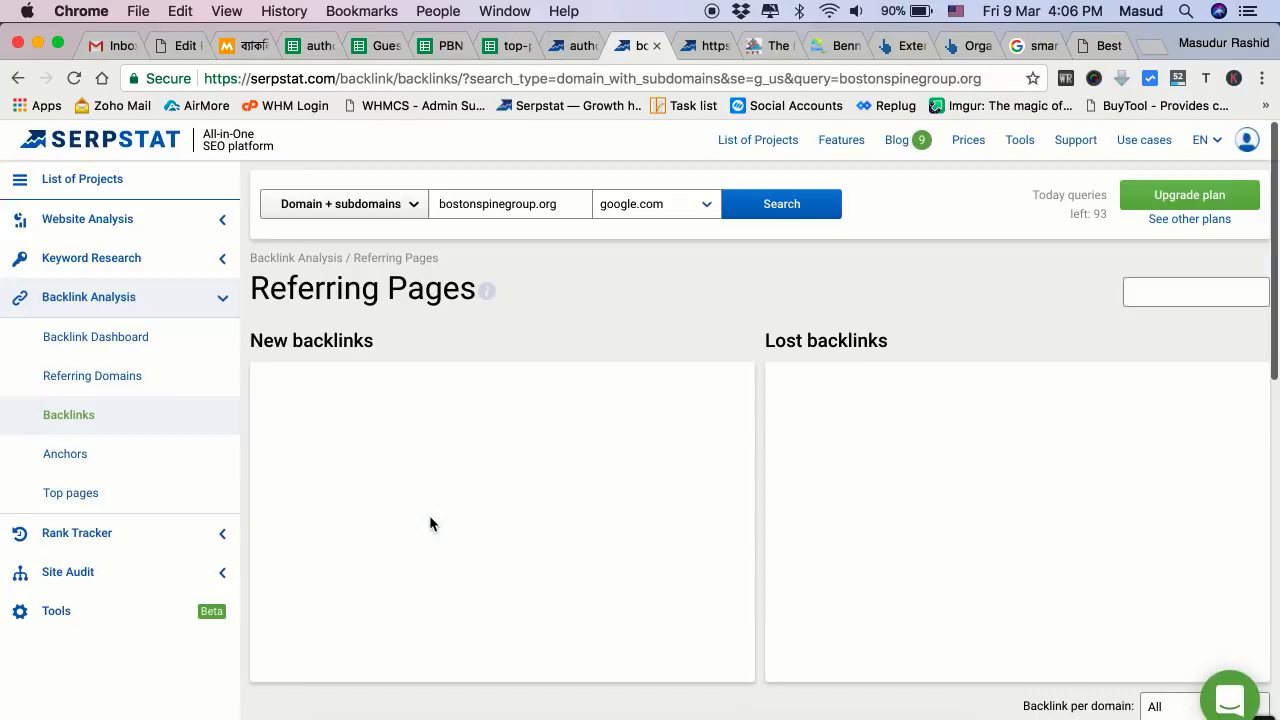
scroll(699, 434, down, 10)
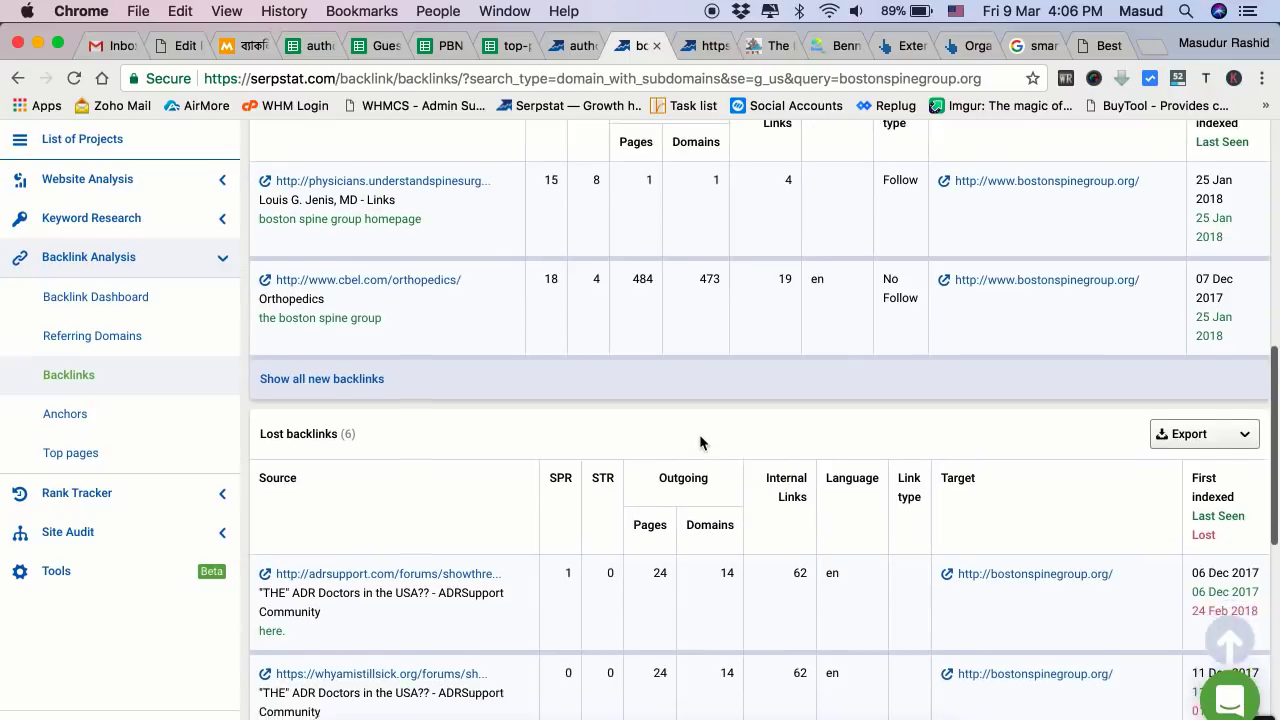
click(355, 312)
scroll(1027, 461, down, 15)
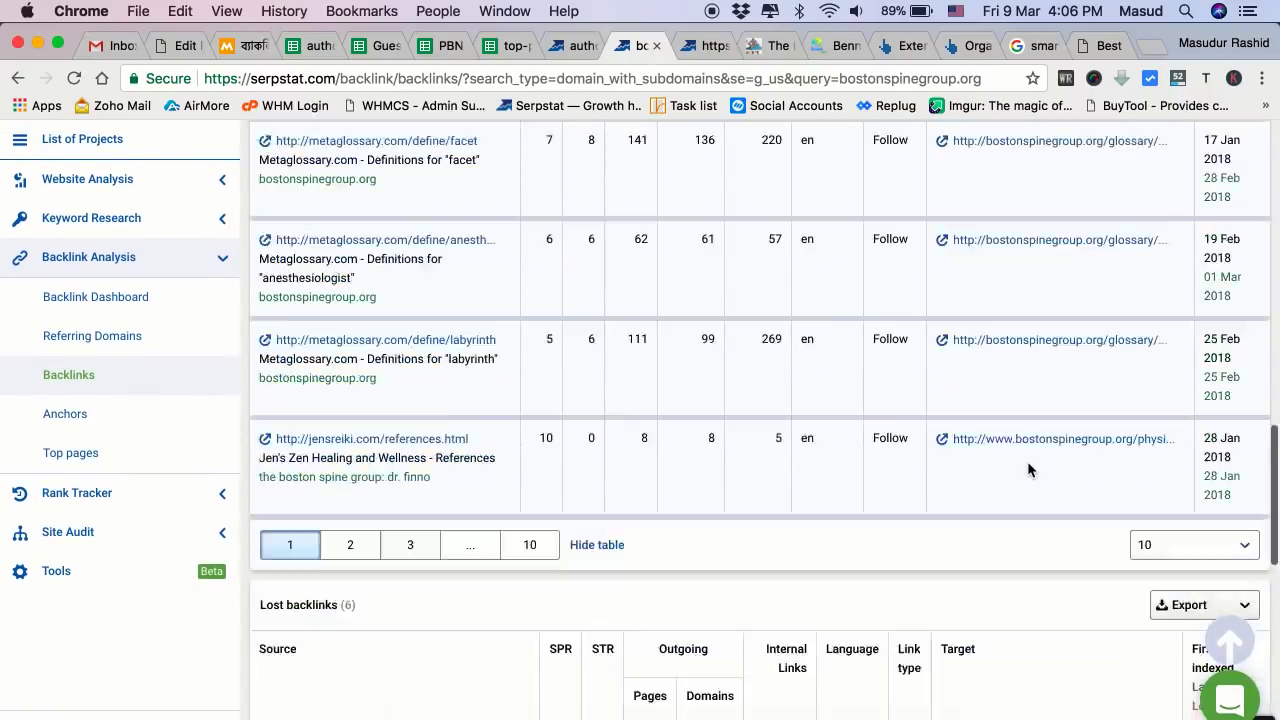
scroll(1027, 461, up, 4)
scroll(1027, 461, up, 5)
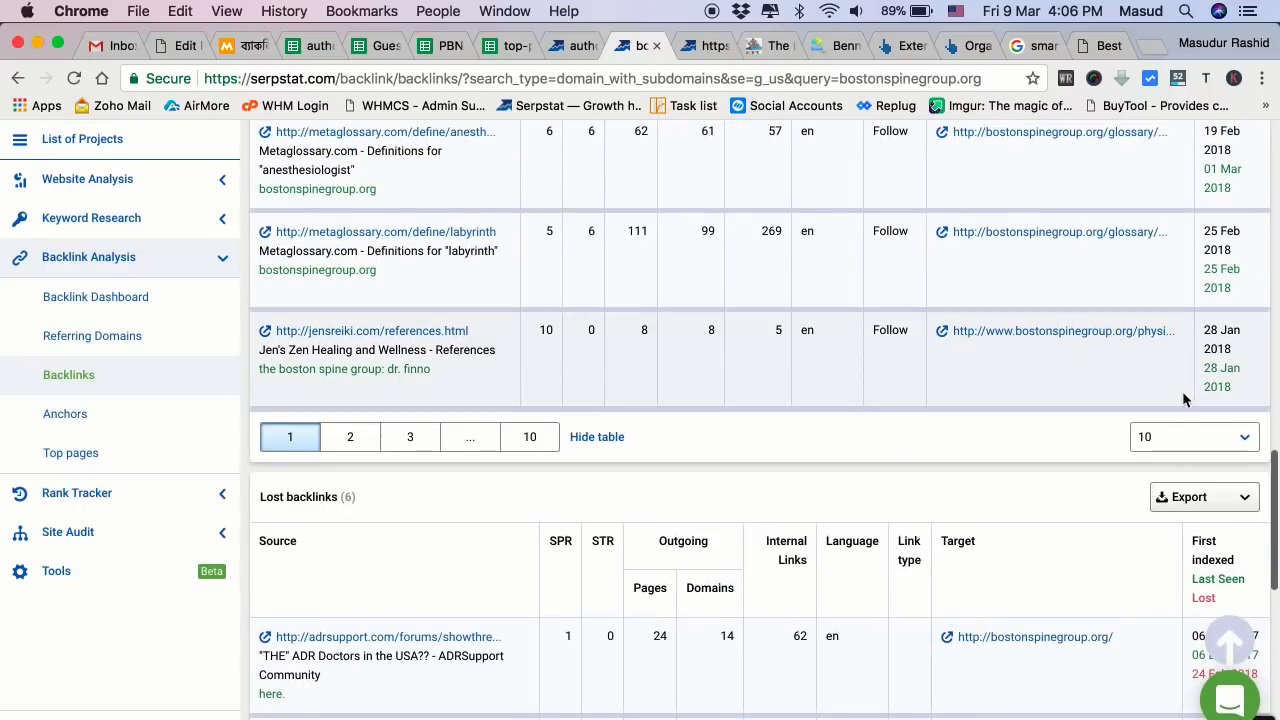
Raise the number of rows shown in the new backlinks table, expand it again and examine the sources and anchors.
click(1165, 446)
click(1152, 596)
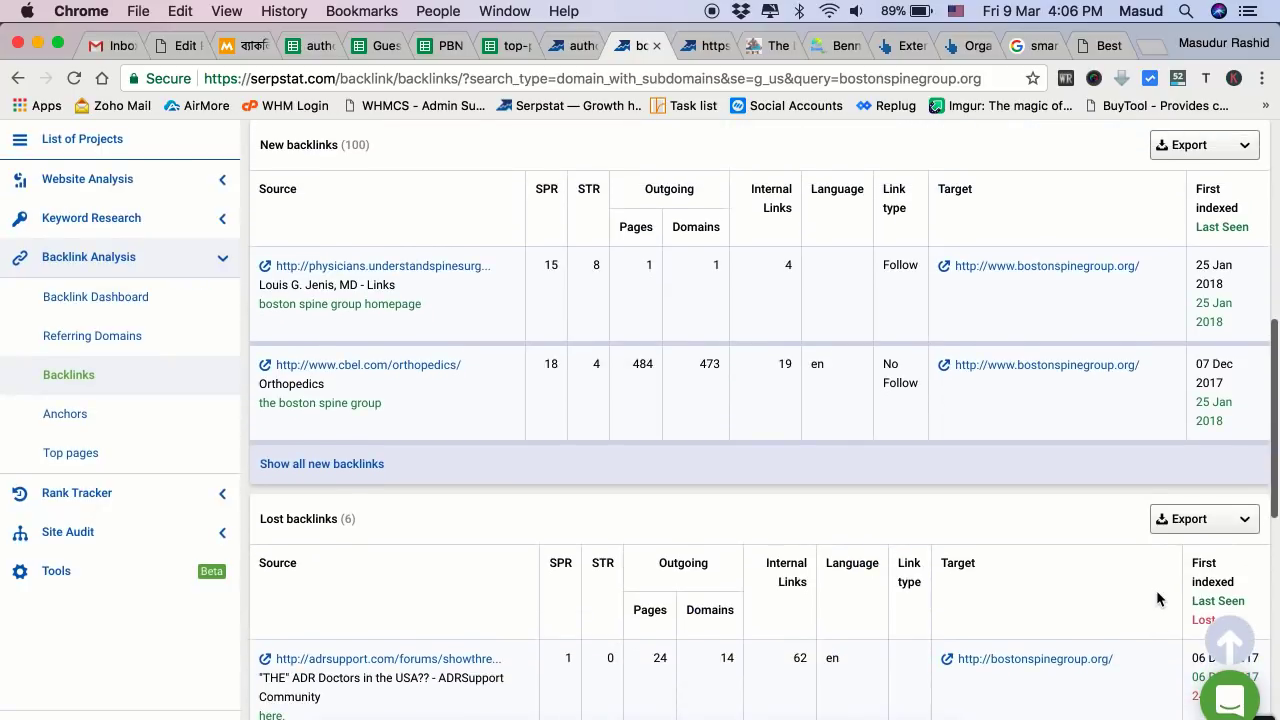
scroll(1150, 580, up, 5)
scroll(552, 430, down, 3)
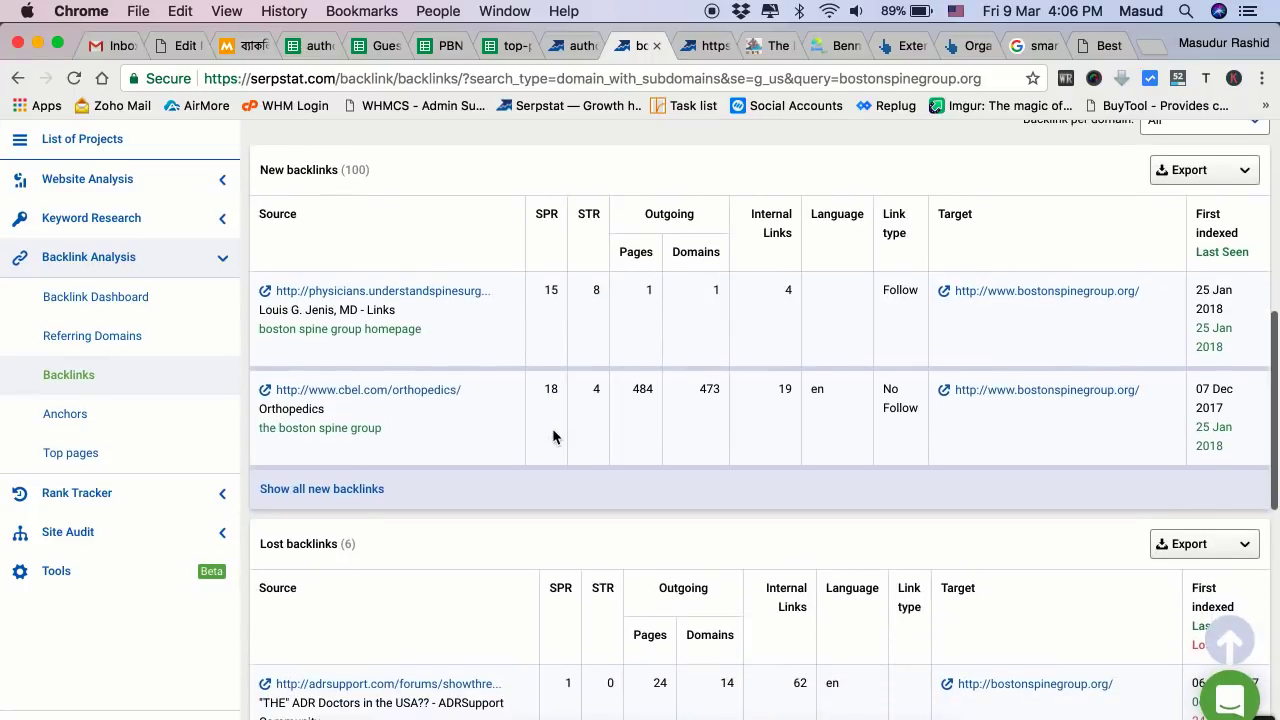
click(343, 492)
scroll(603, 455, down, 5)
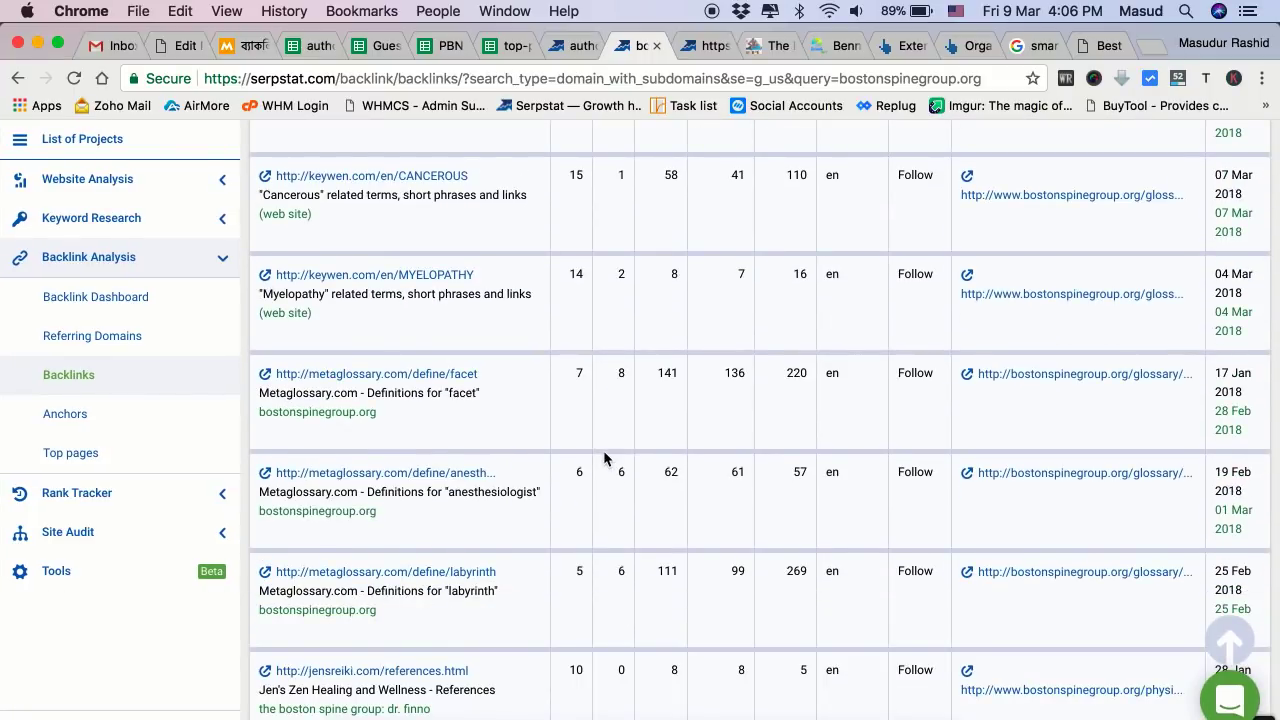
scroll(603, 455, down, 5)
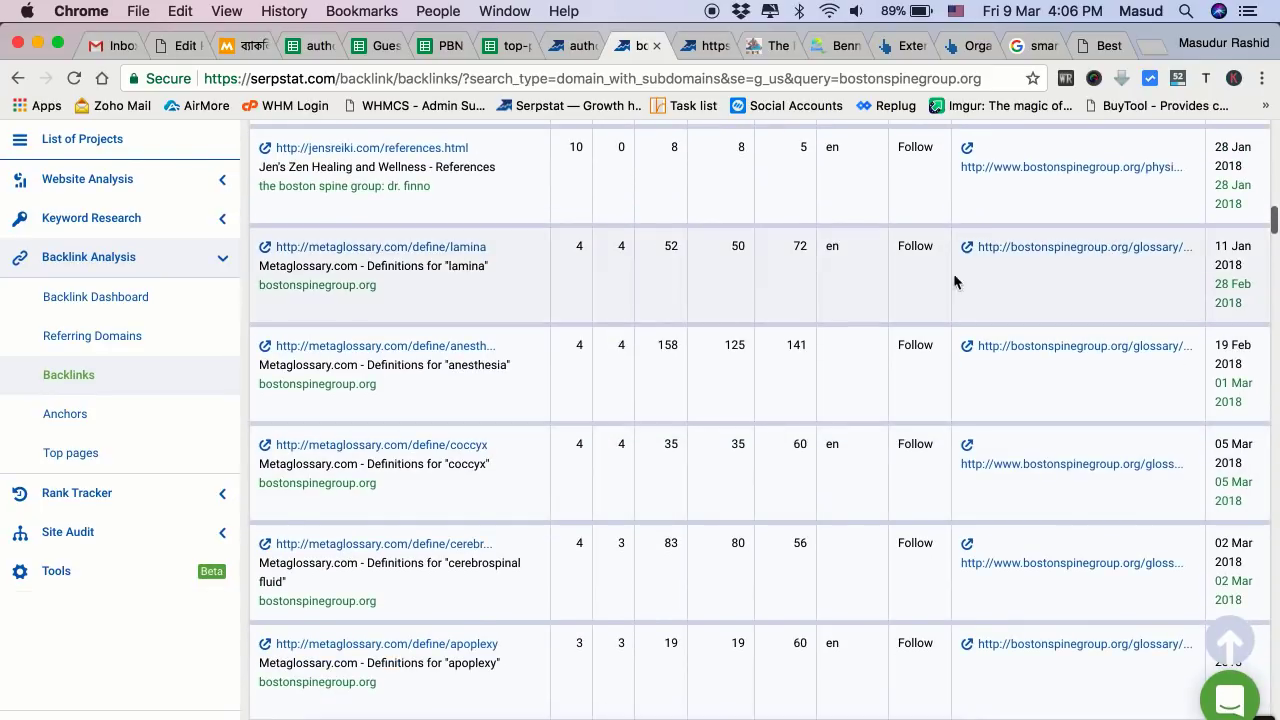
Look further down the new backlinks list for bostonspinegroup.org, checking the source pages, anchors and link types.
scroll(847, 564, down, 6)
scroll(847, 565, down, 7)
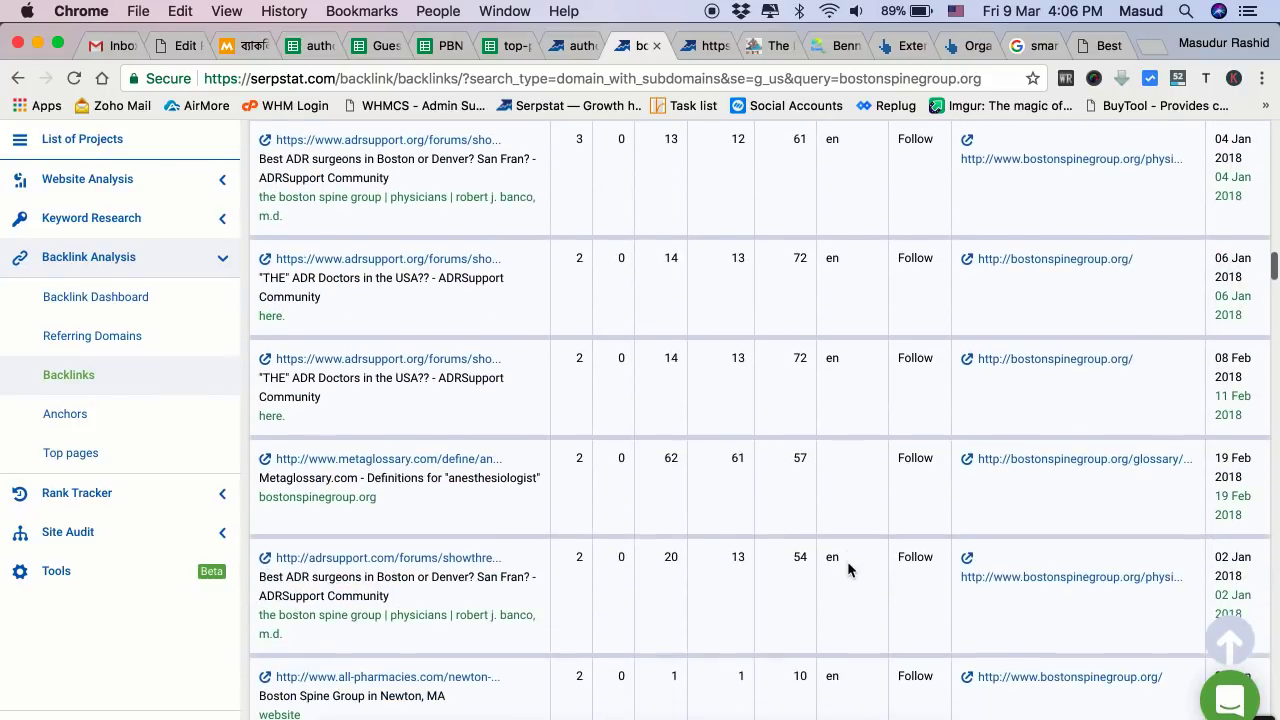
scroll(921, 400, down, 10)
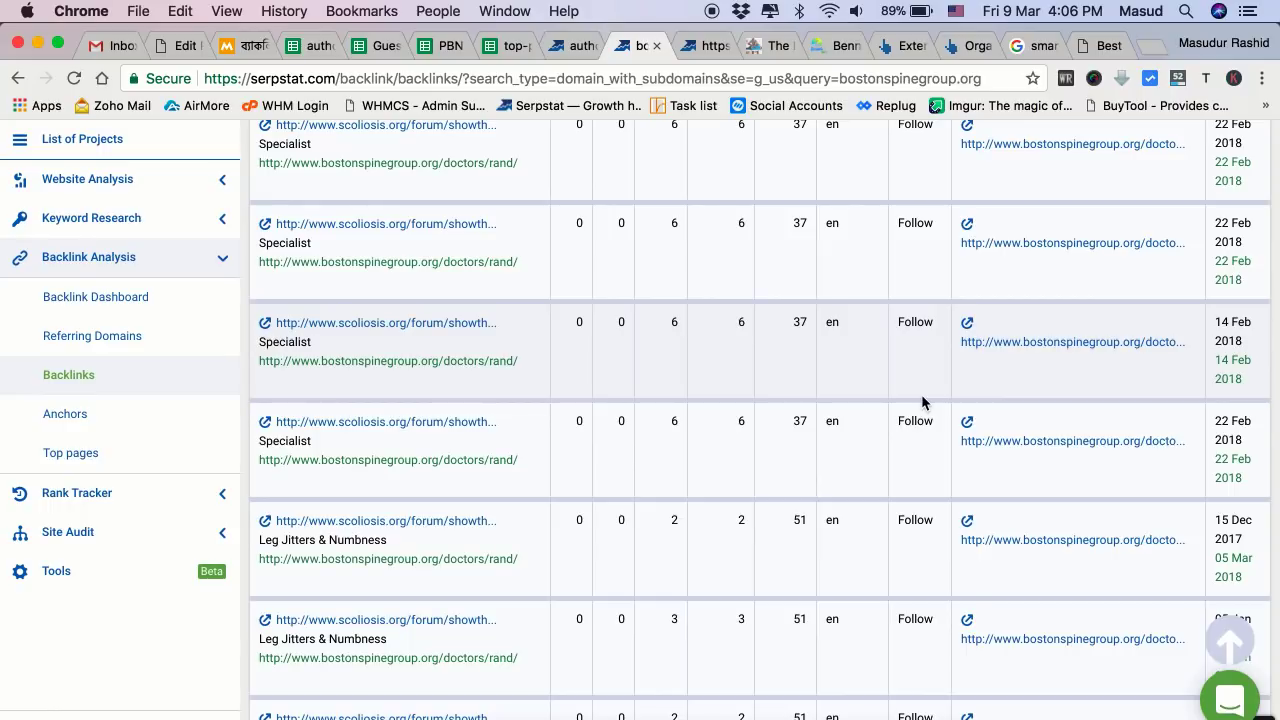
scroll(921, 401, down, 10)
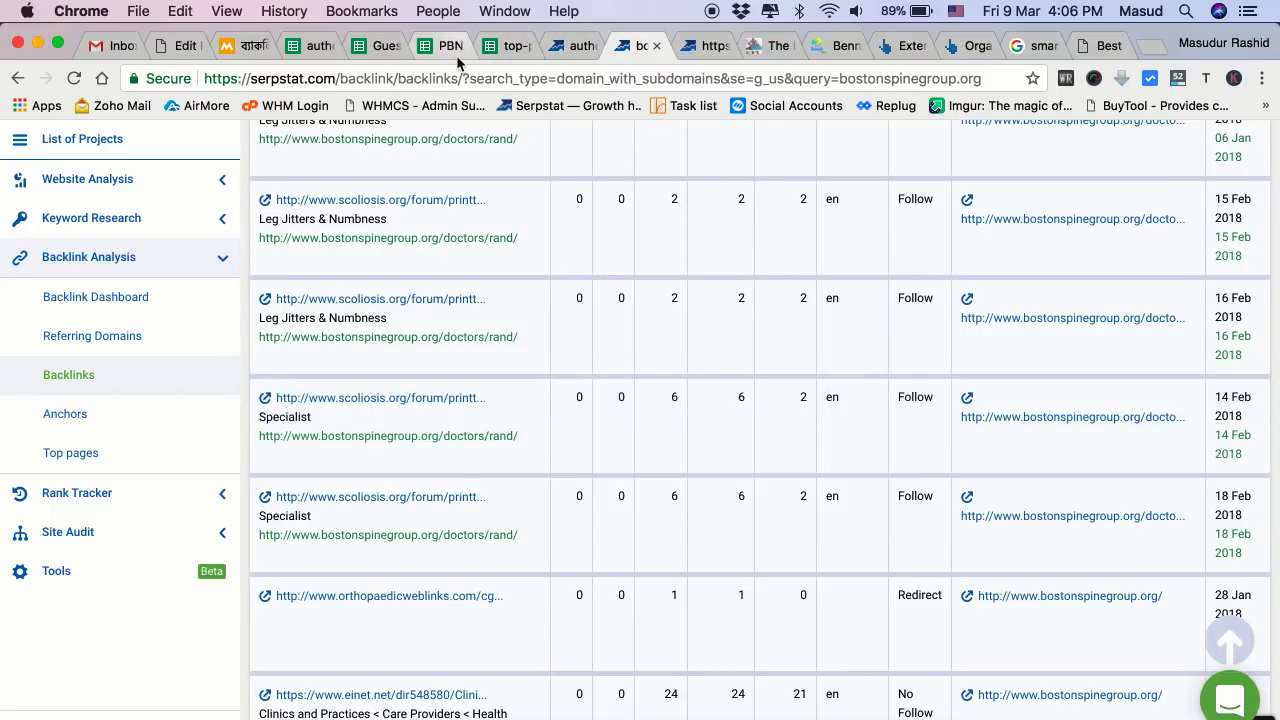
Copy the medciencia.com address from the PBN Domains.csv sheet and load it in the tab beside the Serpstat reports.
click(445, 46)
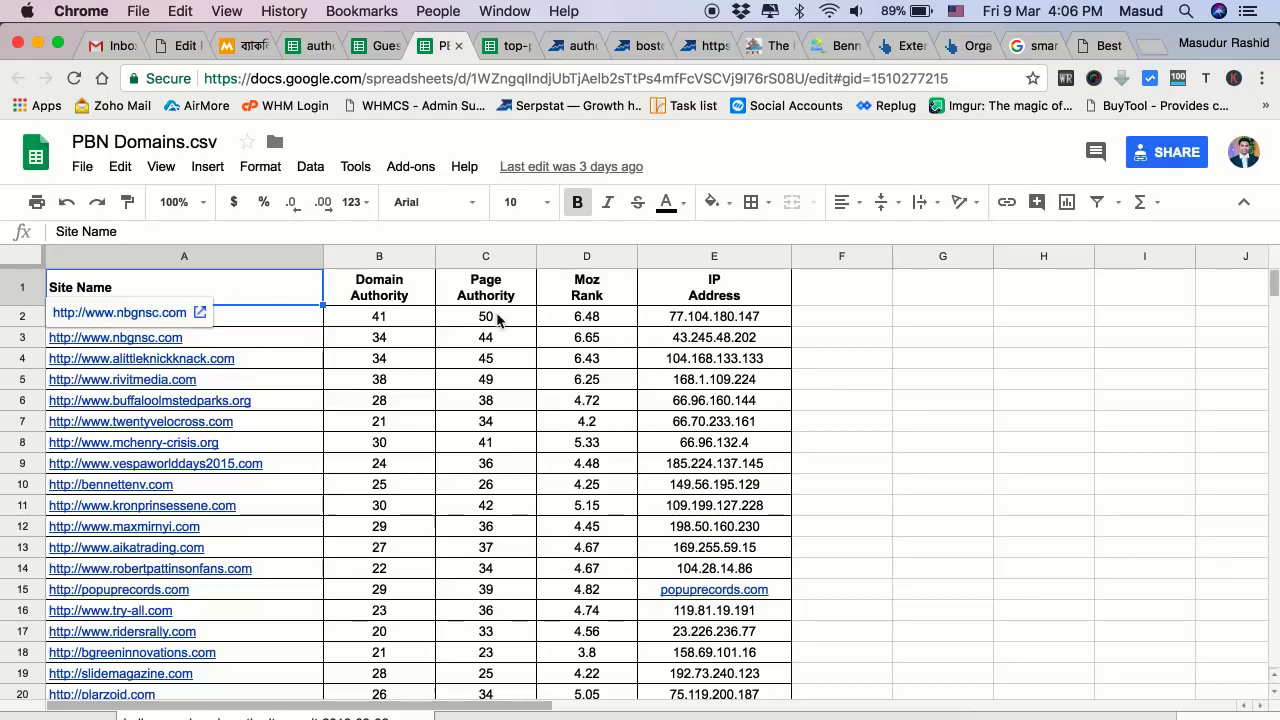
click(264, 320)
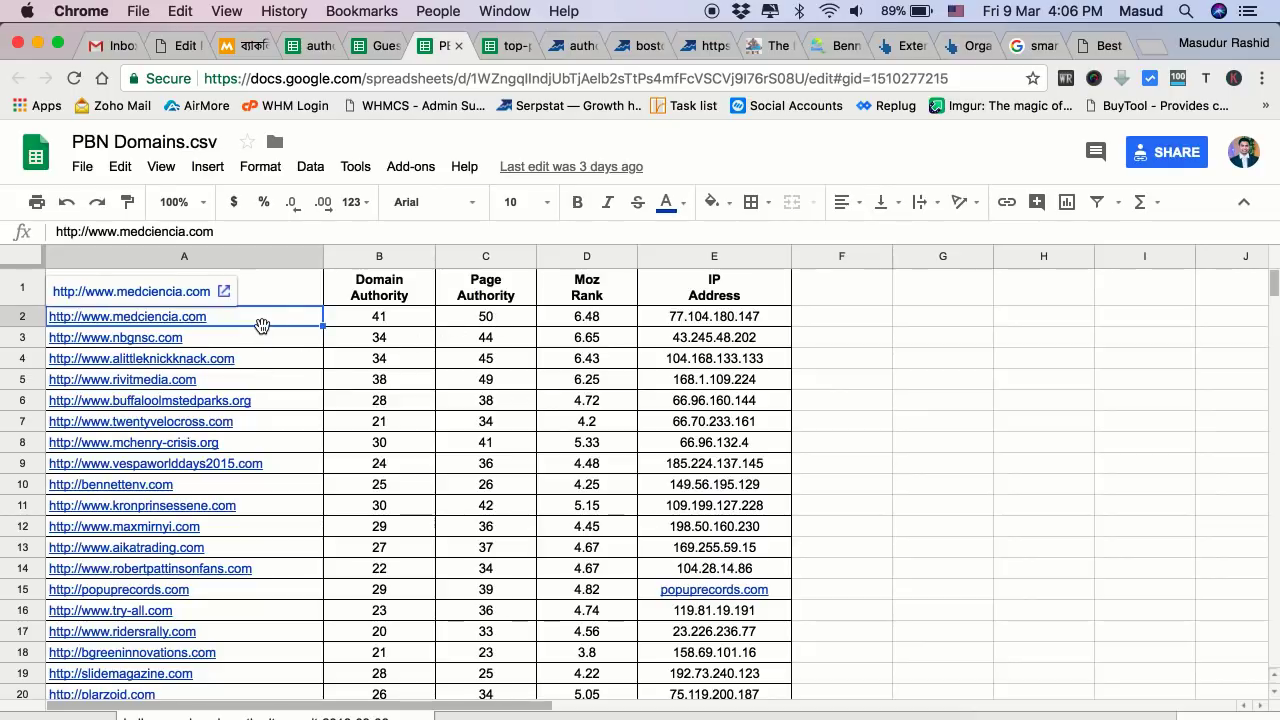
key(super+c)
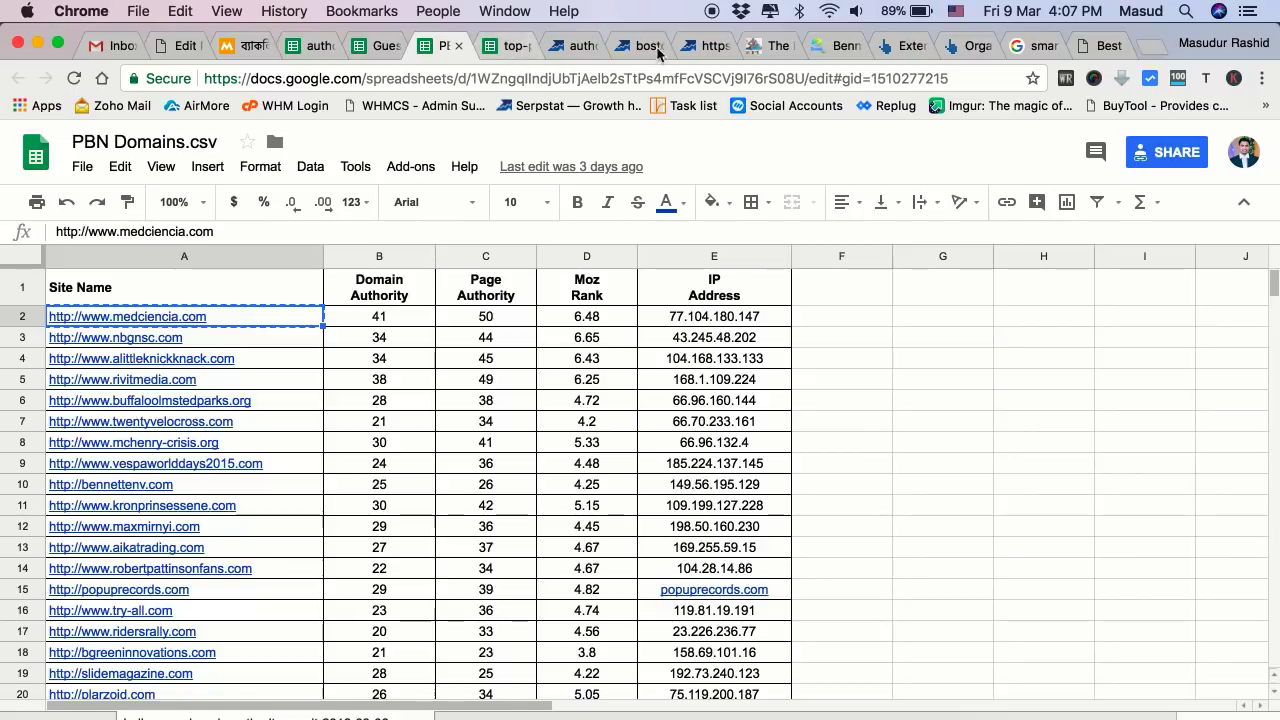
click(768, 45)
click(558, 78)
key(super+v)
key(Return)
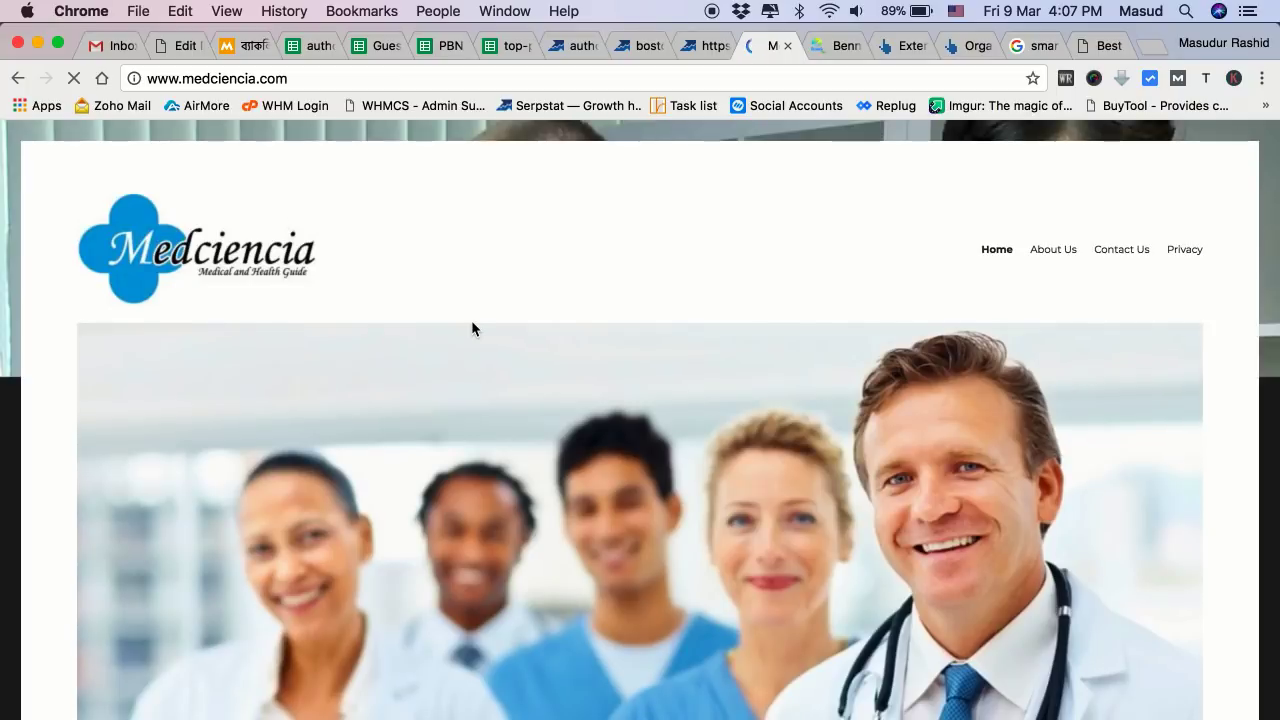
Read through the Medciencia home page posts on knee scooters and adult scooters, examining their outbound links, including the AuthorityAdviser one.
scroll(471, 330, down, 10)
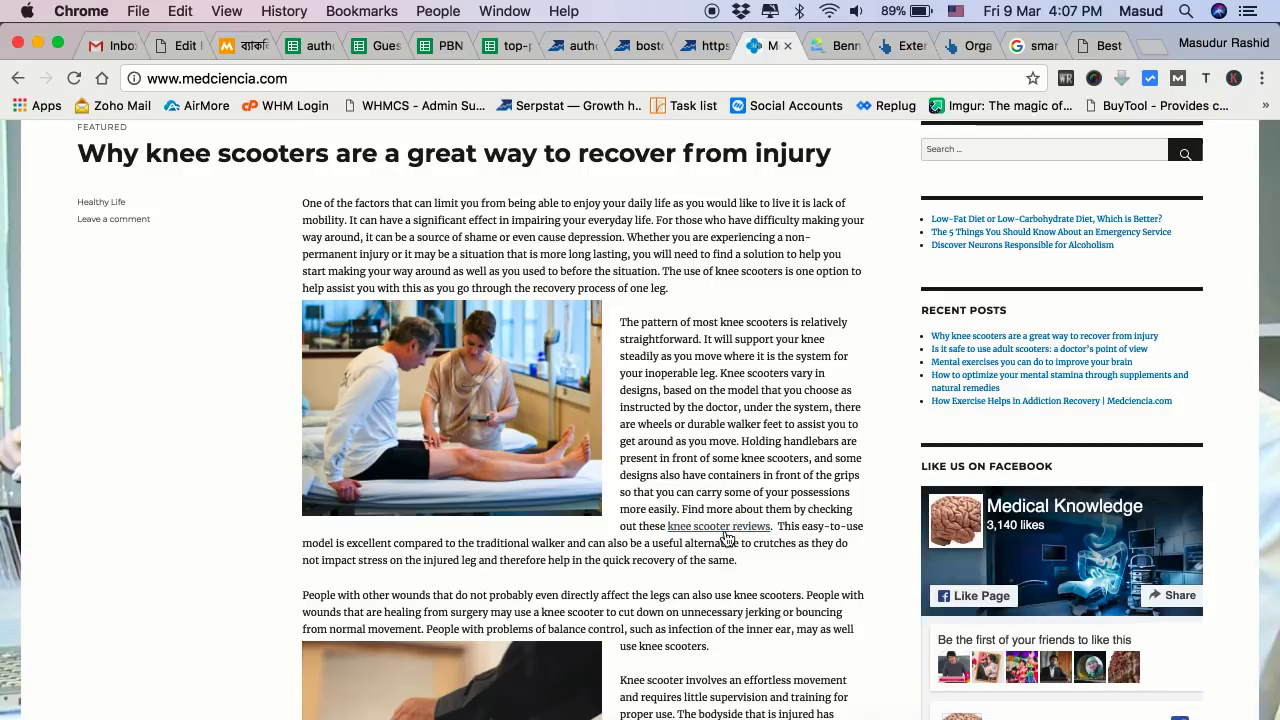
scroll(686, 517, down, 10)
scroll(700, 430, down, 1)
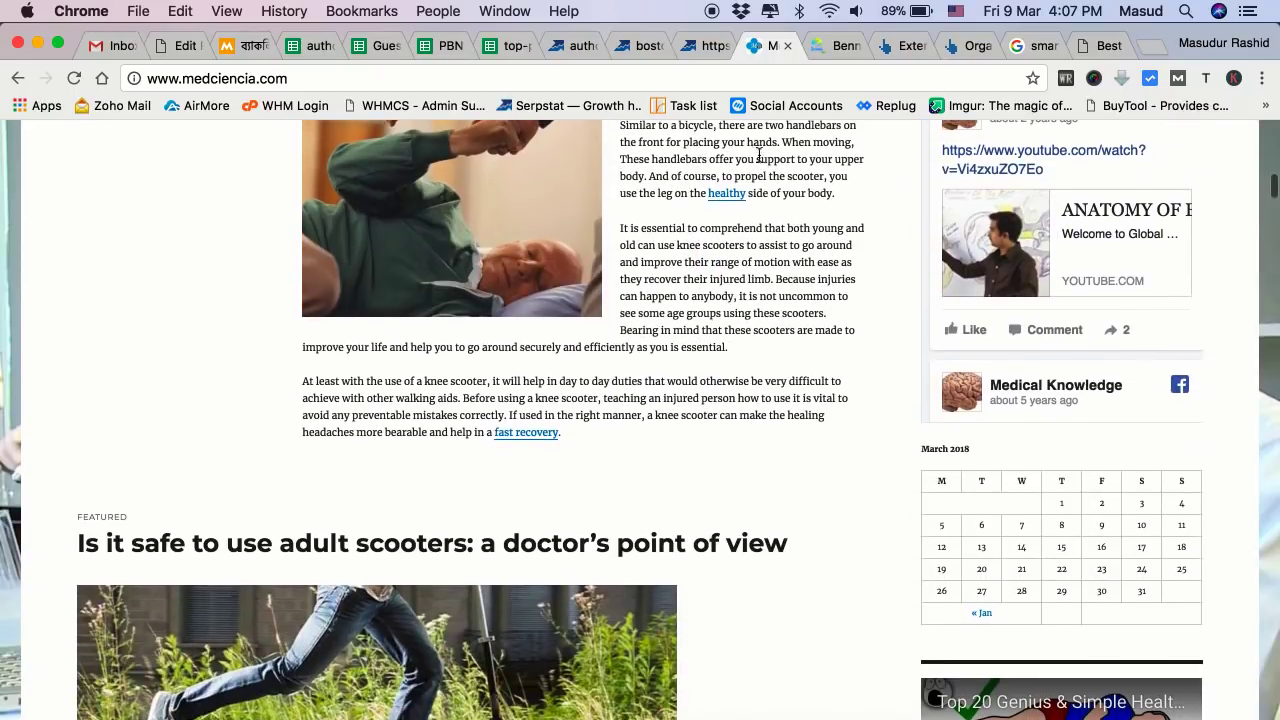
scroll(539, 407, down, 15)
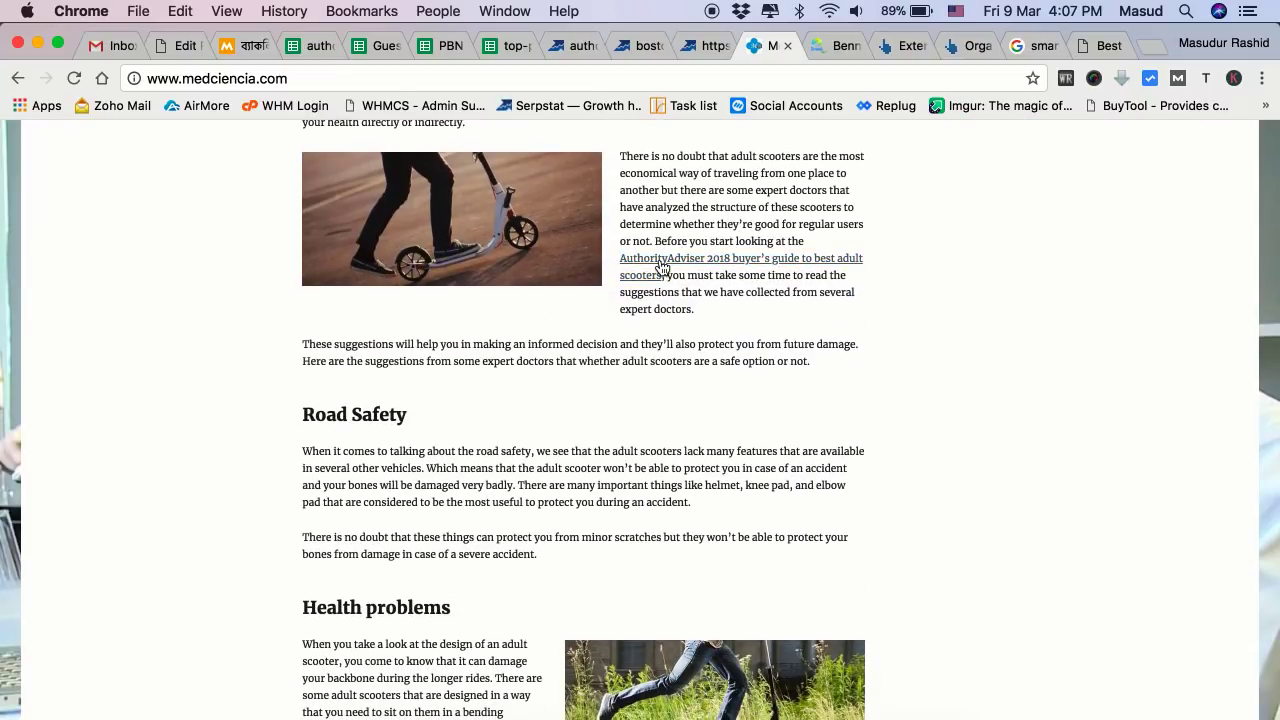
scroll(661, 266, down, 20)
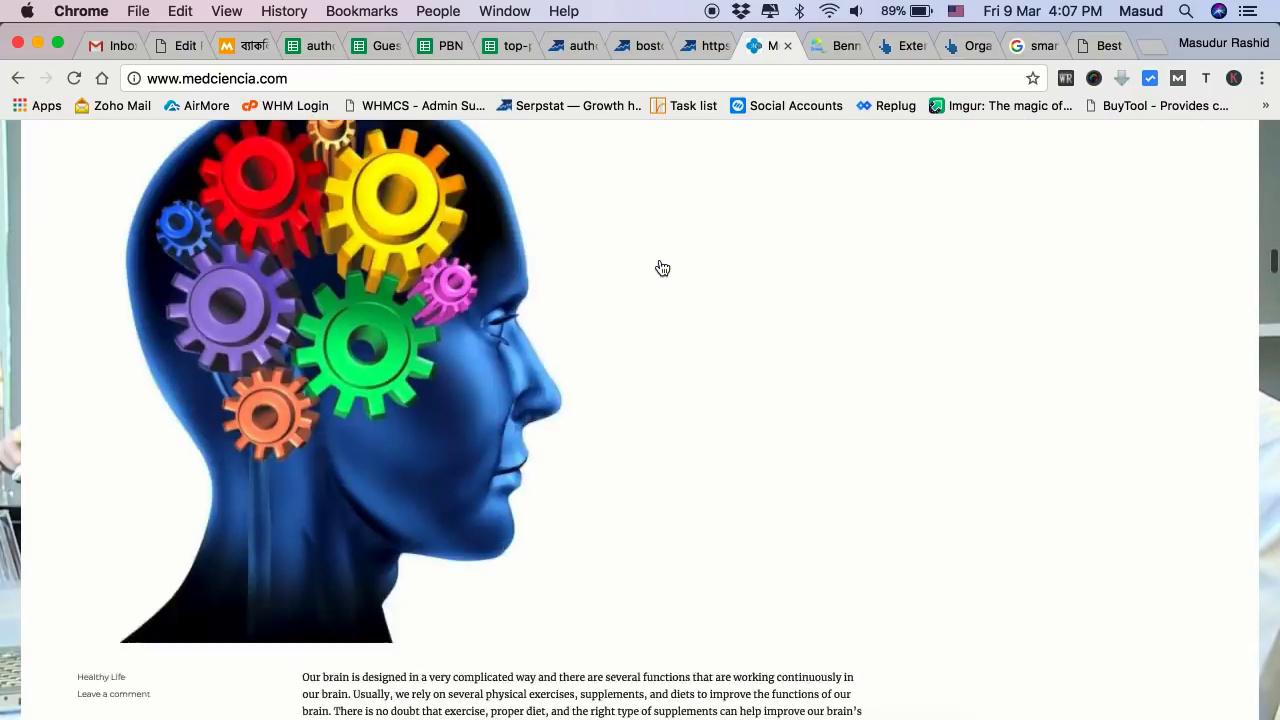
scroll(660, 260, up, 20)
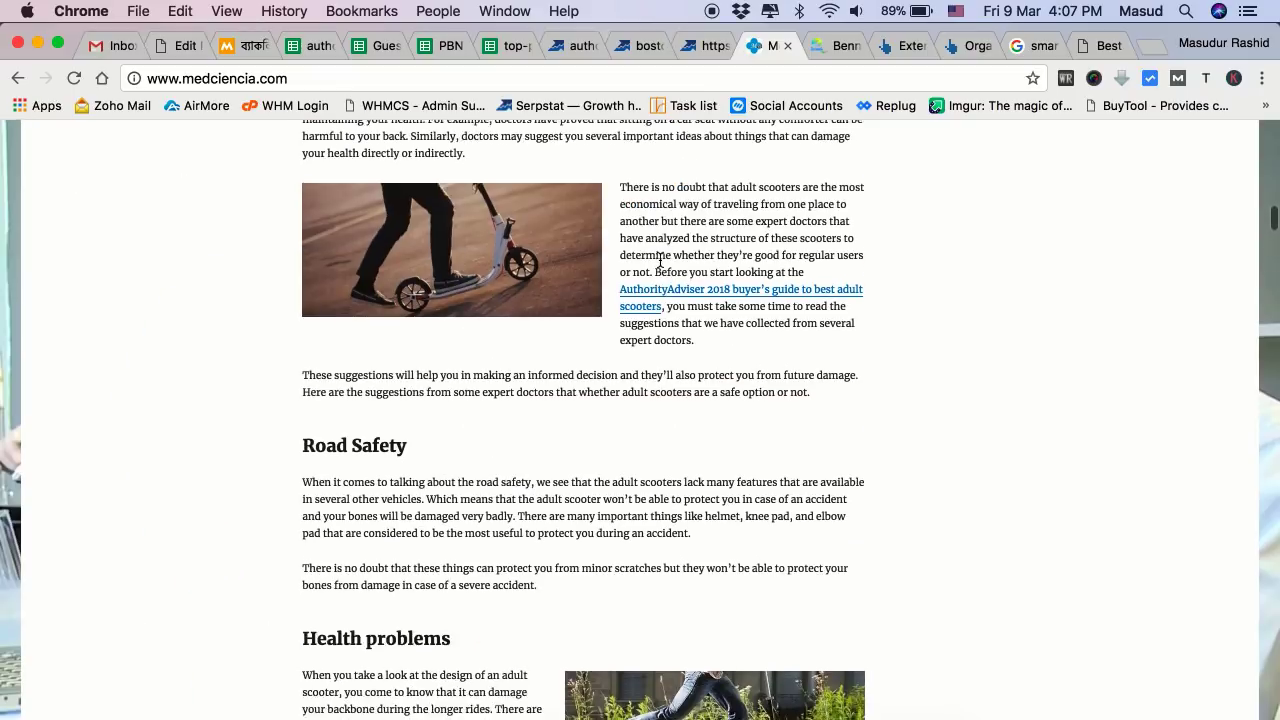
scroll(665, 307, up, 20)
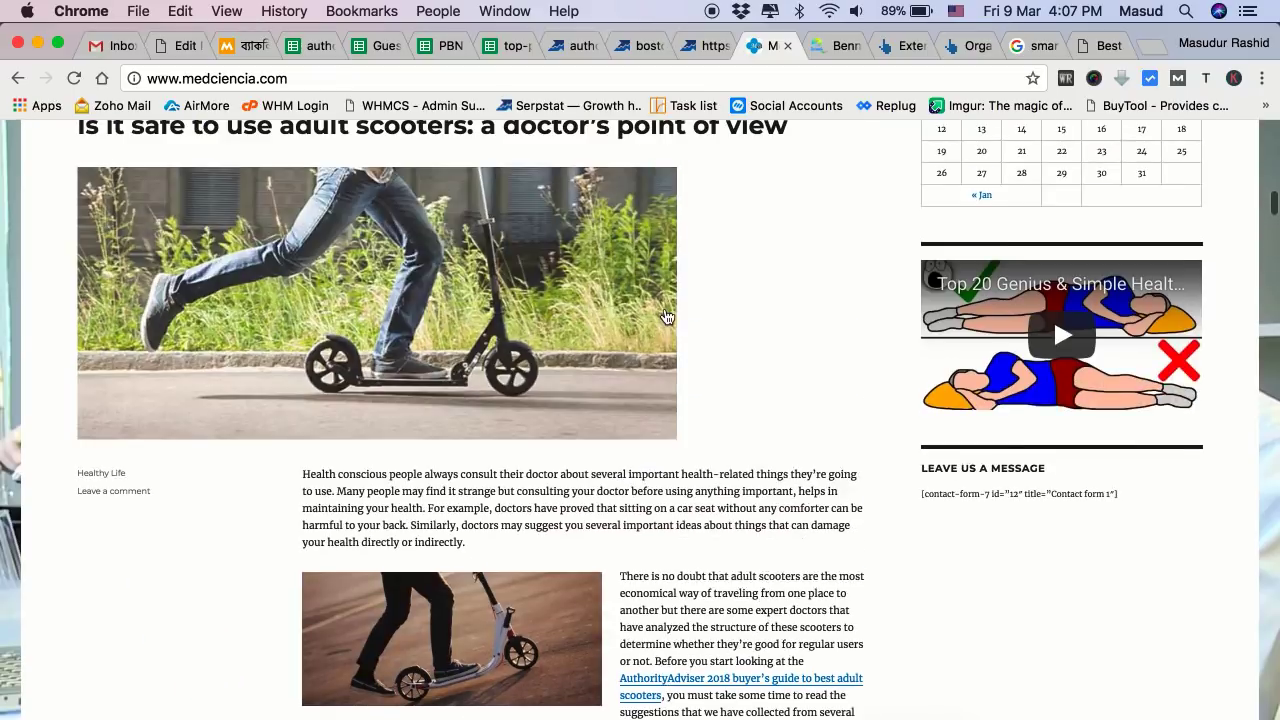
scroll(665, 316, down, 10)
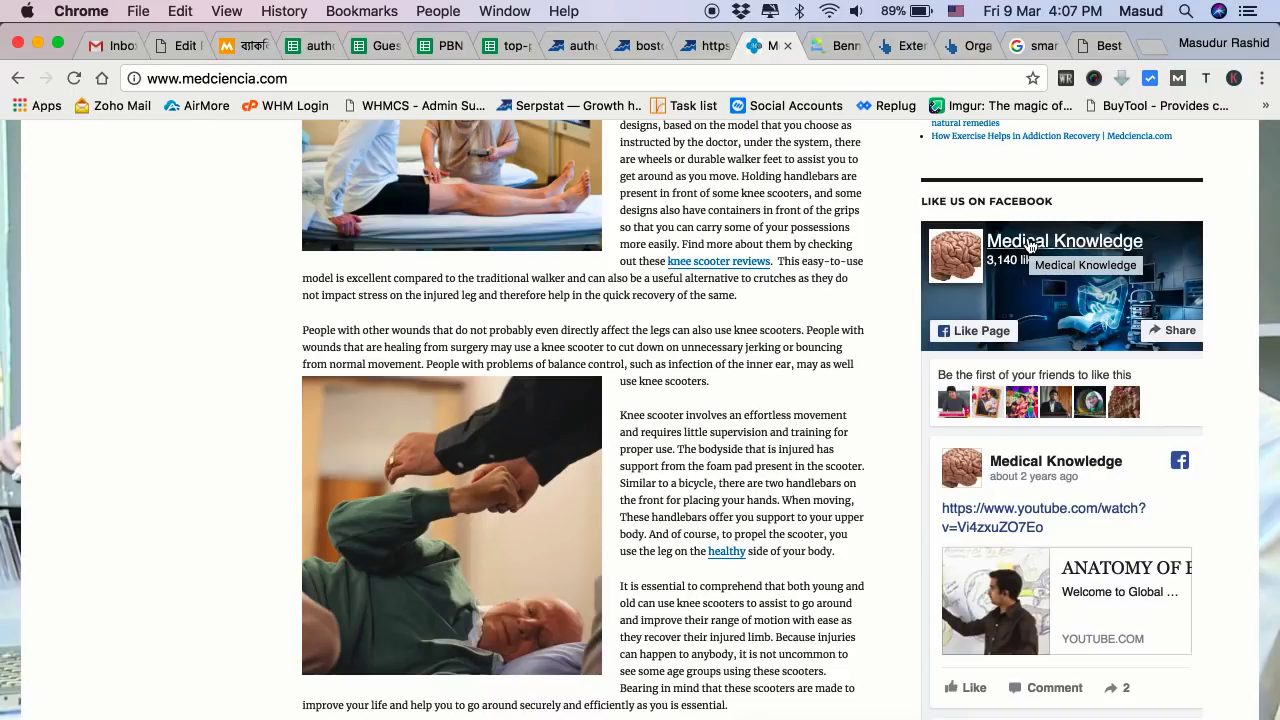
scroll(837, 337, down, 10)
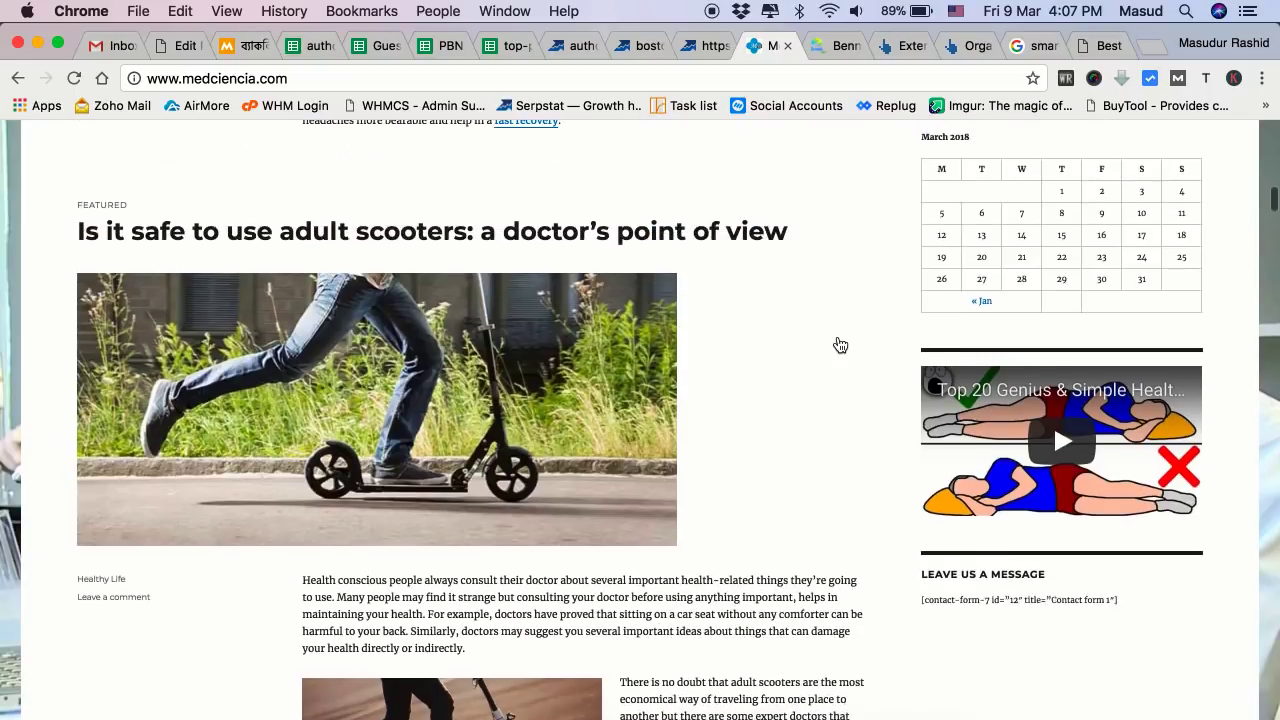
scroll(840, 344, down, 15)
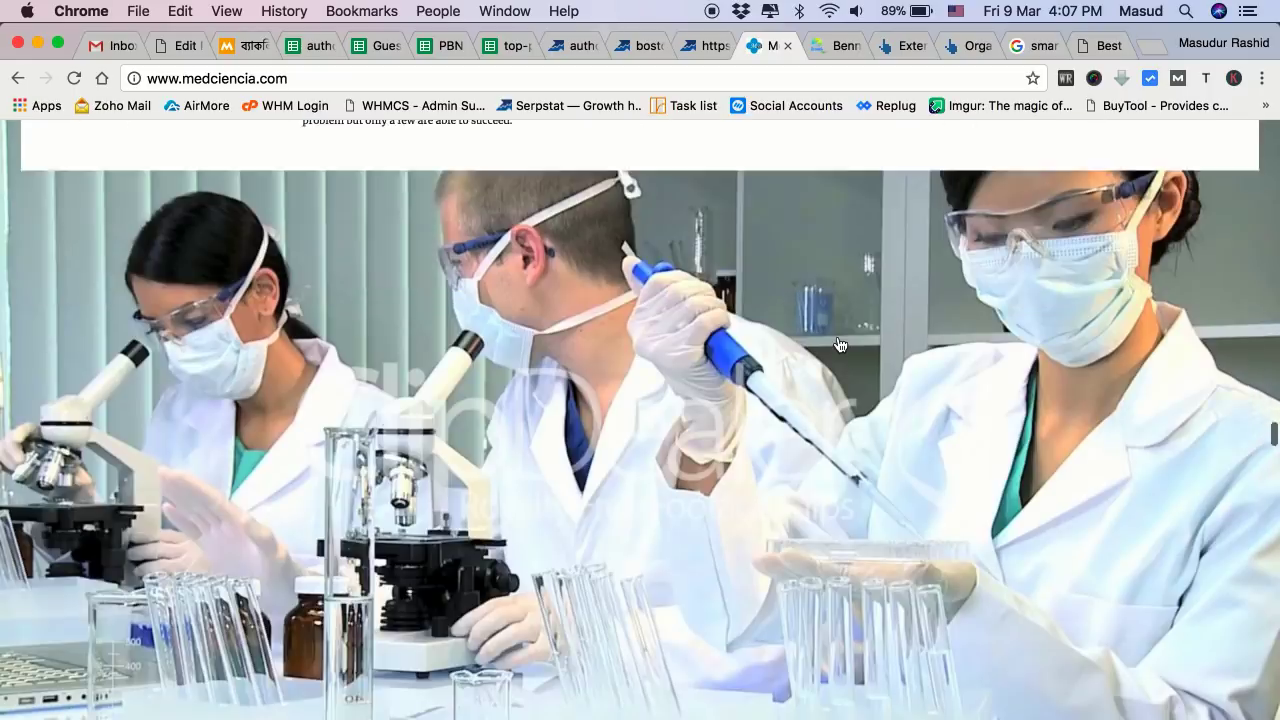
Check medciencia.com's ranks, indexed pages and backlink stats in the WR site statistics popup, and close it.
scroll(838, 343, up, 5)
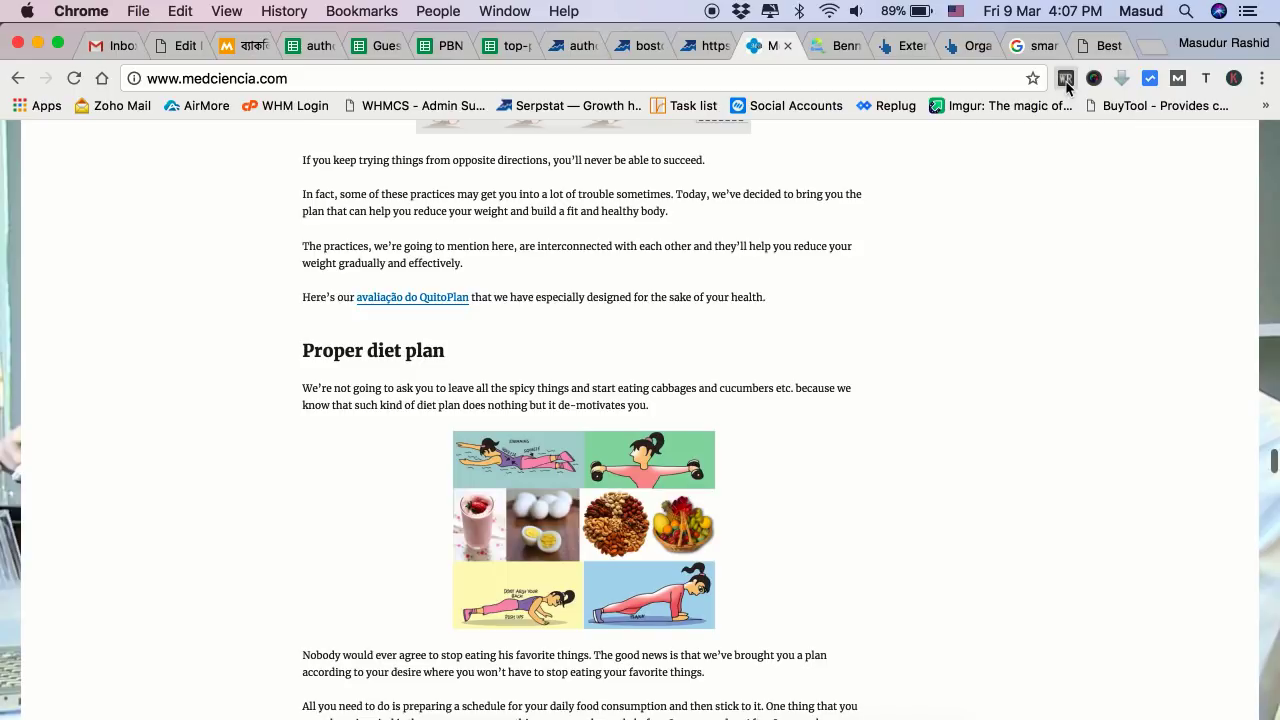
click(1066, 80)
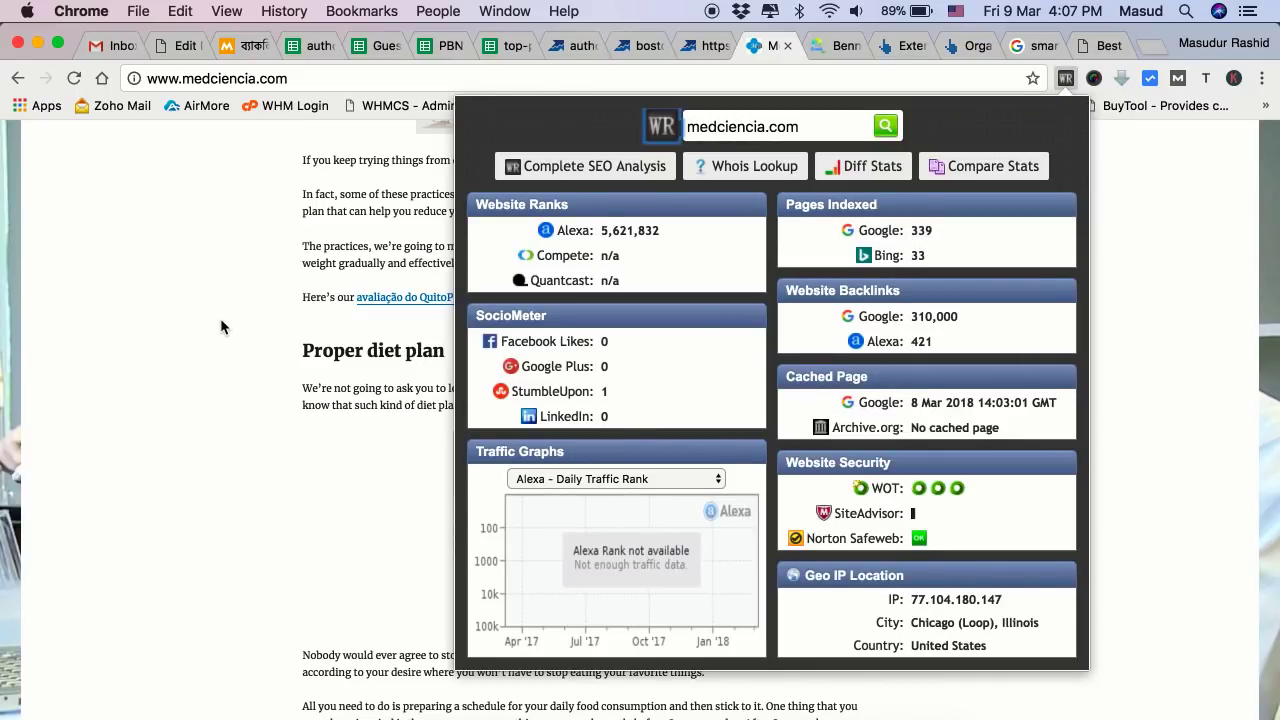
click(264, 384)
Go to page 2 of Medciencia's posts and look it over down to the pagination.
scroll(264, 384, down, 20)
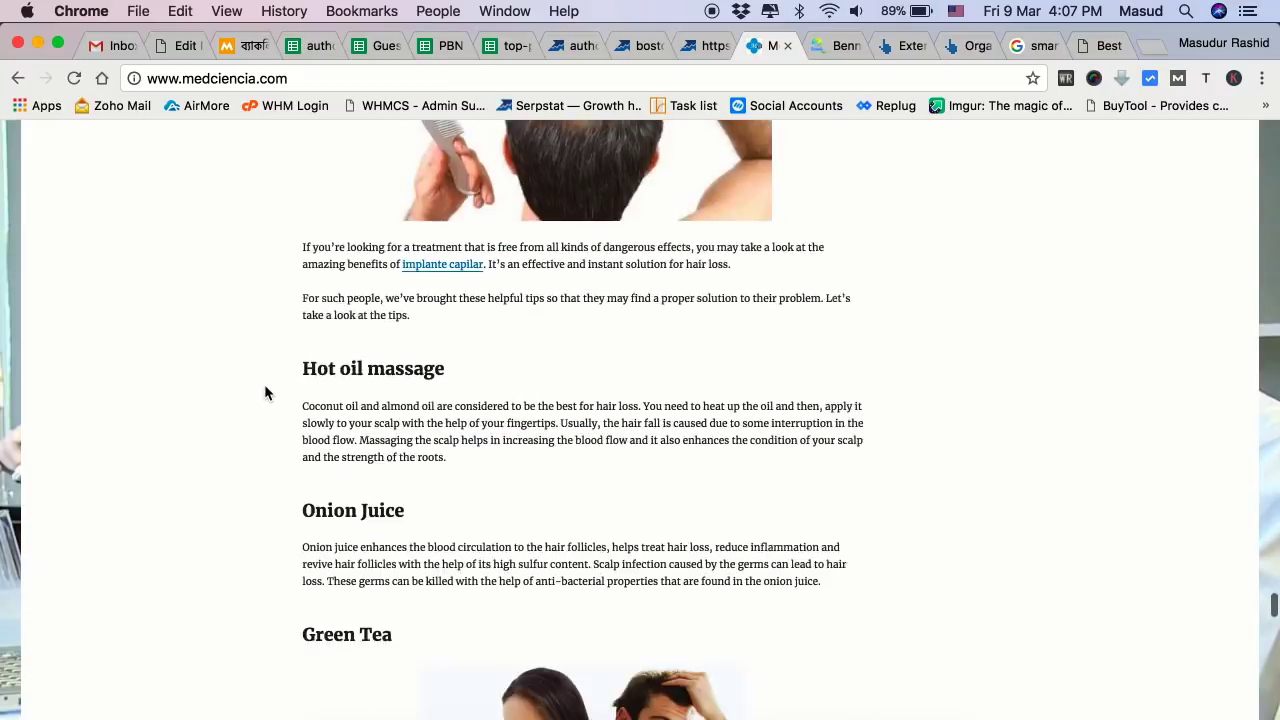
scroll(264, 391, down, 10)
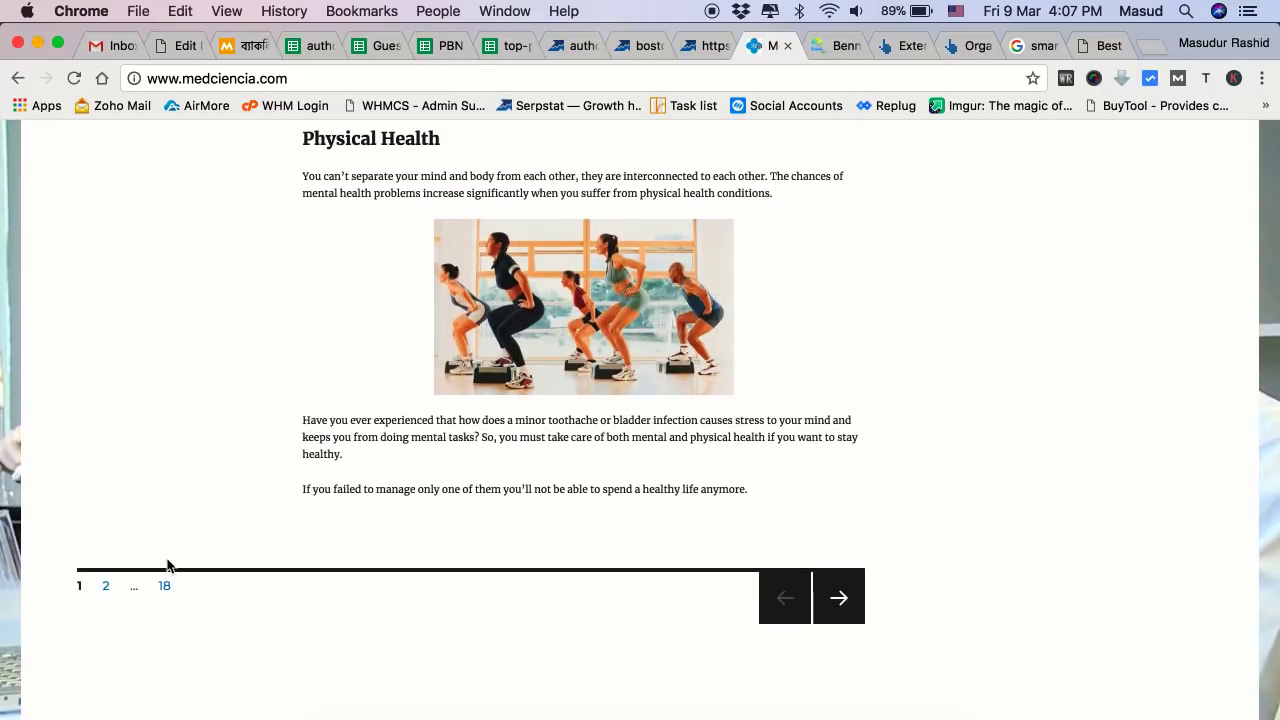
click(105, 588)
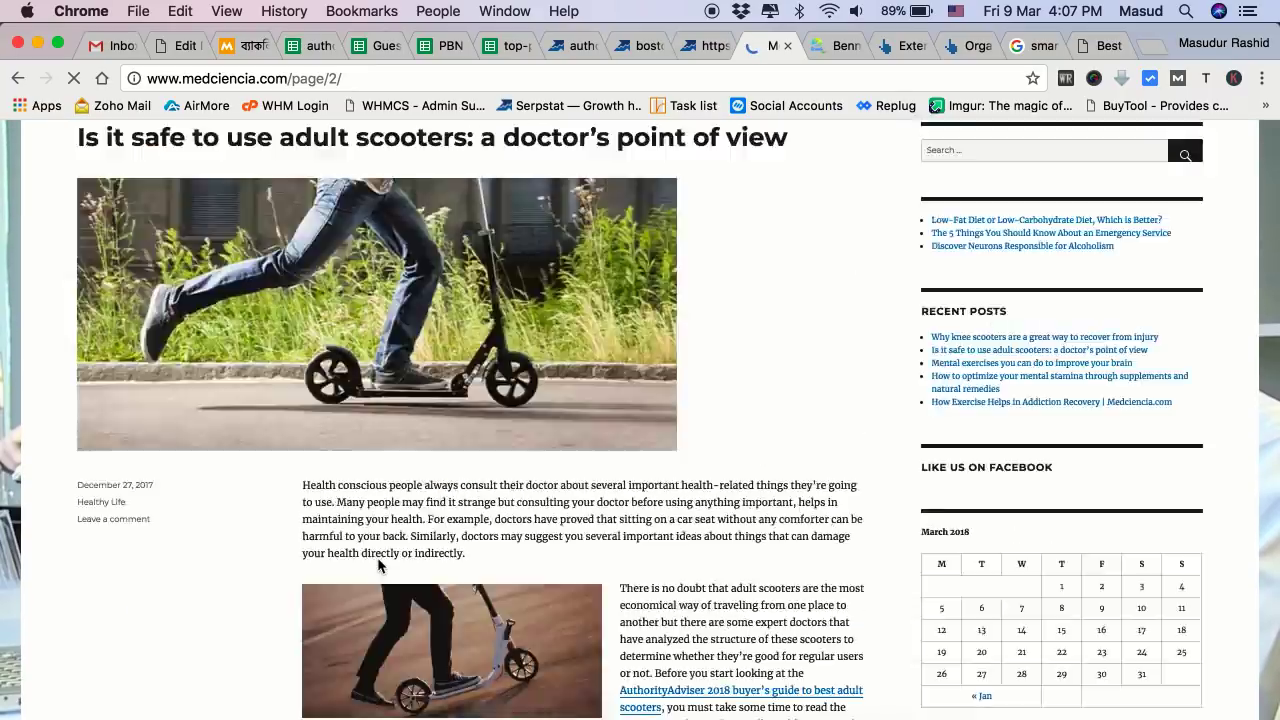
scroll(380, 567, down, 15)
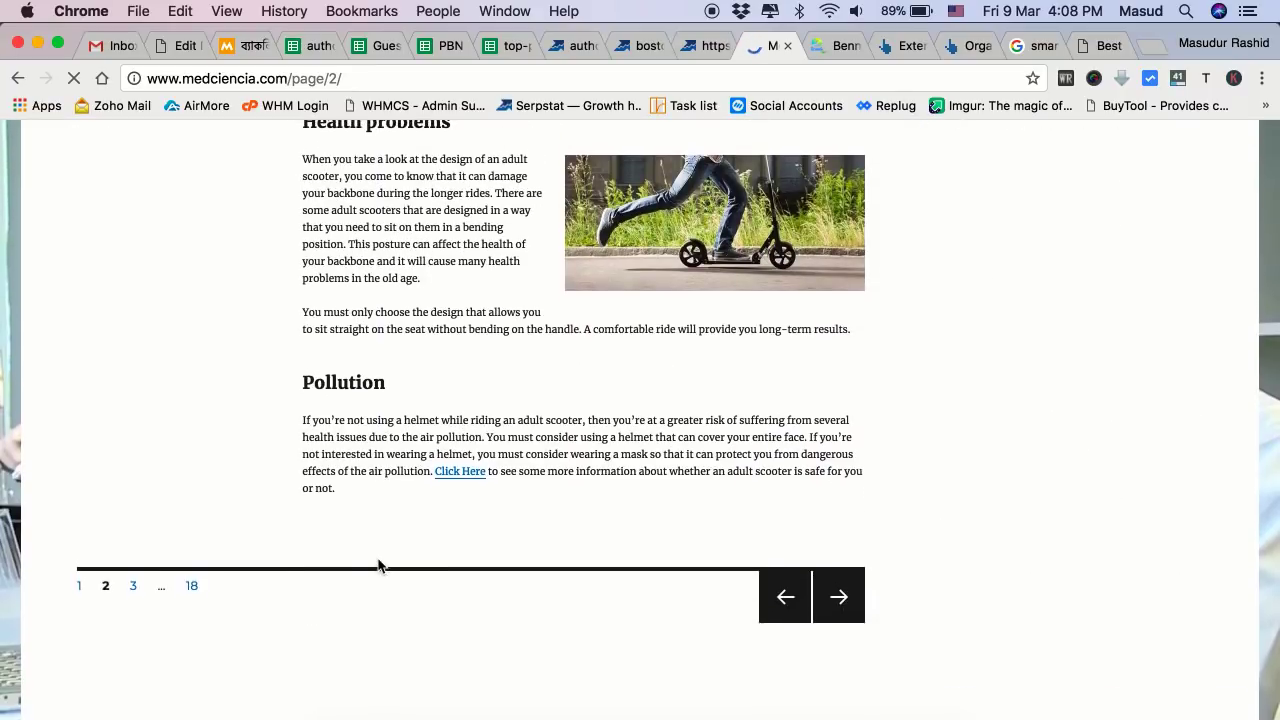
Open page 18 of Medciencia's posts and skim it from end to start.
click(189, 590)
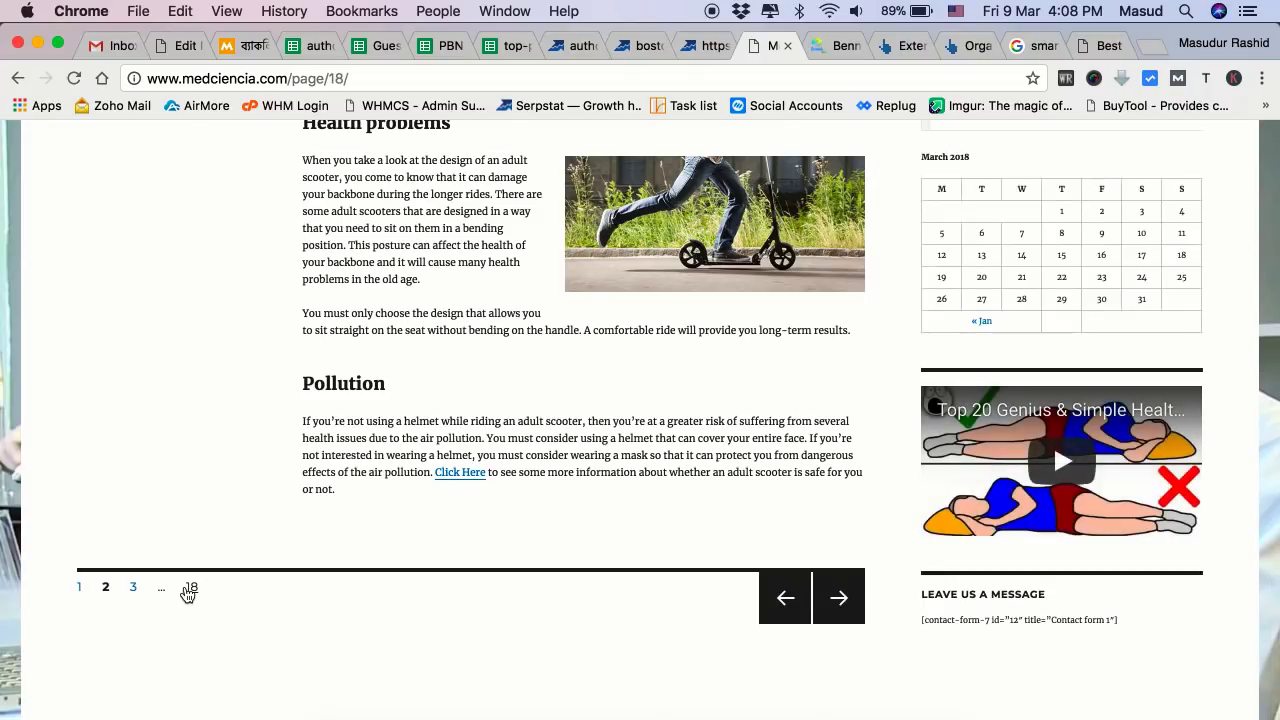
scroll(187, 595, down, 15)
scroll(190, 585, up, 10)
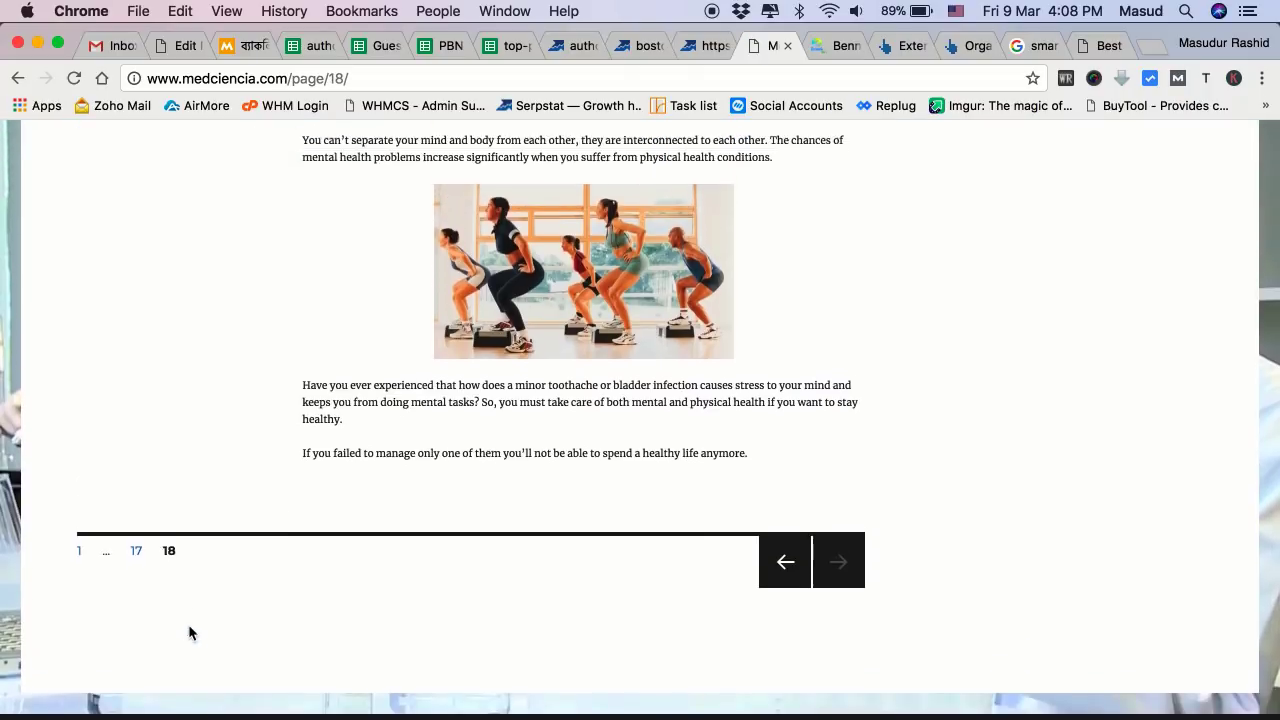
scroll(196, 576, down, 15)
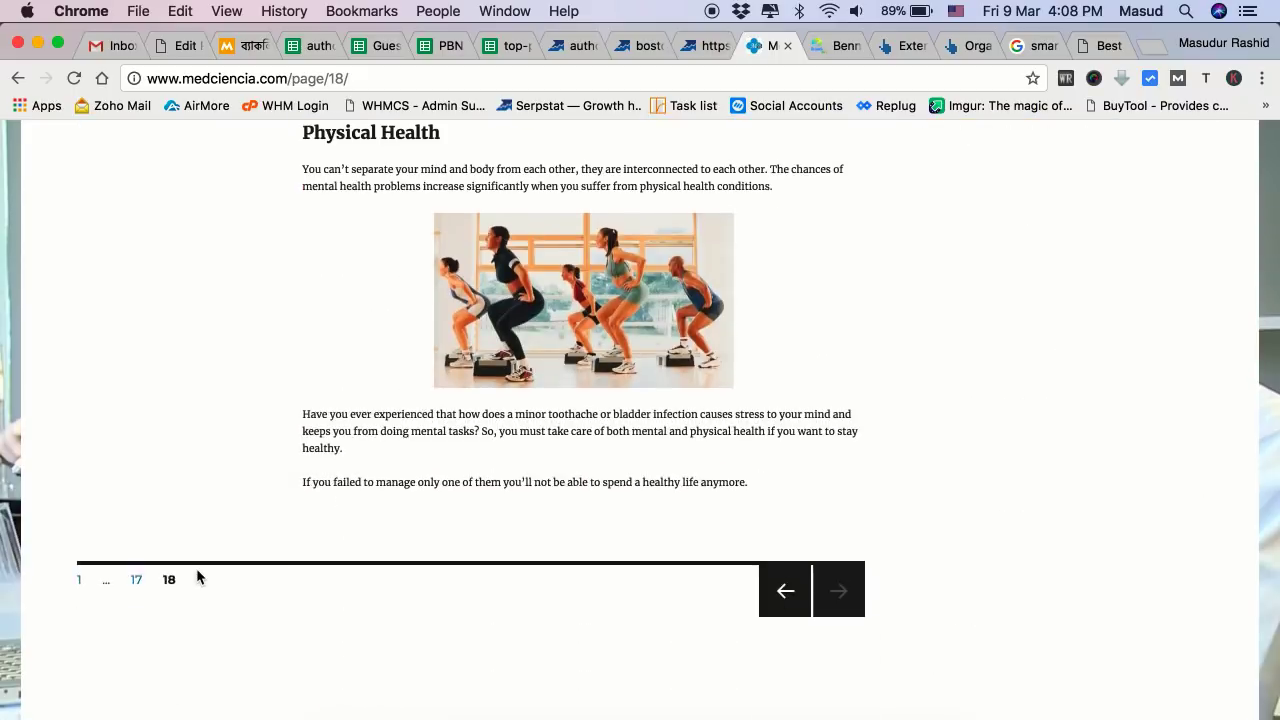
scroll(196, 576, up, 5)
scroll(196, 568, up, 10)
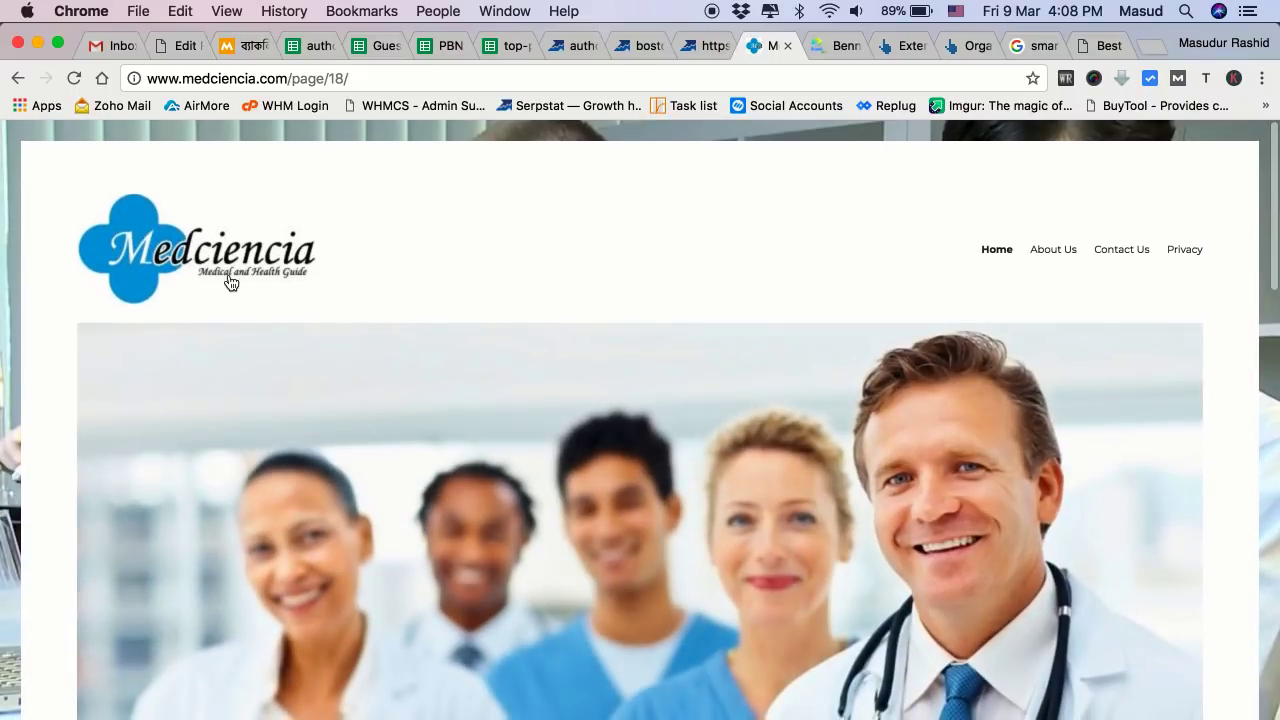
From Medciencia's home page, use the WR site statistics to open Google's list of indexed pages for medciencia.com.
click(230, 283)
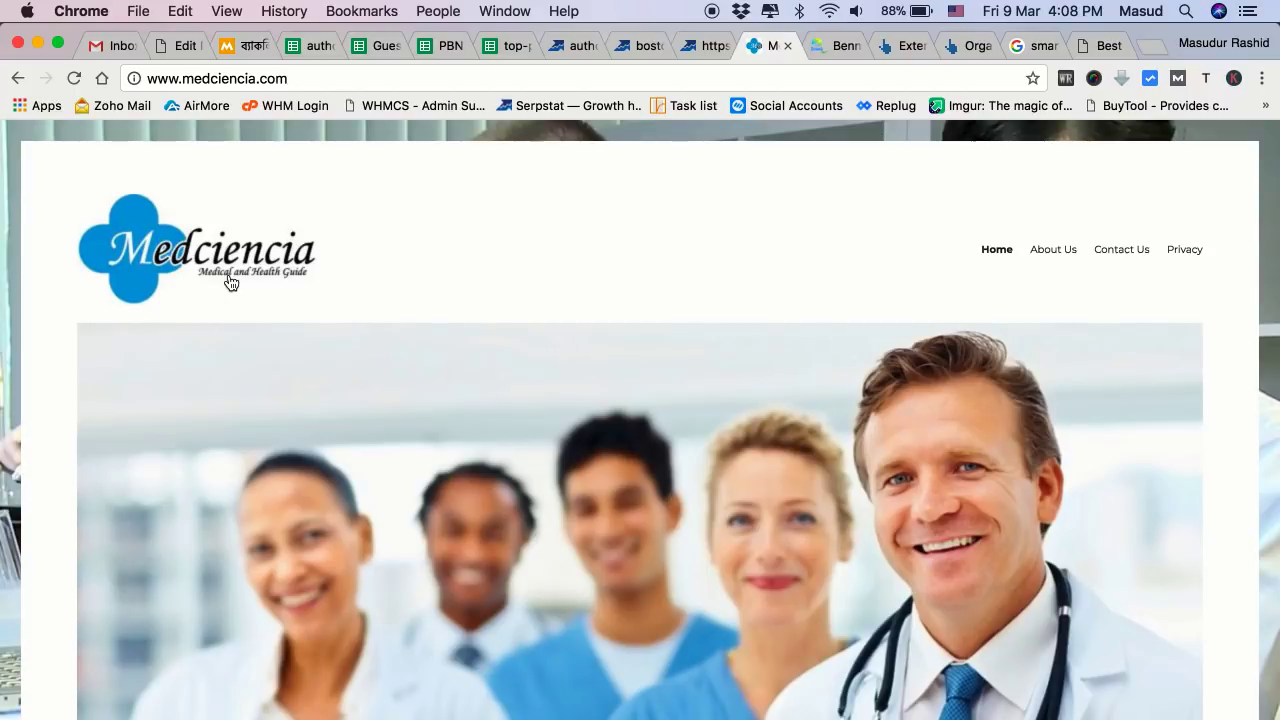
click(1065, 78)
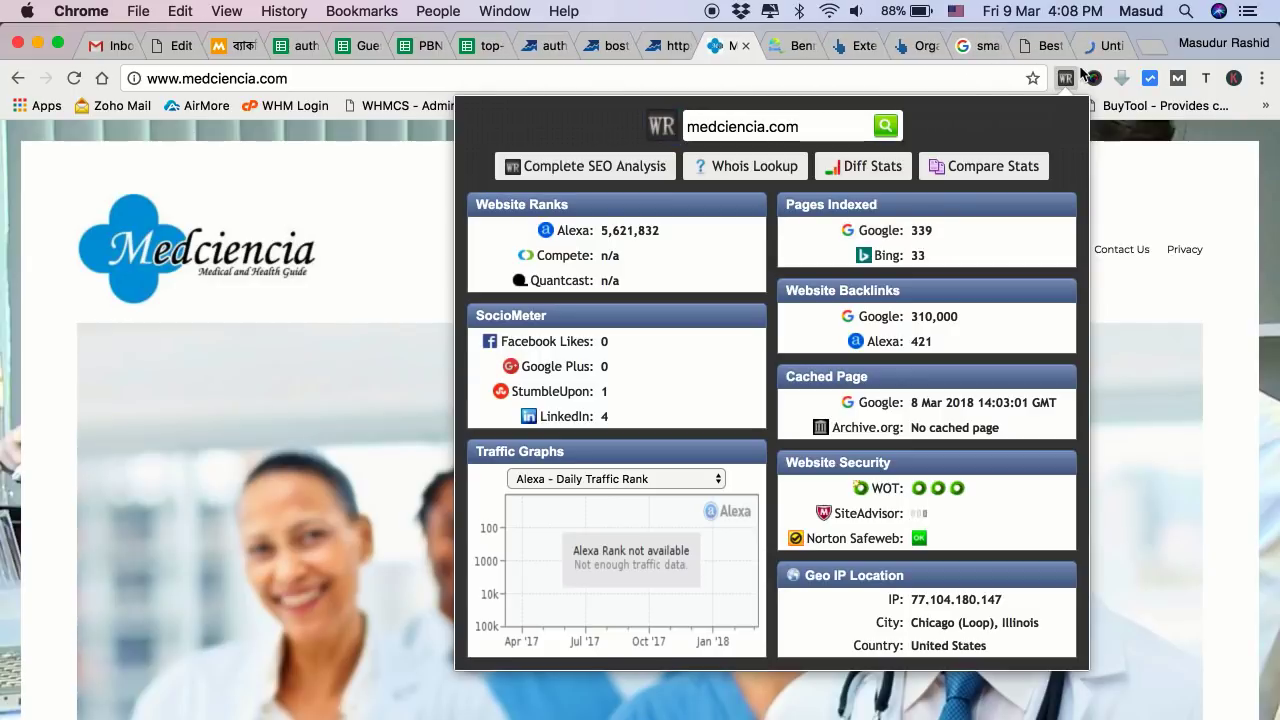
click(1100, 47)
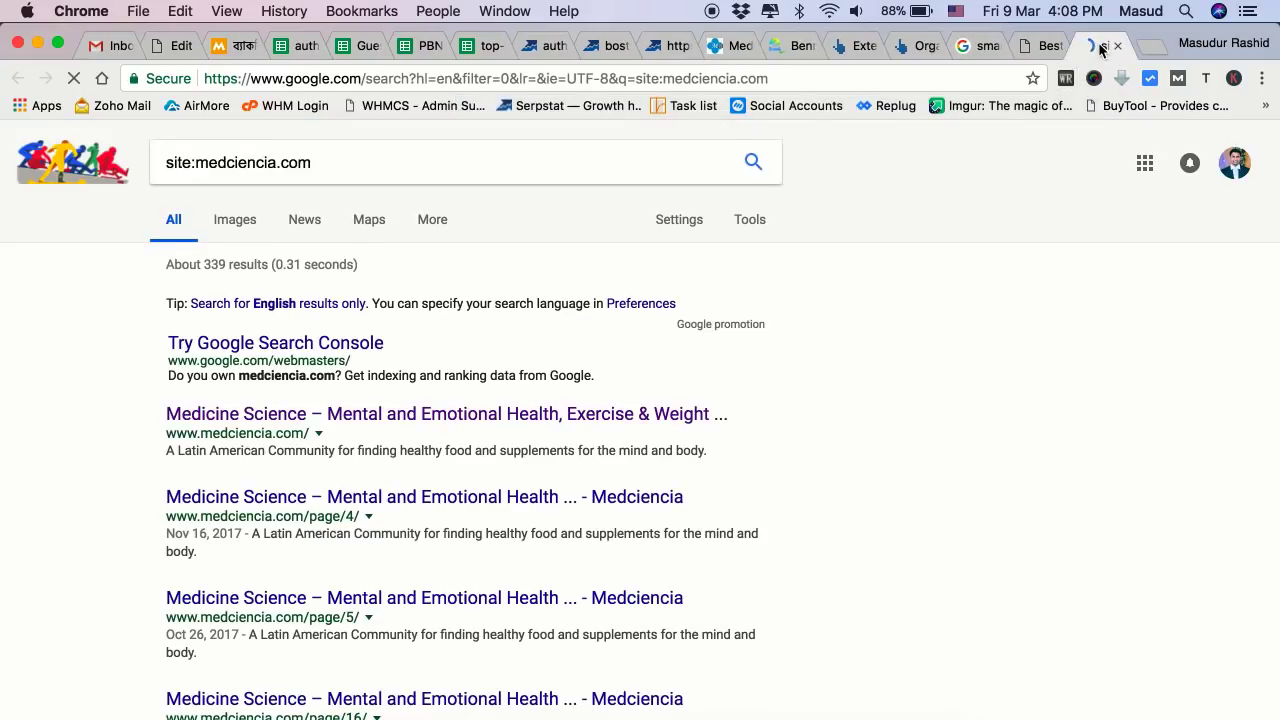
Examine the titles and URLs in the site:medciencia.com search results, and close the results page.
scroll(230, 460, down, 3)
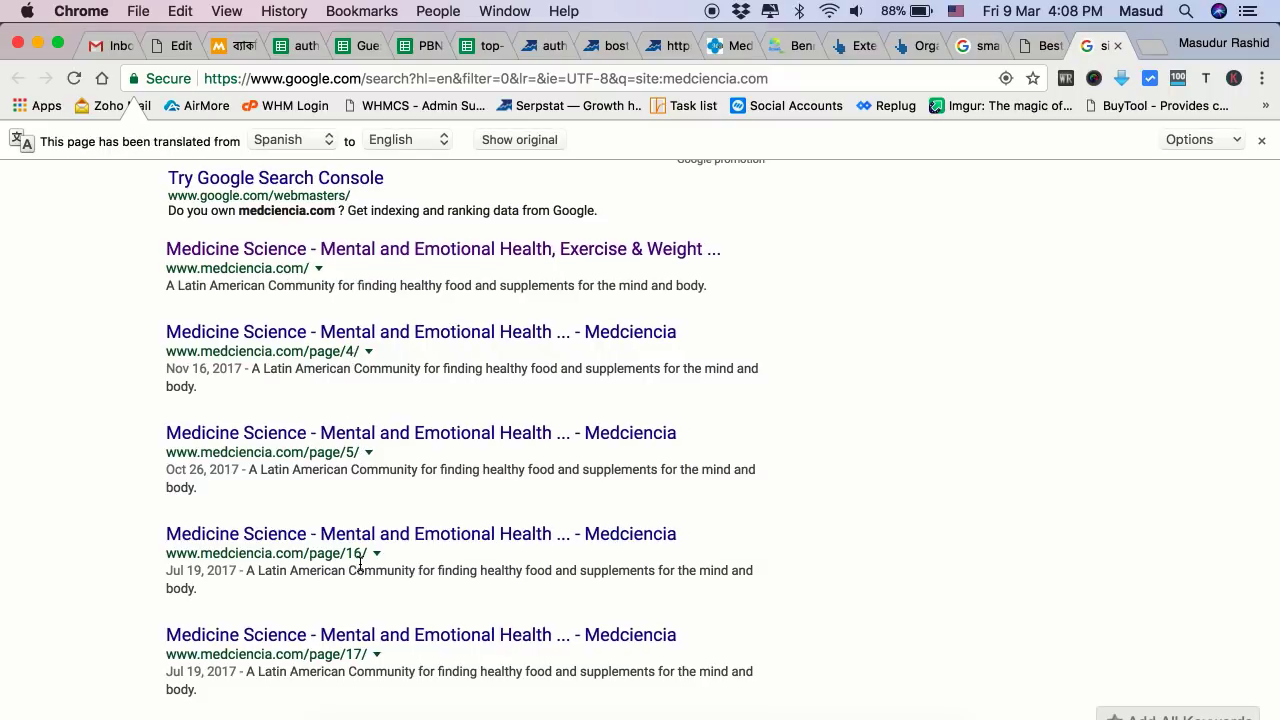
scroll(360, 563, down, 5)
scroll(360, 563, down, 3)
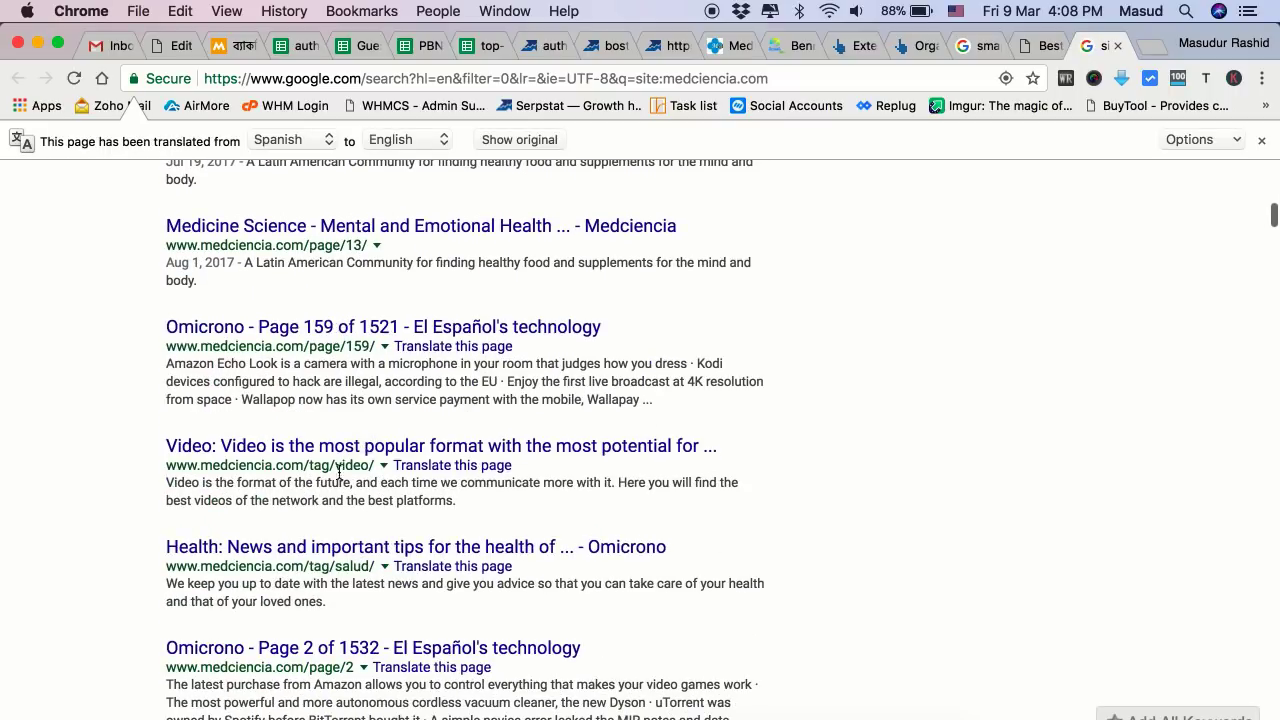
scroll(345, 533, down, 5)
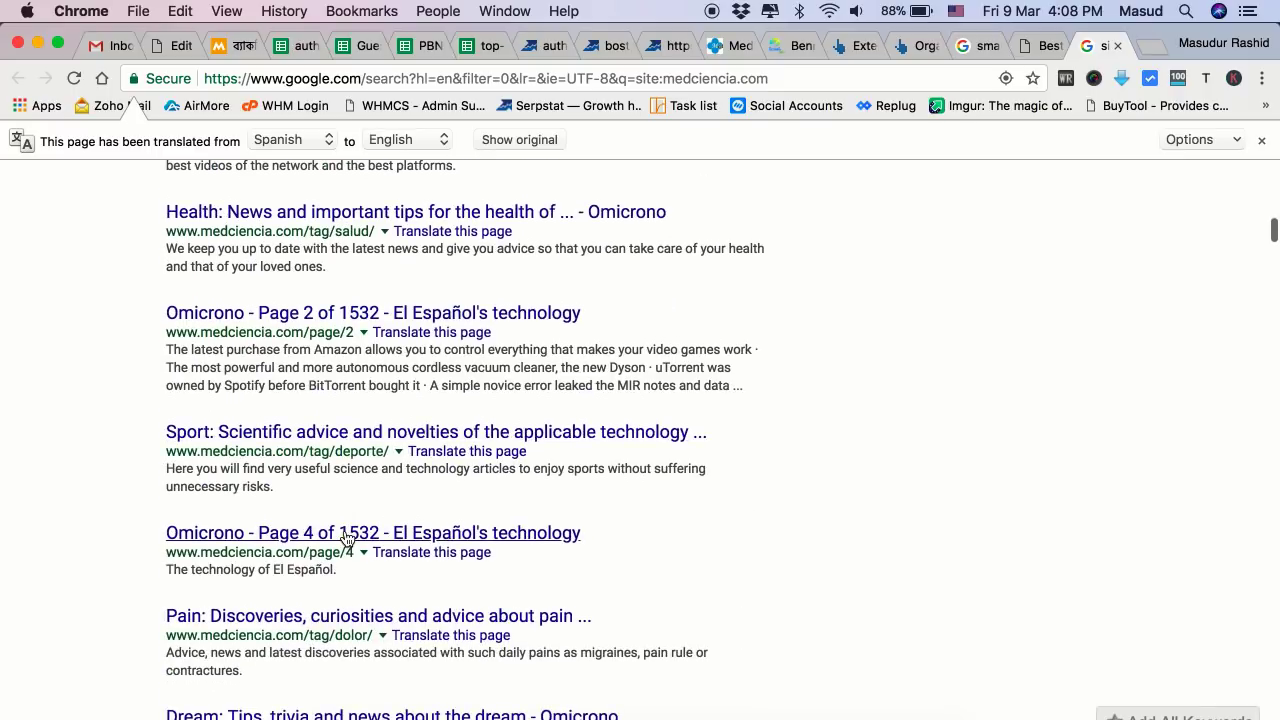
scroll(345, 537, up, 15)
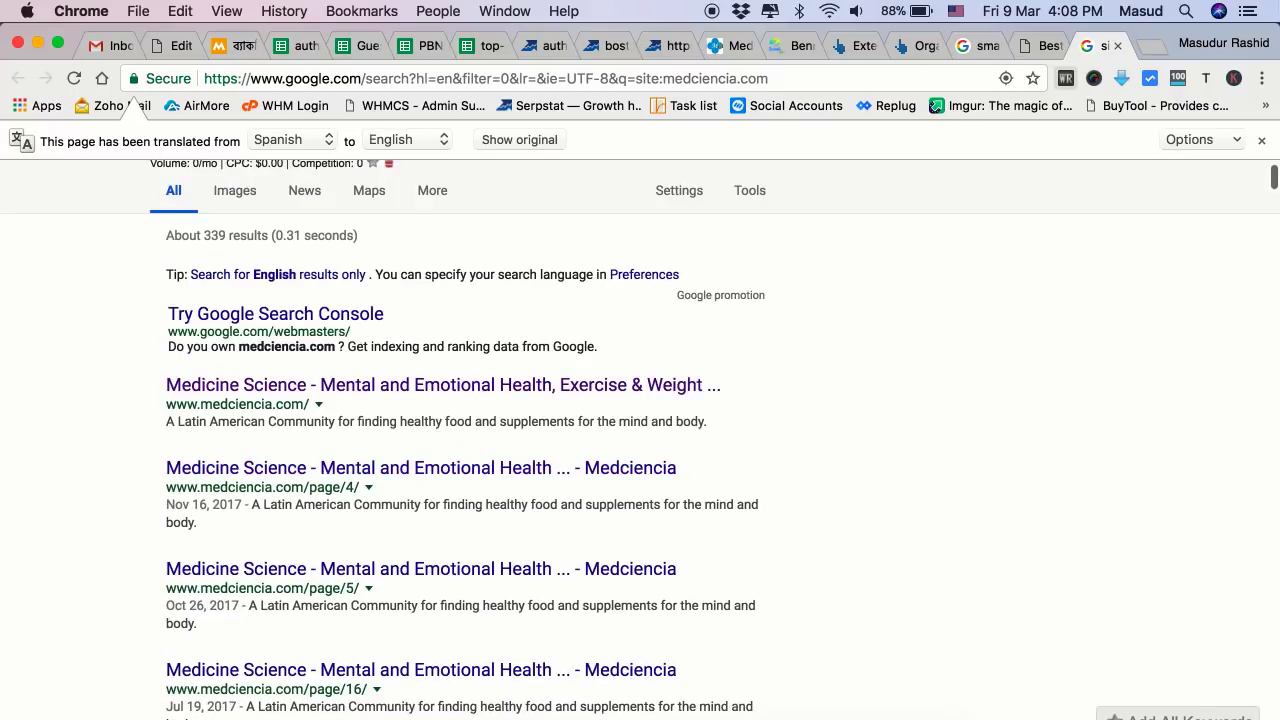
click(1116, 47)
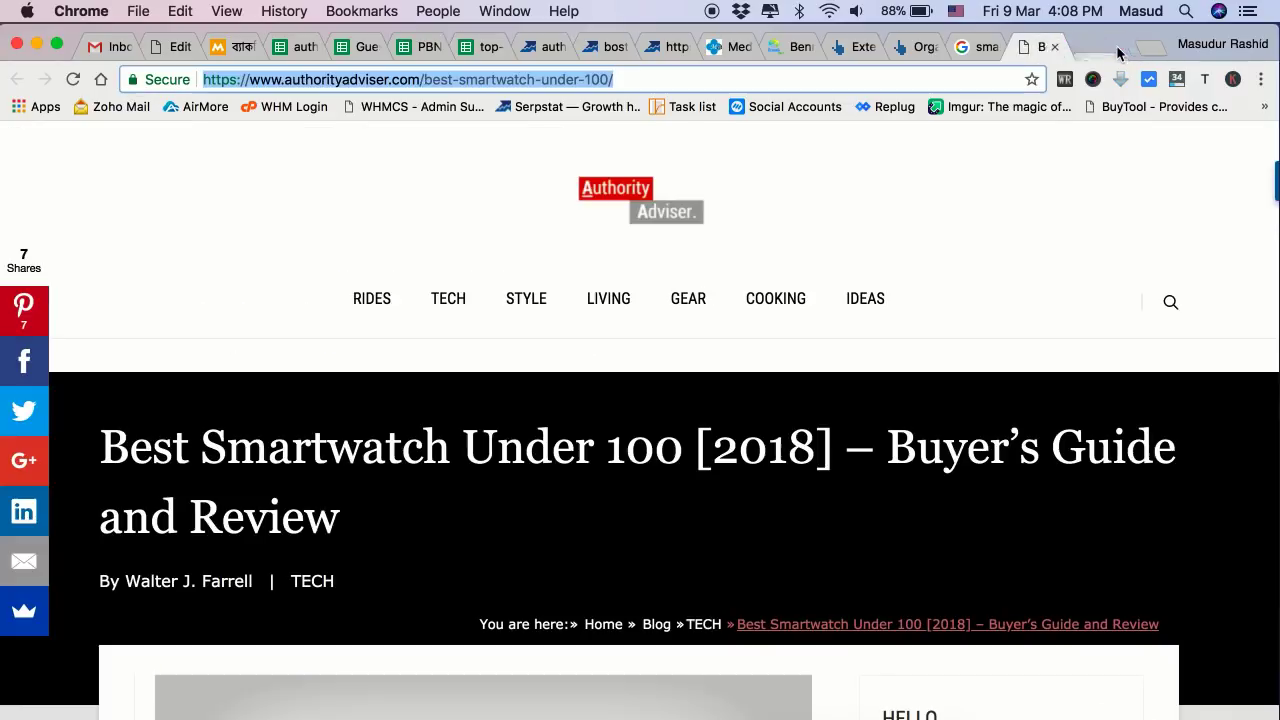
click(650, 72)
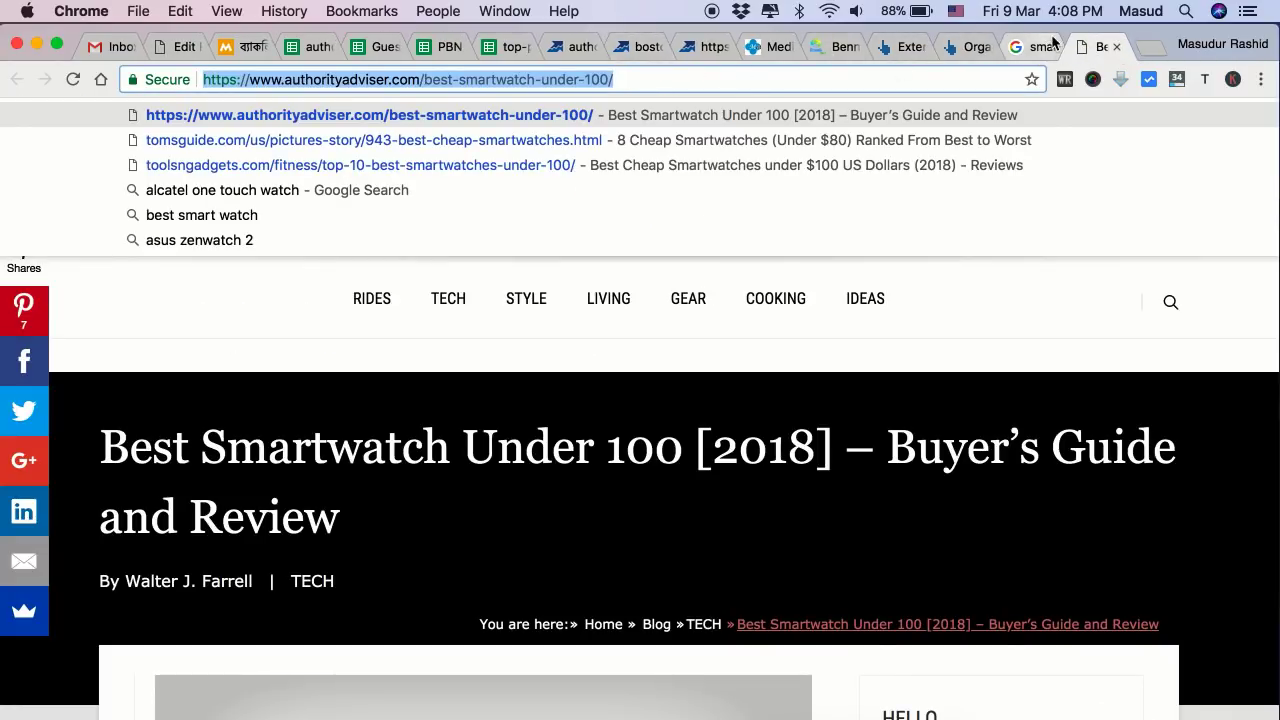
Copy the address of Medciencia's home page and look up medciencia.com in Serpstat's backlink report for google.com.
click(833, 44)
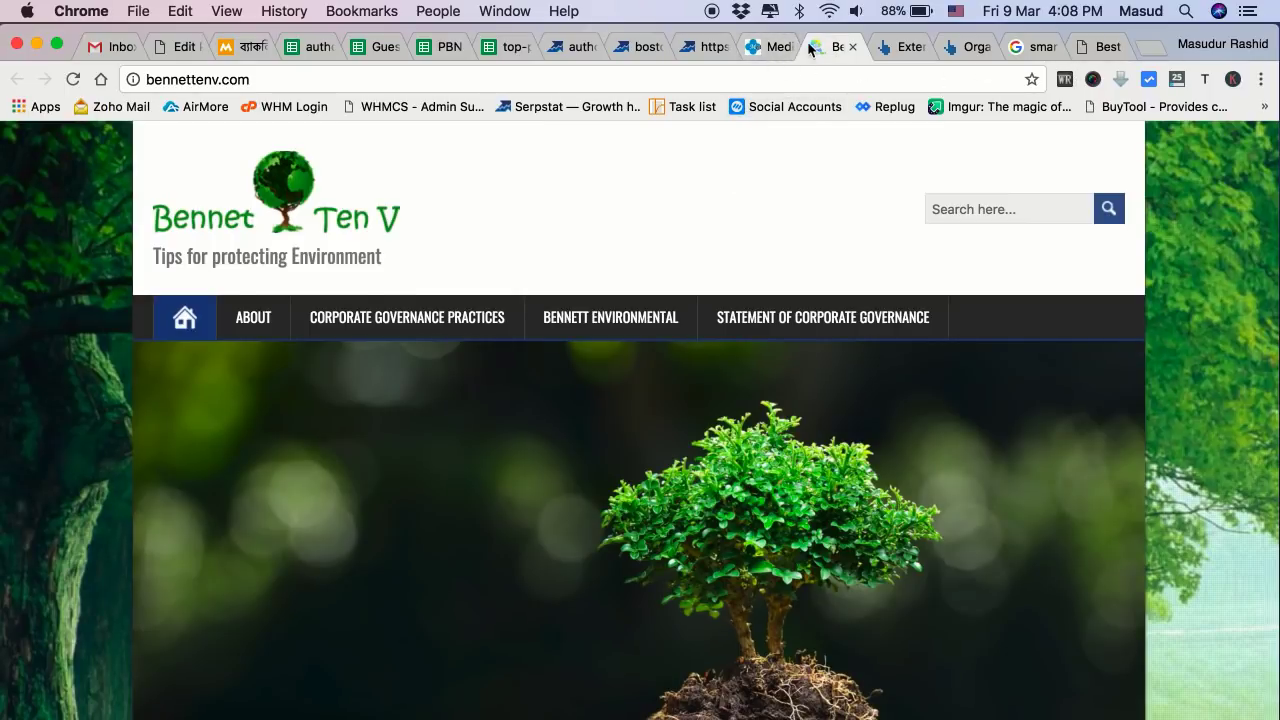
click(772, 50)
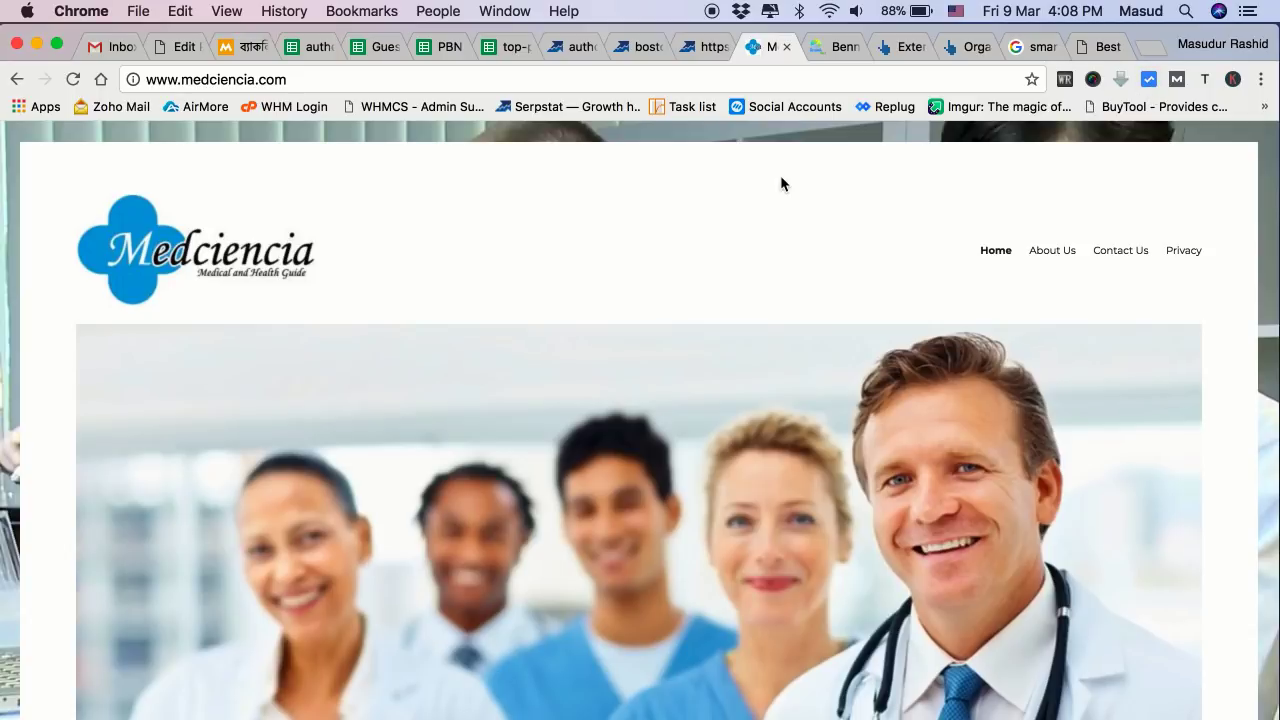
click(337, 79)
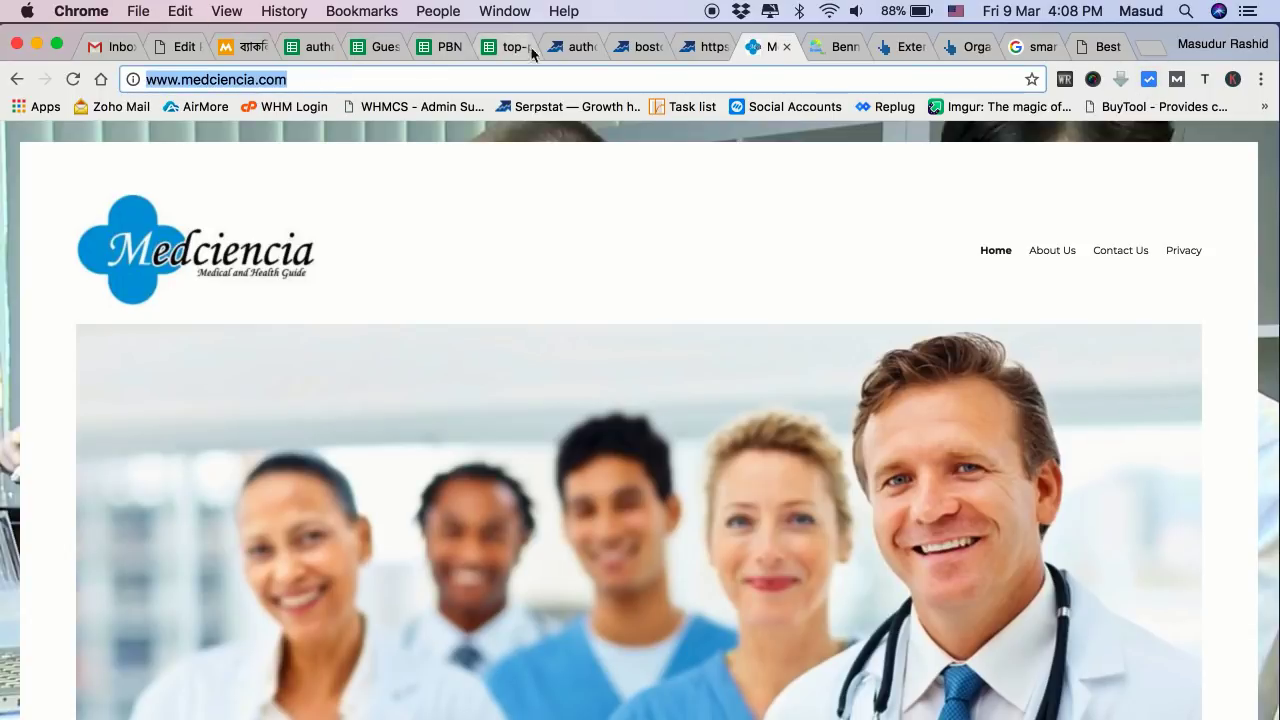
click(631, 52)
scroll(437, 385, up, 10)
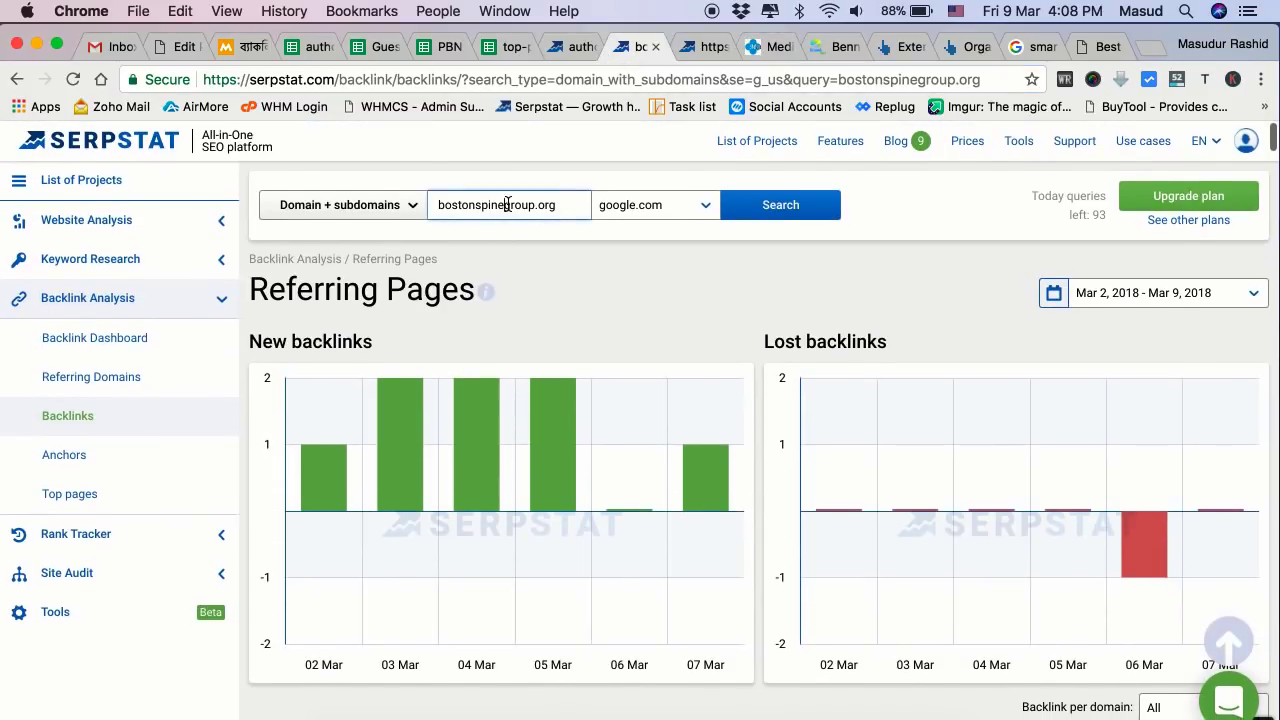
click(470, 204)
key(super+v)
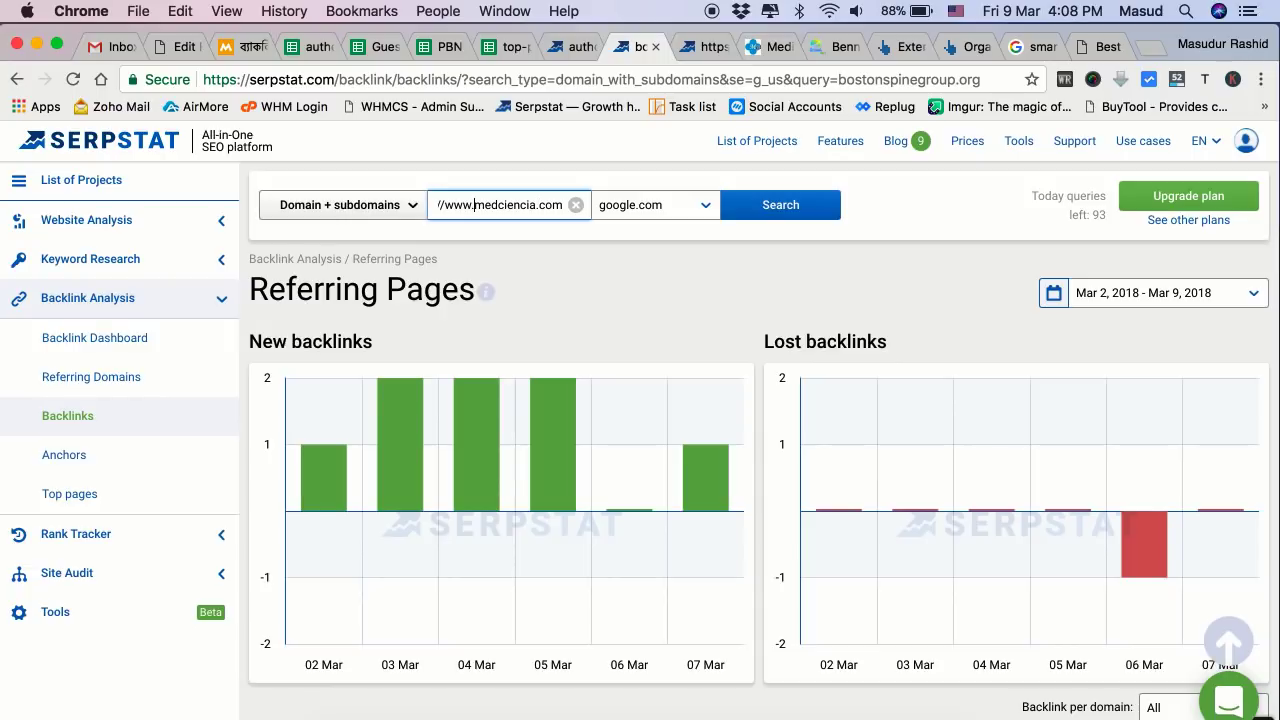
key(shift+Home)
key(BackSpace)
key(Return)
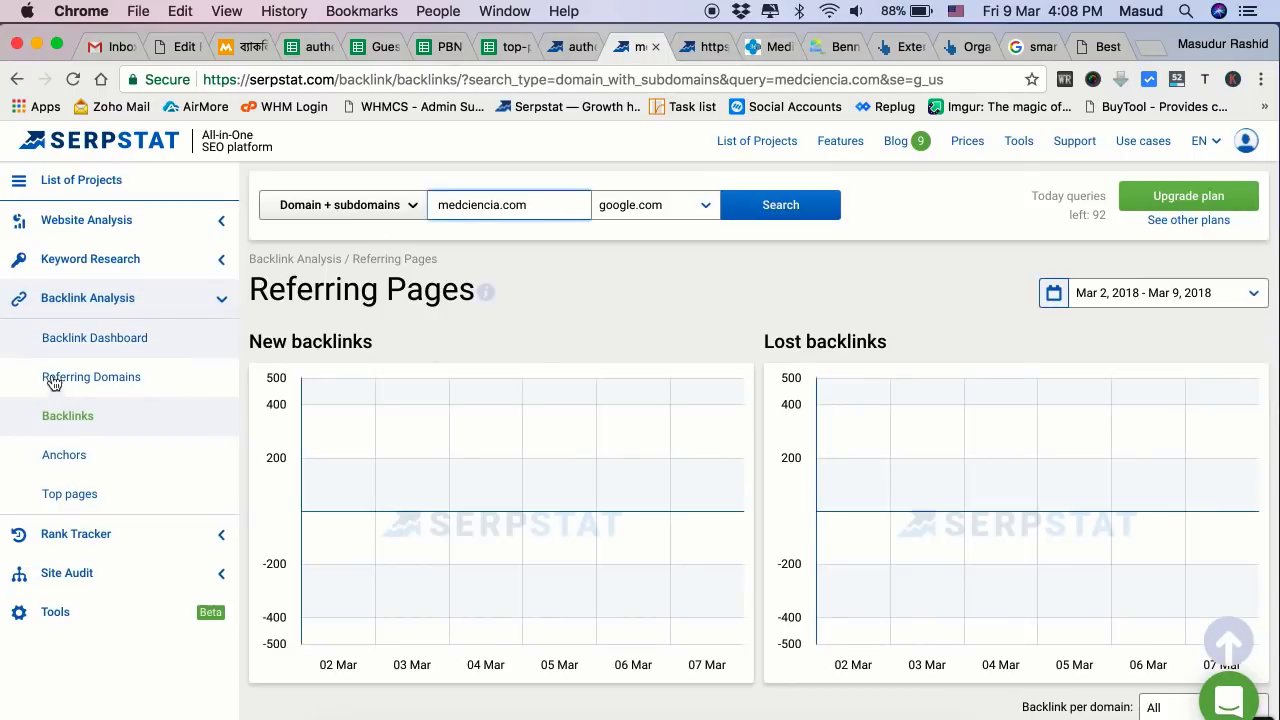
Check the referring IPs in medciencia.com's backlink dashboard, and skim the first page of its anchor texts.
click(70, 360)
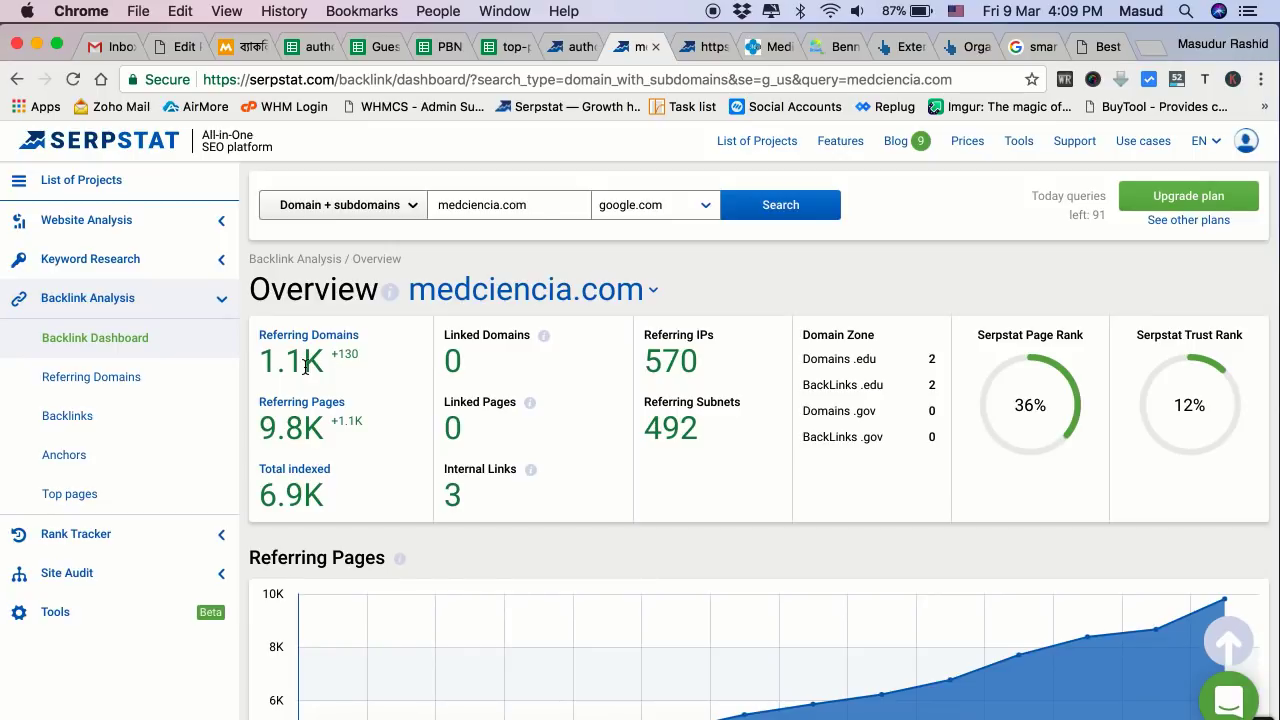
double_click(670, 365)
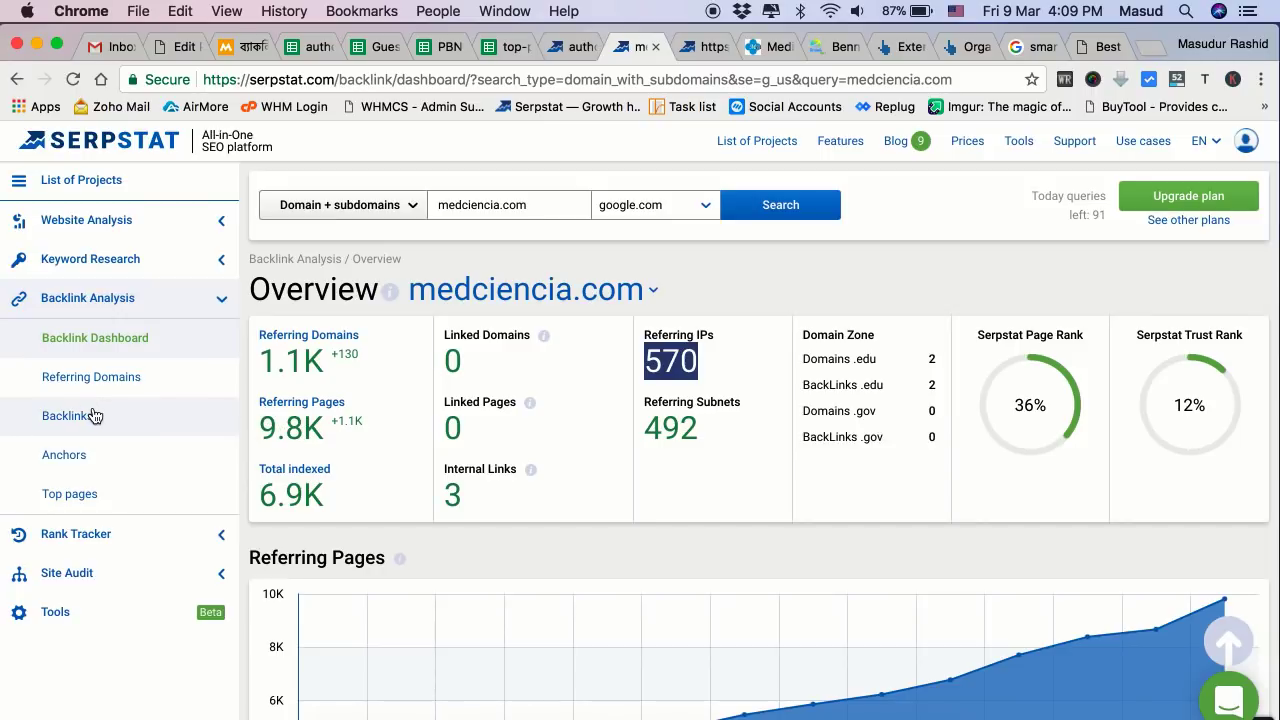
click(79, 461)
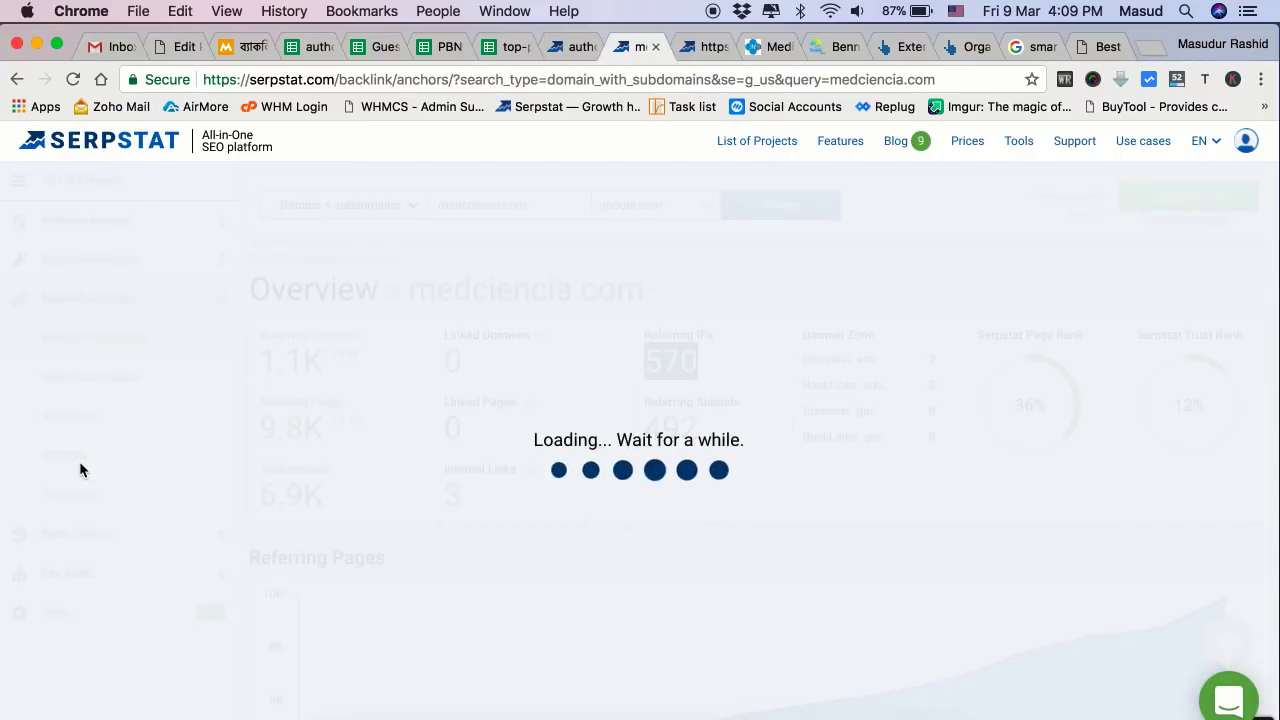
scroll(344, 447, down, 5)
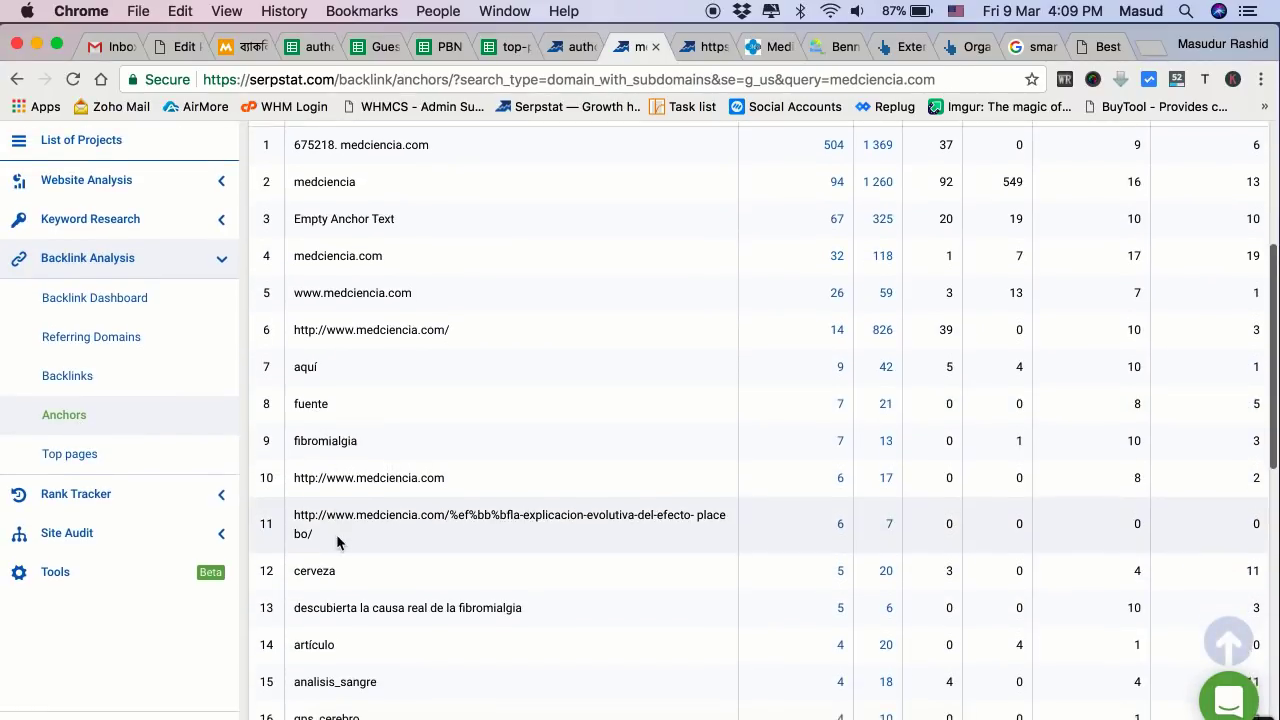
scroll(336, 534, down, 4)
scroll(451, 577, down, 3)
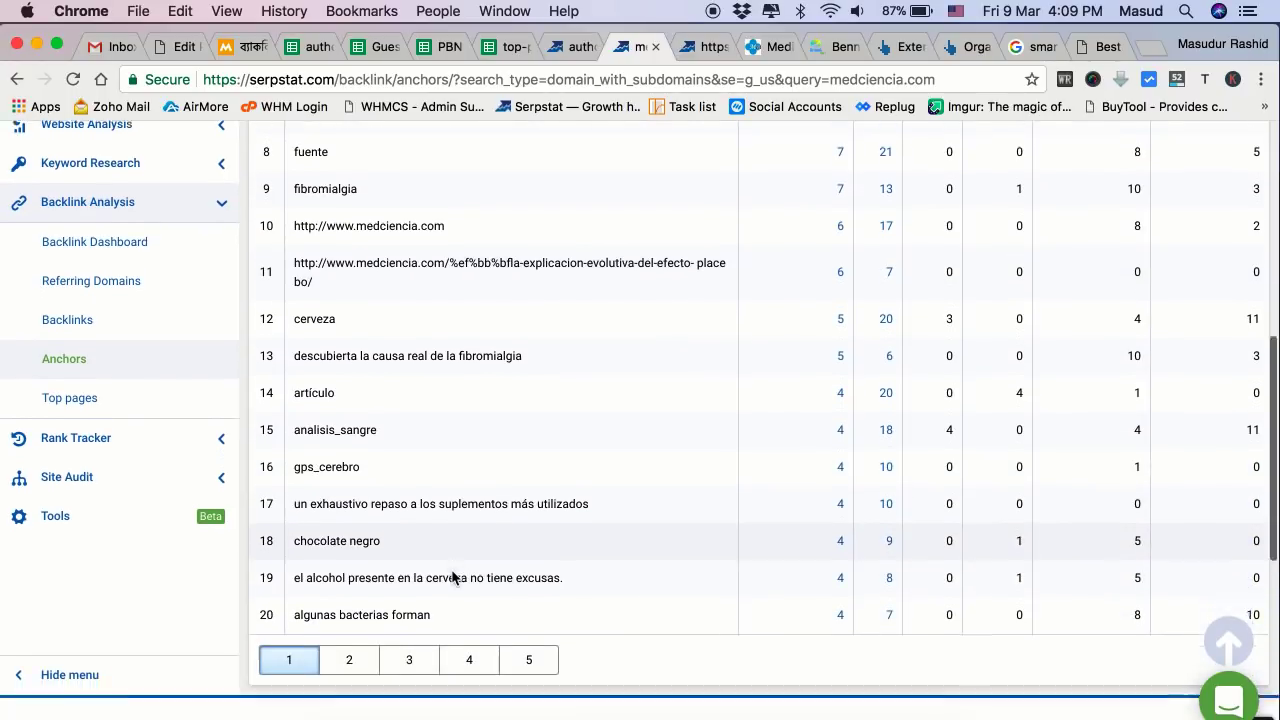
scroll(451, 577, up, 10)
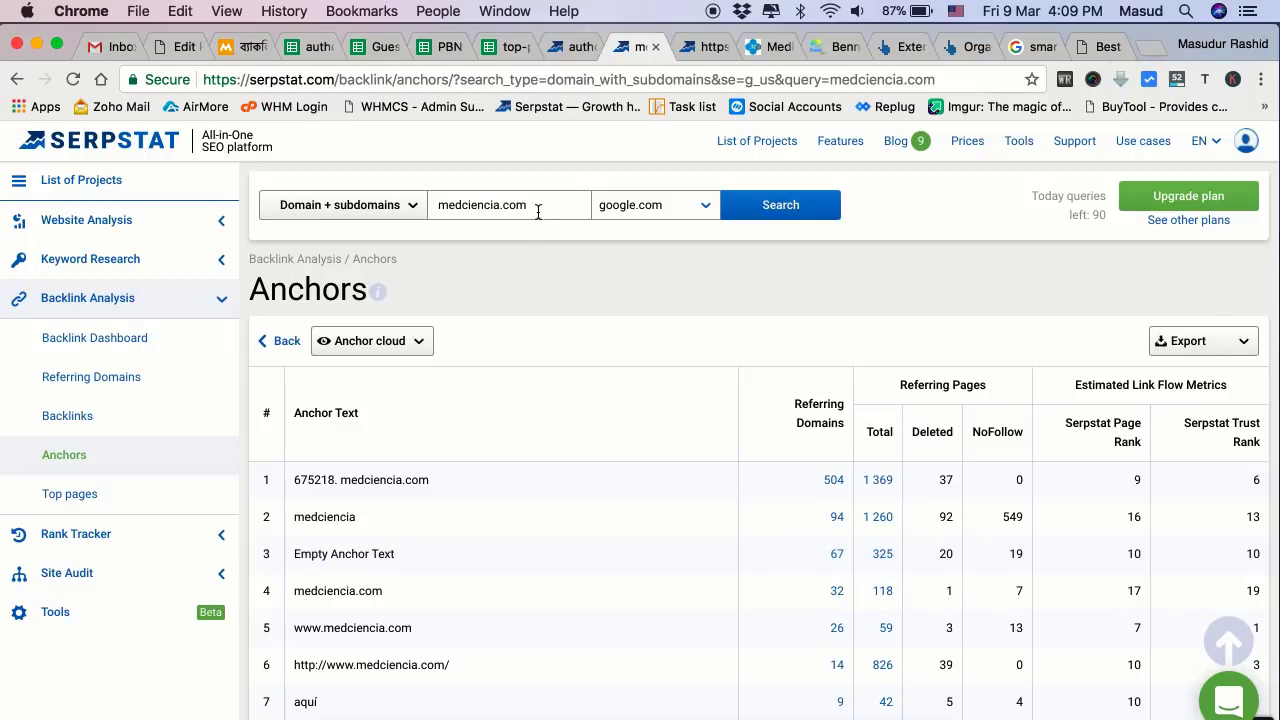
Copy the domain medciencia.com from Serpstat and look it up in the Wayback Machine on archive.org in a new tab.
drag(438, 205, 538, 197)
key(super+c)
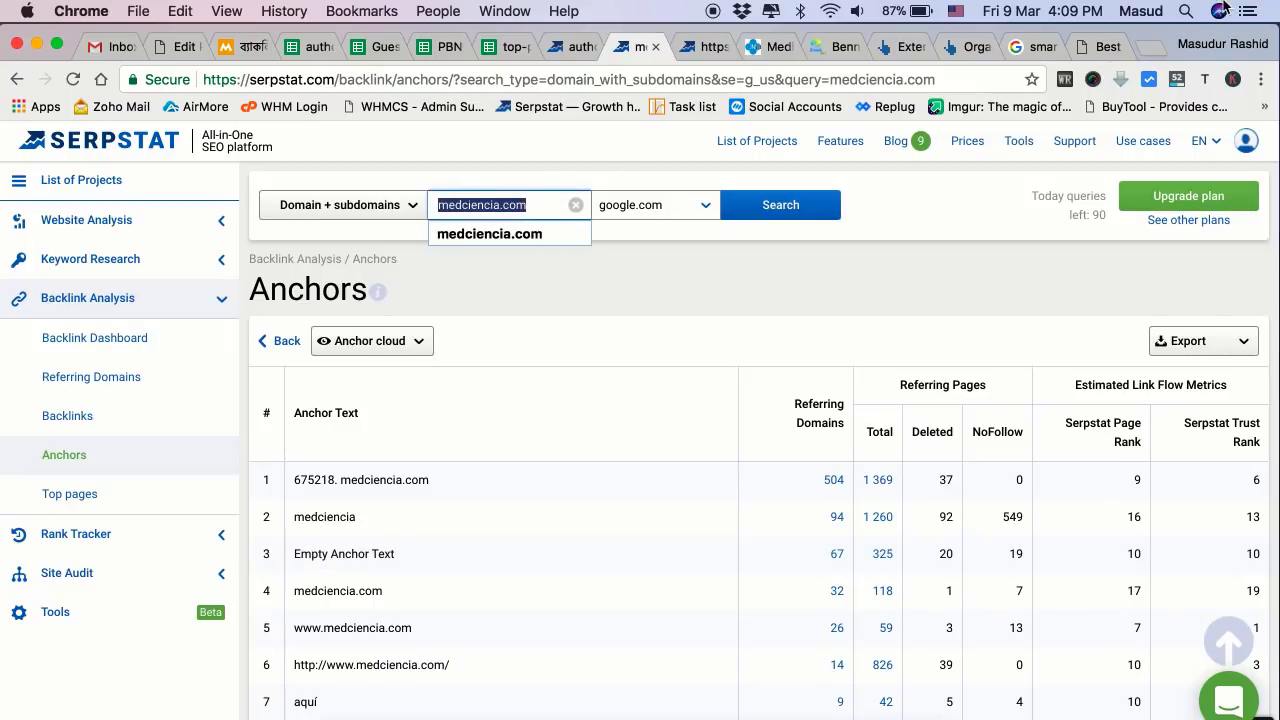
click(1152, 46)
text(archive.org)
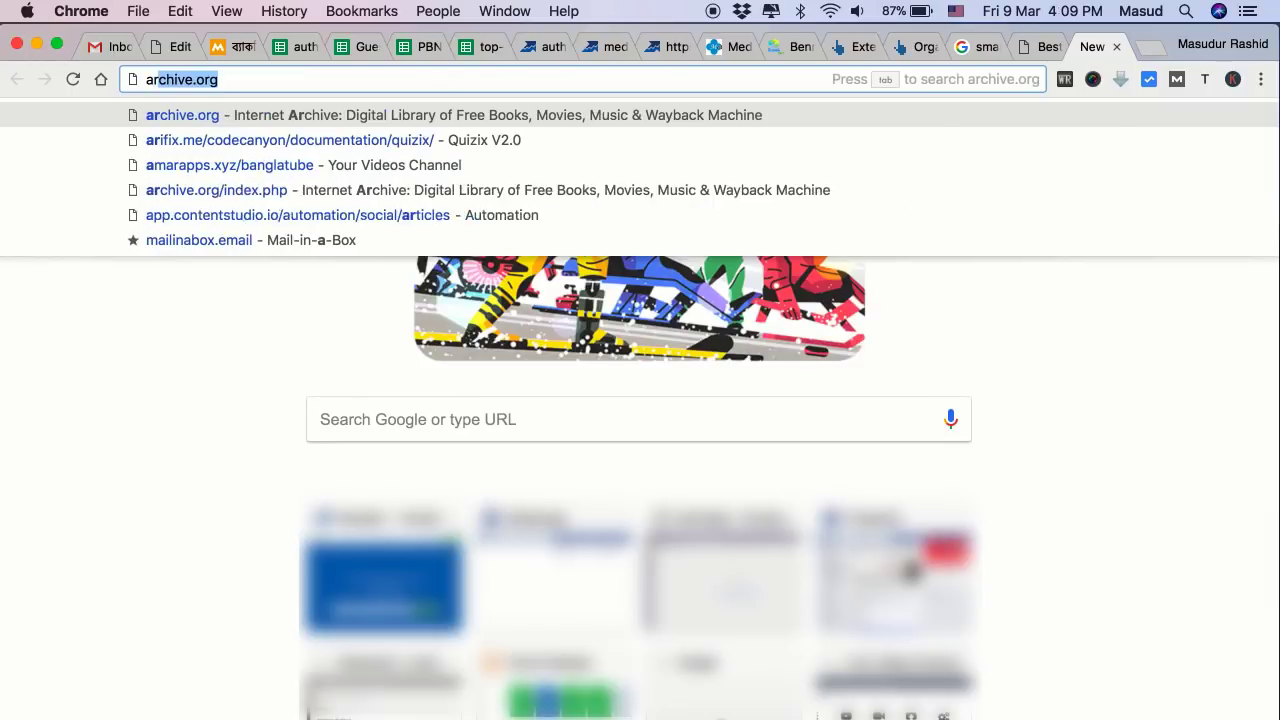
key(Return)
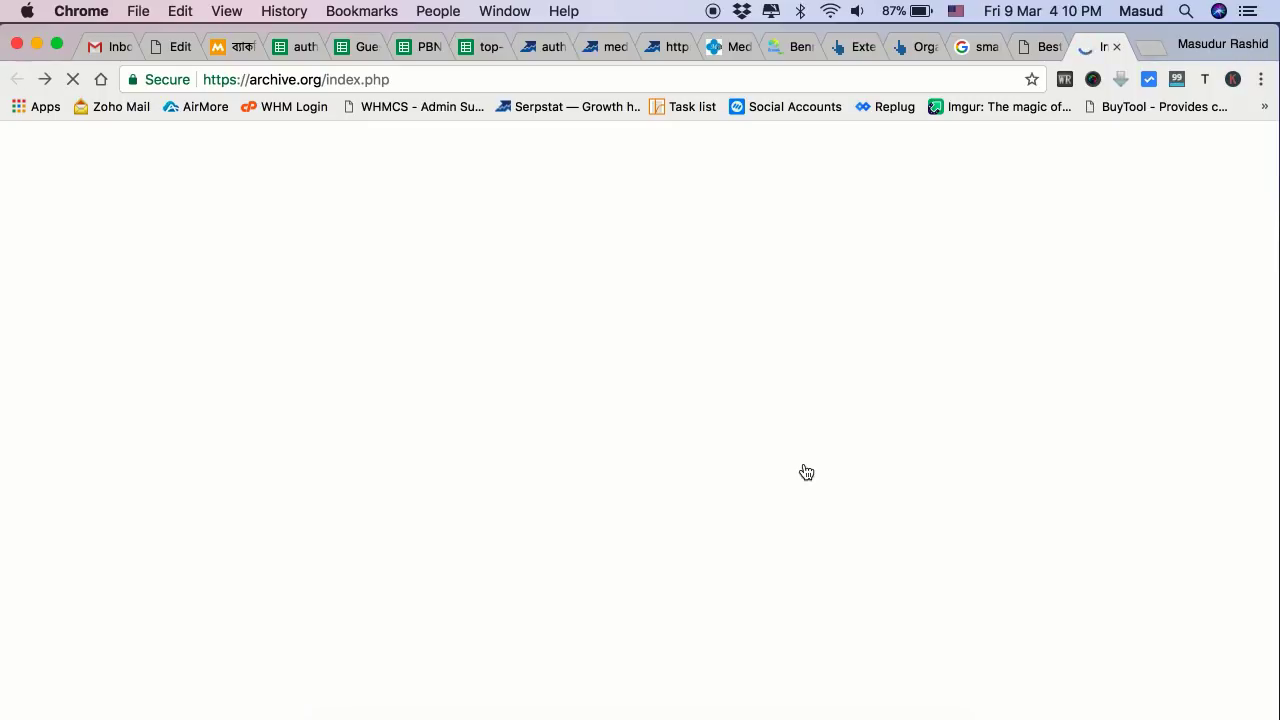
scroll(803, 469, left, 5)
scroll(803, 469, right, 5)
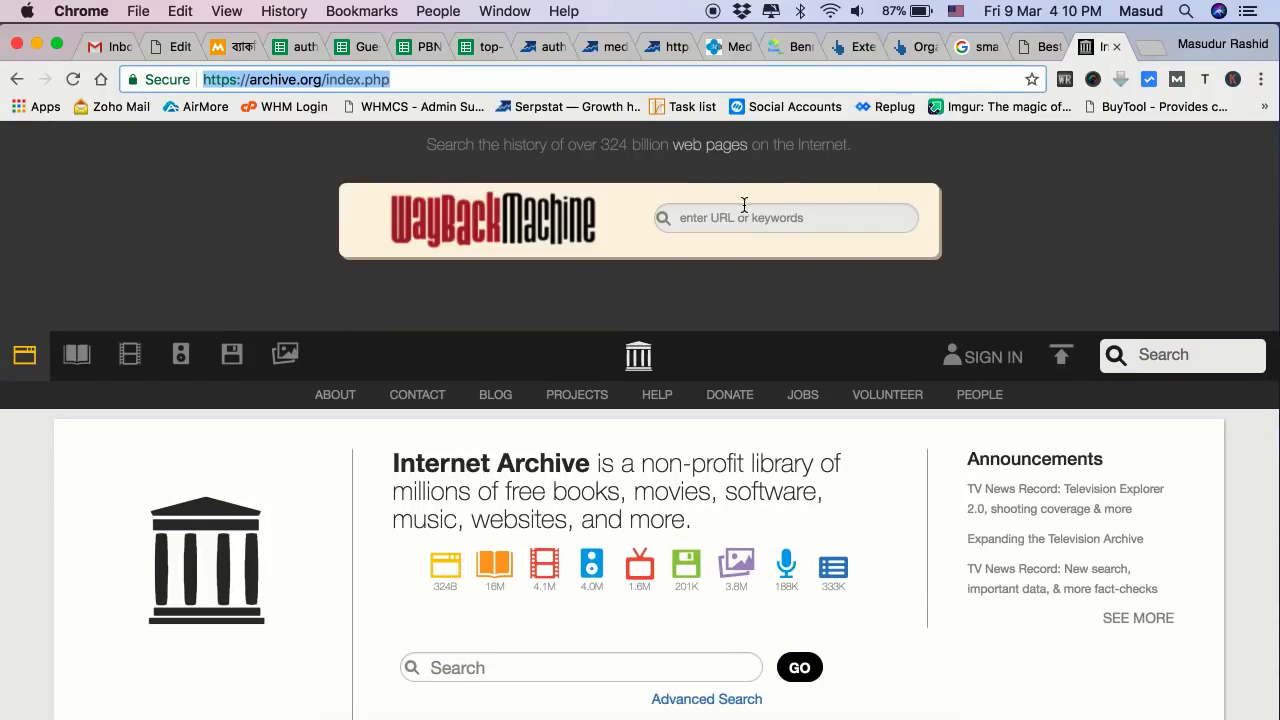
click(742, 208)
key(super+v)
key(Return)
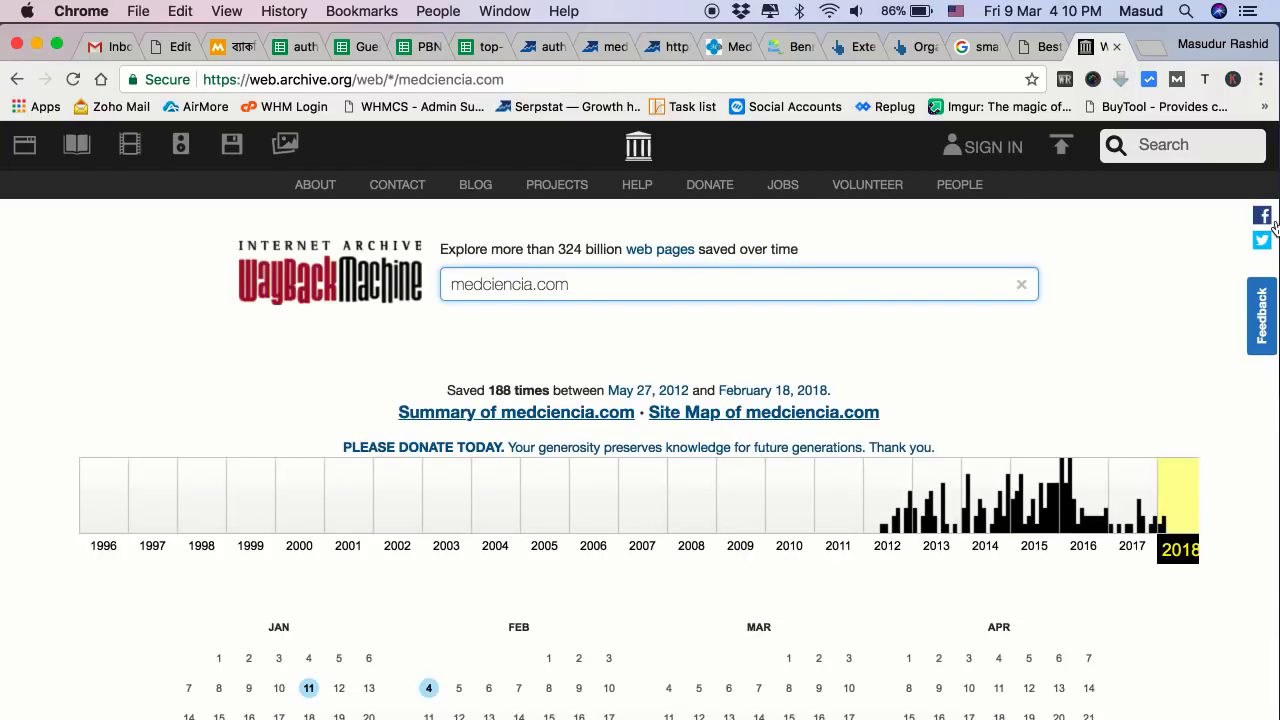
Show the 2013 captures of medciencia.com and open the one from 1 April 2013.
scroll(1213, 263, down, 5)
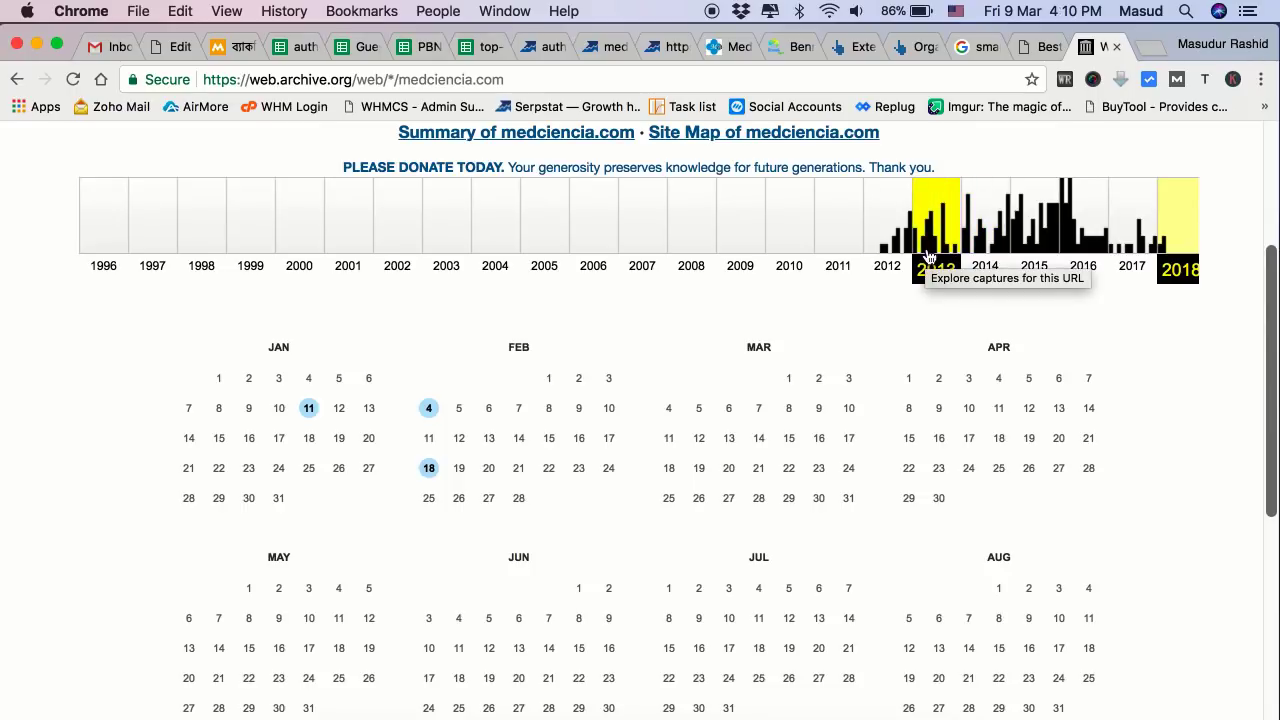
click(929, 258)
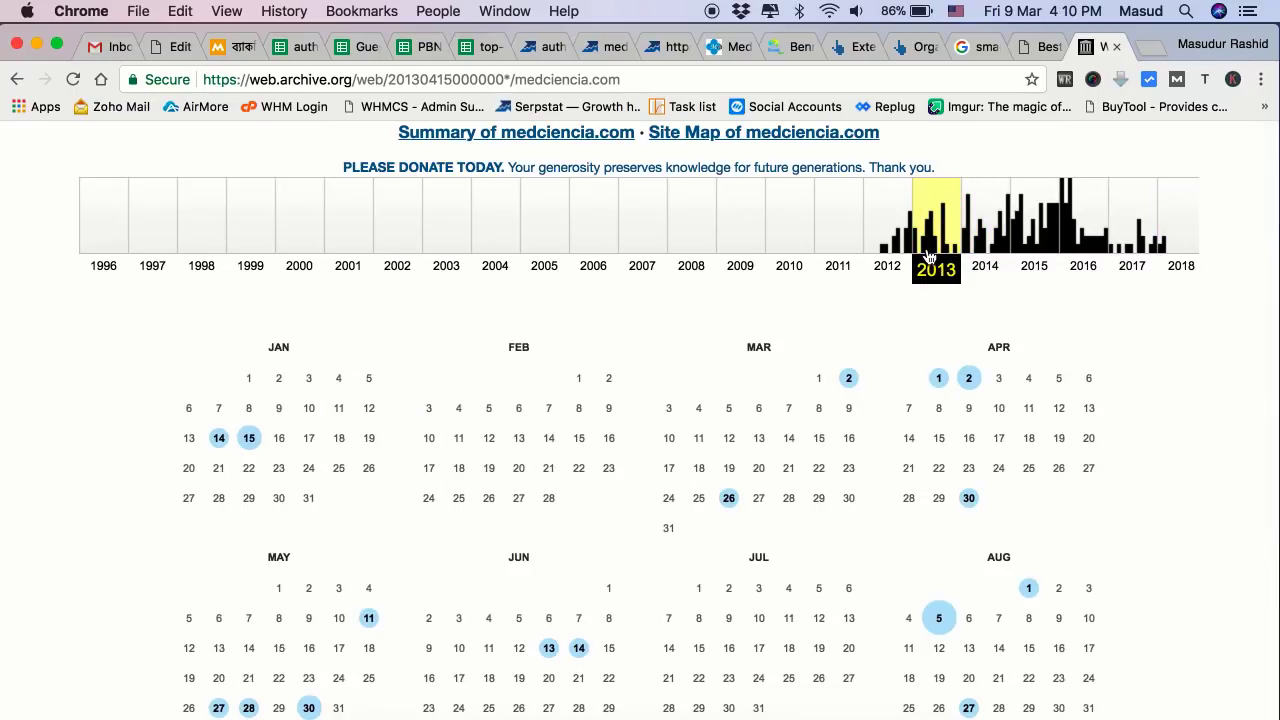
click(940, 380)
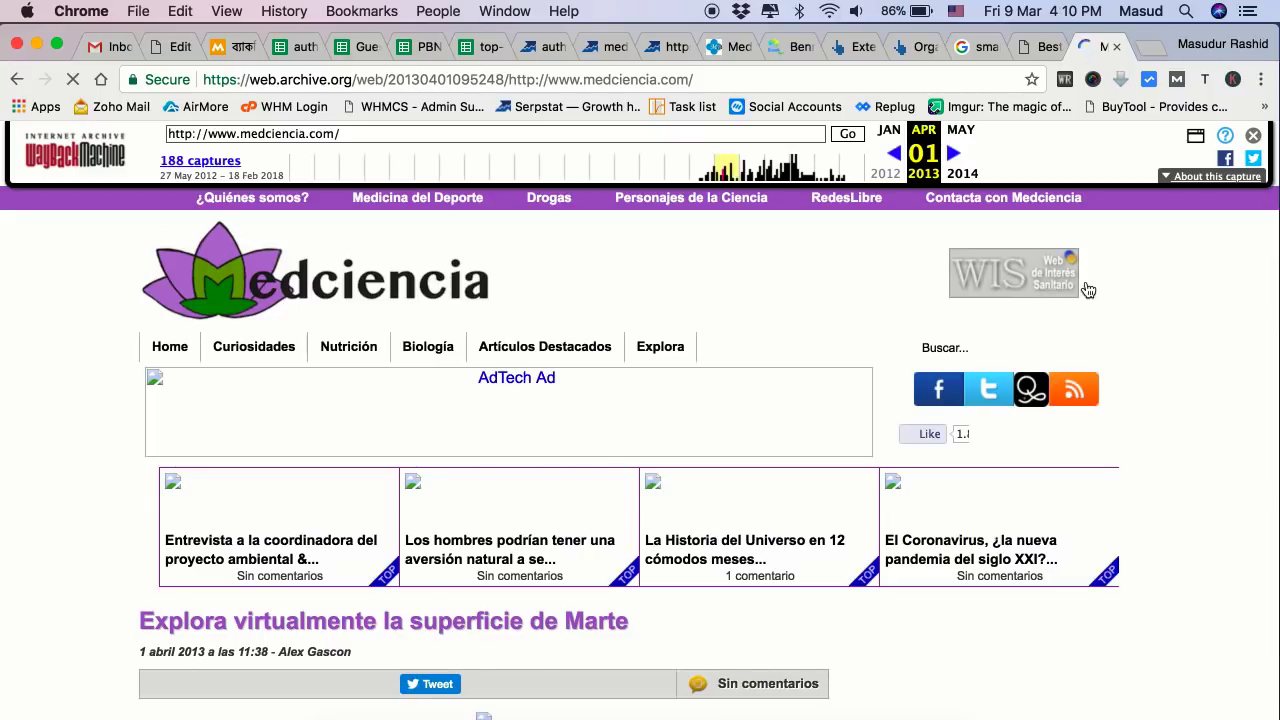
Look over the articles on the archived Medciencia home page, and close the archive page.
scroll(755, 300, down, 5)
scroll(755, 300, down, 10)
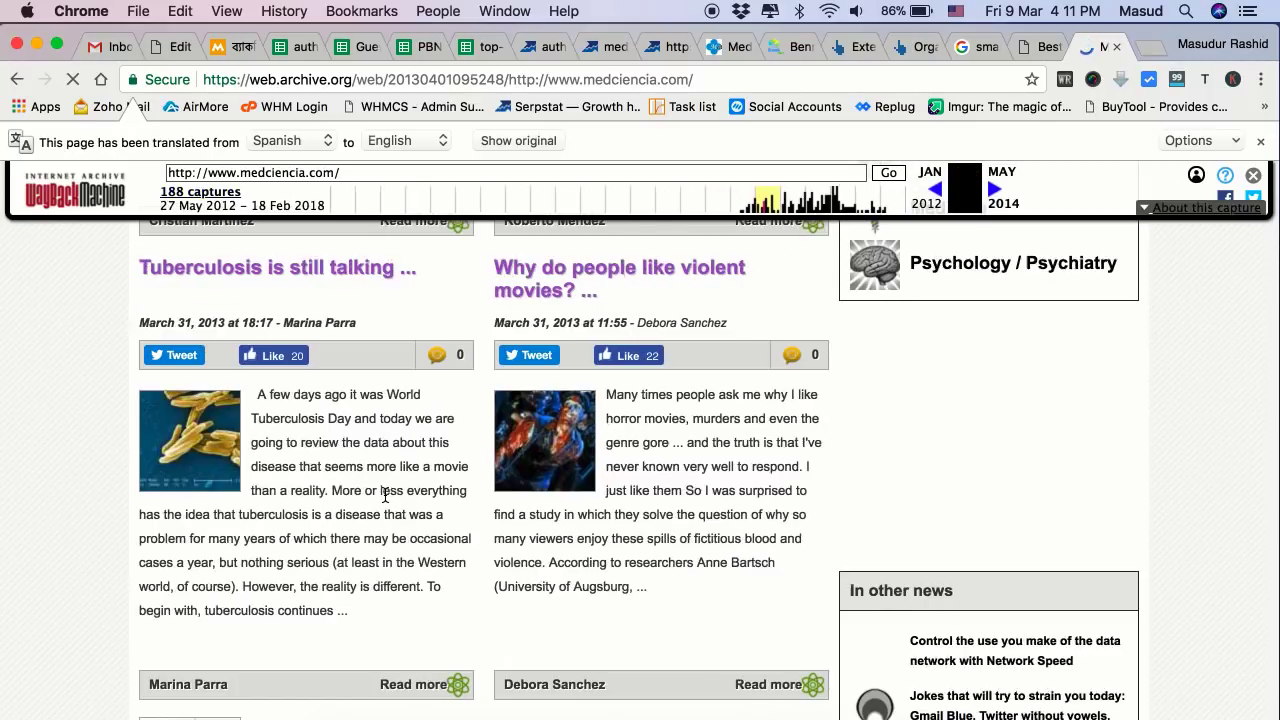
scroll(386, 498, up, 5)
scroll(386, 503, up, 4)
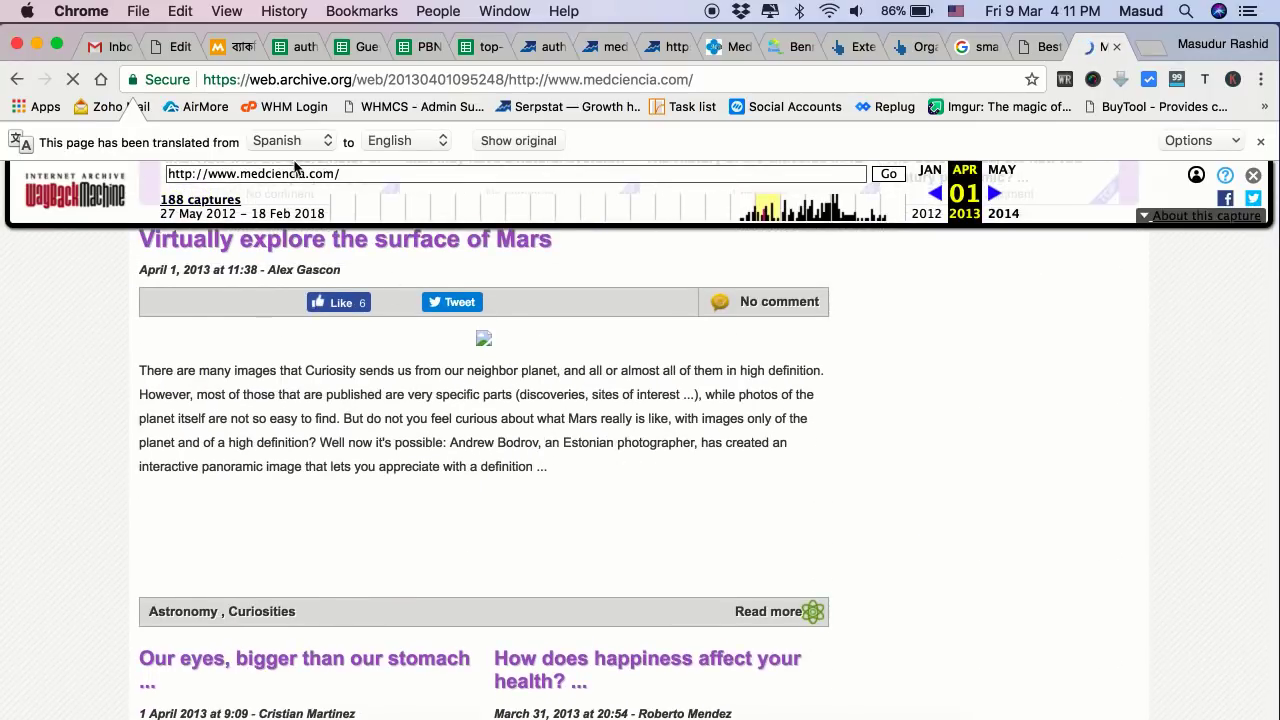
scroll(171, 385, down, 15)
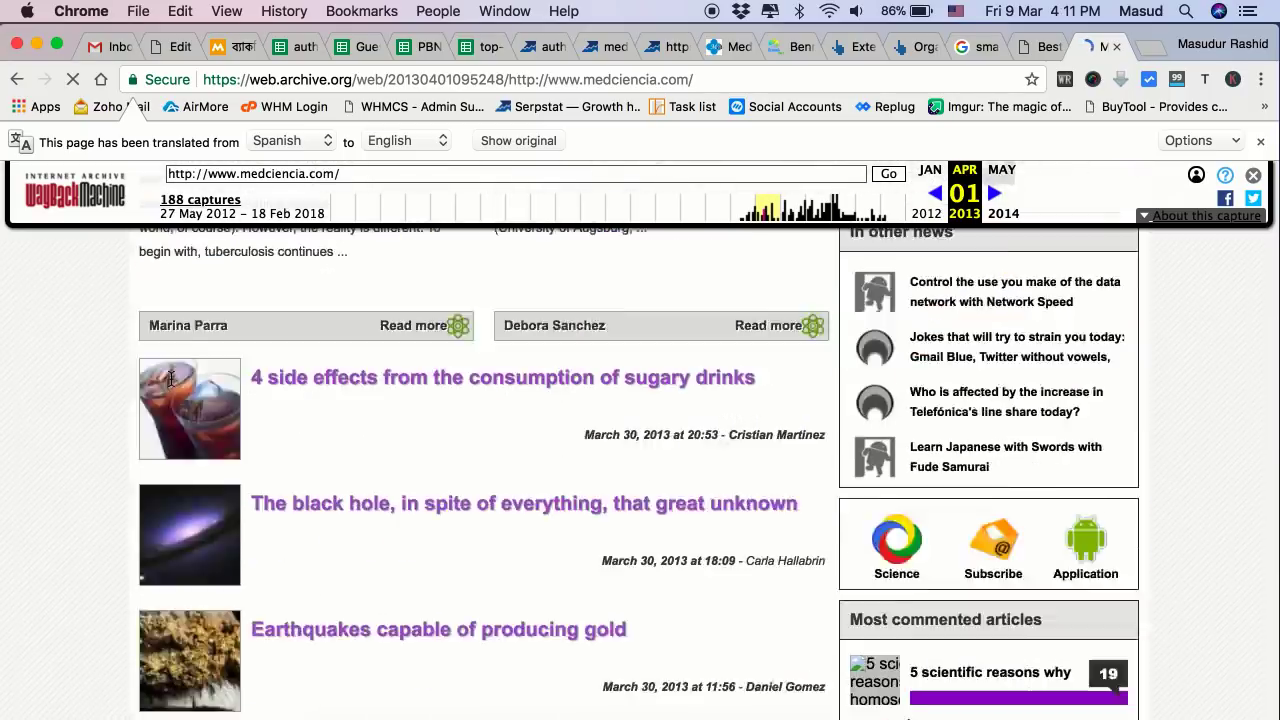
scroll(171, 383, up, 20)
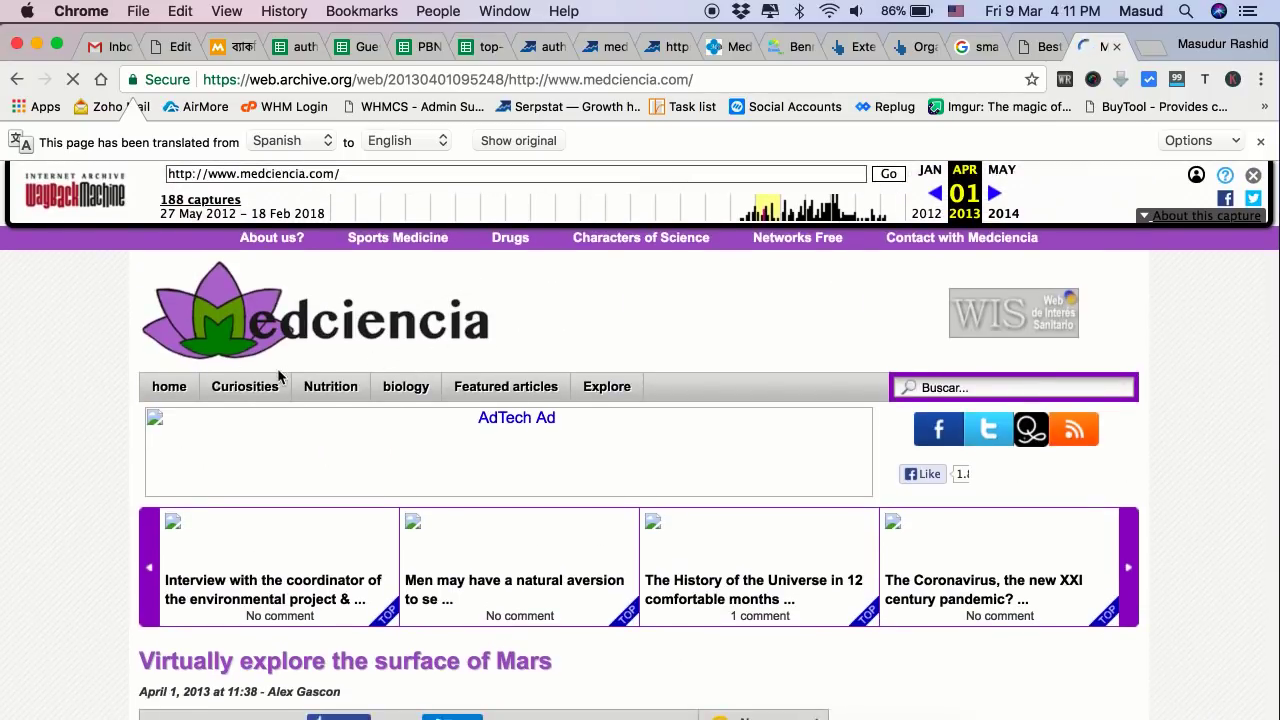
click(1117, 46)
Switch to the PBN Domains.csv spreadsheet and skim the domain list to its last row.
key(super+l)
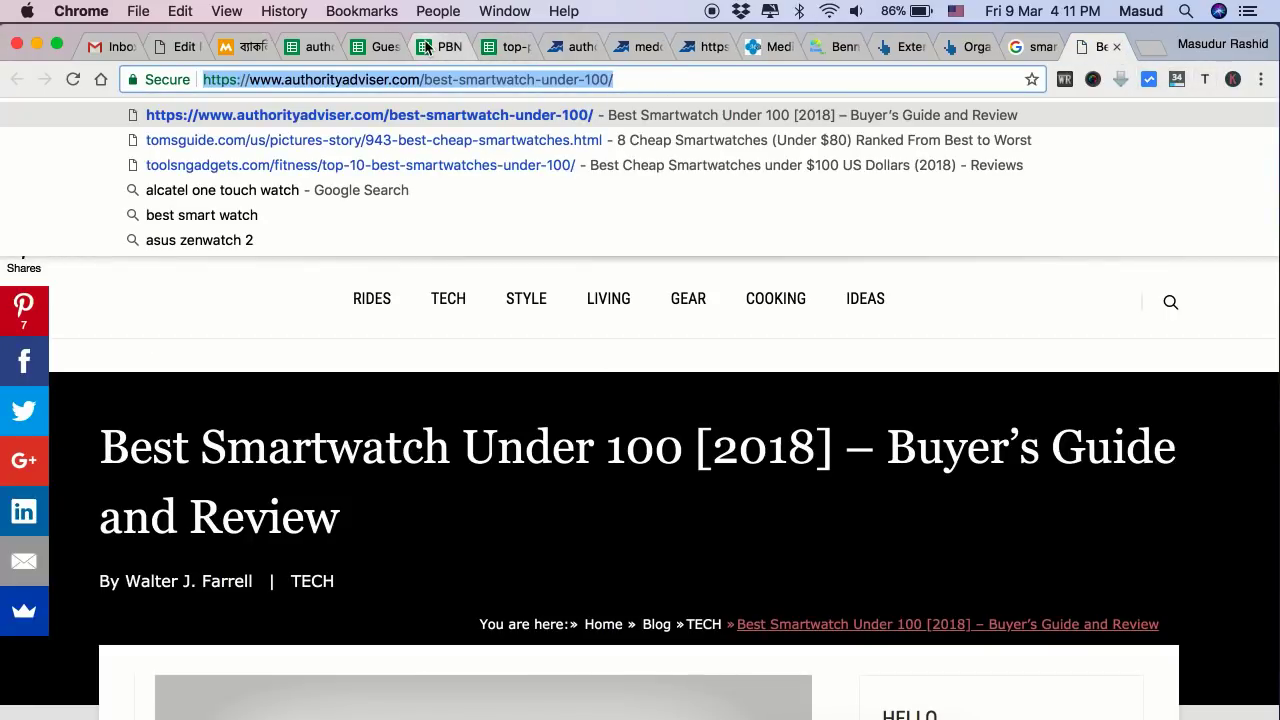
click(386, 48)
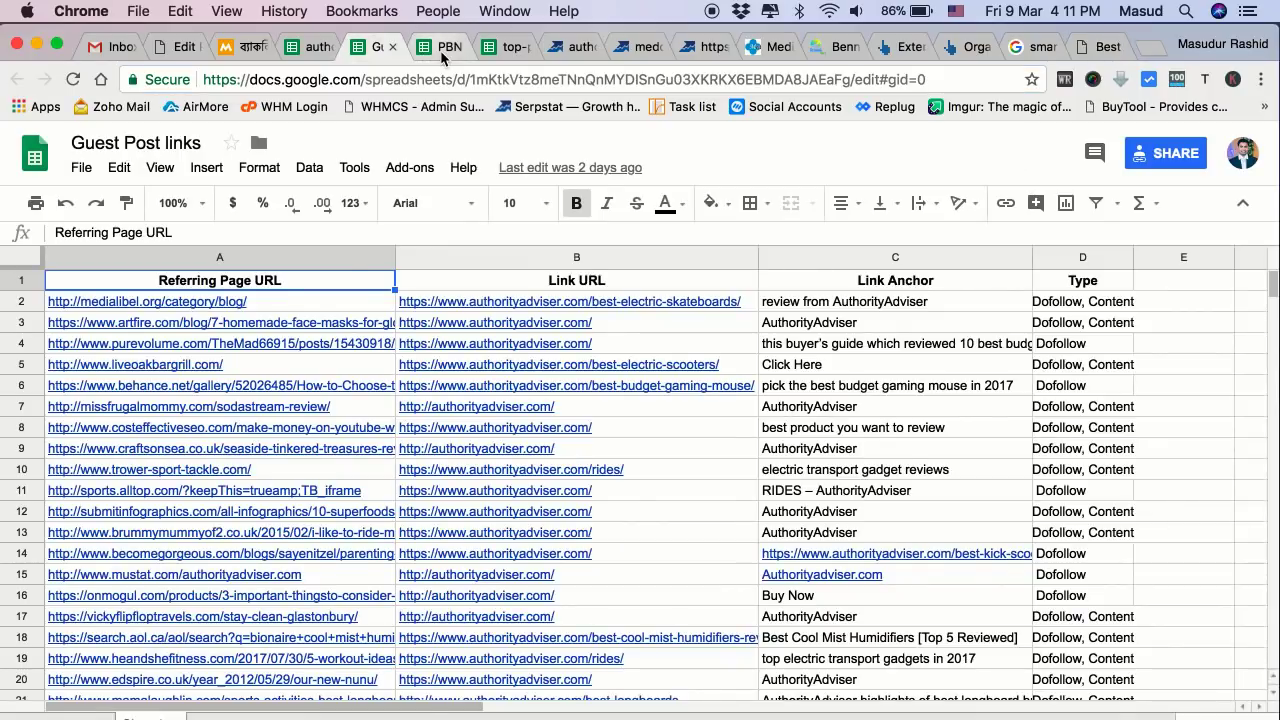
click(441, 55)
scroll(246, 343, down, 5)
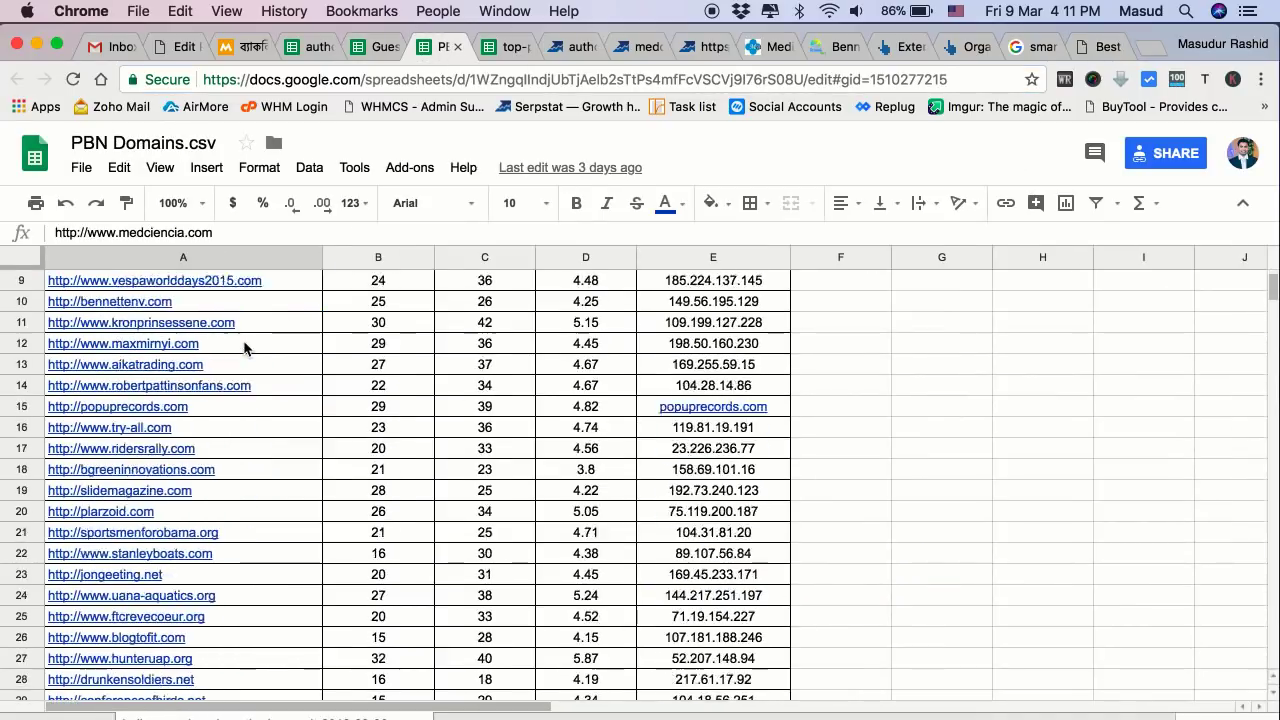
scroll(246, 347, down, 6)
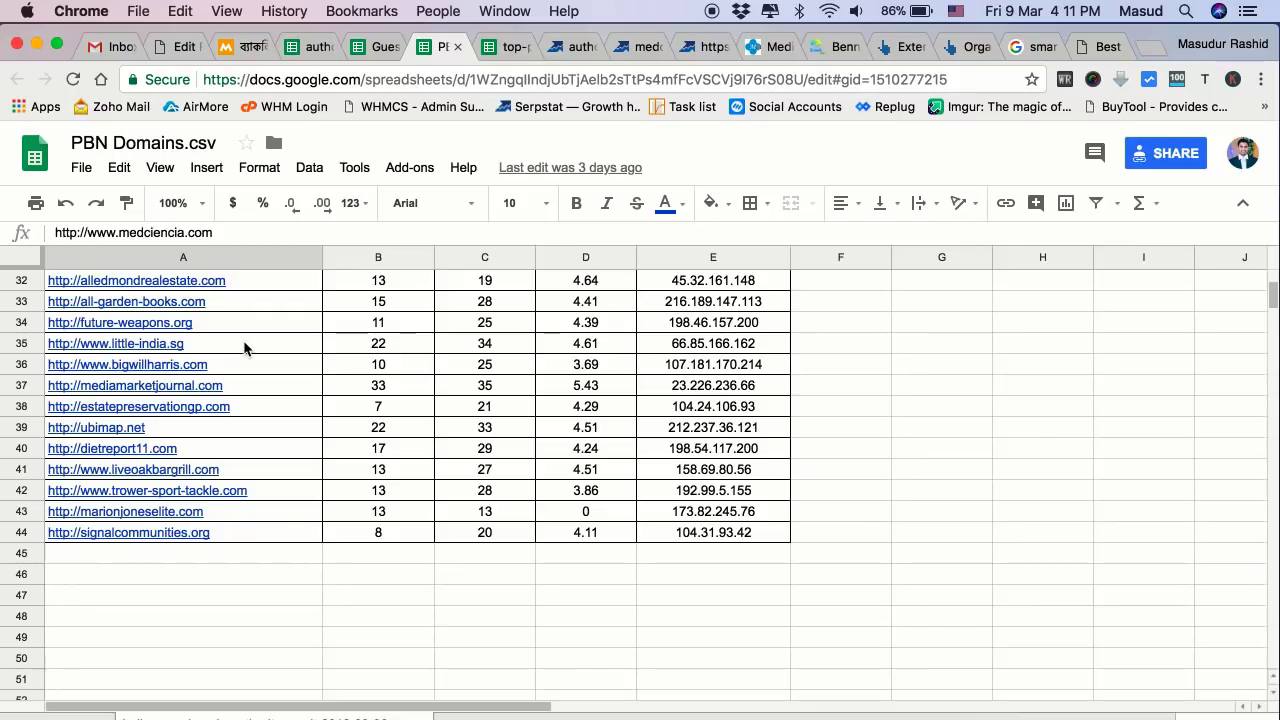
mouse_move(243, 355)
Switch to the Guest Post links spreadsheet and skim the referring pages and anchors down to the last row.
click(378, 47)
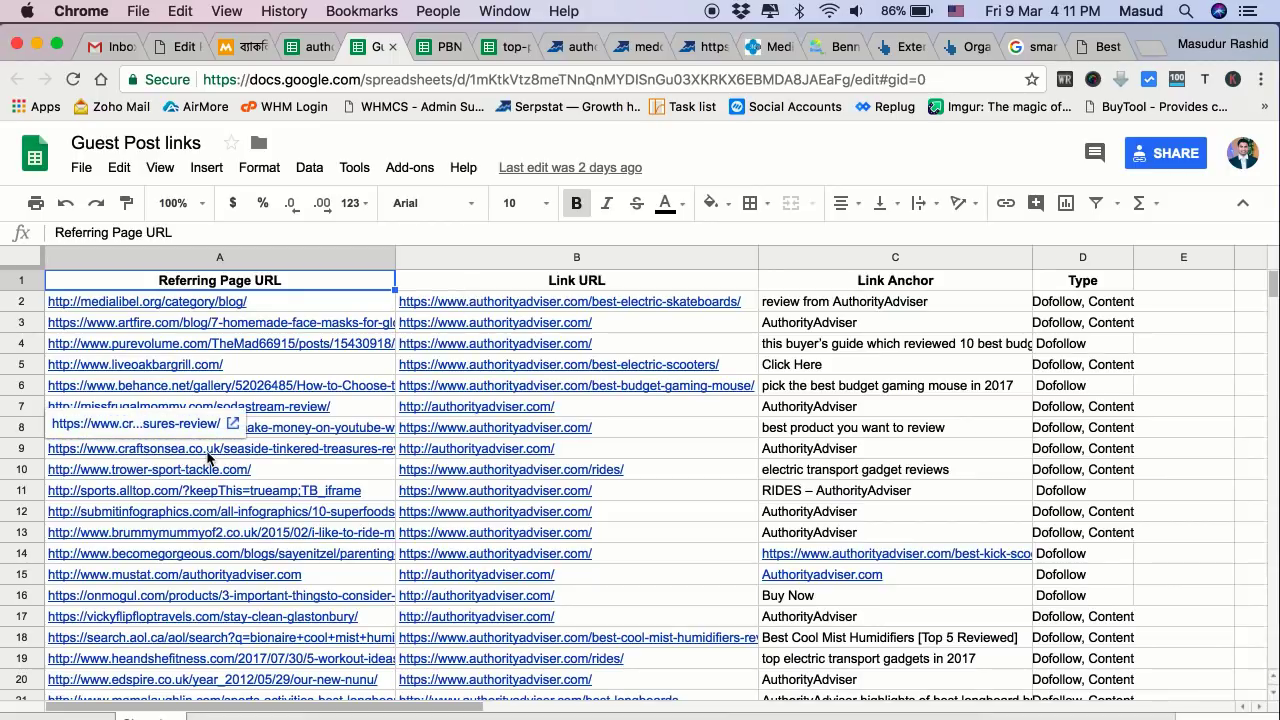
scroll(208, 458, down, 20)
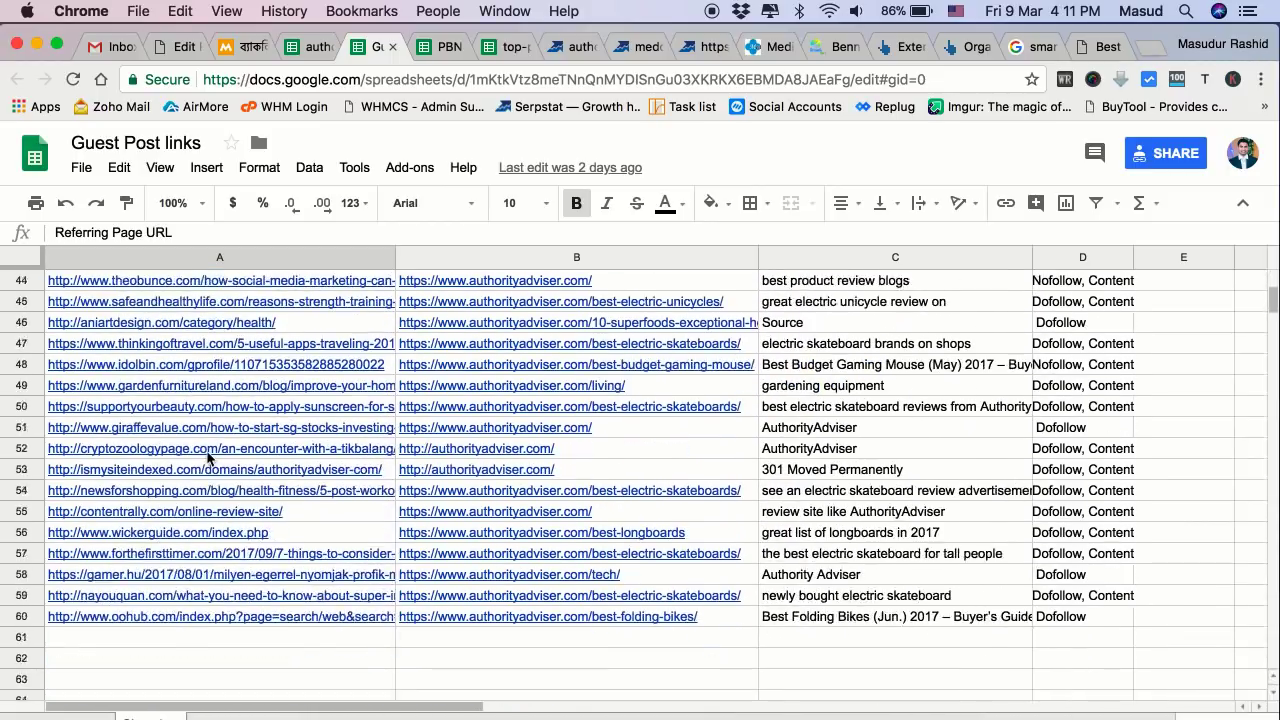
scroll(208, 458, down, 3)
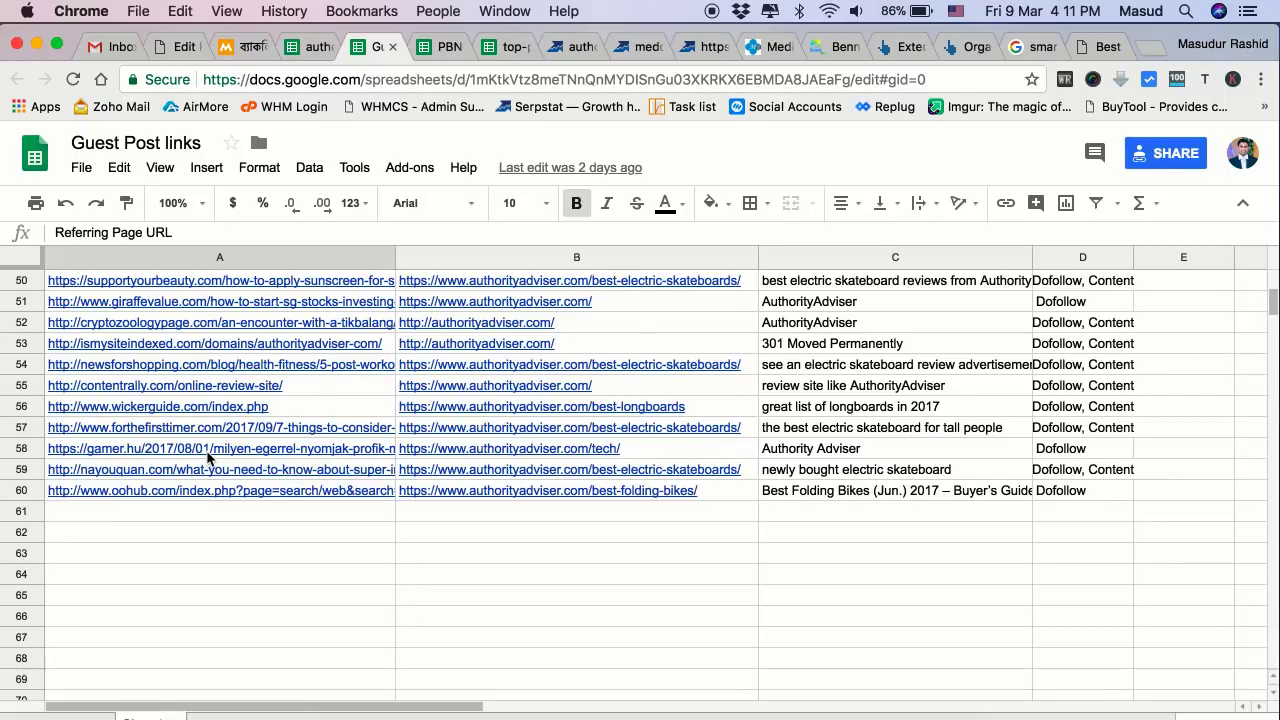
Open the artfire.com homemade face masks article from row 3 of the guest post referring pages.
scroll(208, 458, up, 5)
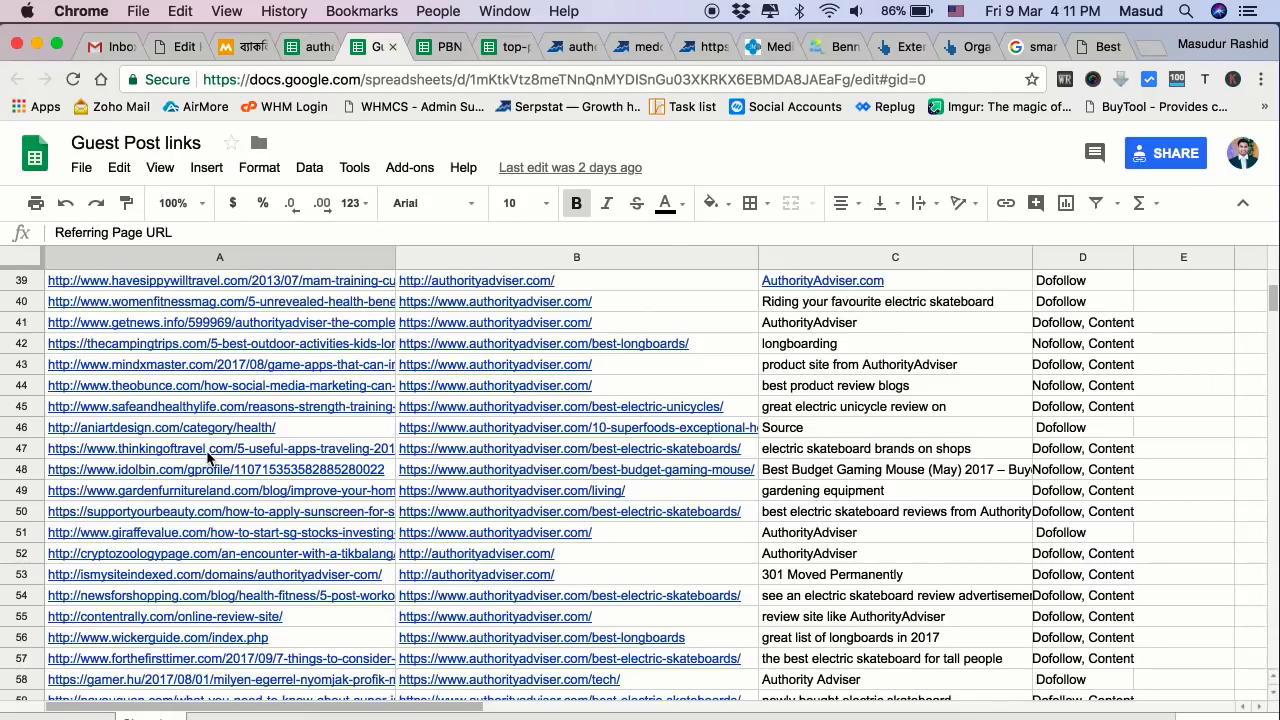
scroll(208, 458, up, 10)
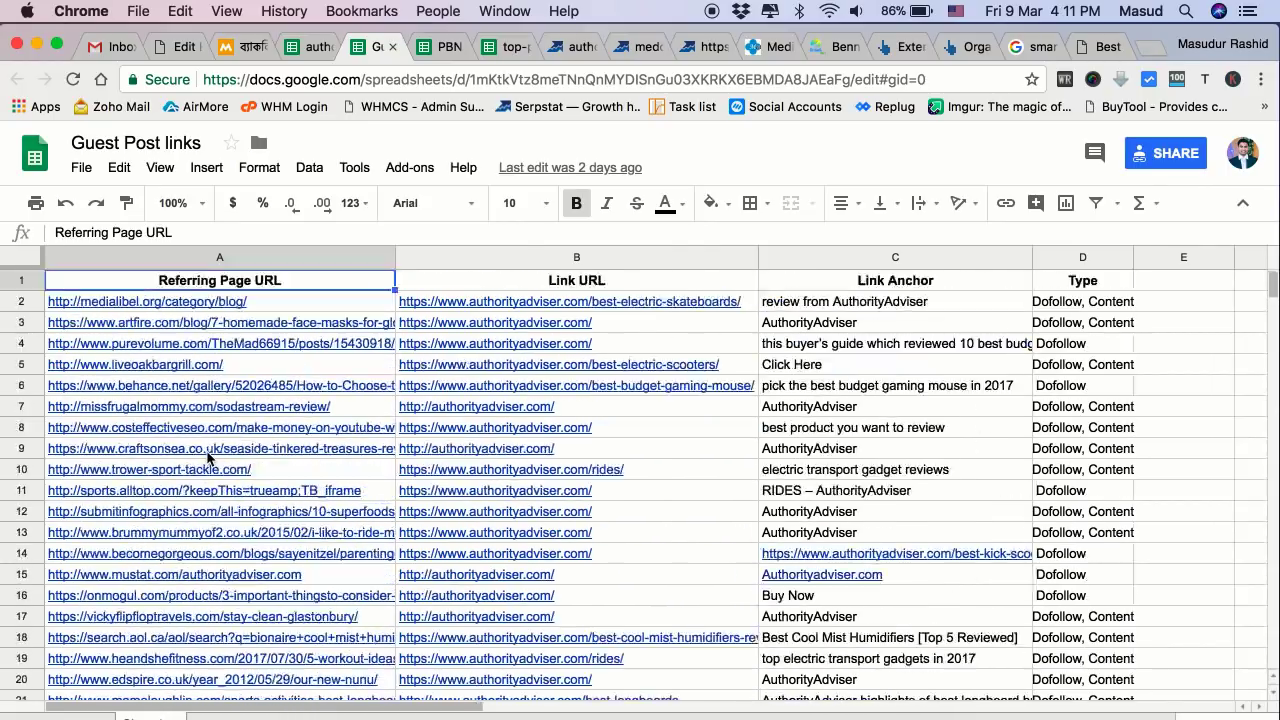
click(177, 331)
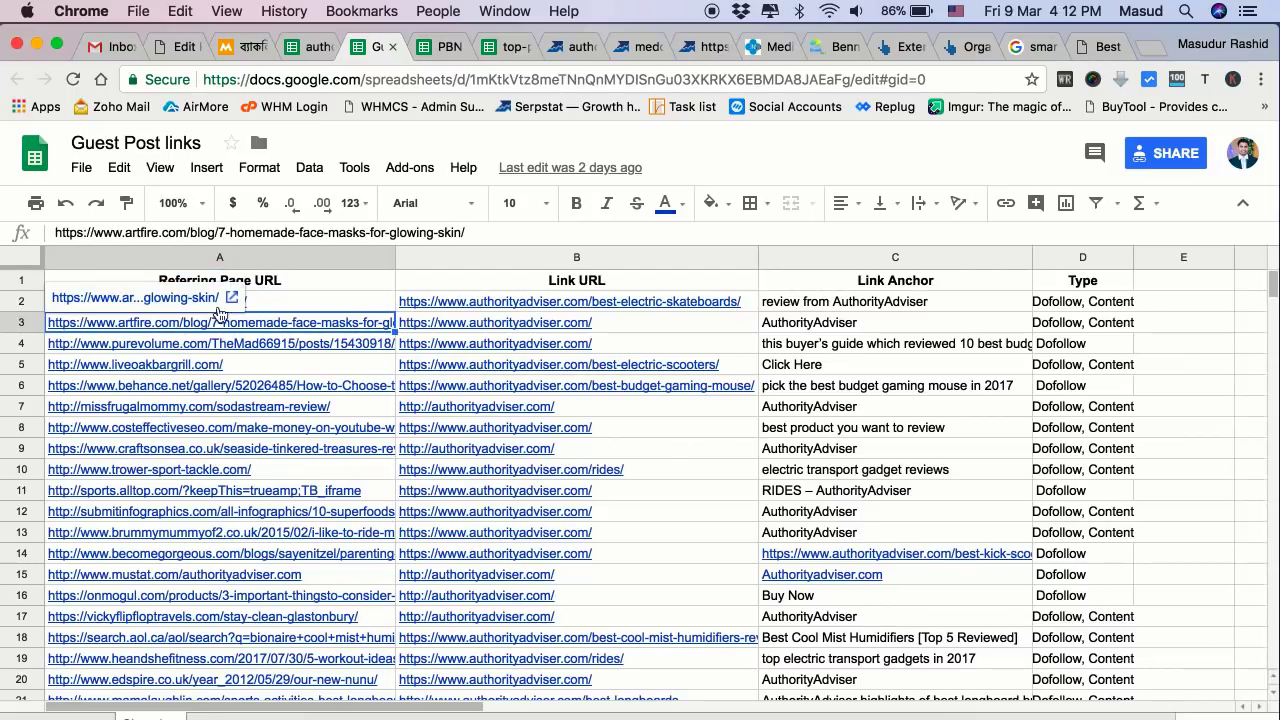
click(230, 300)
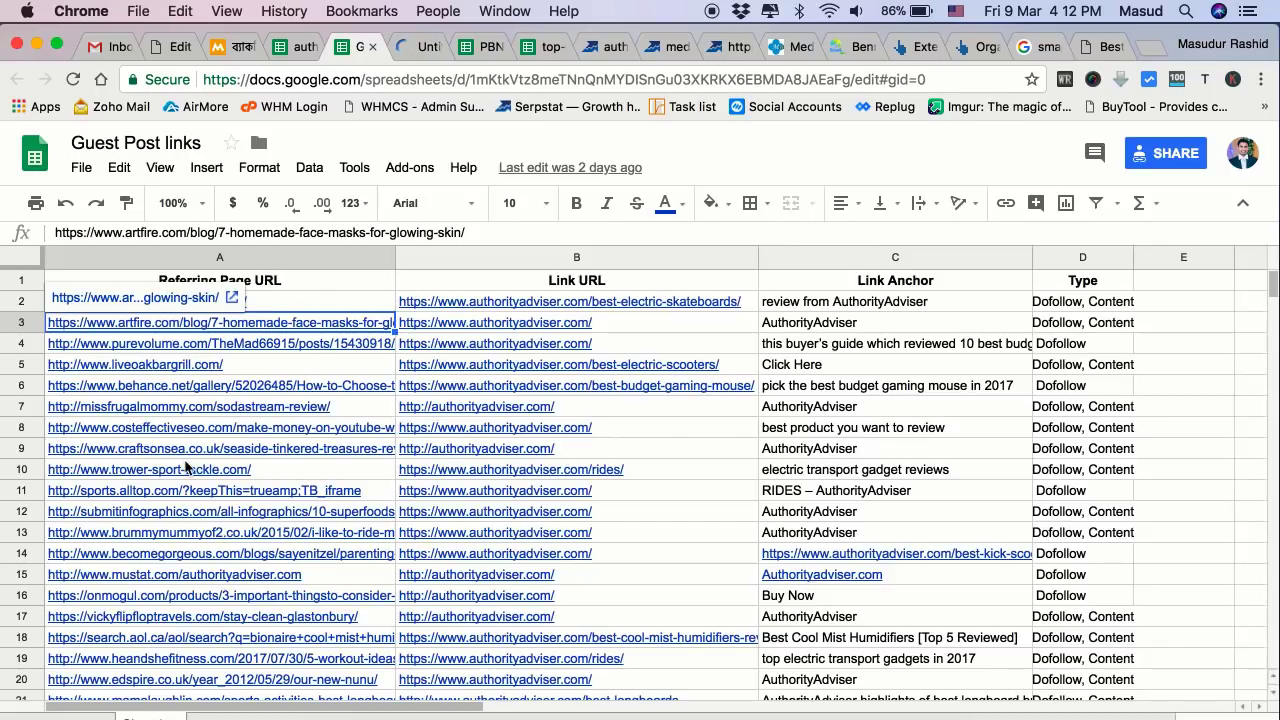
Open the missfrugalmommy.com SodaStream review from row 7 and the brummymummyof2.co.uk bicycle post from row 13.
click(236, 408)
click(229, 382)
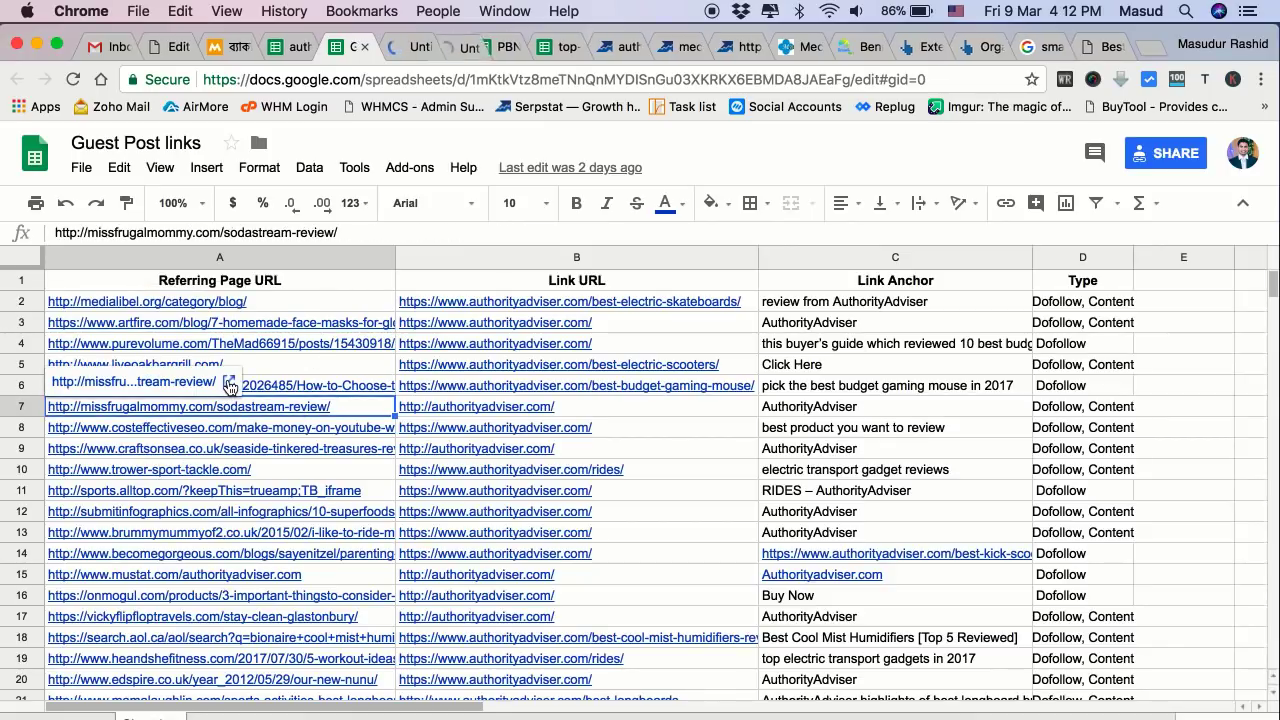
click(218, 540)
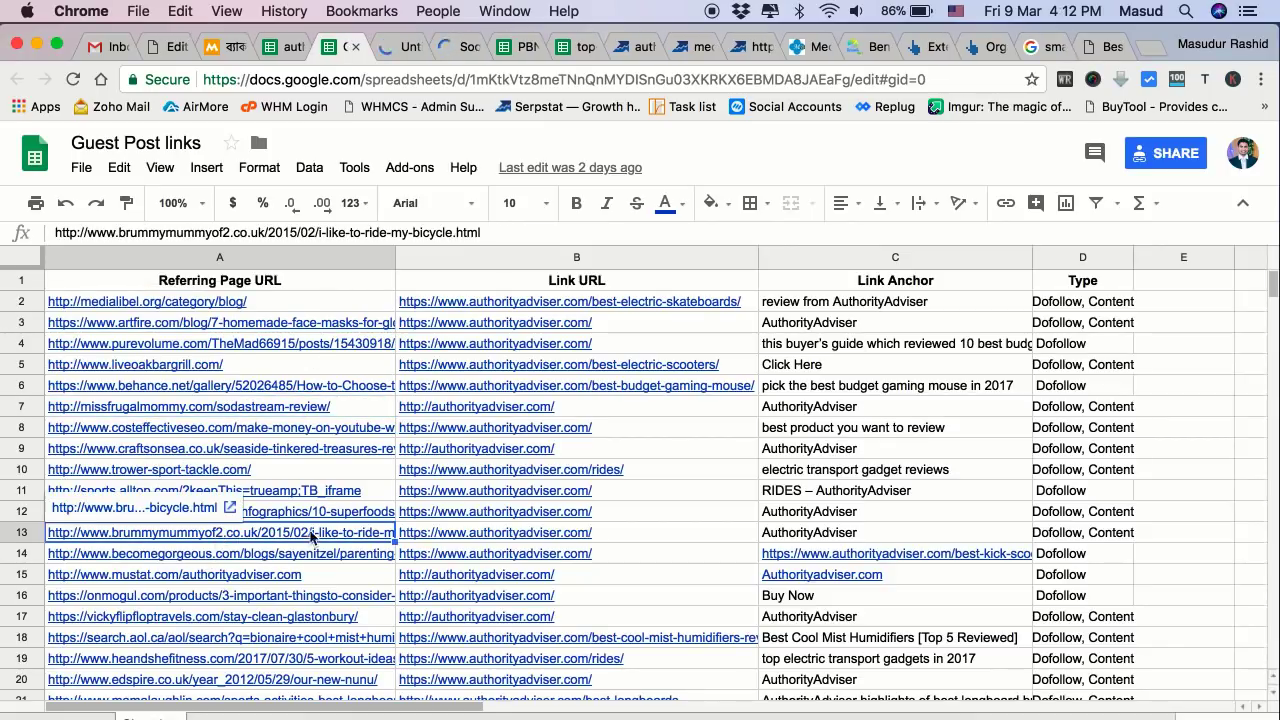
click(230, 509)
Open the vickyflipfloptravels.com Glastonbury article from row 17 of the guest post referring pages.
scroll(268, 526, down, 3)
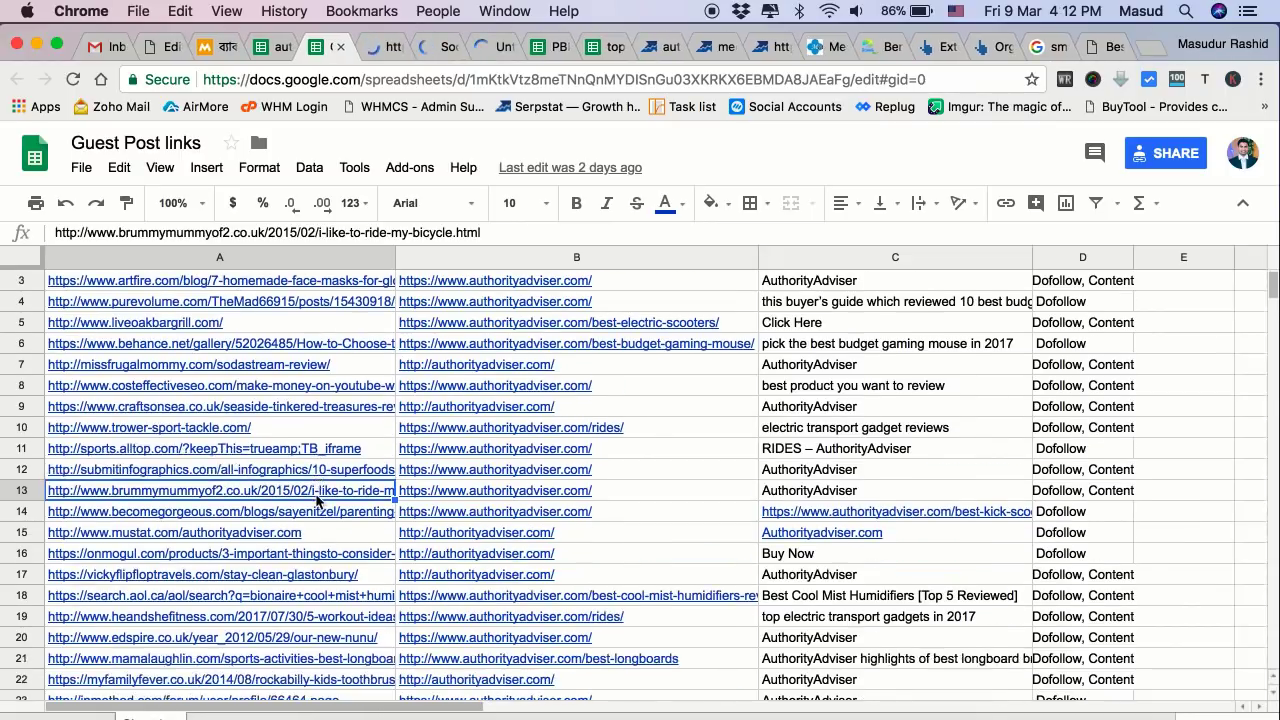
click(270, 516)
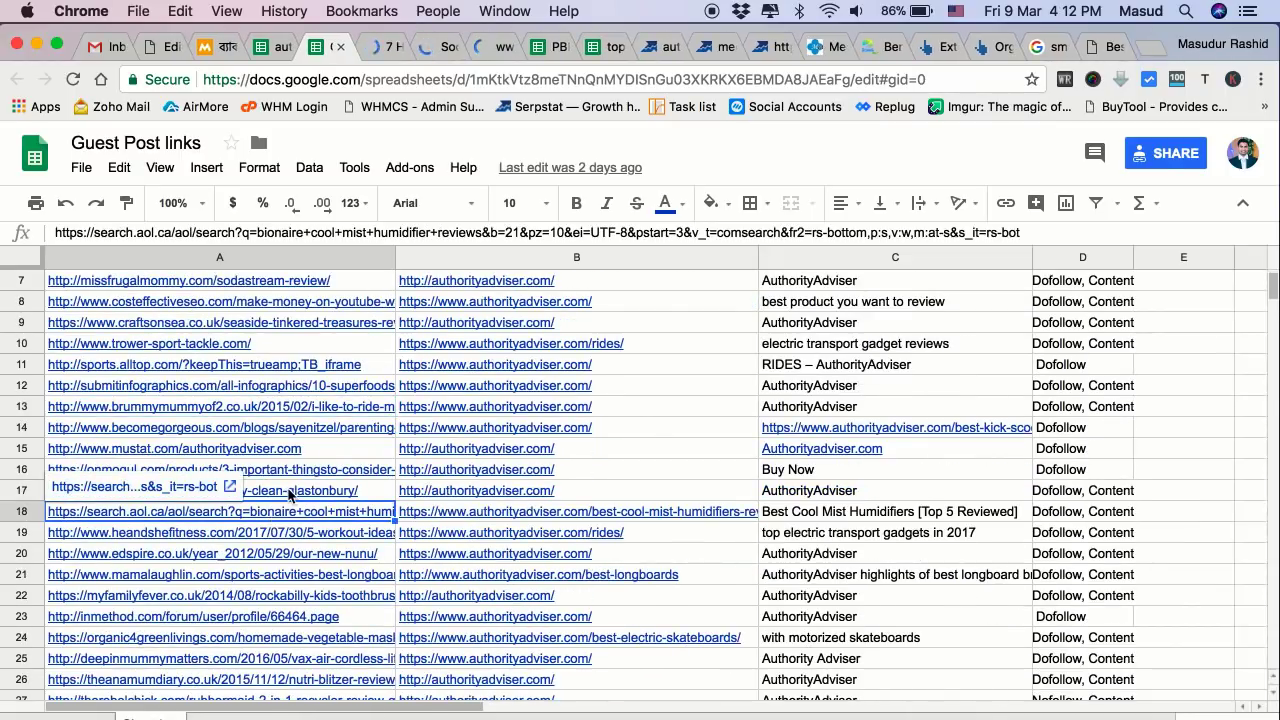
click(287, 497)
click(218, 465)
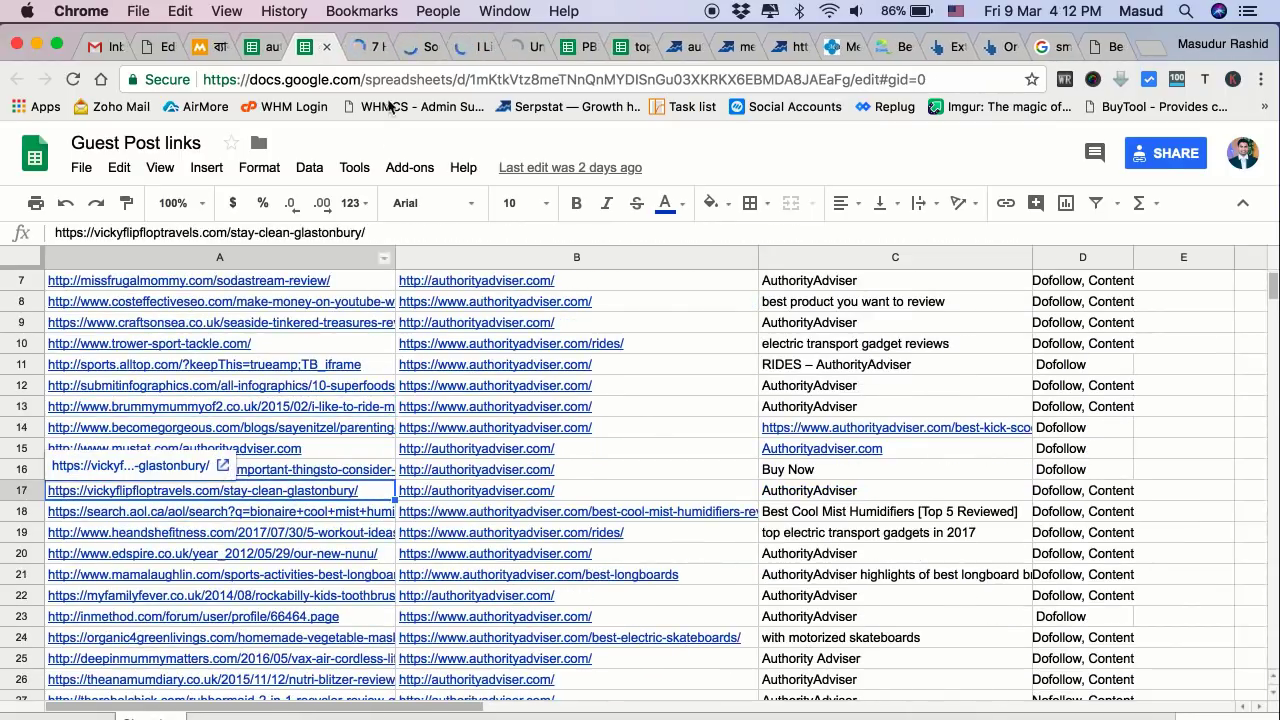
Skim the artfire.com face masks article, highlight its AuthorityAdviser link in the introduction, and close the page.
click(367, 55)
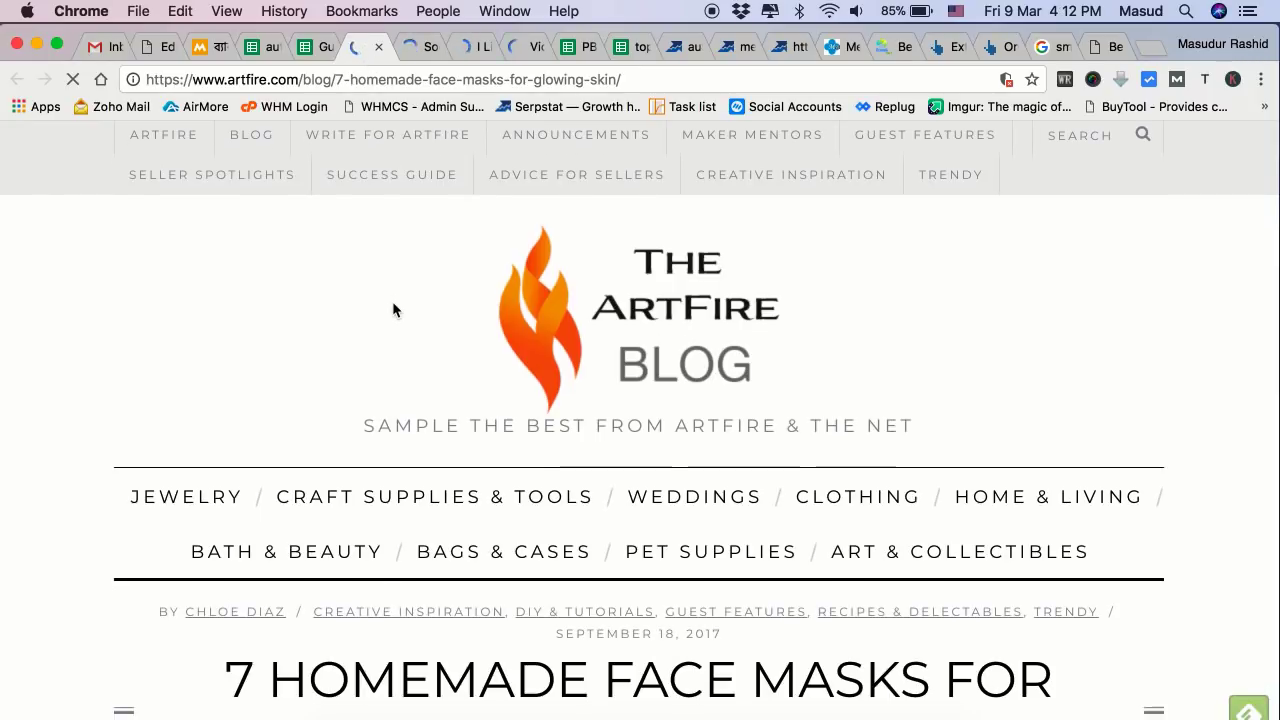
scroll(392, 301, down, 15)
scroll(499, 403, down, 20)
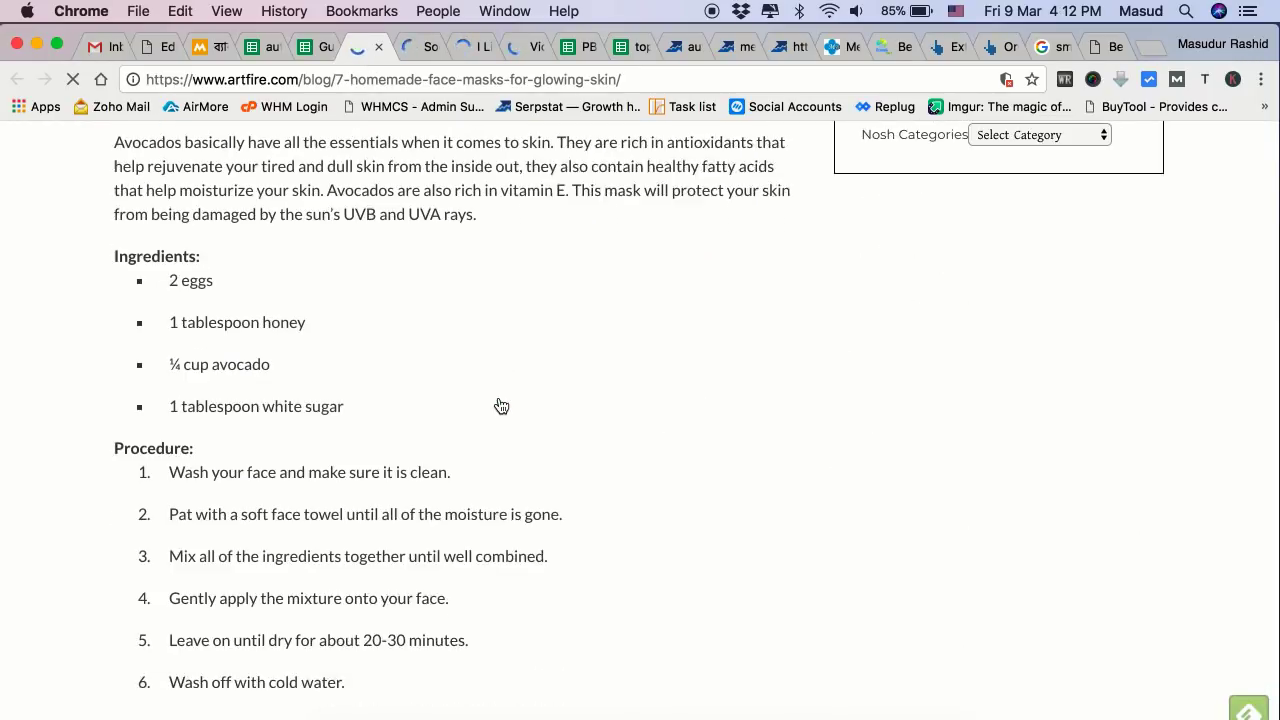
scroll(498, 403, down, 15)
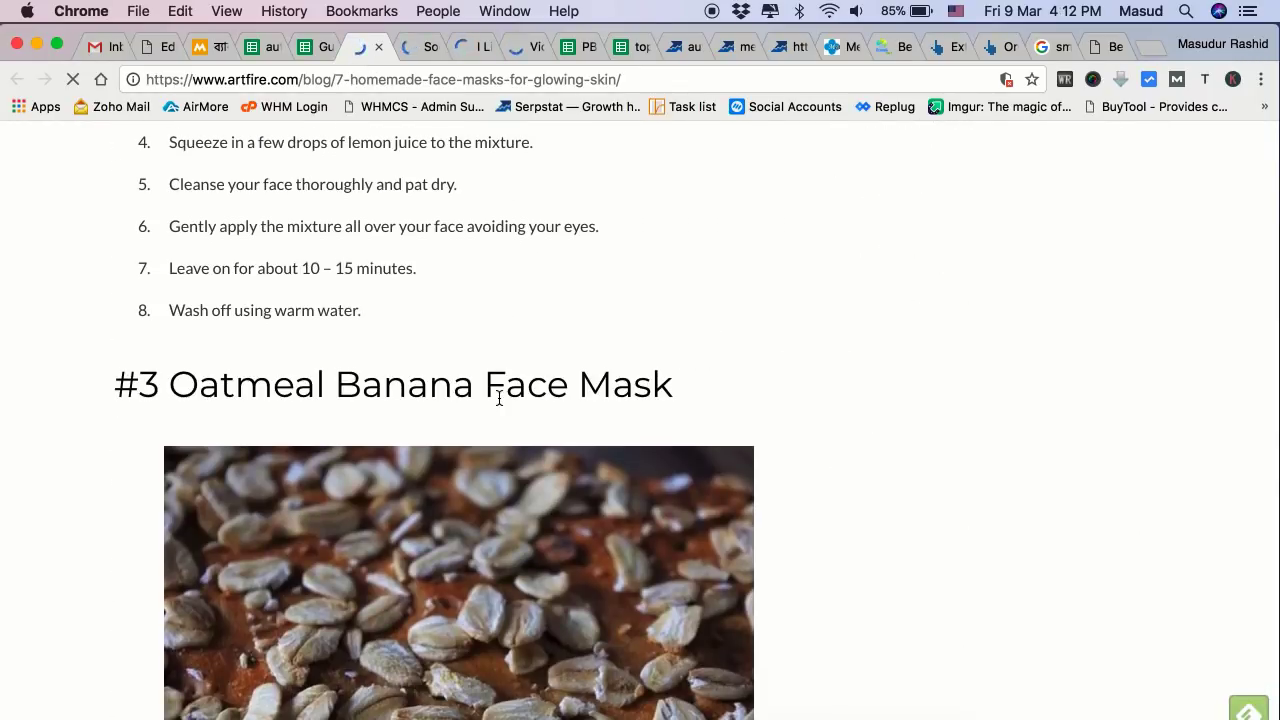
scroll(499, 400, up, 20)
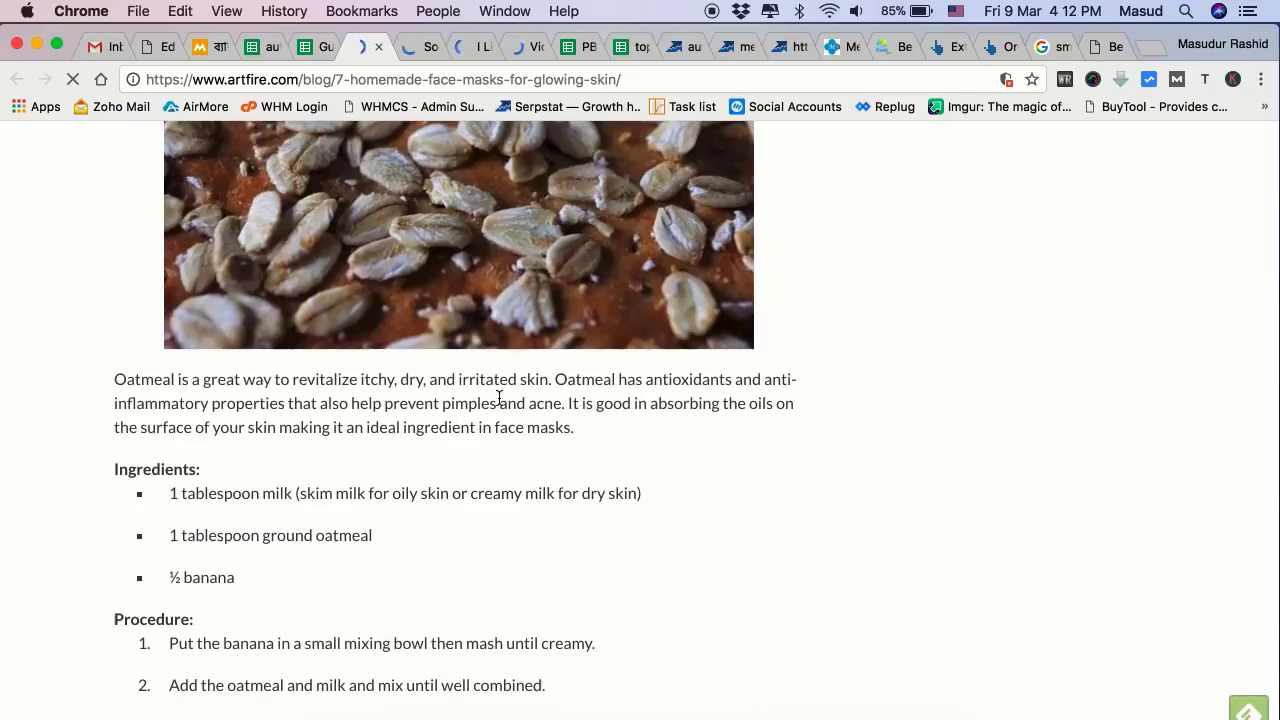
scroll(499, 400, up, 15)
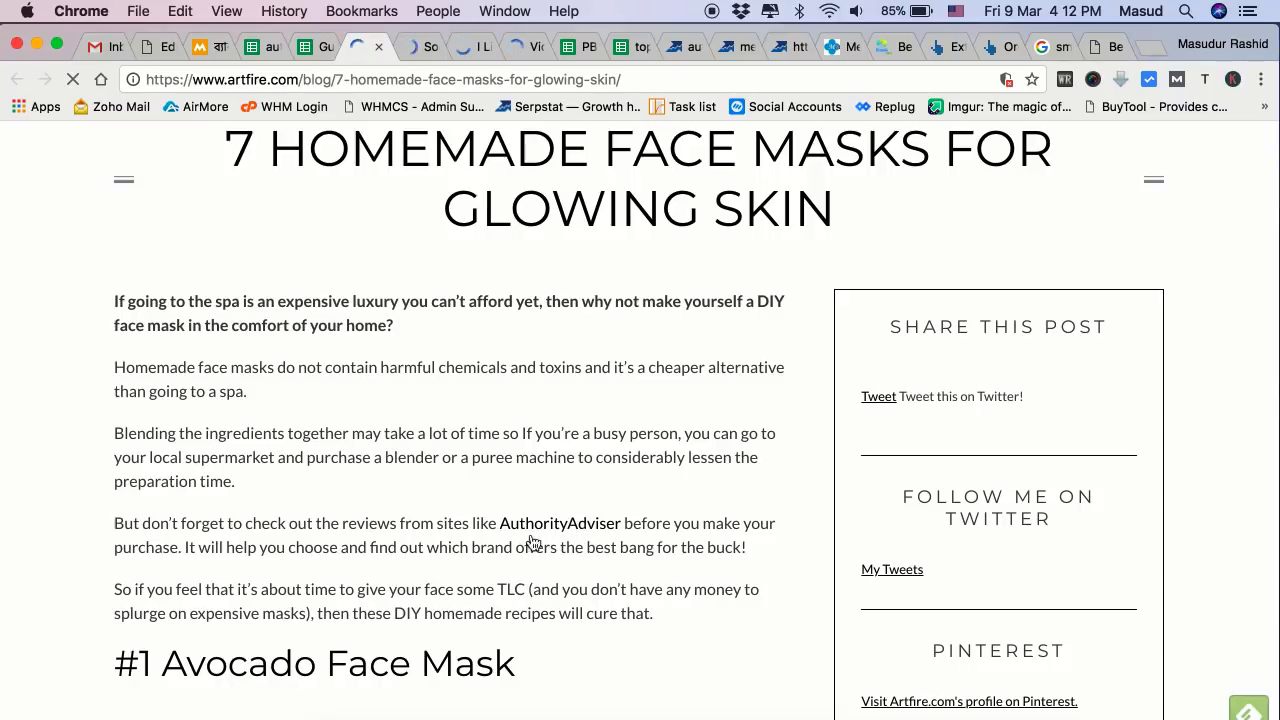
drag(497, 527, 626, 527)
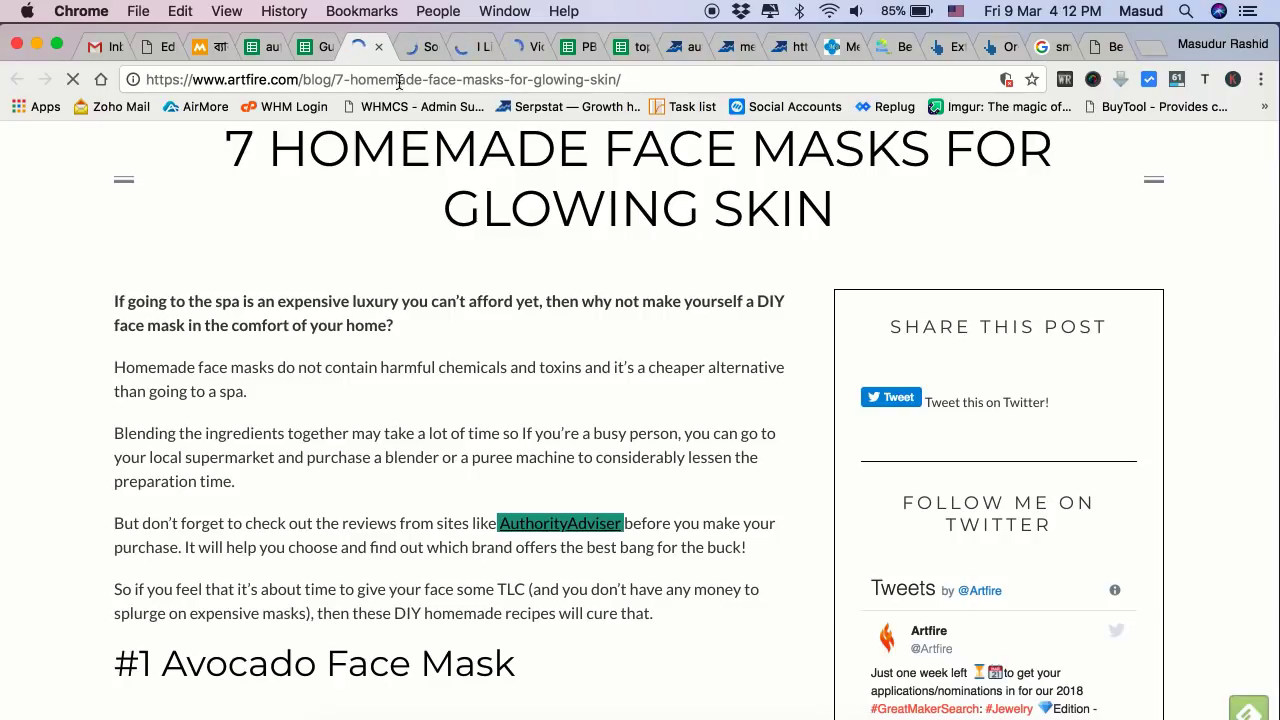
click(378, 47)
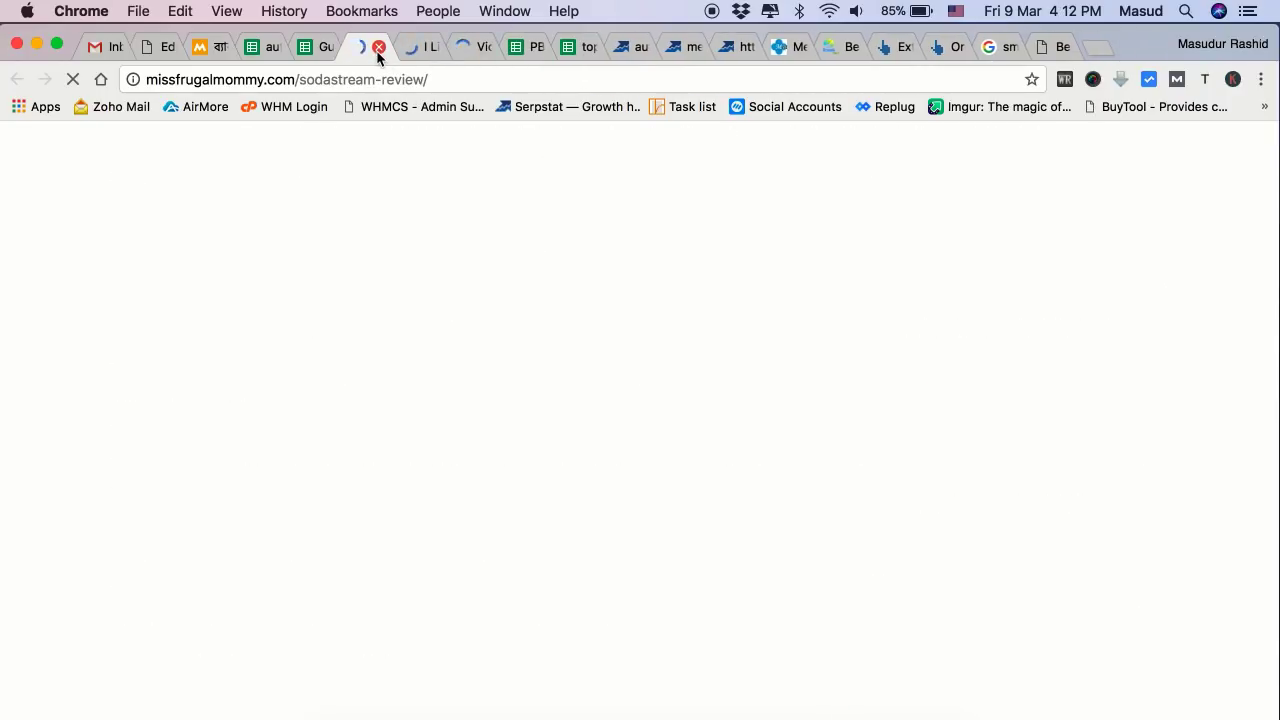
Skim the missfrugalmommy.com SodaStream review, highlight the sentence recommending AuthorityAdviser for more reviews, and close the page.
scroll(86, 331, down, 5)
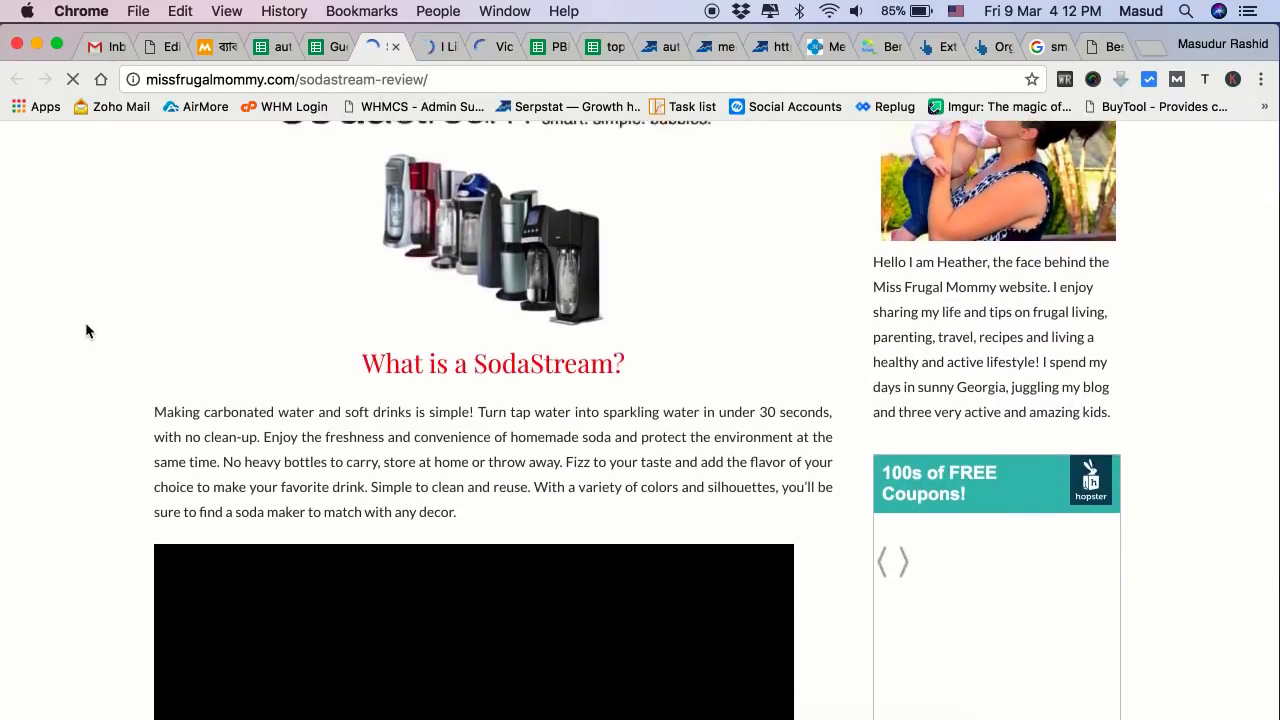
scroll(86, 331, down, 10)
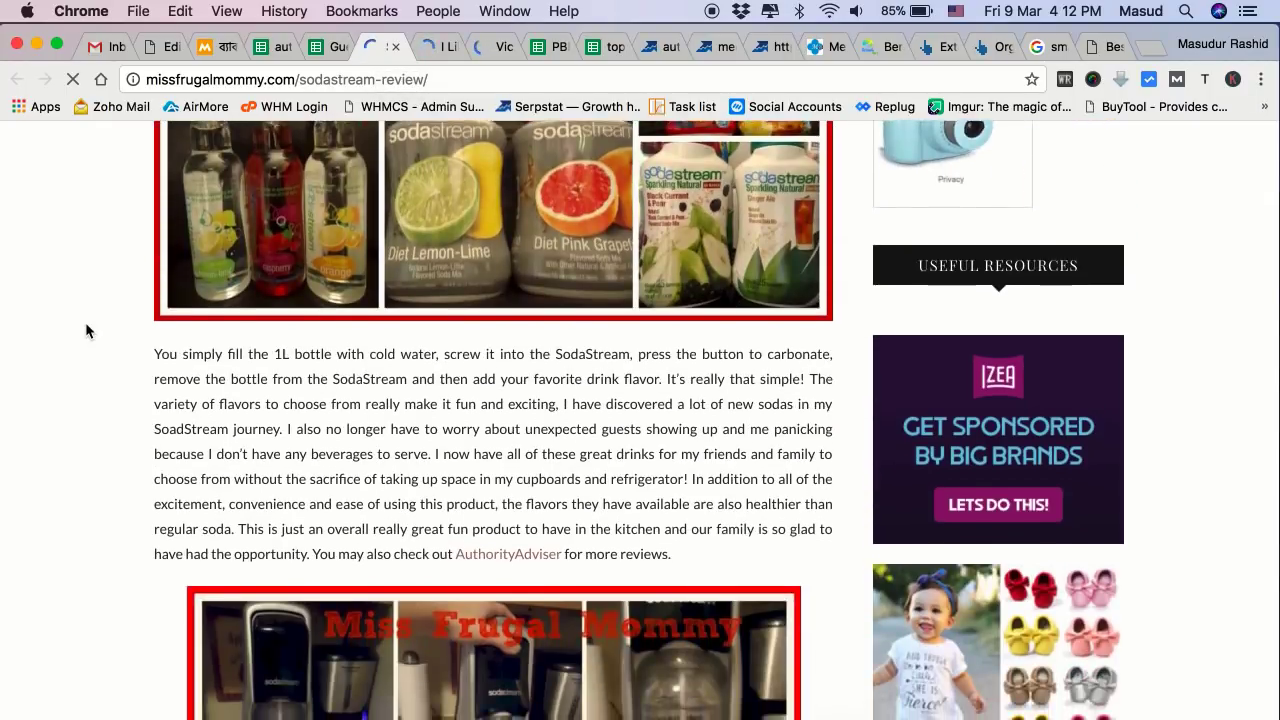
scroll(86, 331, down, 15)
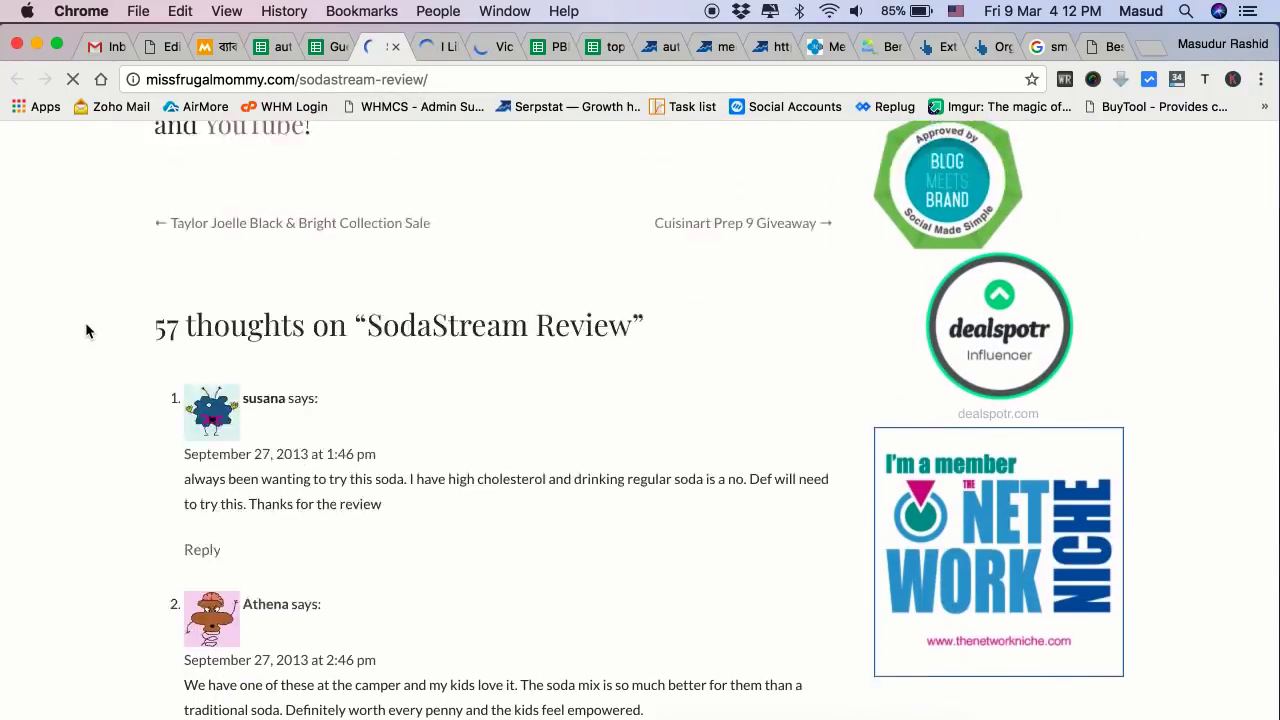
scroll(86, 331, up, 11)
scroll(86, 331, down, 2)
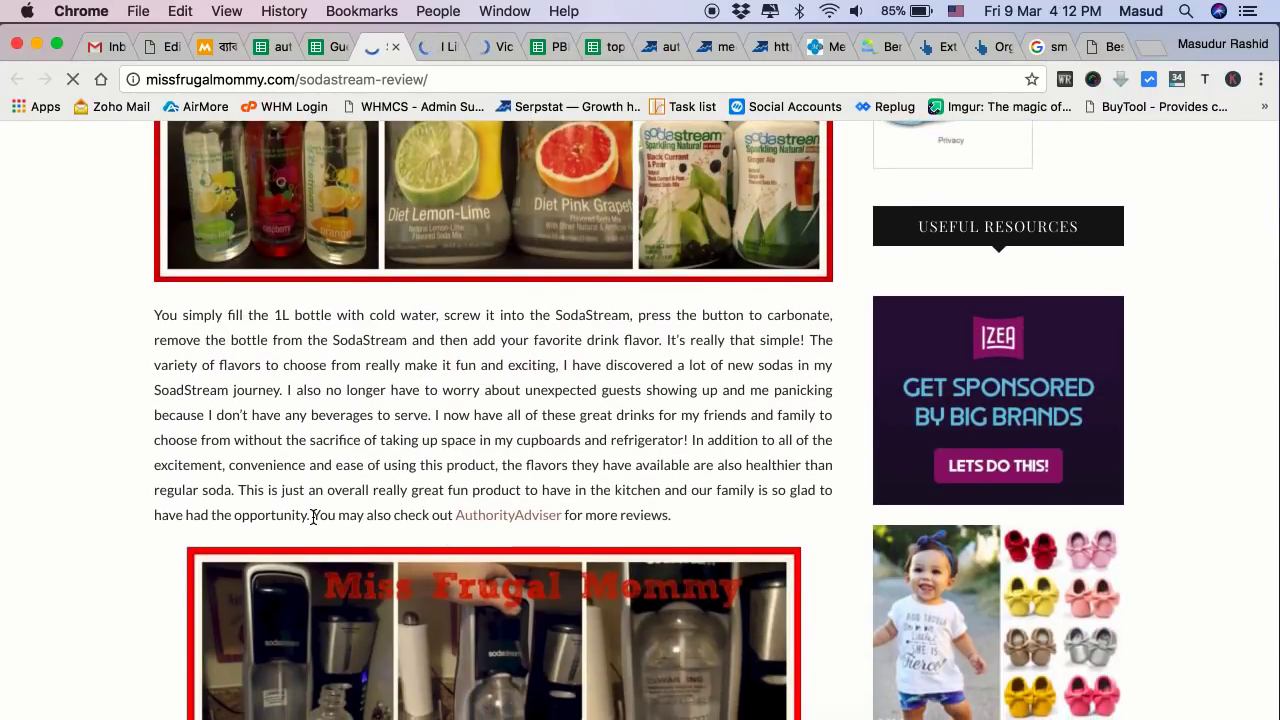
drag(313, 517, 660, 512)
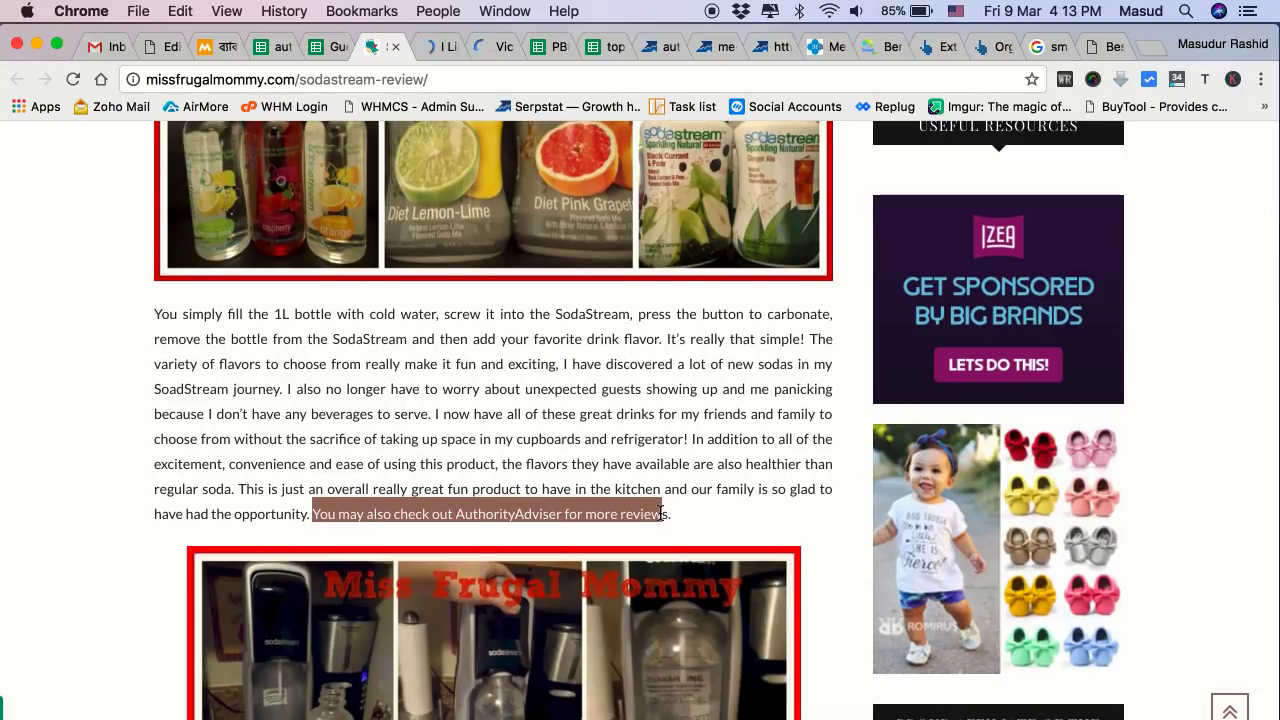
click(622, 407)
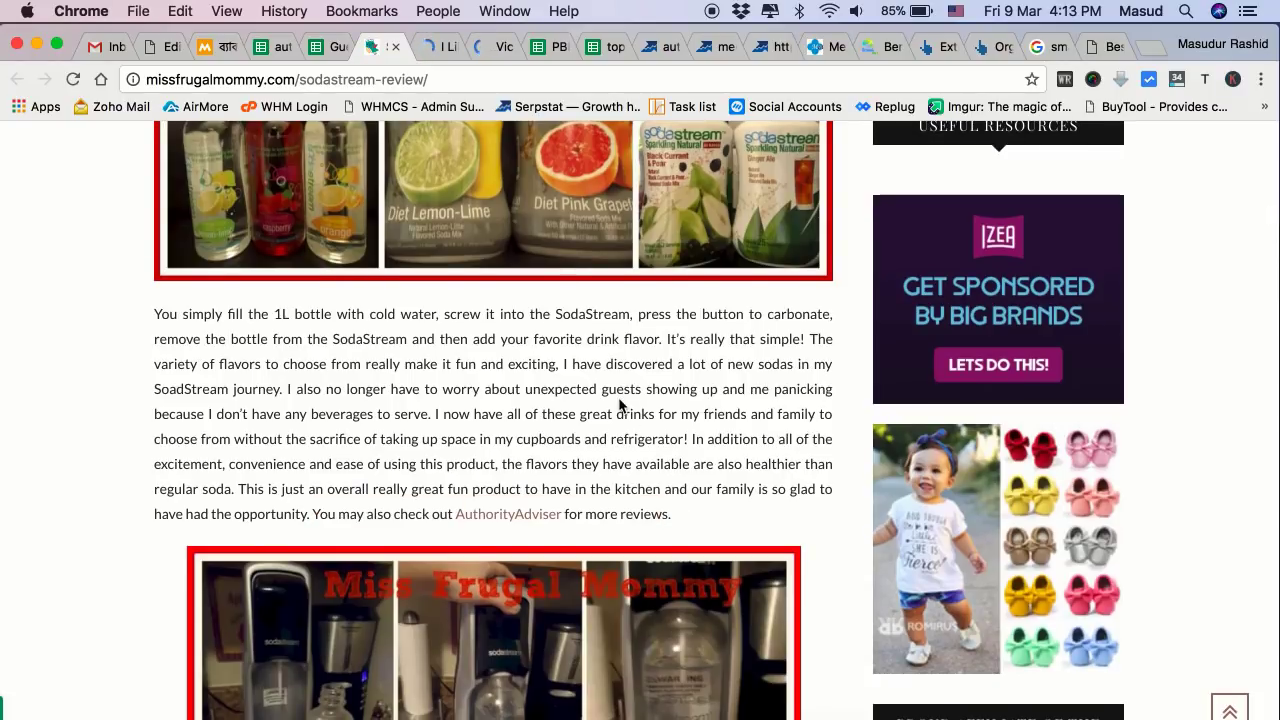
click(396, 47)
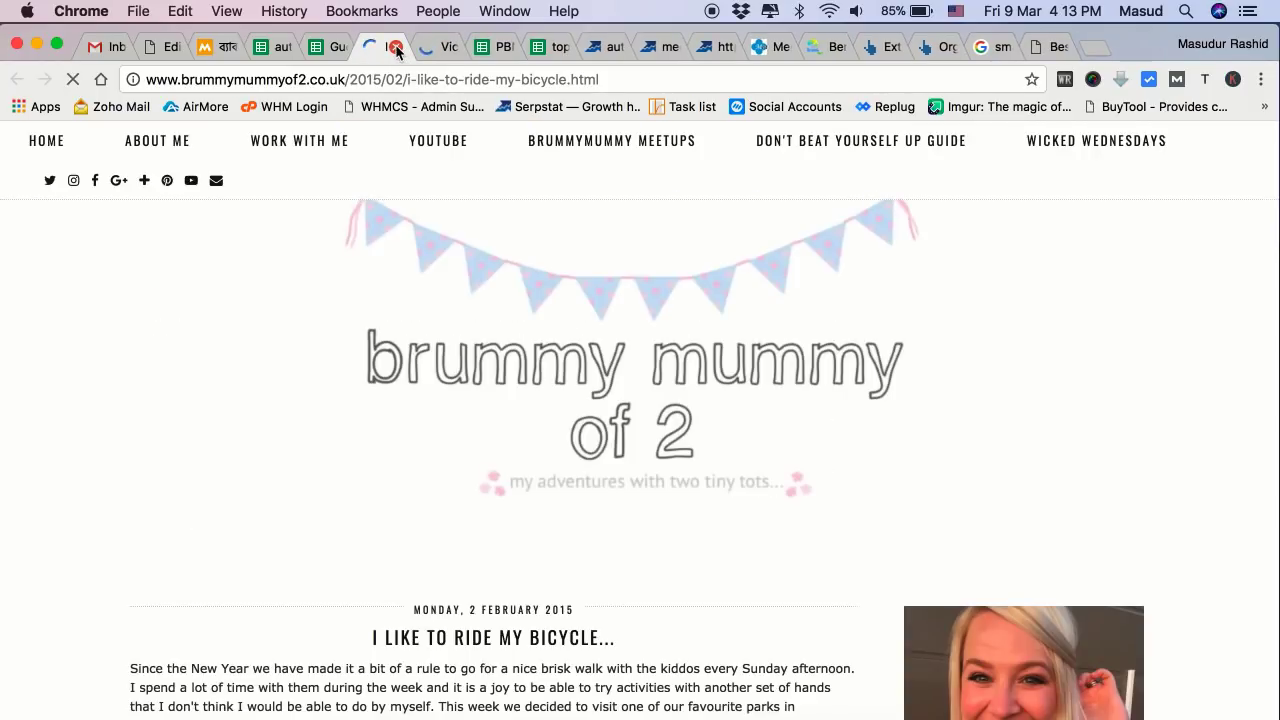
Search the brummymummyof2.co.uk bicycle post for its AuthorityAdviser link, highlight the mention, and close the page.
scroll(380, 434, down, 5)
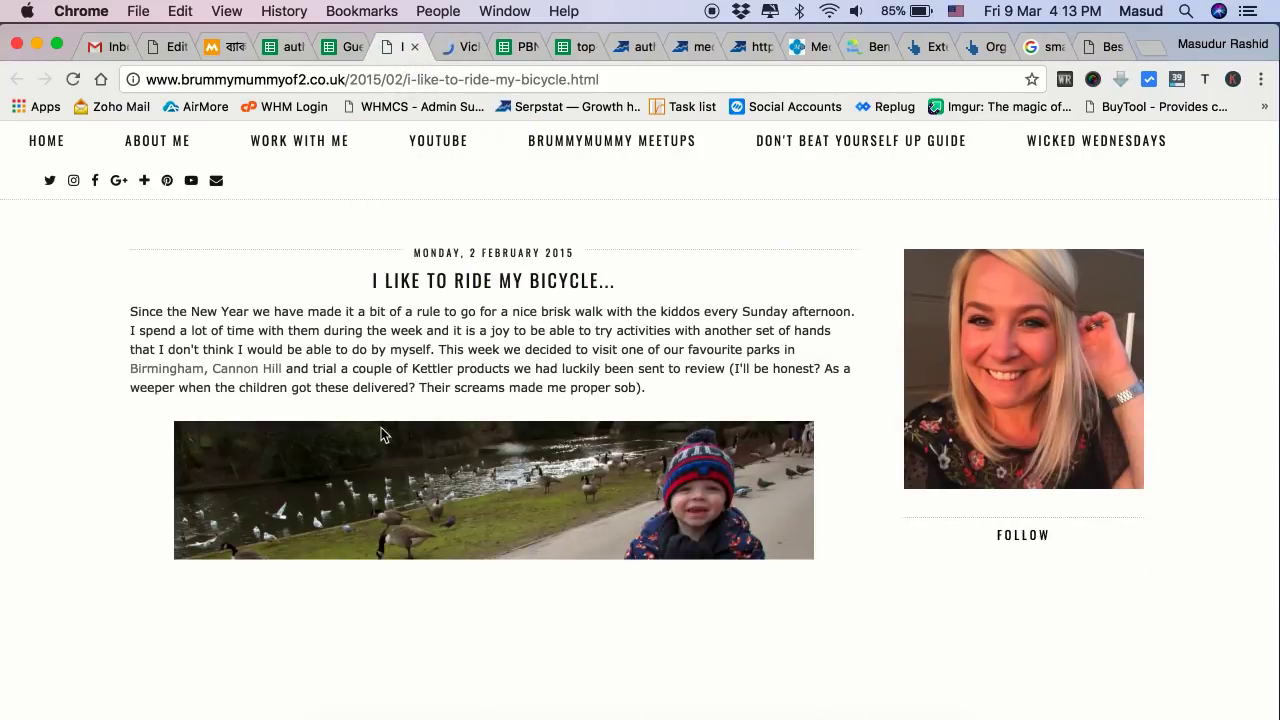
scroll(380, 434, down, 15)
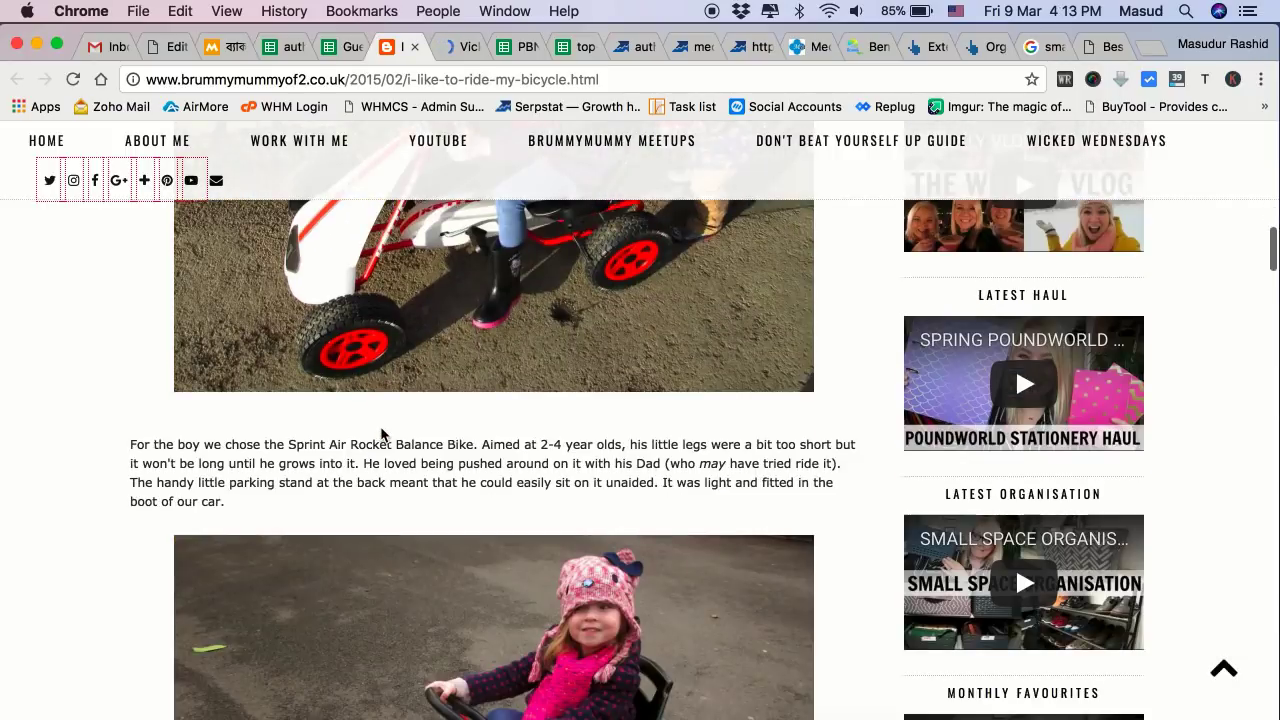
scroll(380, 434, down, 4)
scroll(380, 433, down, 5)
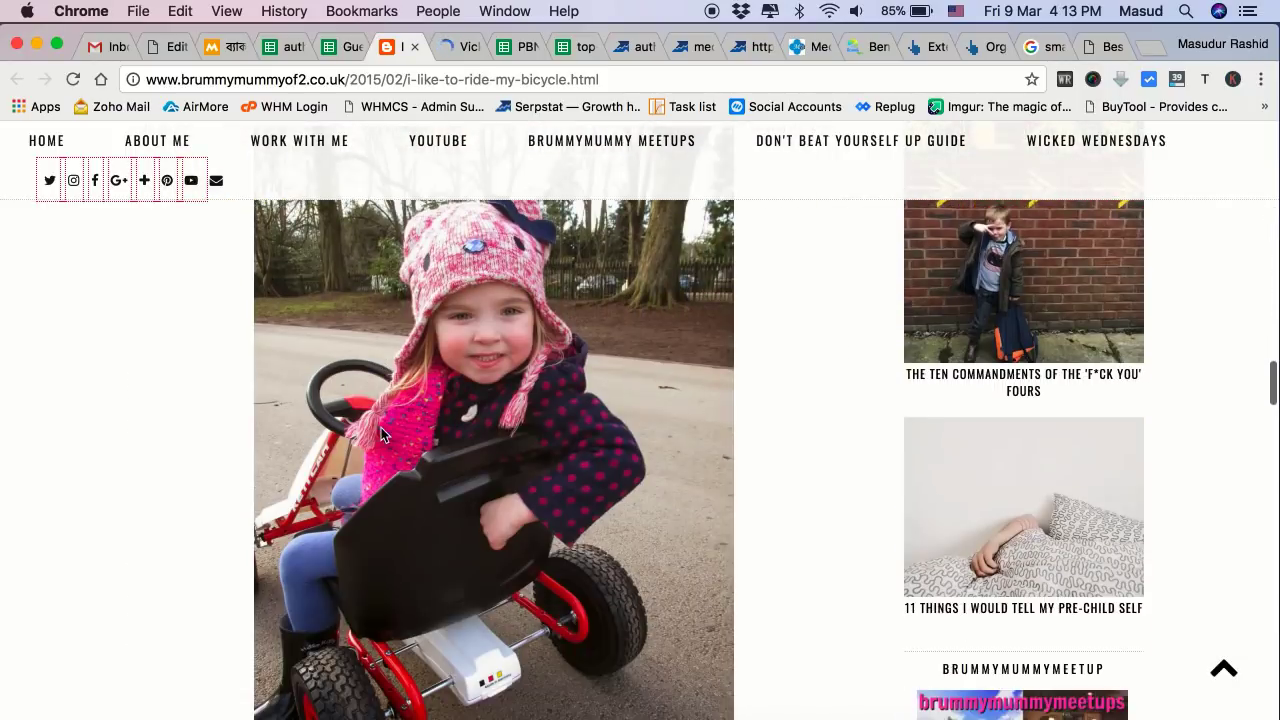
scroll(380, 433, up, 6)
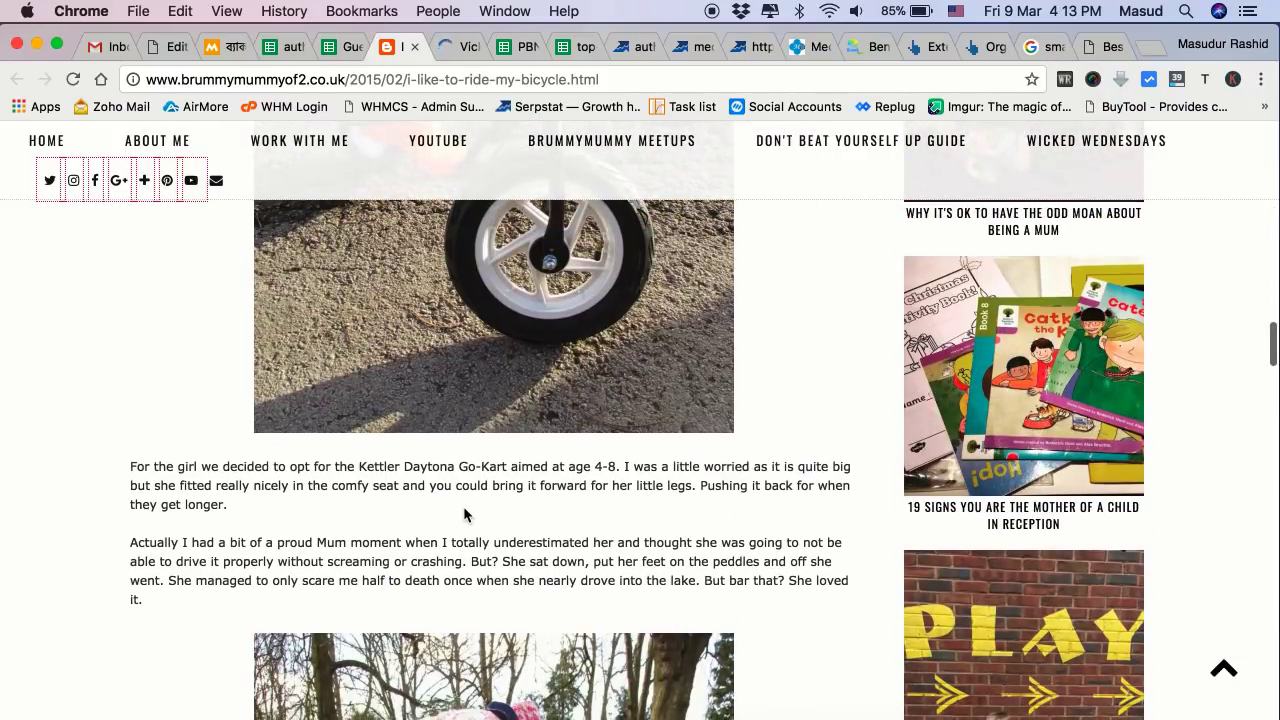
scroll(464, 508, down, 10)
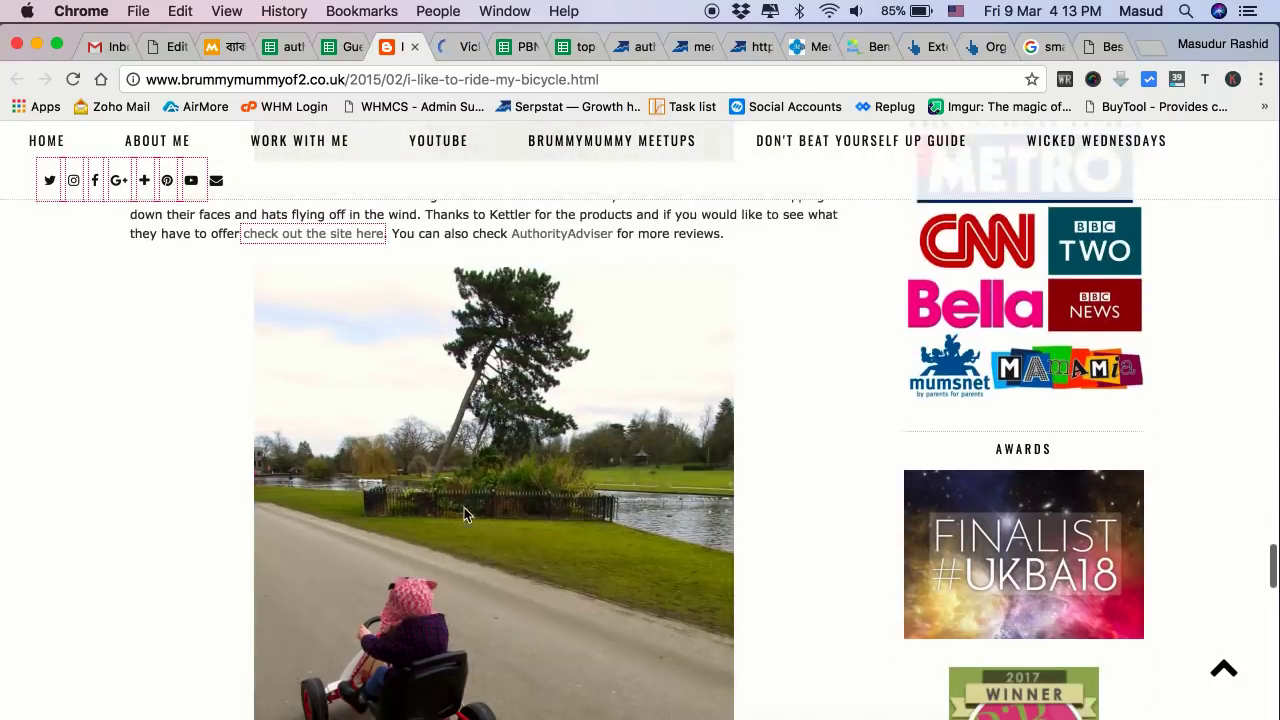
scroll(464, 507, down, 10)
scroll(463, 506, up, 6)
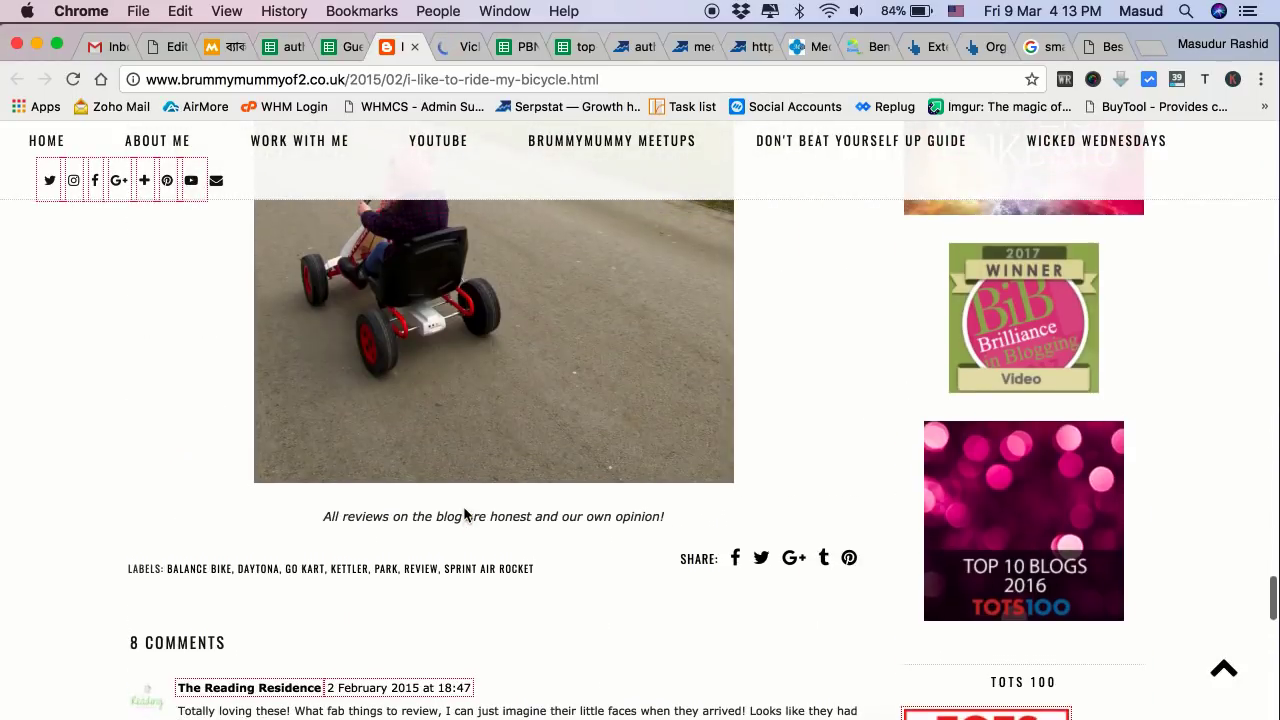
scroll(405, 562, up, 8)
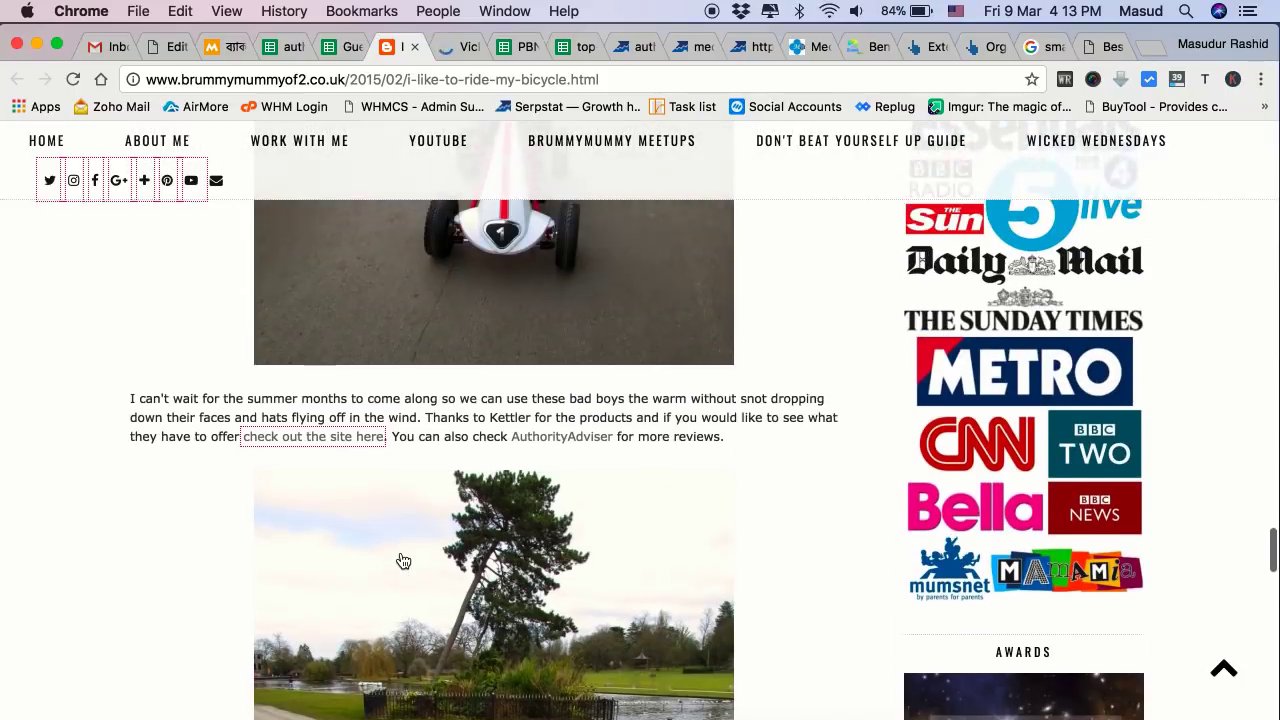
scroll(403, 561, up, 2)
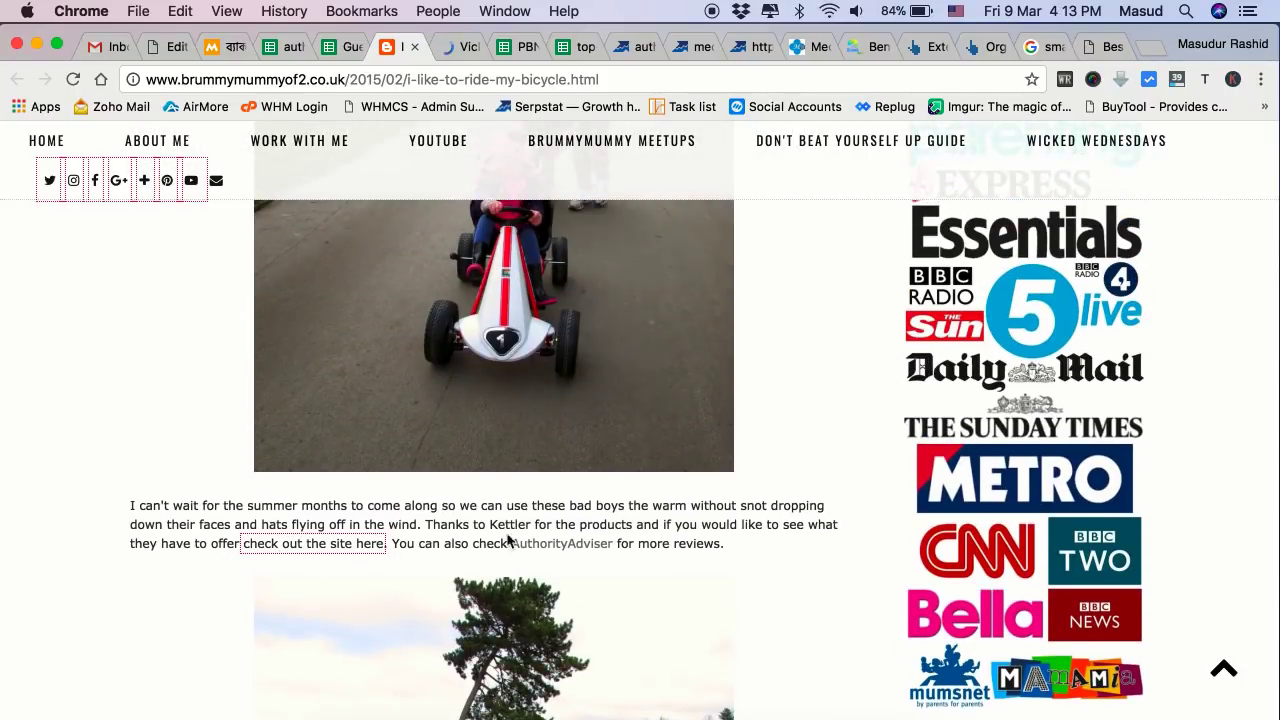
scroll(535, 541, up, 4)
scroll(535, 541, down, 5)
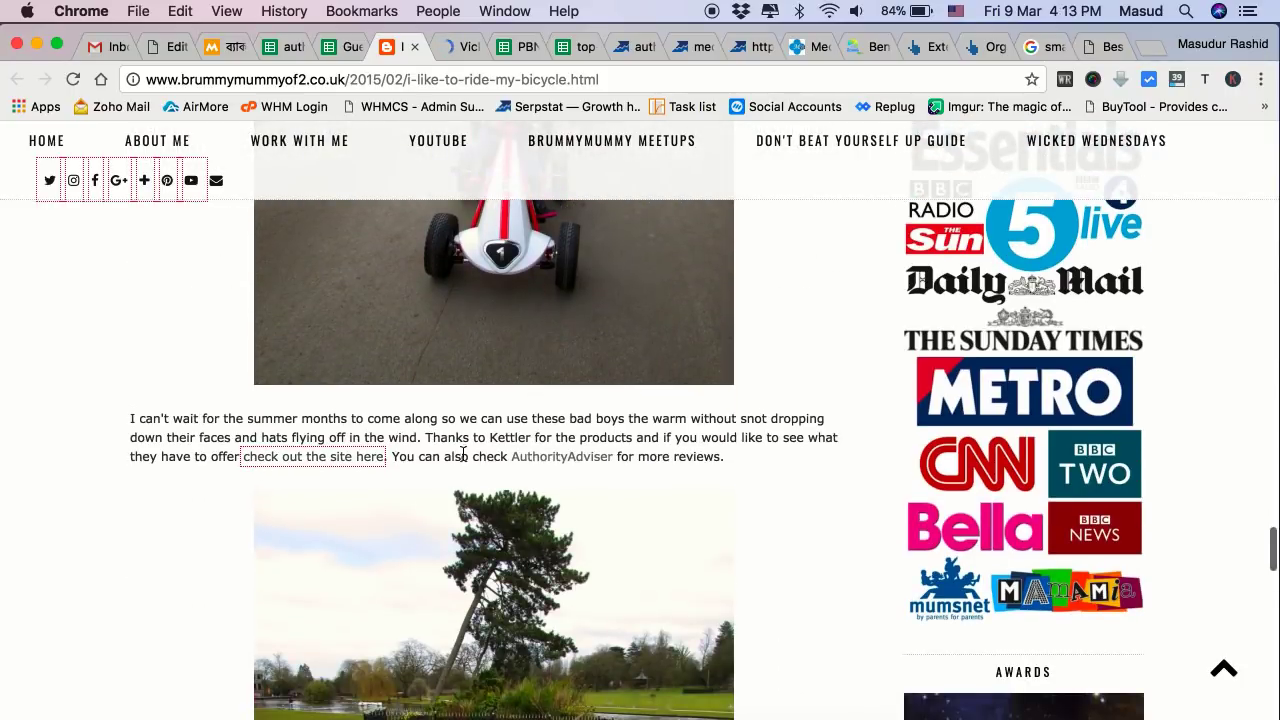
drag(636, 460, 486, 460)
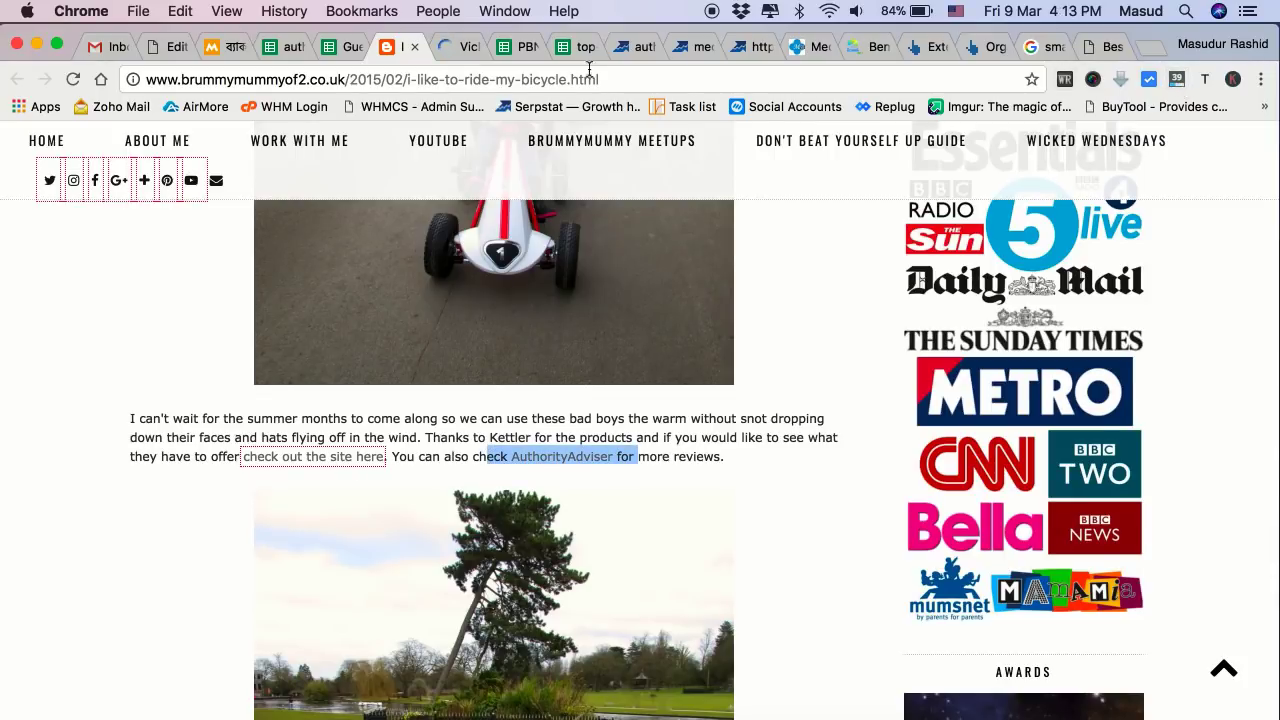
click(414, 47)
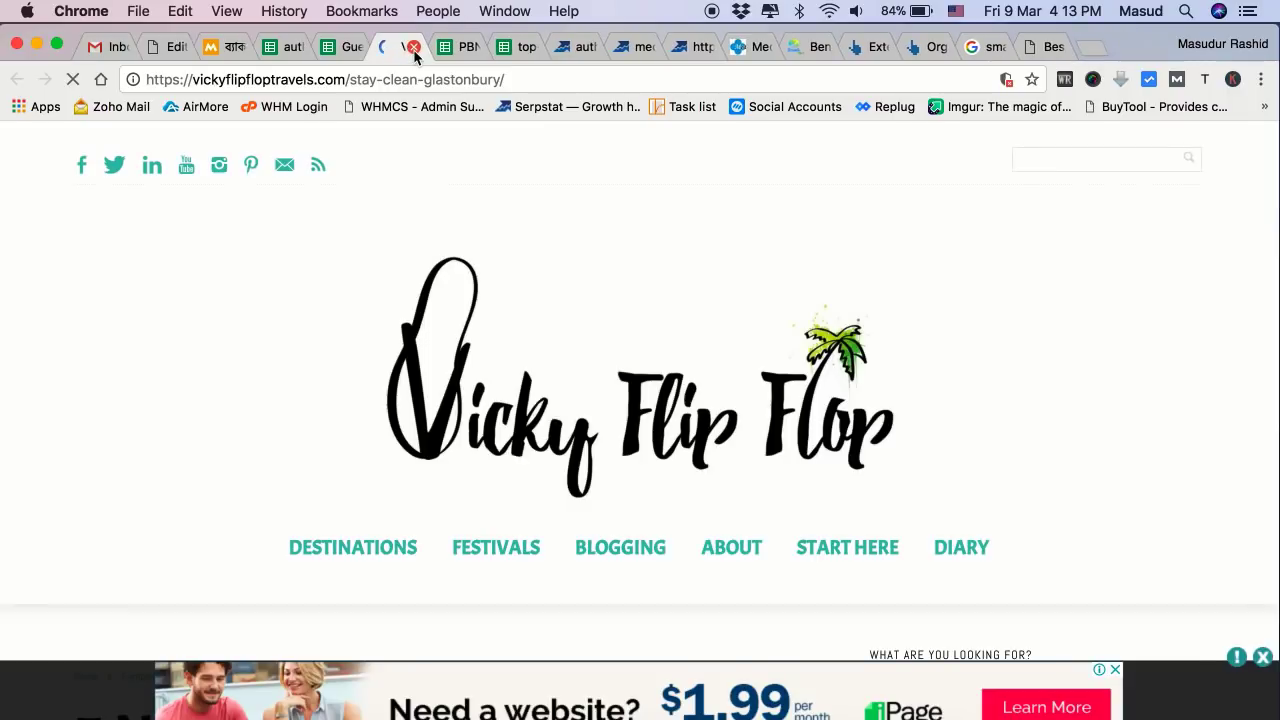
Search the vickyflipfloptravels.com Glastonbury article for its AuthorityAdviser link, highlight the mention before the Lightload towels section, and close the page.
scroll(195, 333, down, 5)
scroll(195, 333, down, 8)
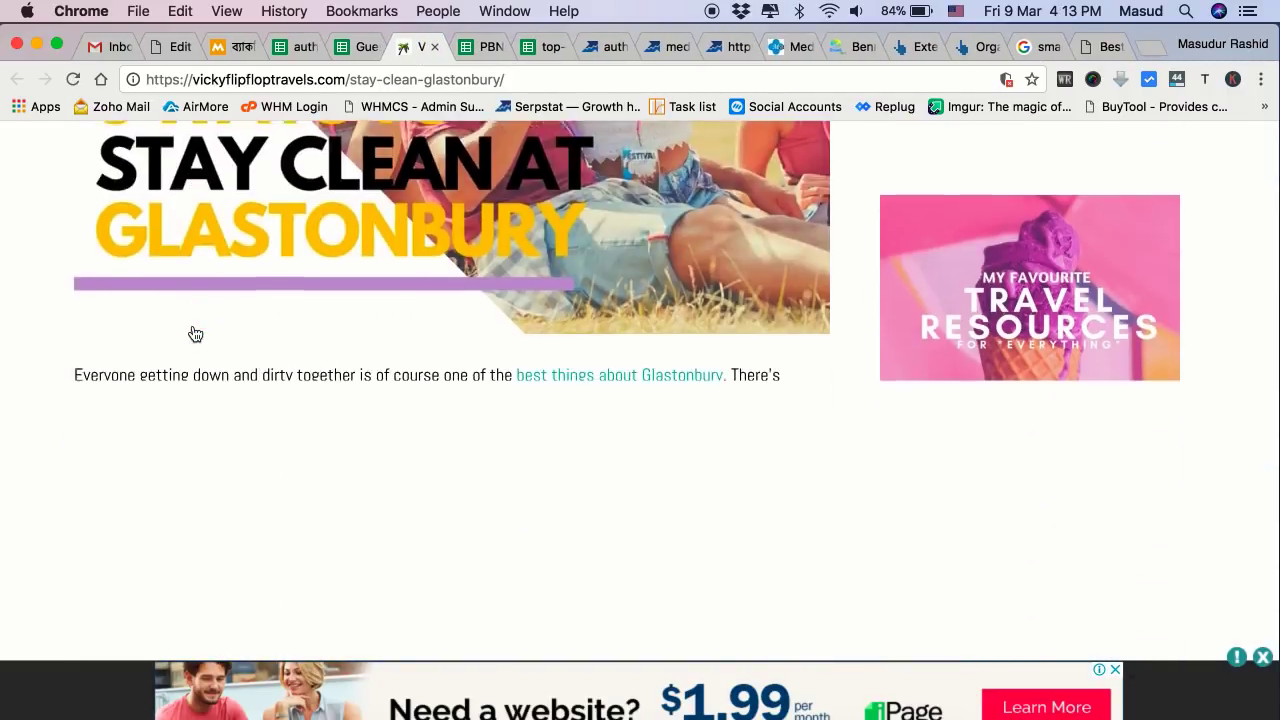
scroll(258, 297, up, 1)
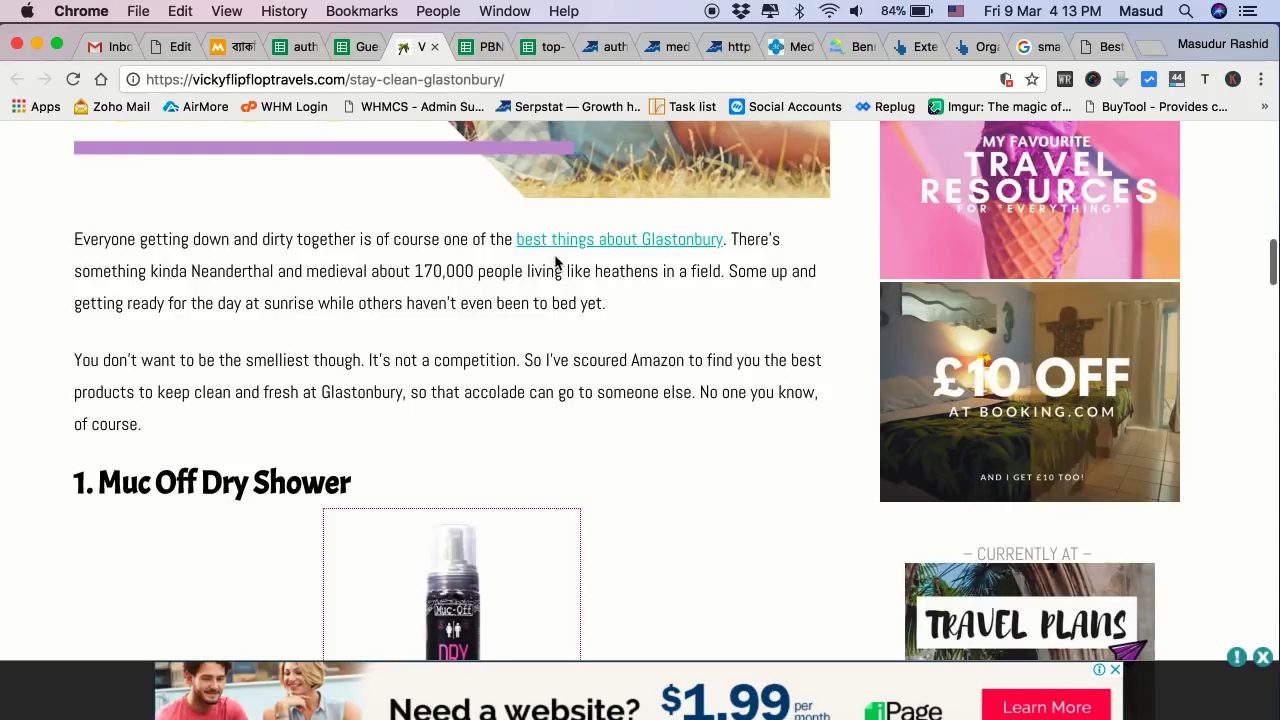
scroll(471, 300, down, 10)
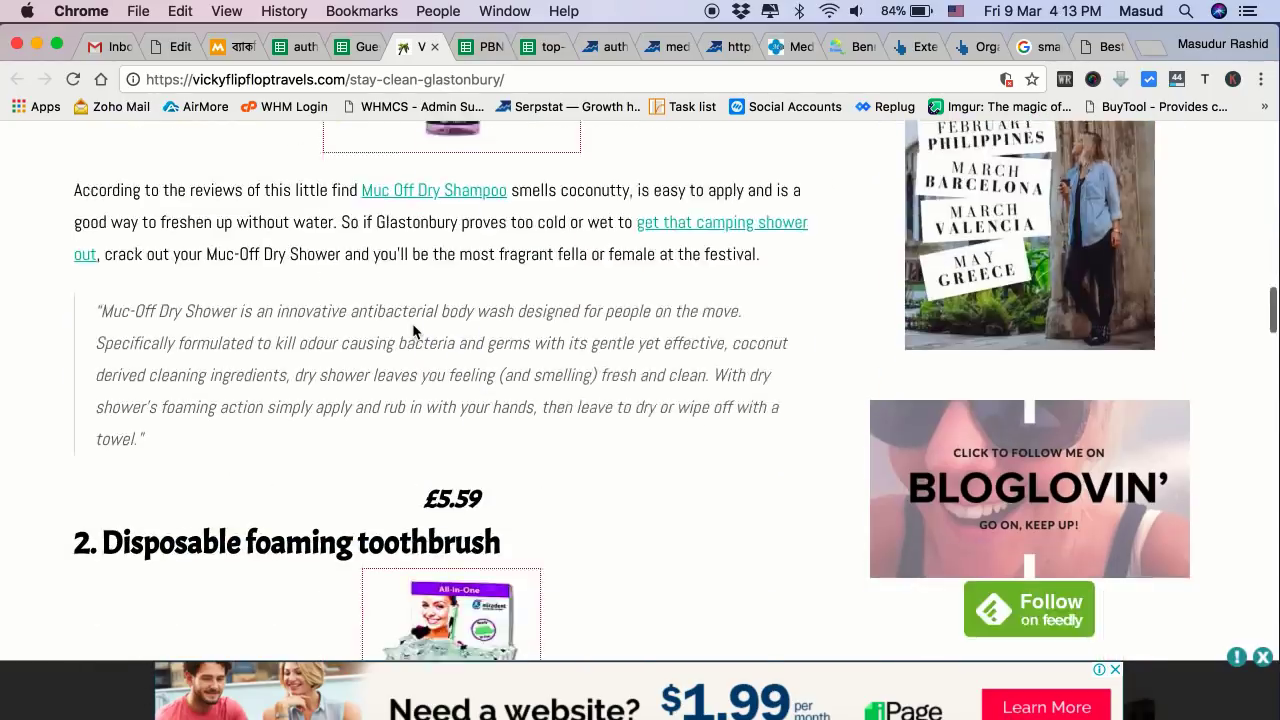
scroll(414, 325, up, 5)
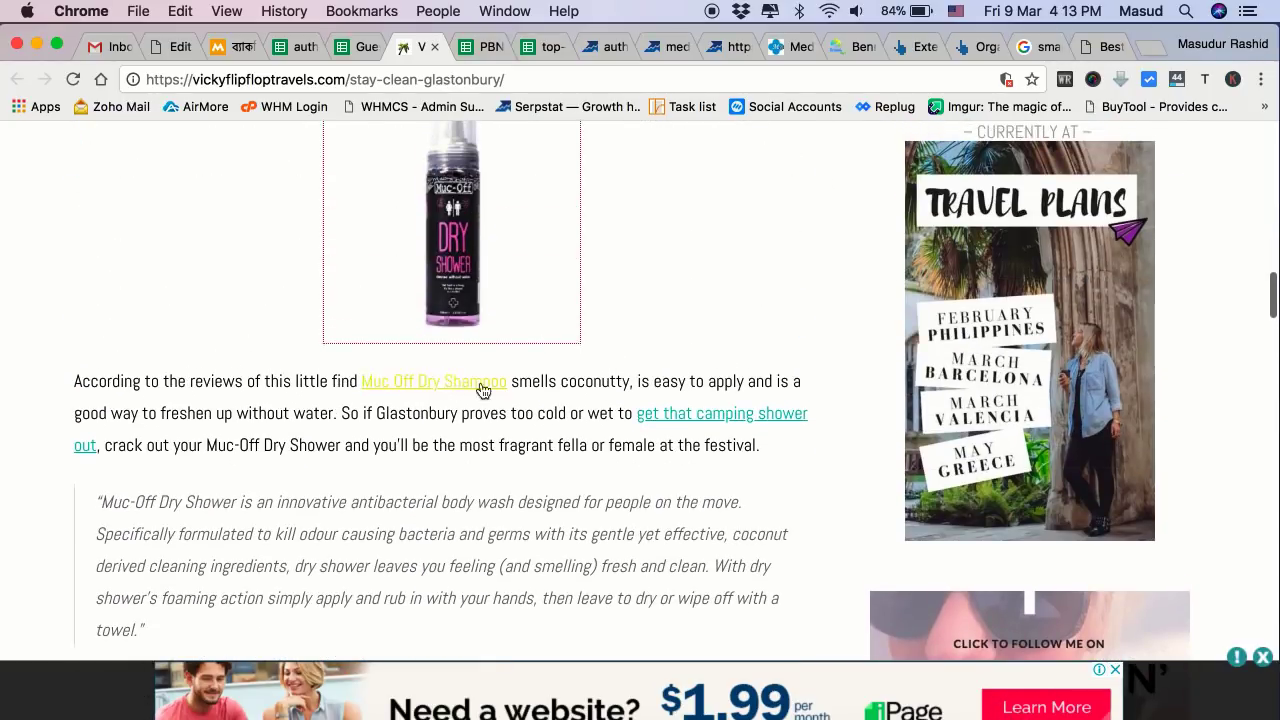
scroll(675, 433, down, 5)
scroll(675, 433, down, 4)
scroll(675, 433, up, 2)
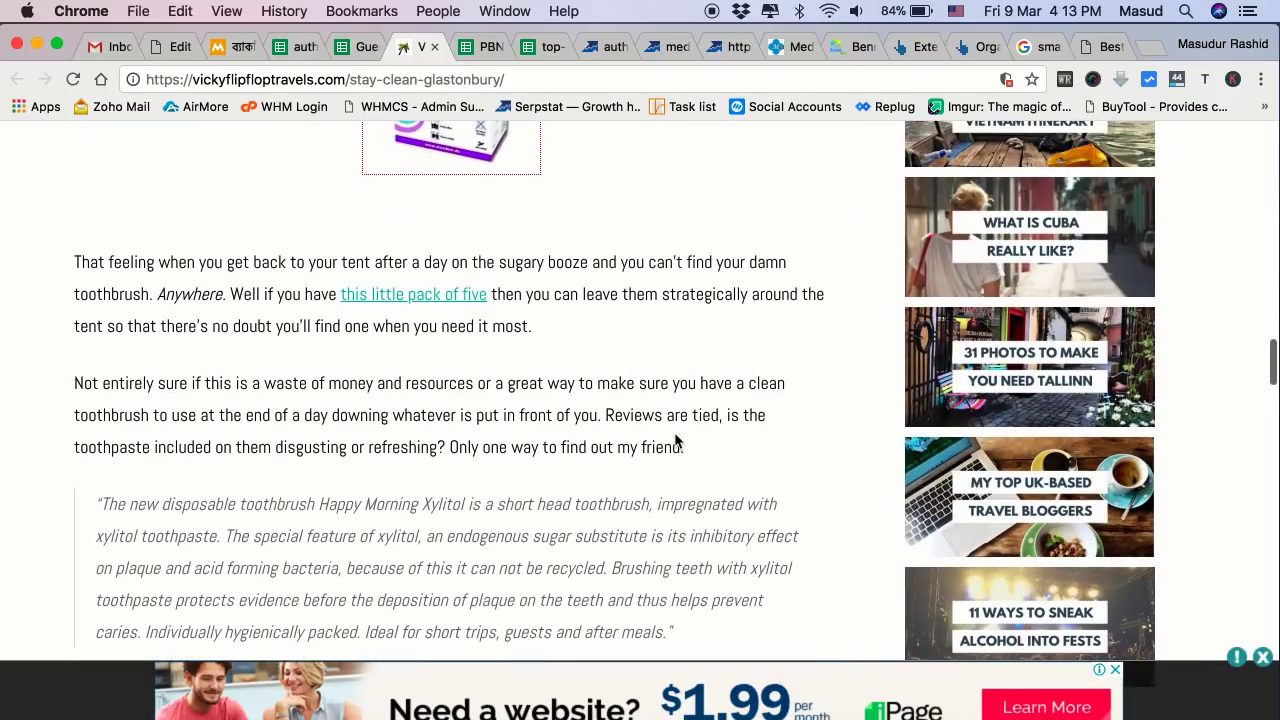
scroll(675, 433, down, 5)
scroll(675, 441, down, 2)
scroll(675, 440, up, 2)
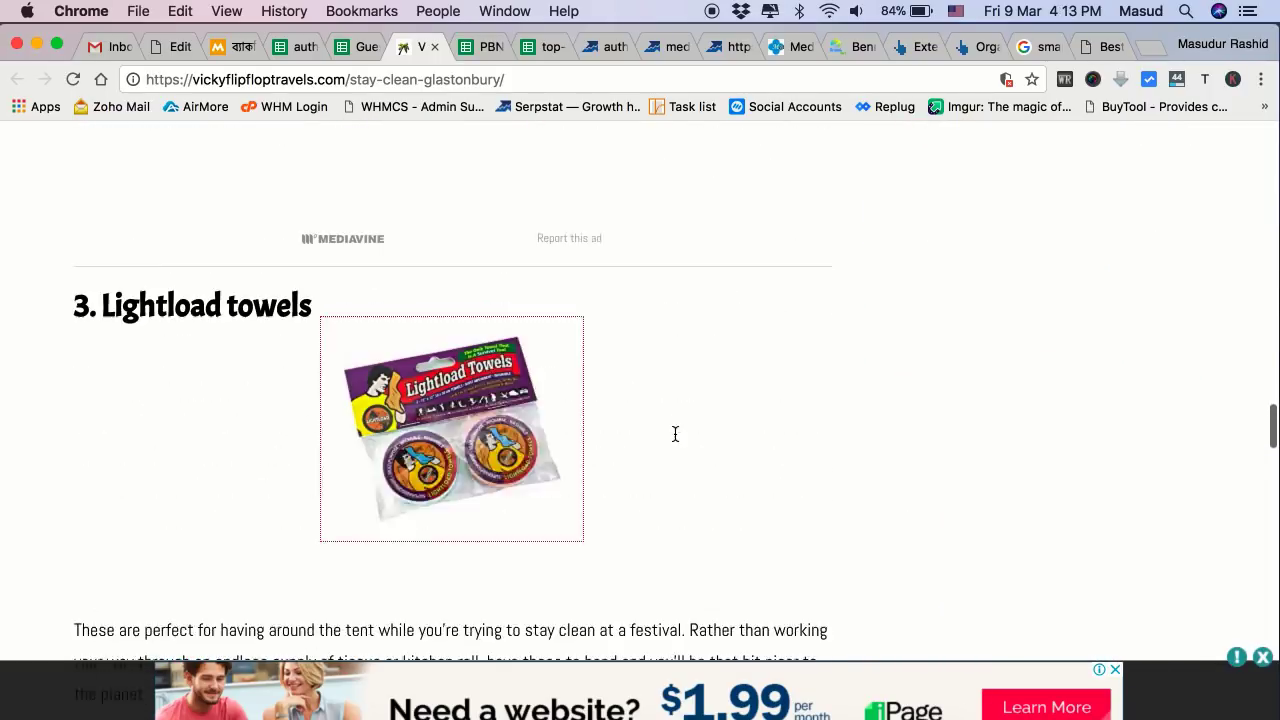
scroll(198, 370, up, 2)
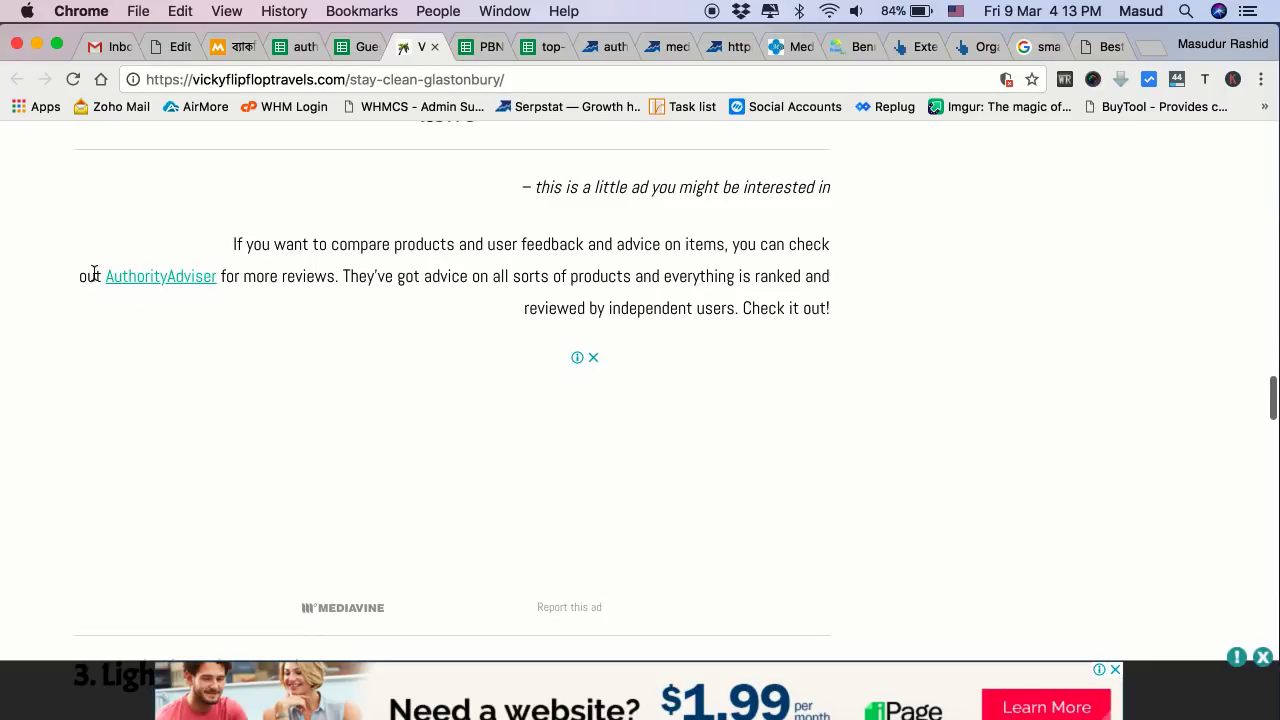
drag(87, 276, 322, 278)
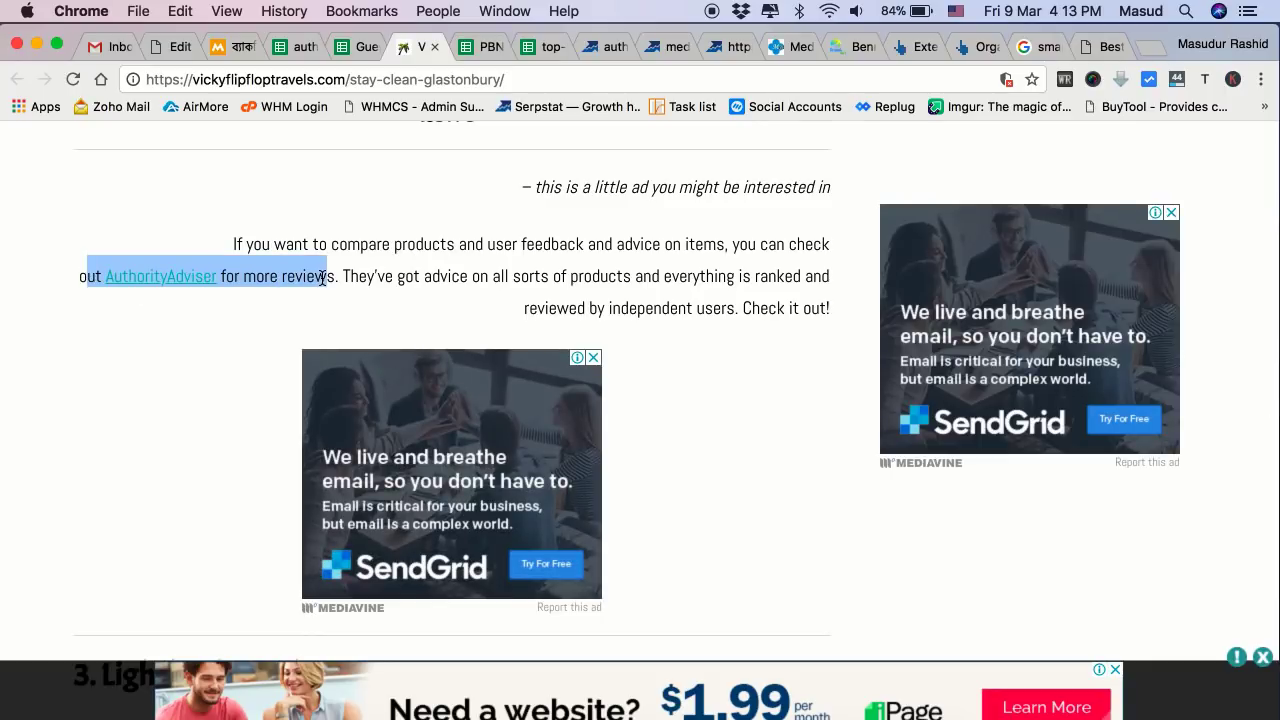
click(434, 47)
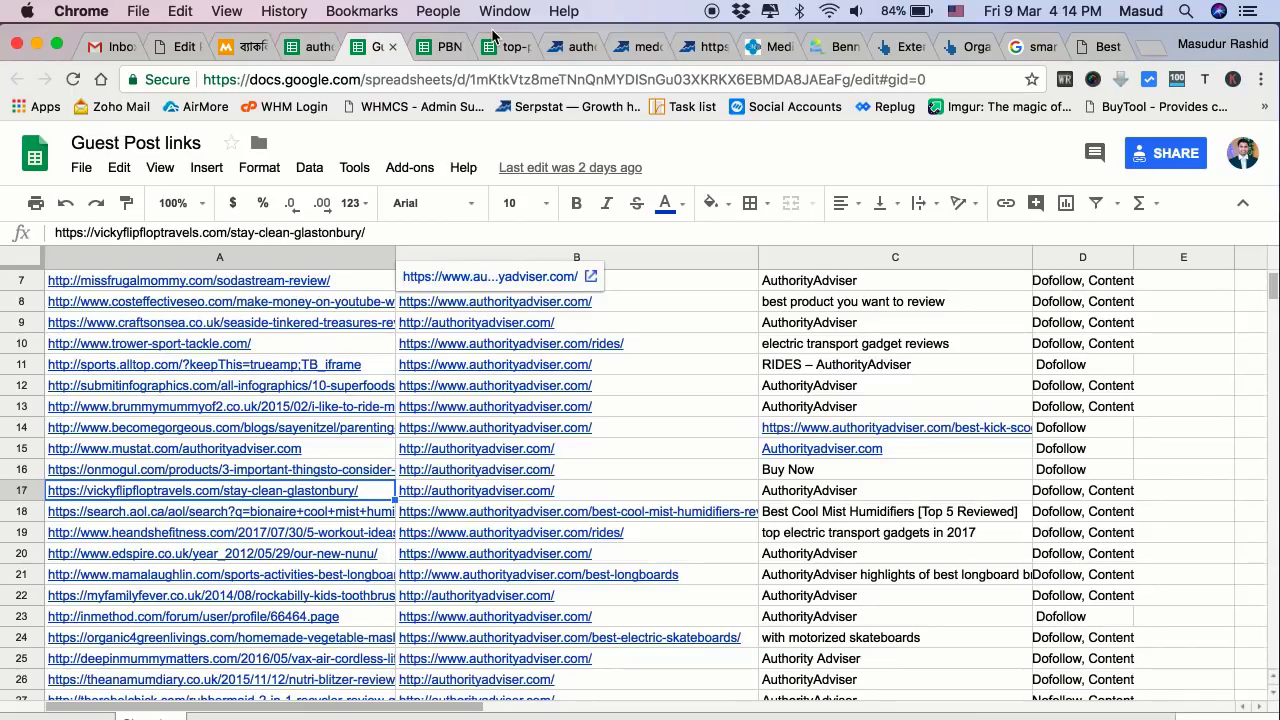
Review the link URLs, anchors and Dofollow/Nofollow types in the Guest Post links sheet from the header down to about row 46.
click(777, 328)
scroll(778, 336, up, 2)
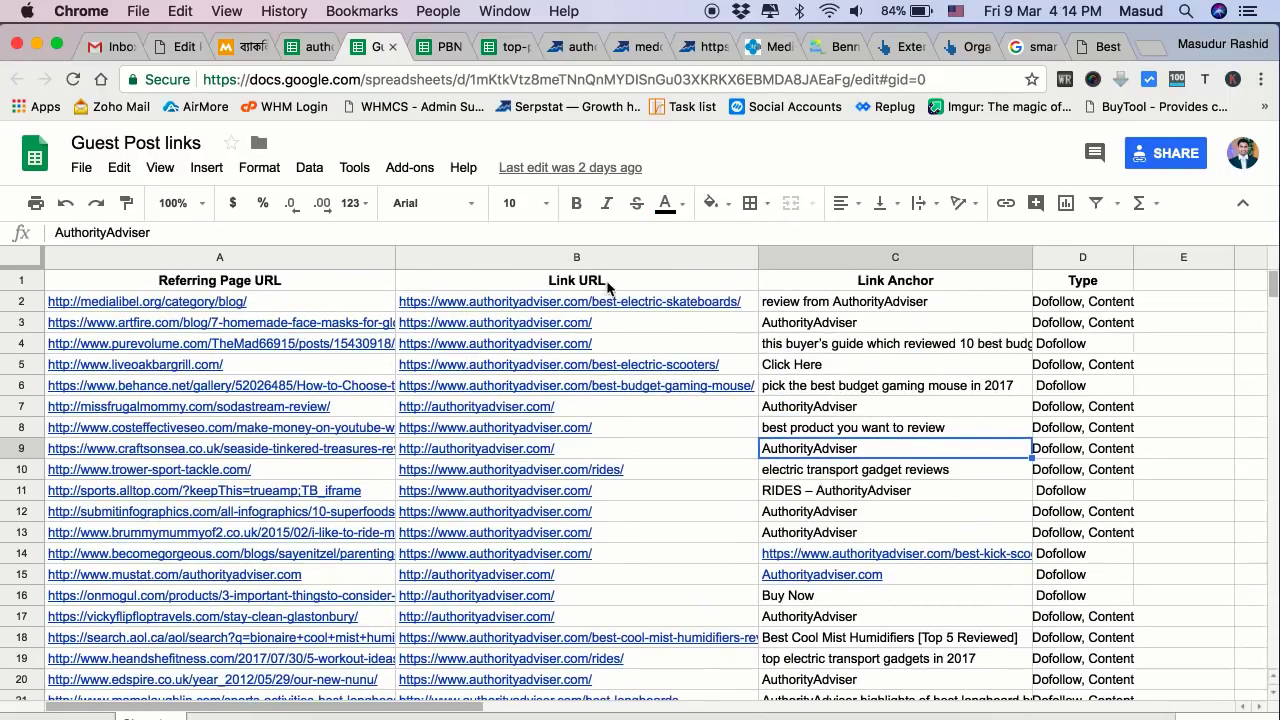
mouse_move(576, 493)
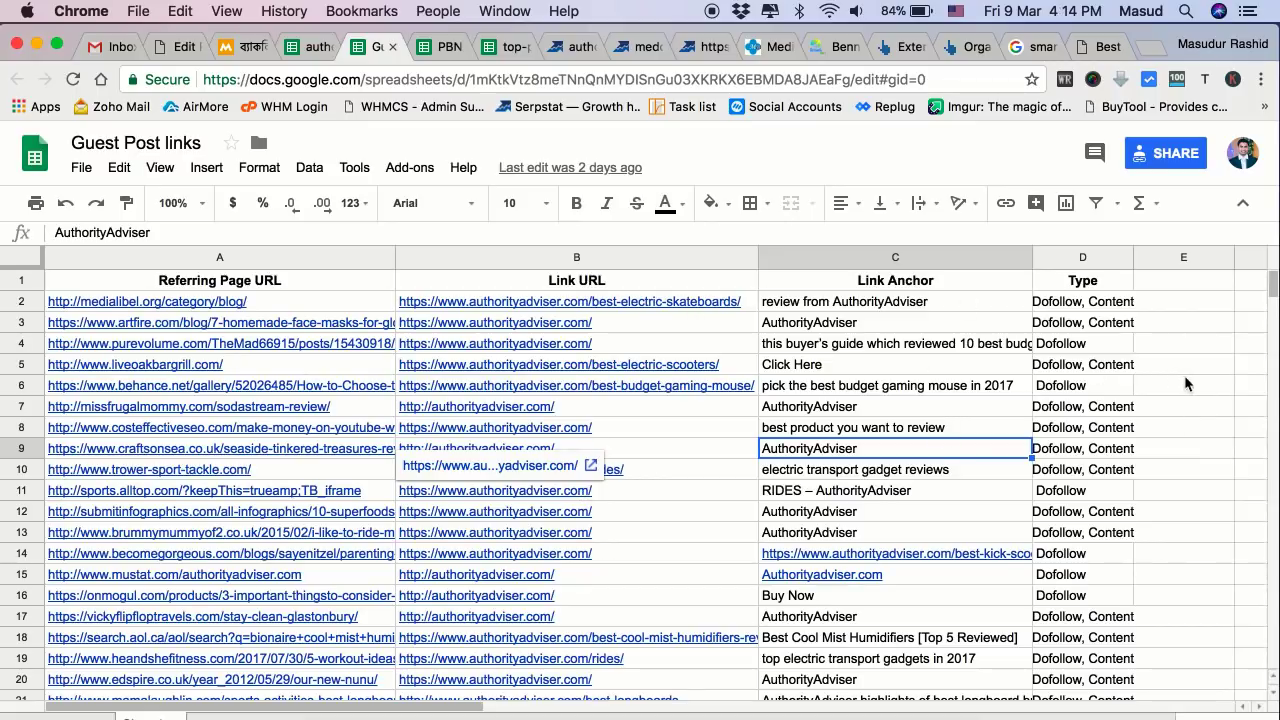
click(1104, 322)
scroll(1104, 323, down, 5)
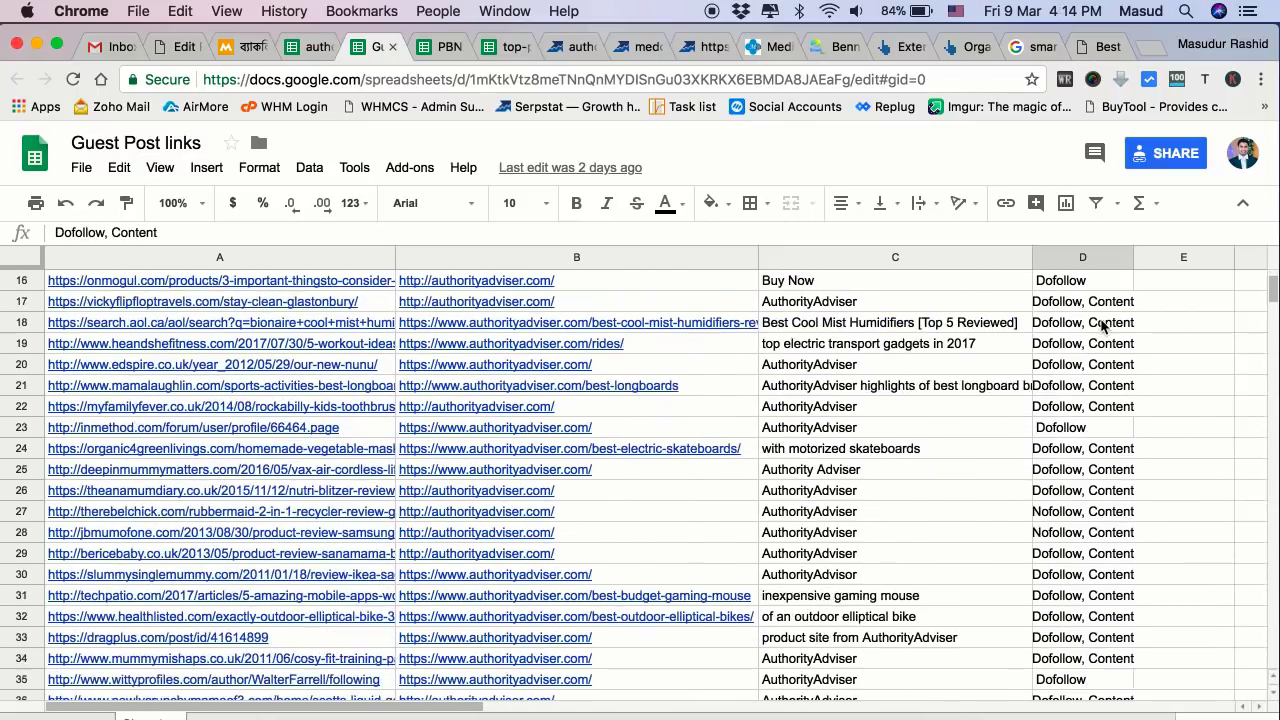
scroll(1104, 322, down, 4)
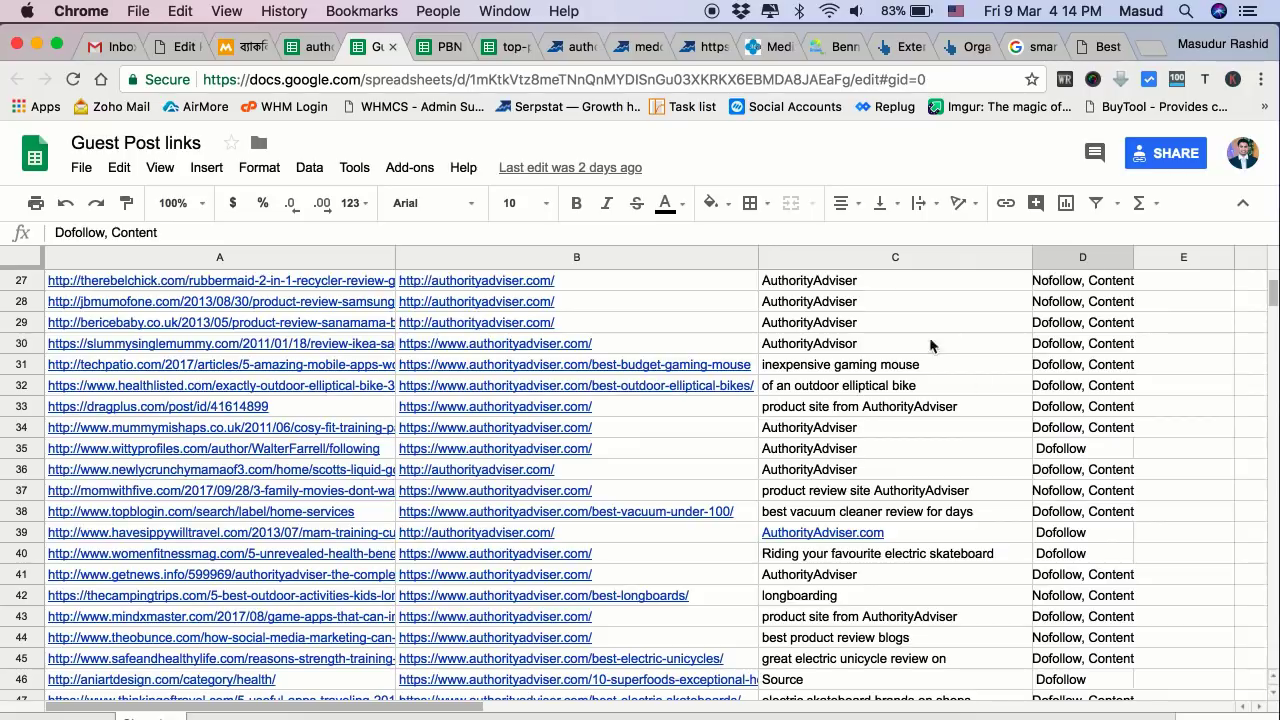
Switch to the authorityadviser.com-unique-backlink-ahrefs.csv spreadsheet and look over its last backlink rows.
click(310, 47)
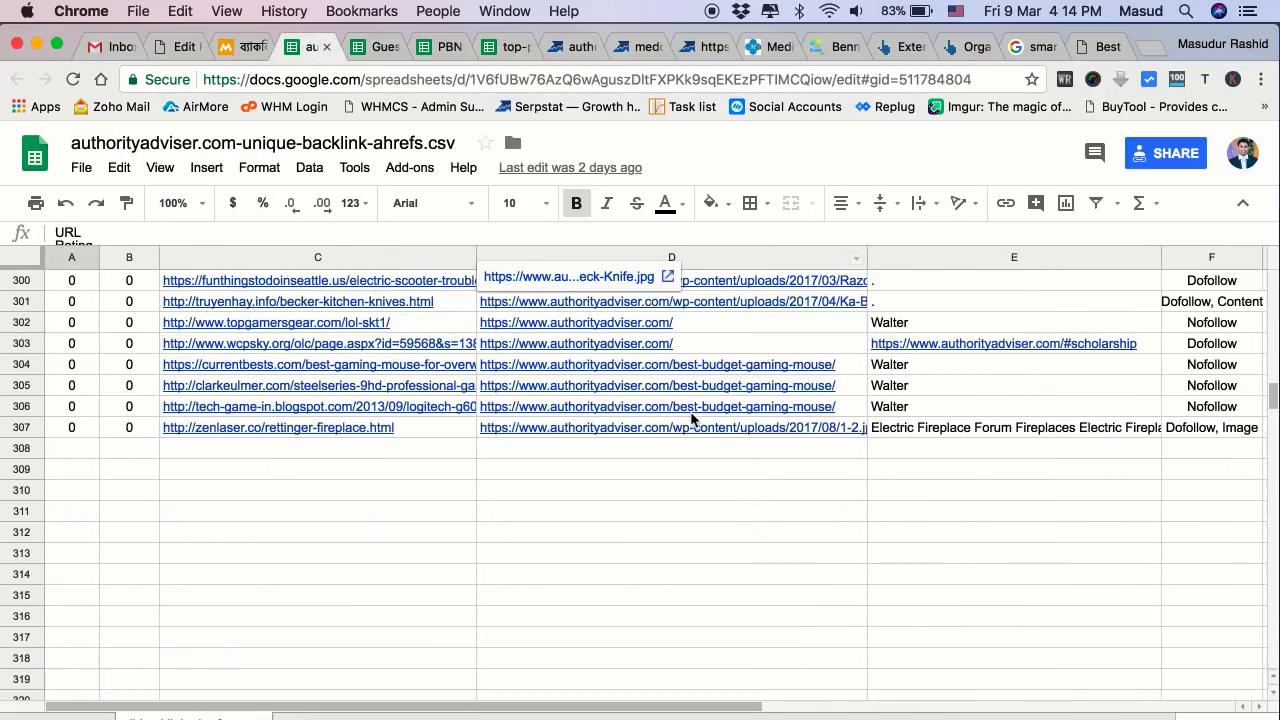
scroll(690, 418, up, 5)
scroll(690, 418, left, 2)
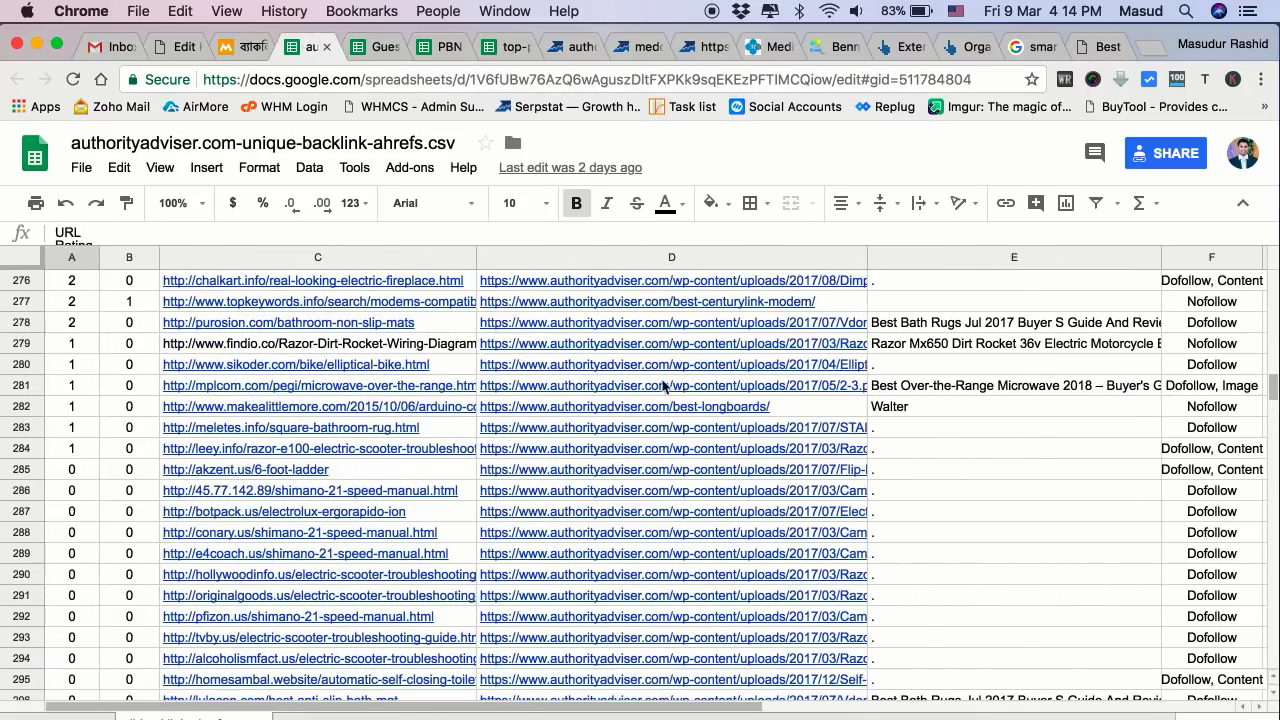
Go to the Bengali case study post preview and skim its Serpstat, Ahrefs and basic audit report sections.
click(231, 47)
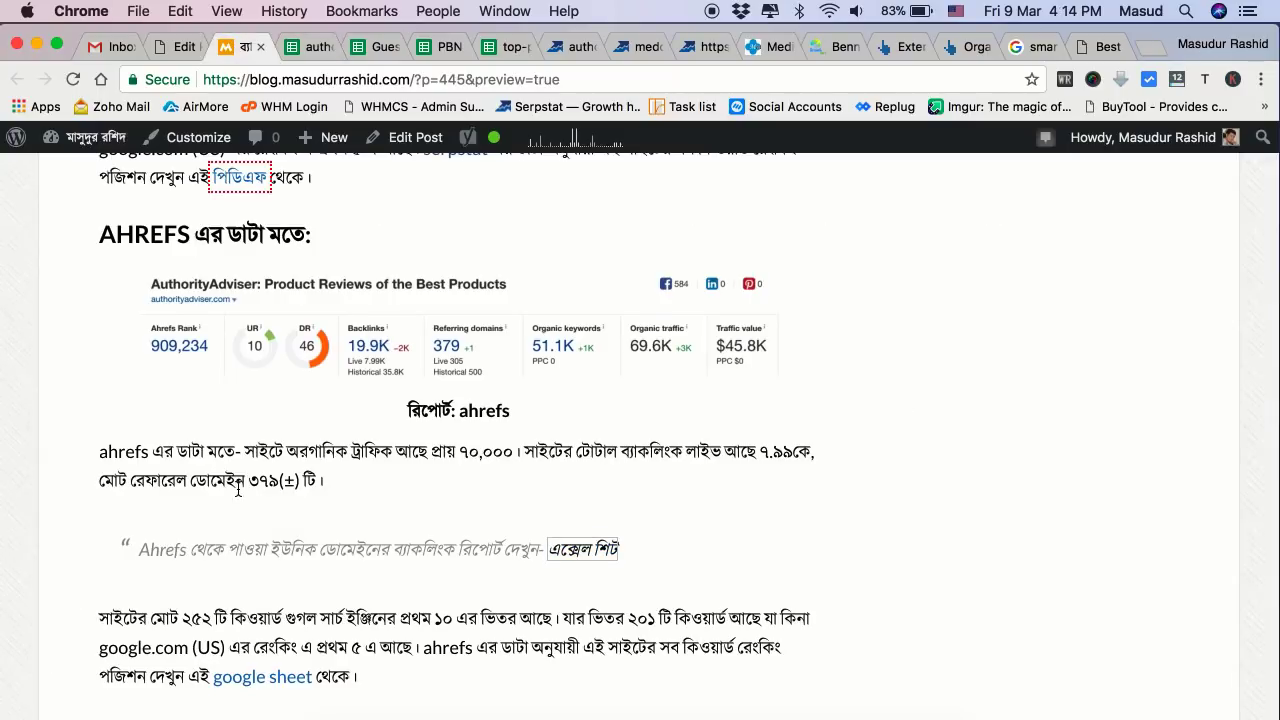
scroll(238, 490, up, 5)
scroll(238, 490, up, 4)
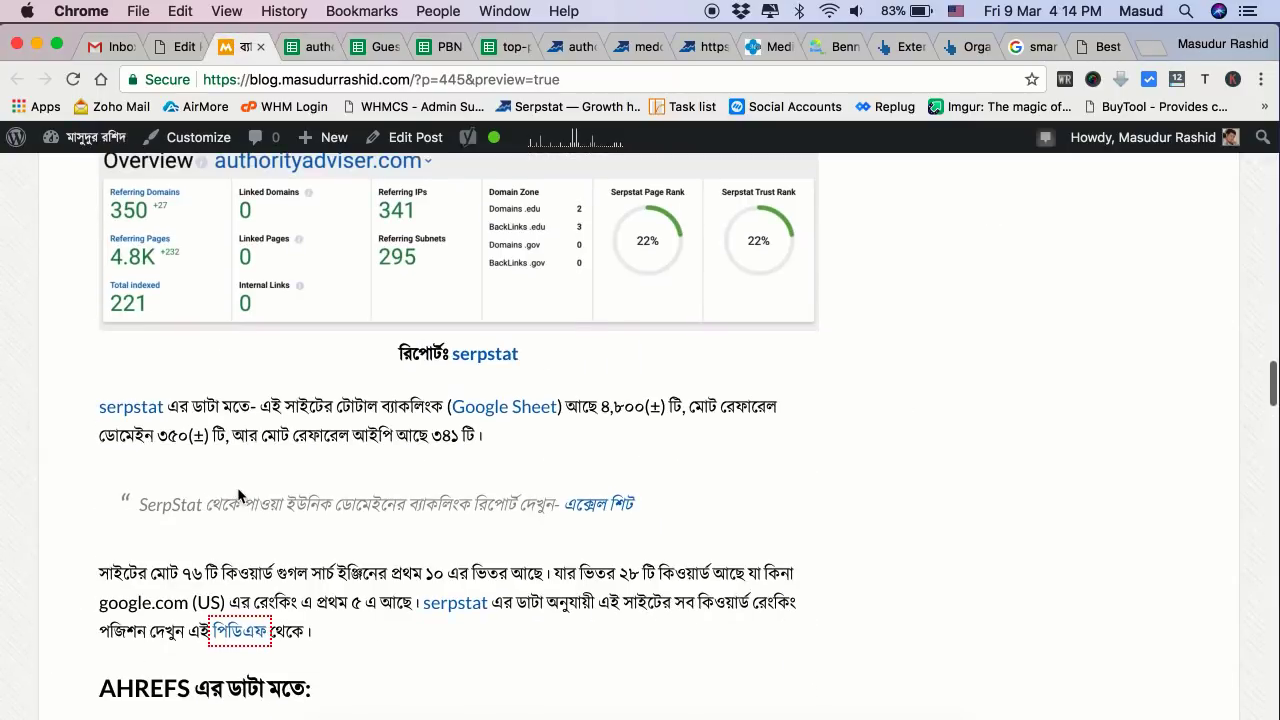
scroll(238, 495, down, 12)
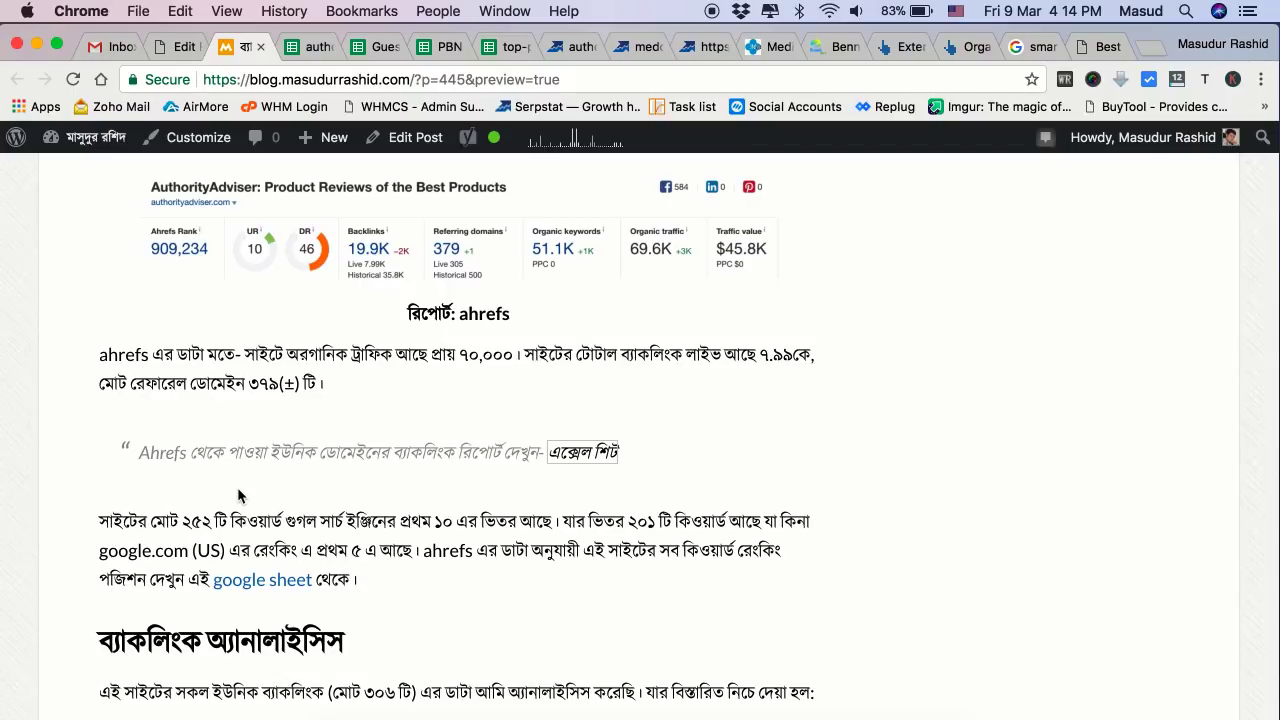
scroll(238, 490, up, 4)
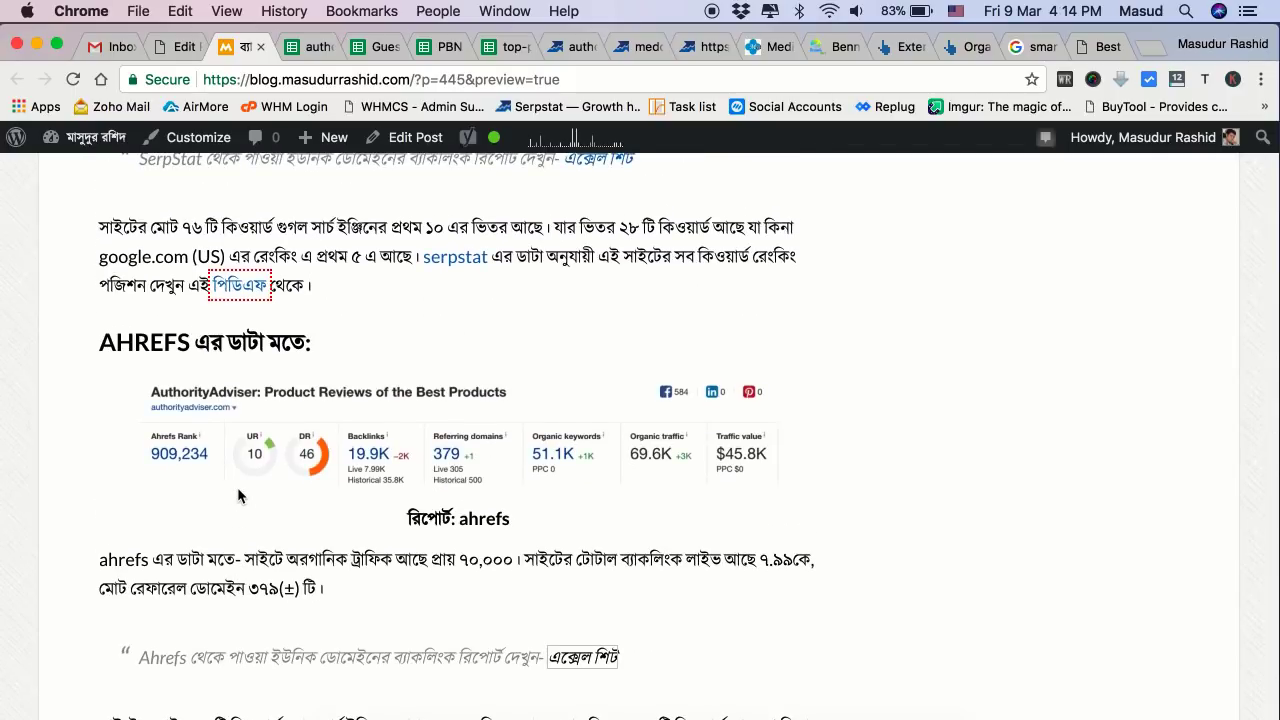
scroll(238, 495, up, 20)
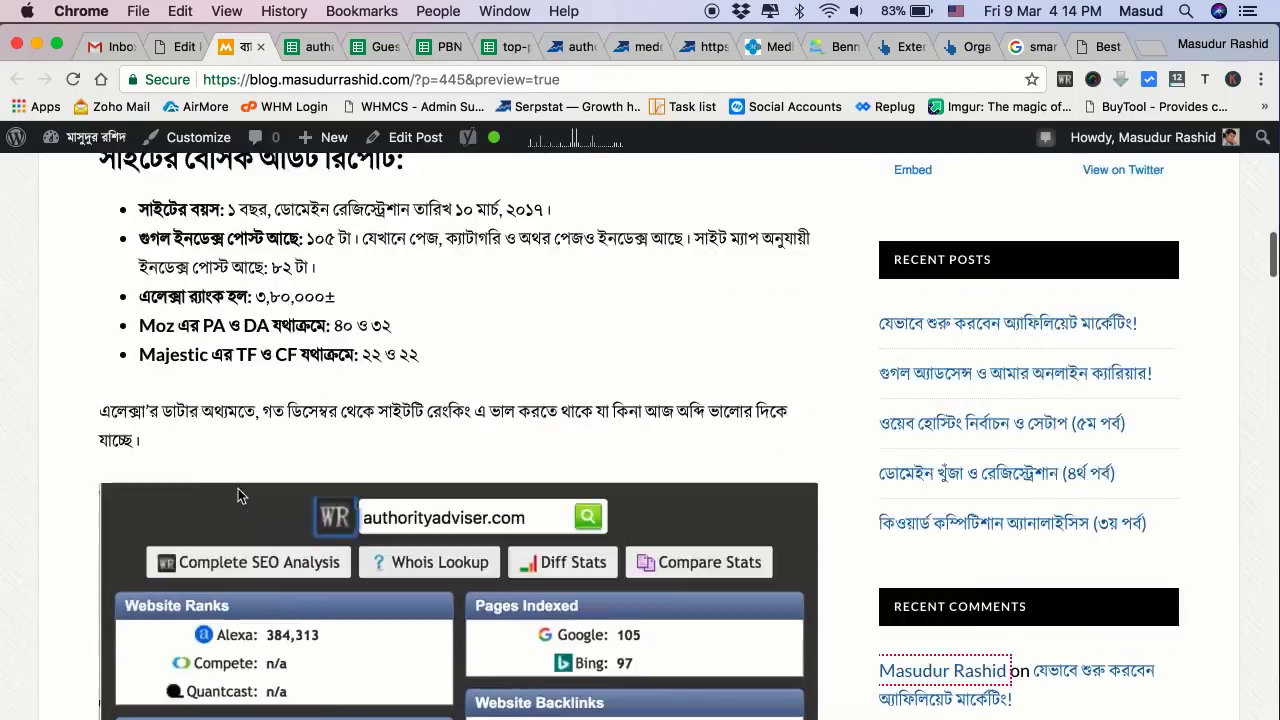
scroll(238, 495, up, 20)
scroll(238, 495, down, 12)
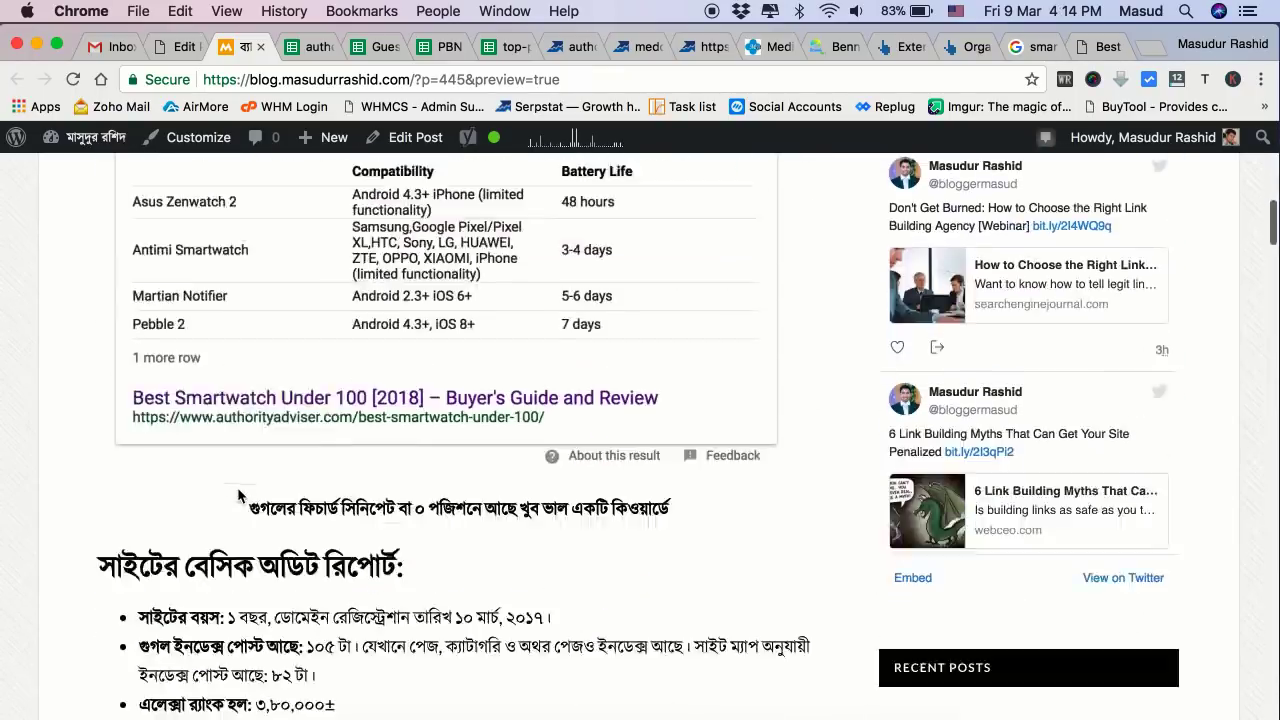
Find the donation/scholarship link section of the post, highlight its list of four example URLs, and clear the selection.
scroll(238, 495, down, 20)
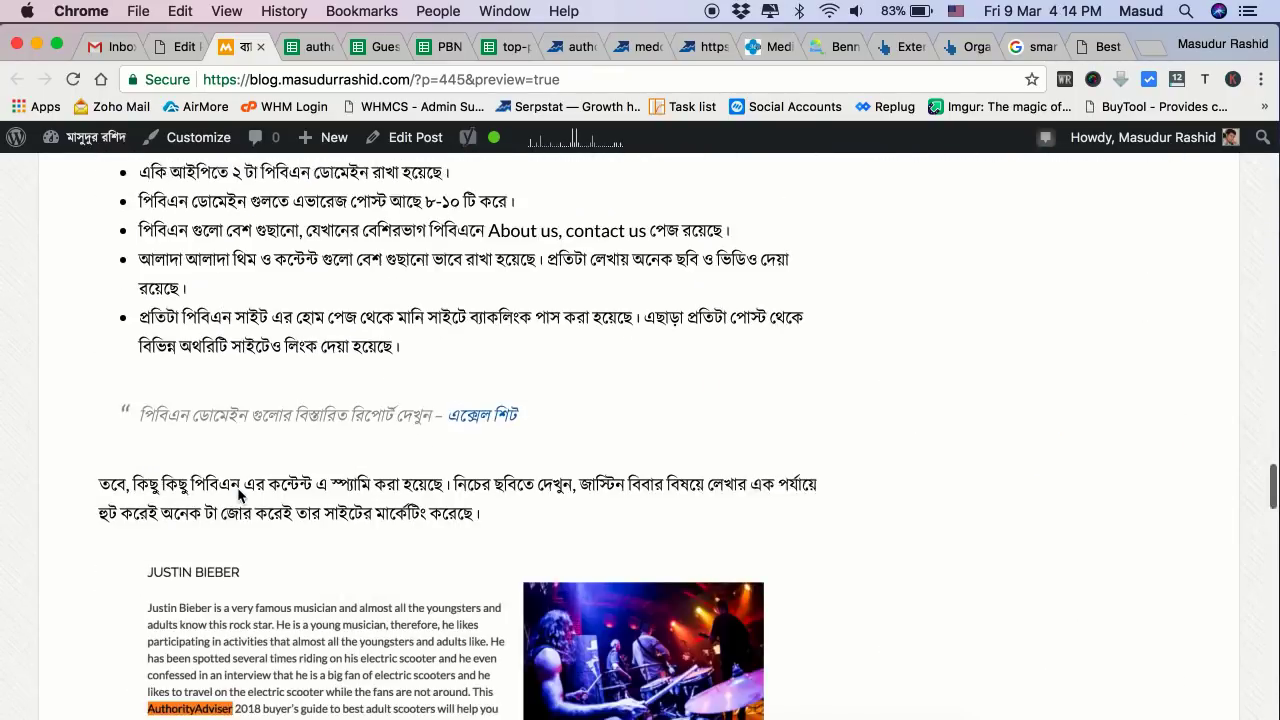
scroll(238, 495, down, 10)
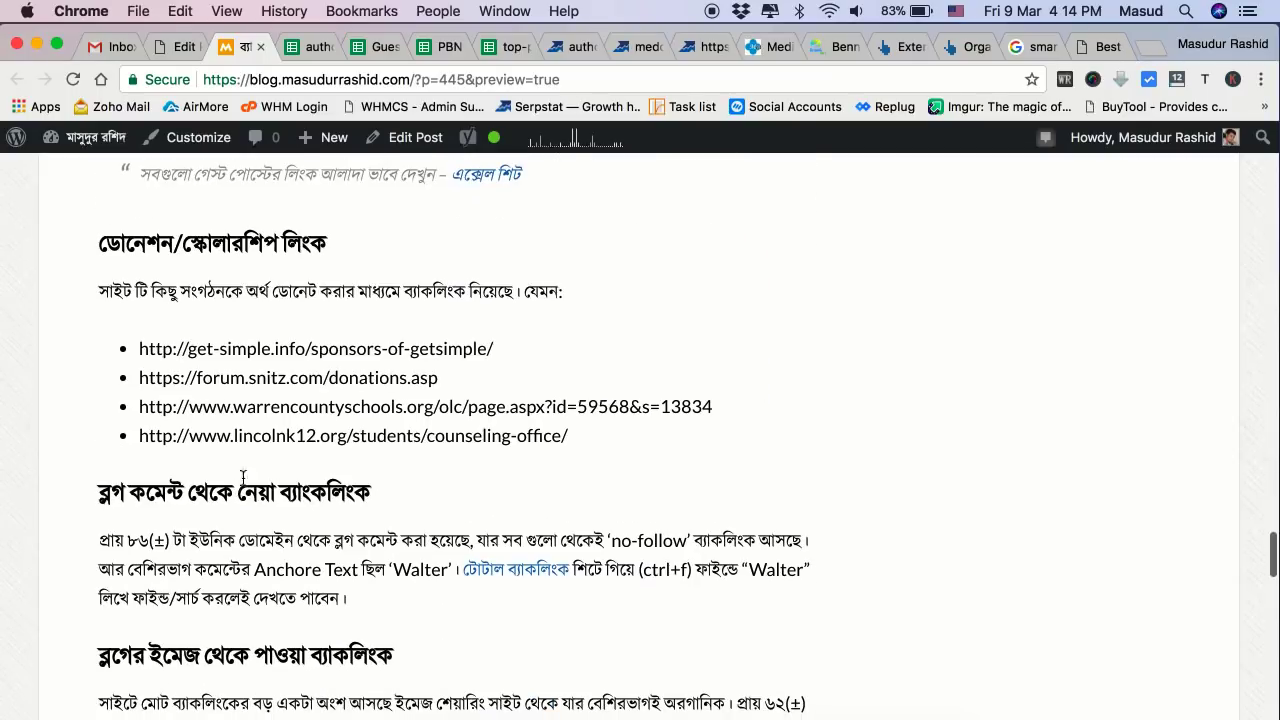
drag(138, 352, 463, 444)
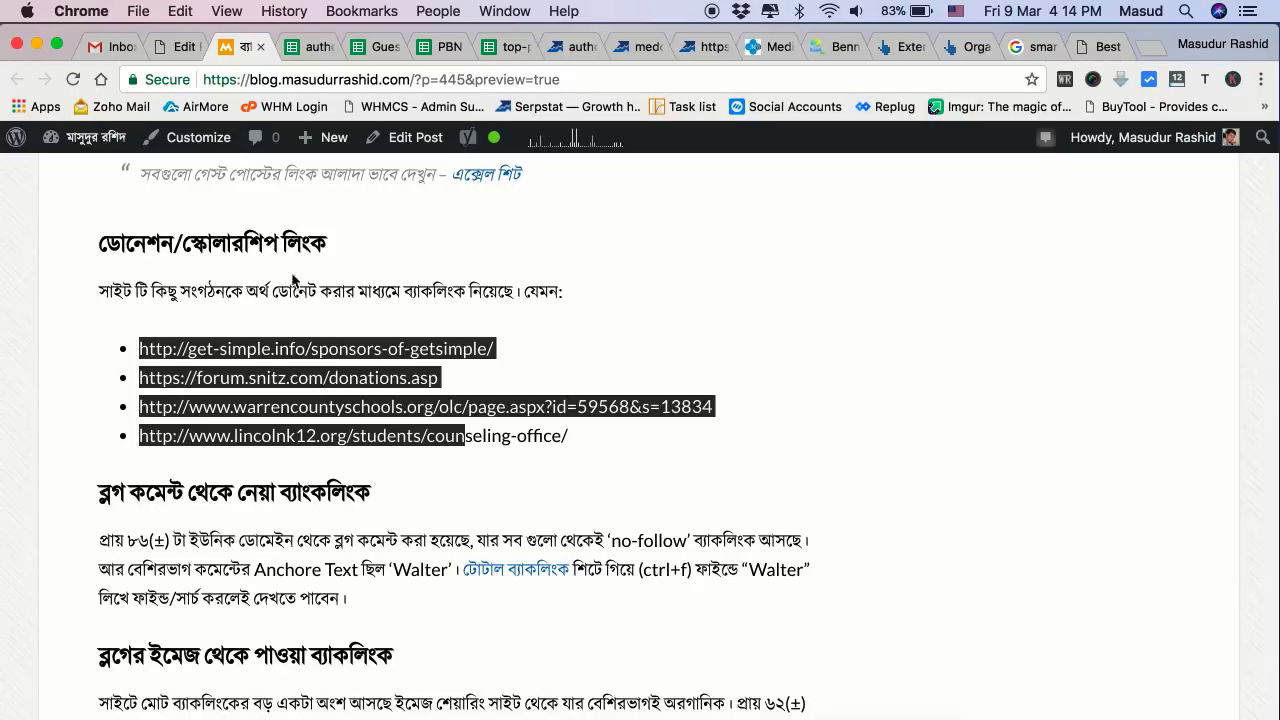
click(473, 397)
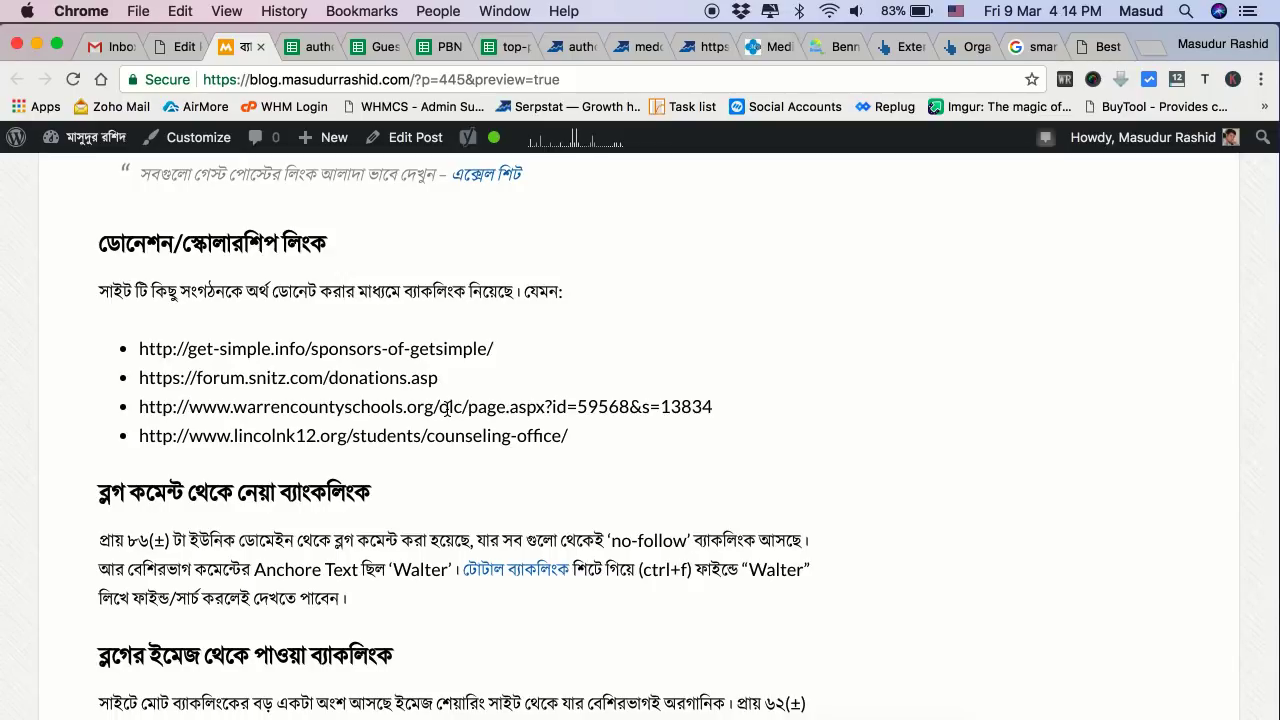
Read the blog comment backlinks section, highlight its unique domain count, and clear the selection.
scroll(243, 425, down, 5)
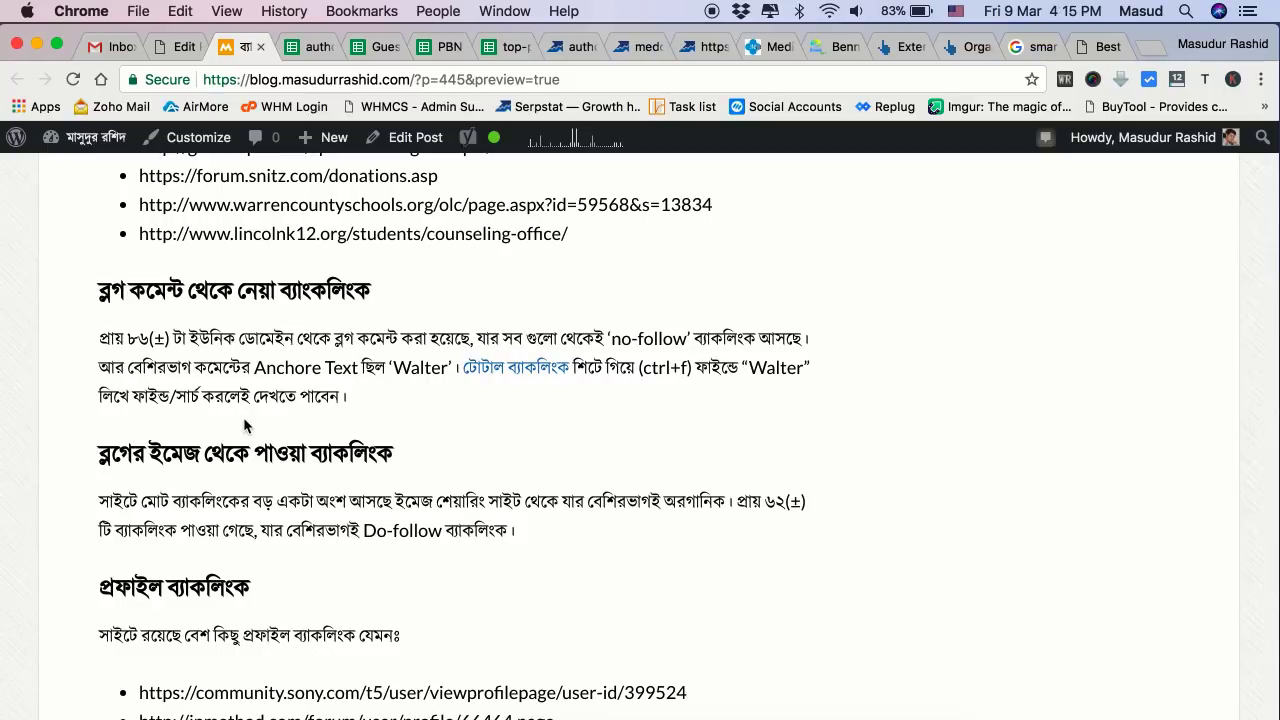
drag(136, 338, 168, 340)
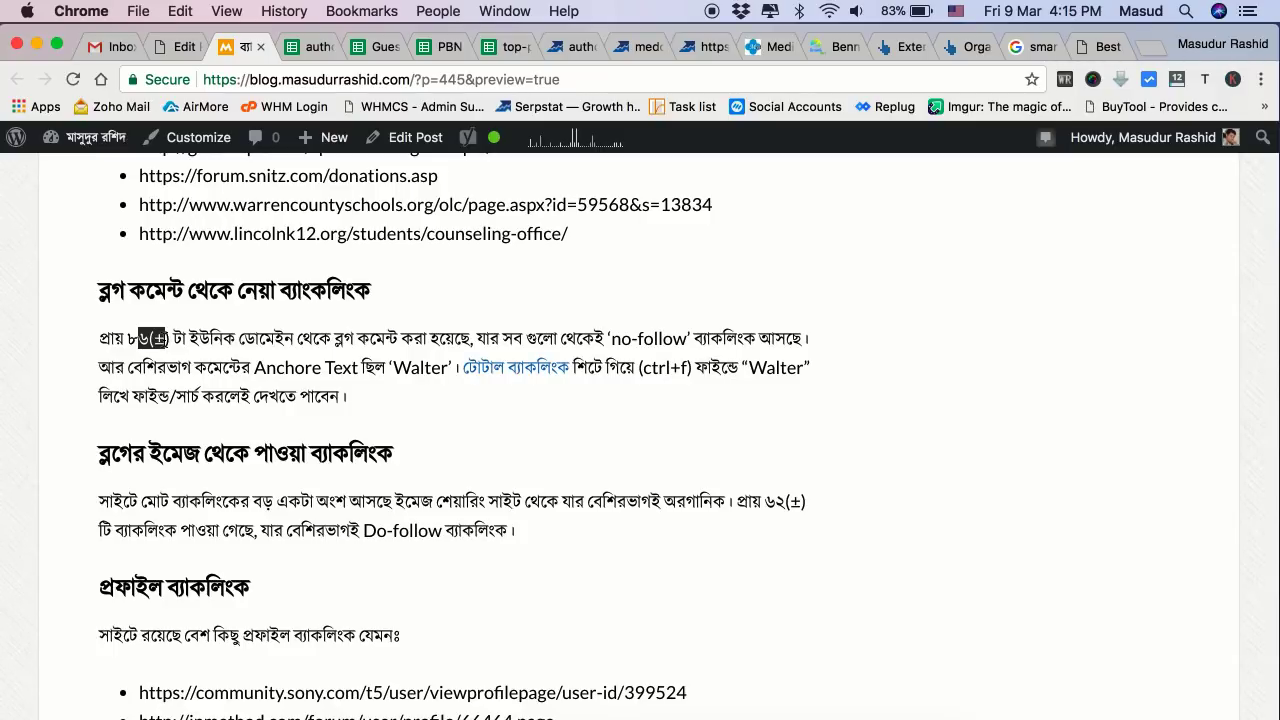
click(266, 352)
Read on to the profile backlinks section and highlight the example profile URLs from inmethod.com down to the start of the idolbin.com link.
scroll(118, 508, down, 4)
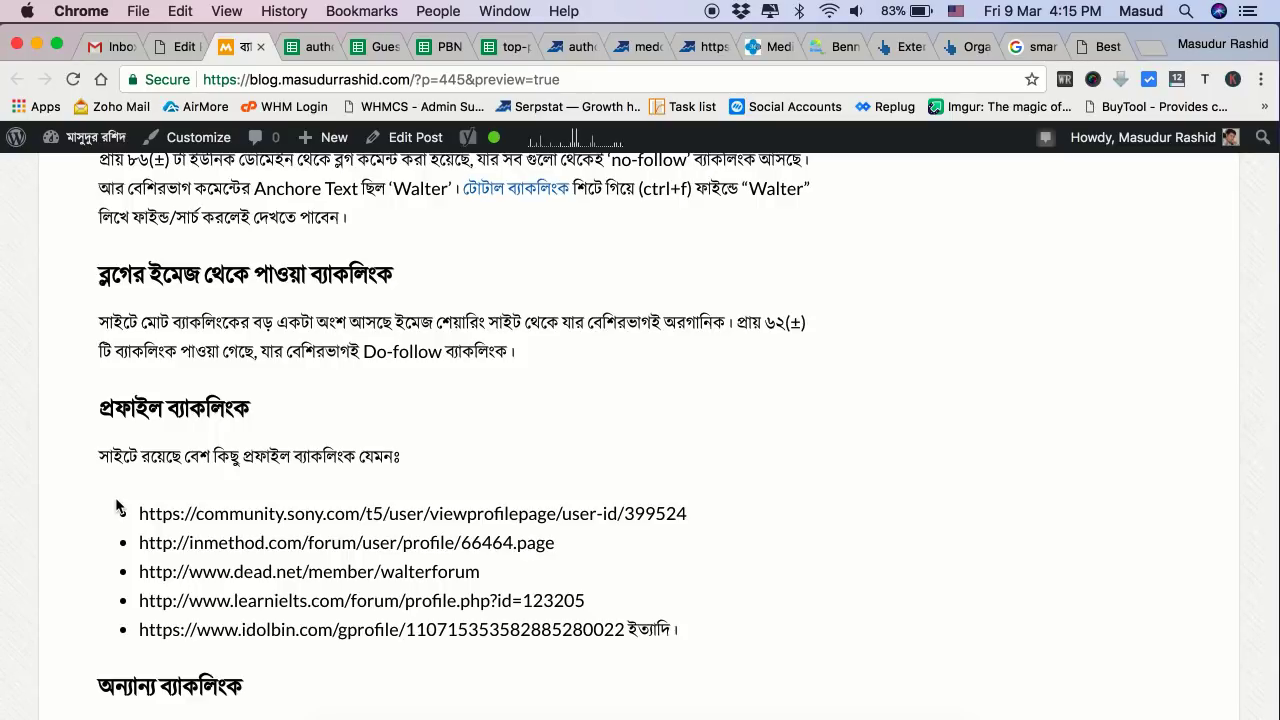
scroll(117, 507, down, 5)
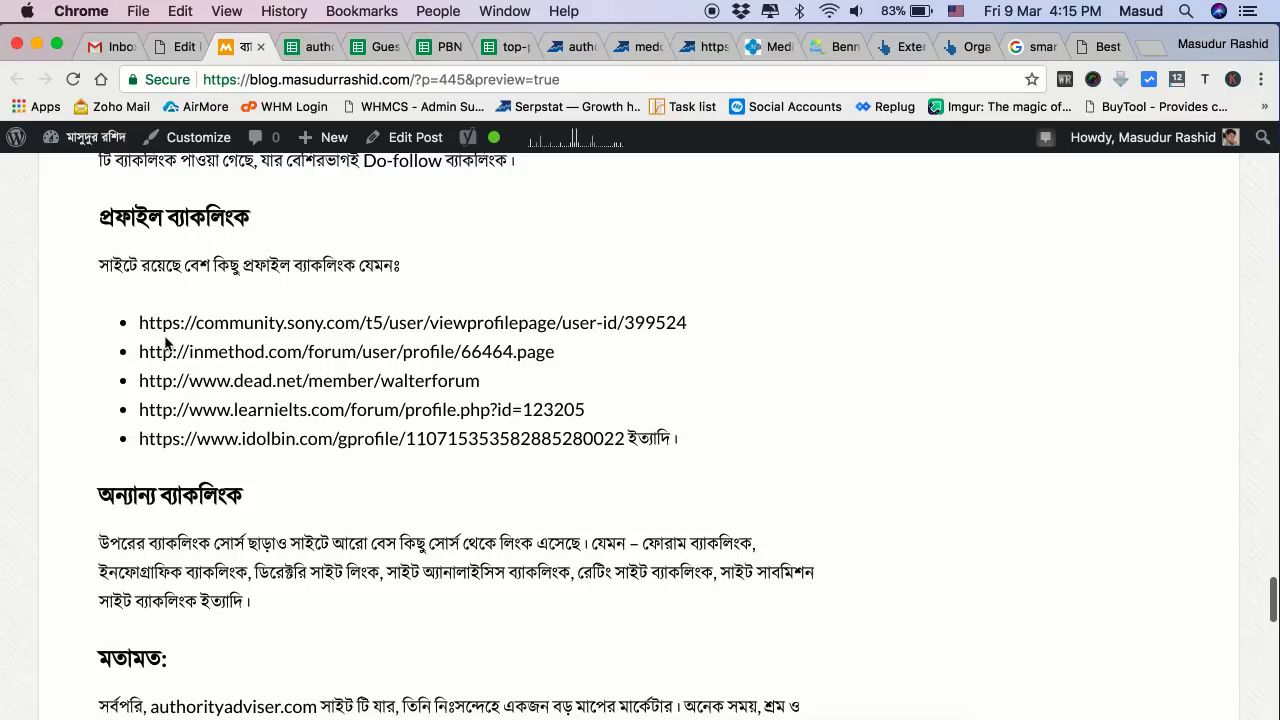
drag(166, 343, 192, 436)
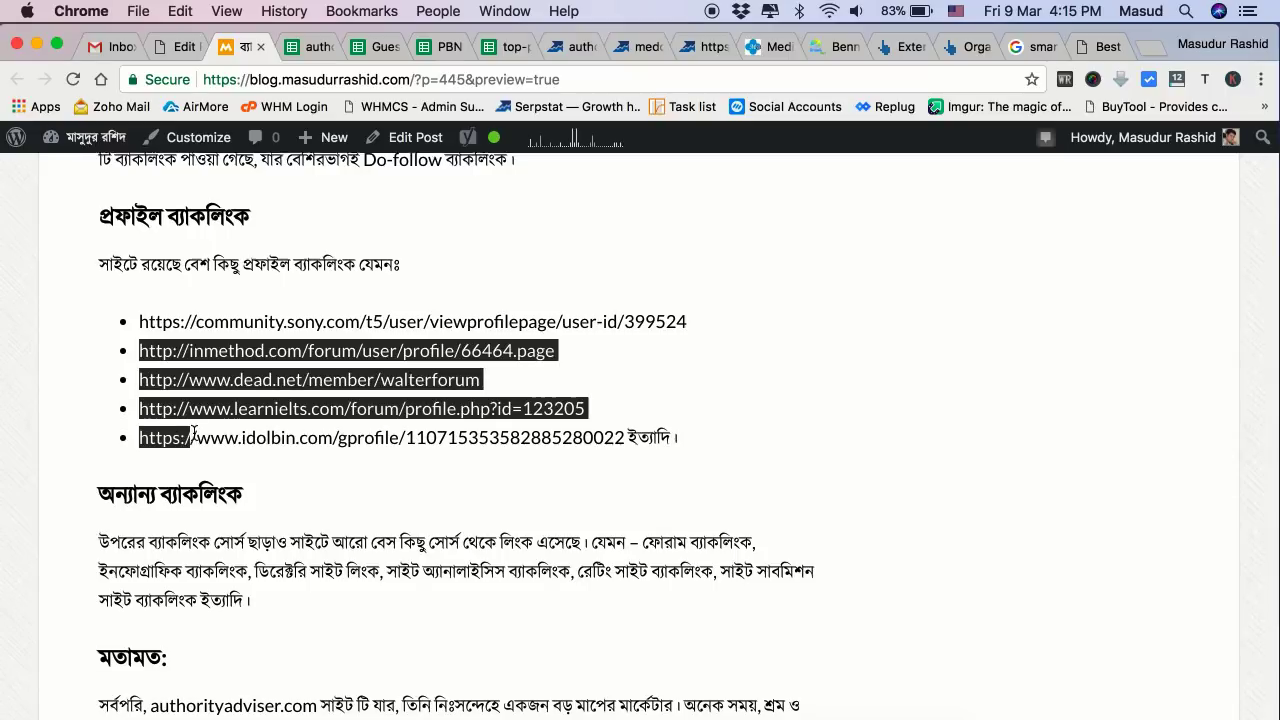